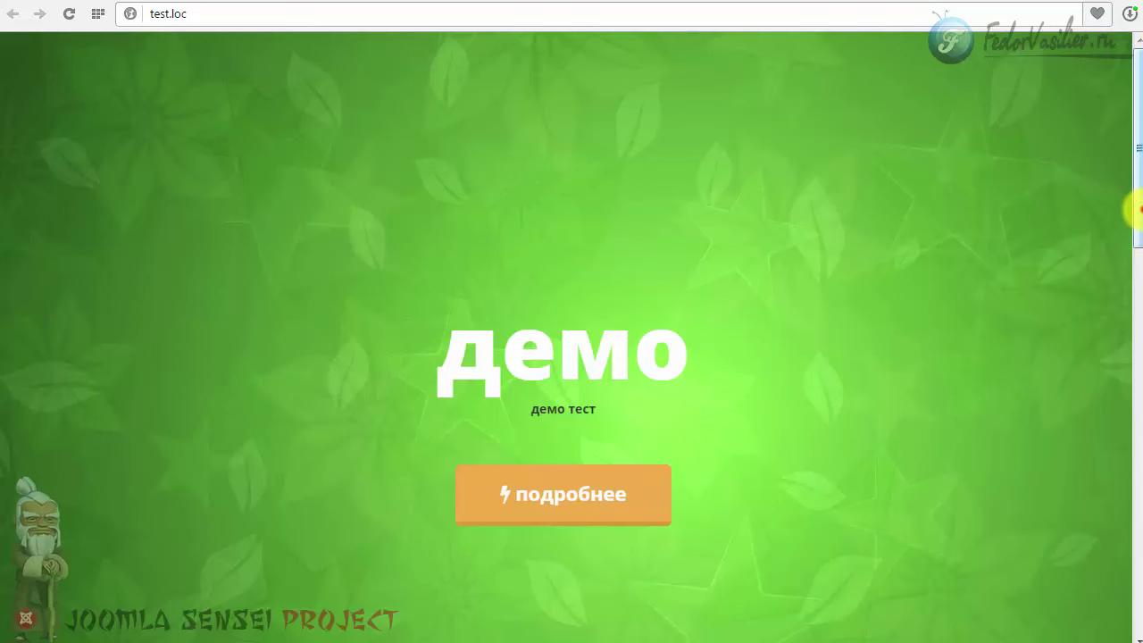
pyautogui.moveTo(1134, 209); pyautogui.dragTo(1122, 377)
pyautogui.scroll(2, 396, 362)
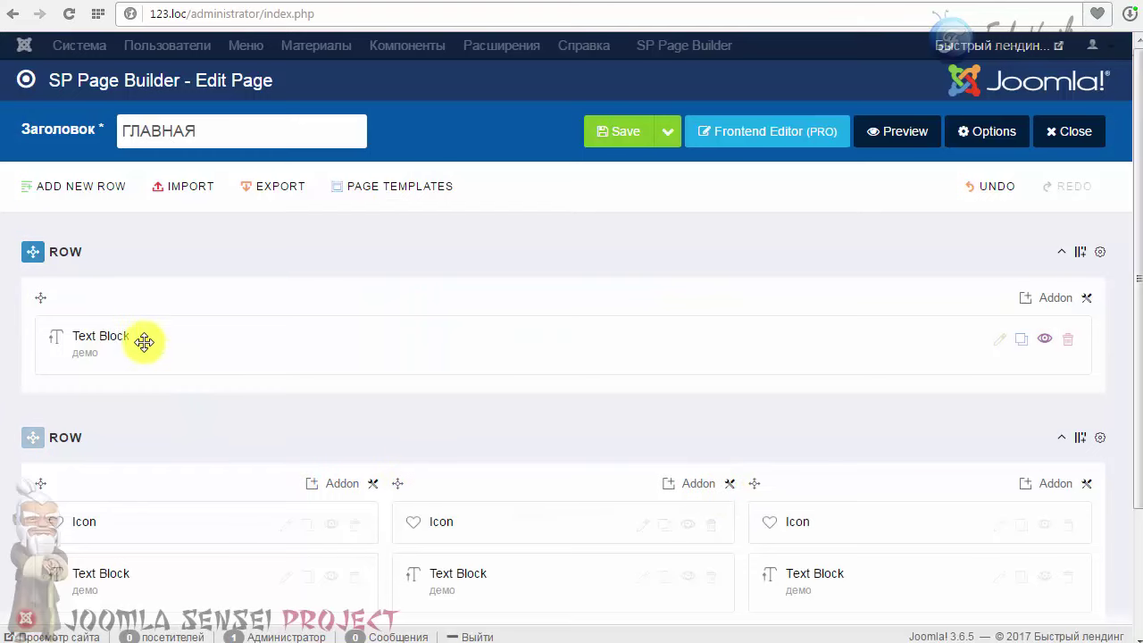
# Add a Button addon to the first row below the text block and set its button text to "подробнее".
pyautogui.click(1045, 301)
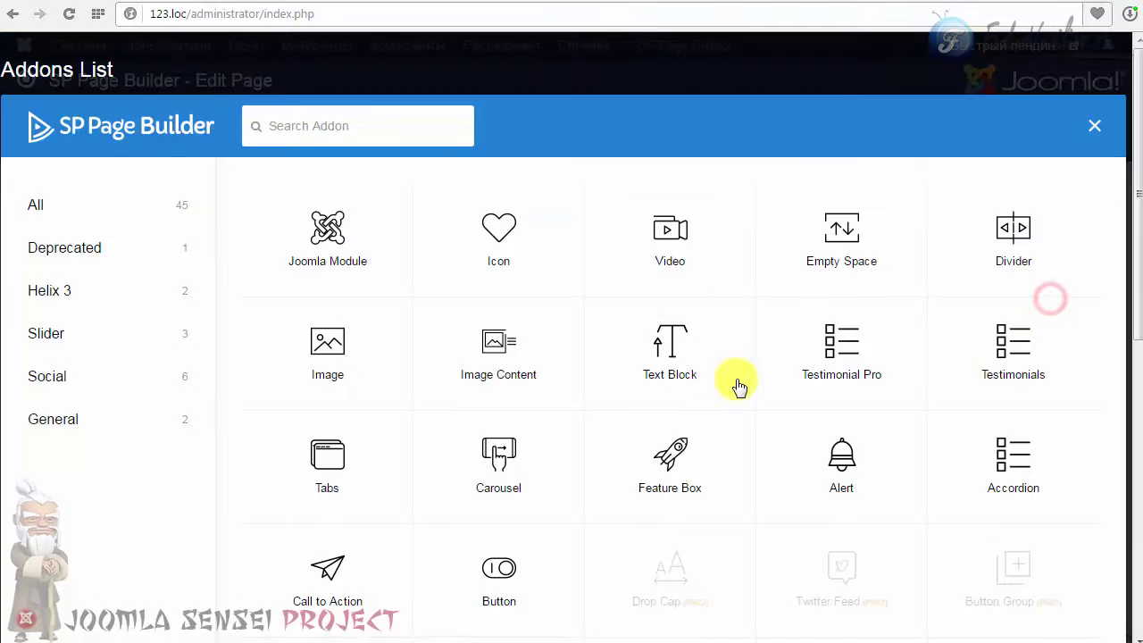
pyautogui.click(498, 572)
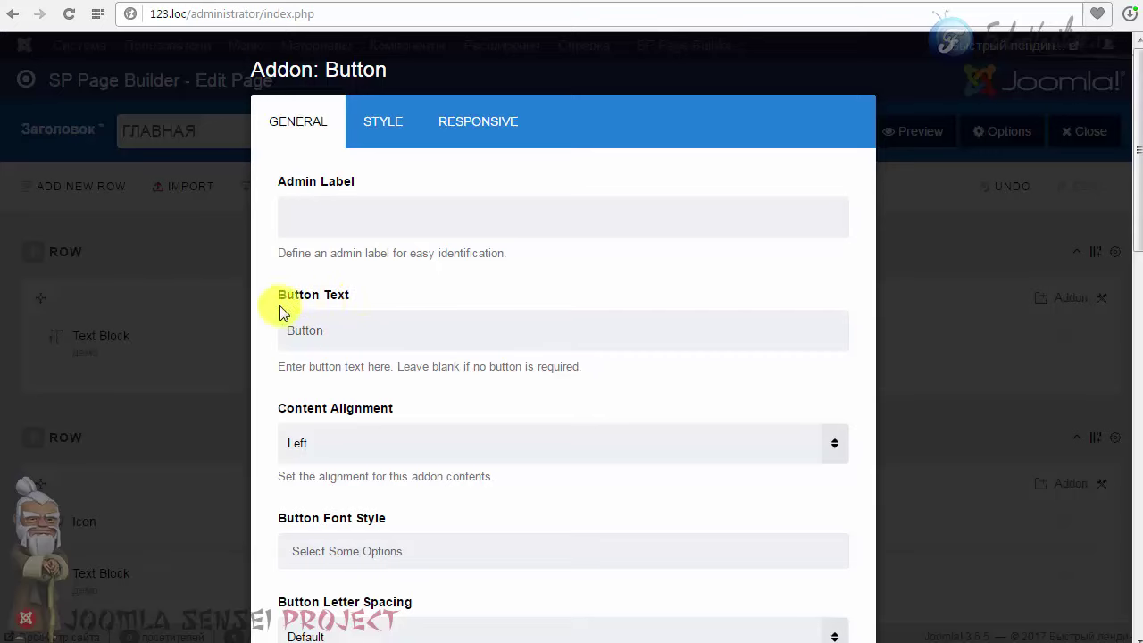
pyautogui.scroll(-1, 339, 303)
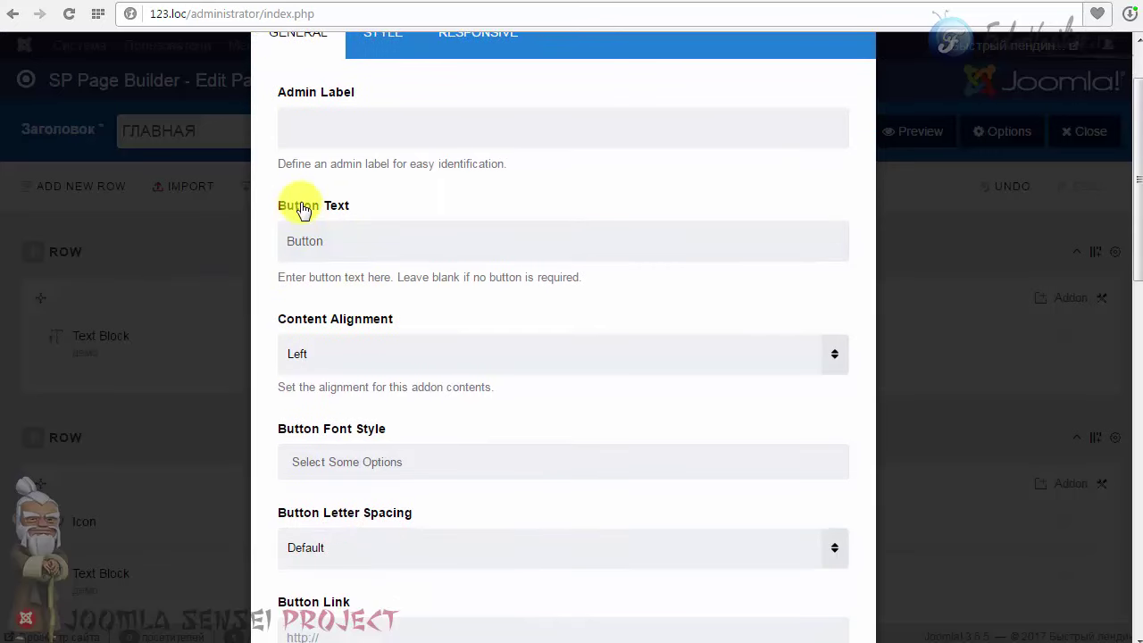
pyautogui.moveTo(342, 241); pyautogui.dragTo(174, 226)
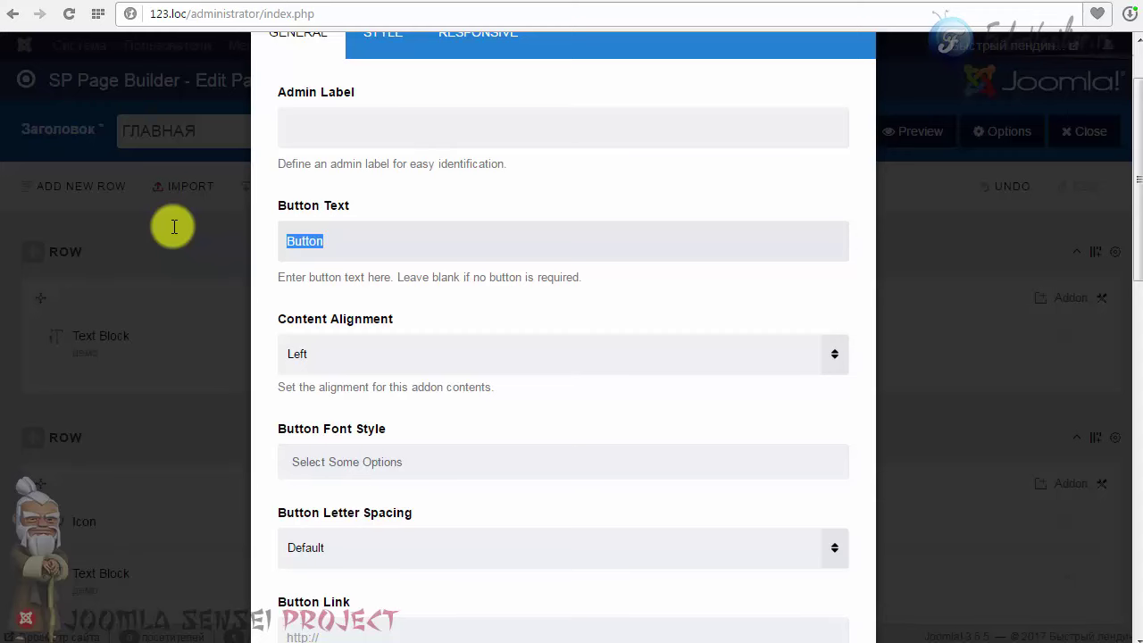
pyautogui.write('подробнее')
# Set the button's content alignment to Center.
pyautogui.scroll(-2, 473, 184)
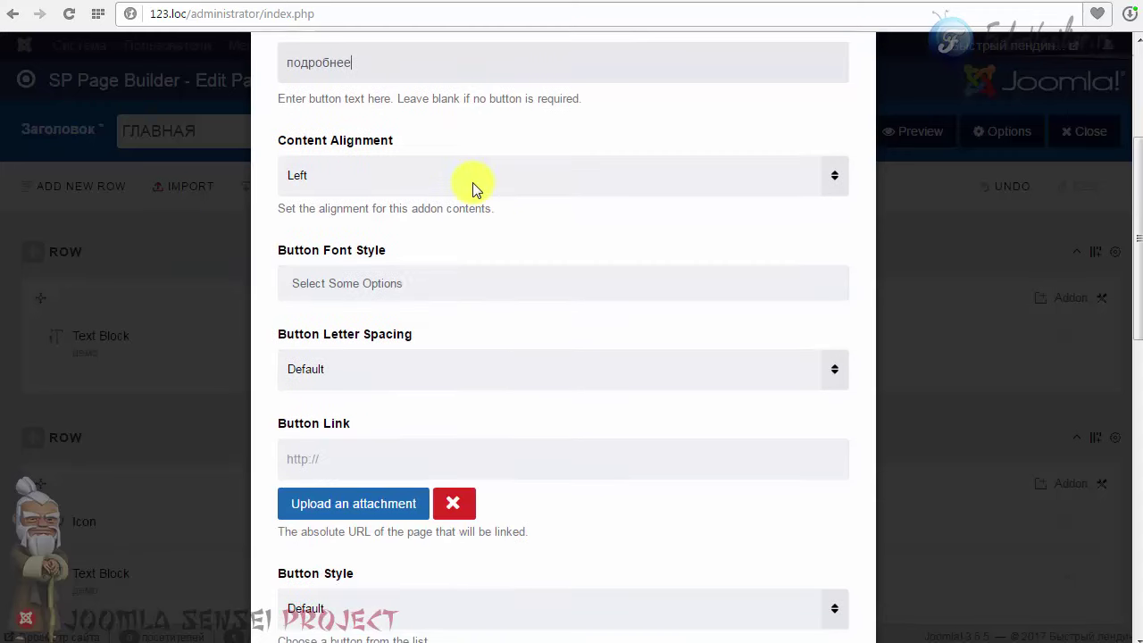
pyautogui.click(351, 183)
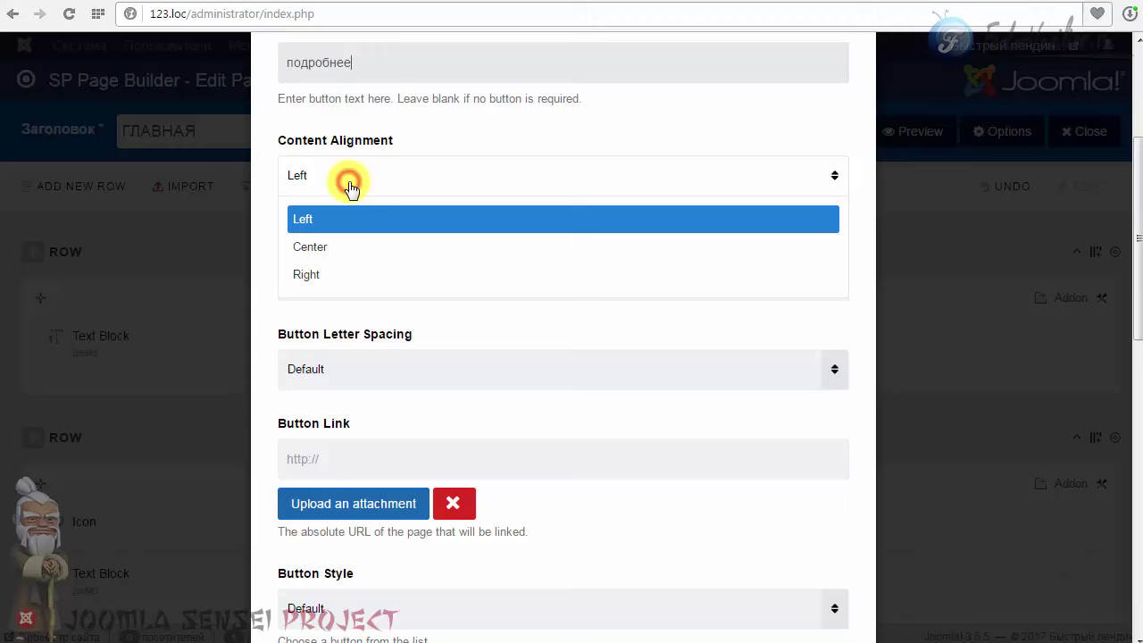
pyautogui.click(354, 246)
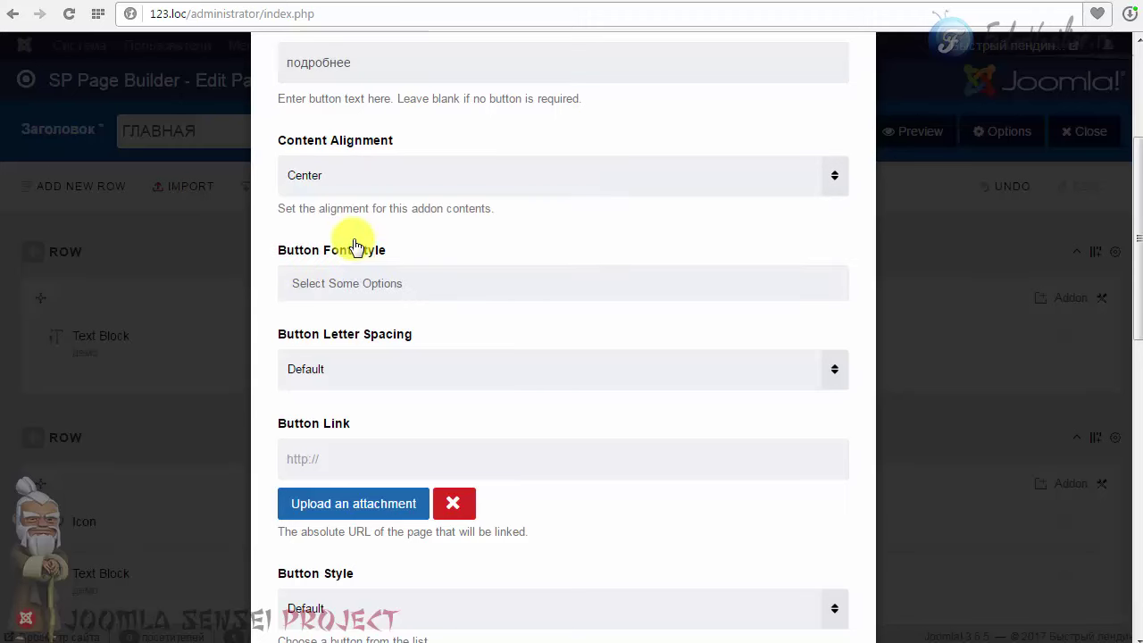
pyautogui.click(371, 284)
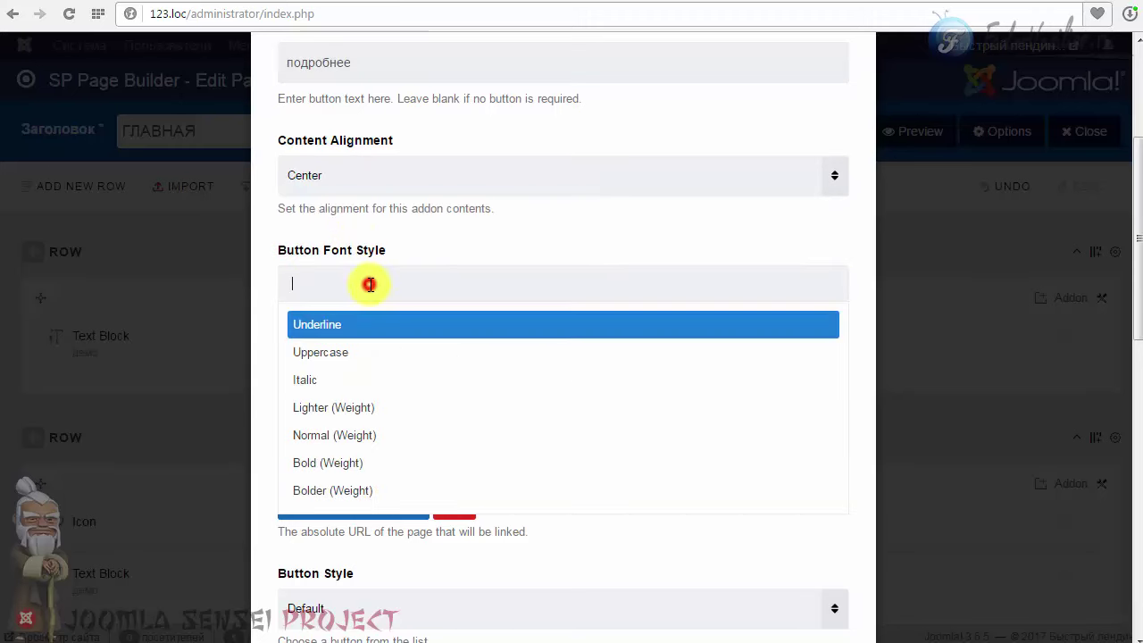
pyautogui.click(435, 249)
# Set the button style to Warning and the button appearance to 3D.
pyautogui.scroll(-2, 390, 361)
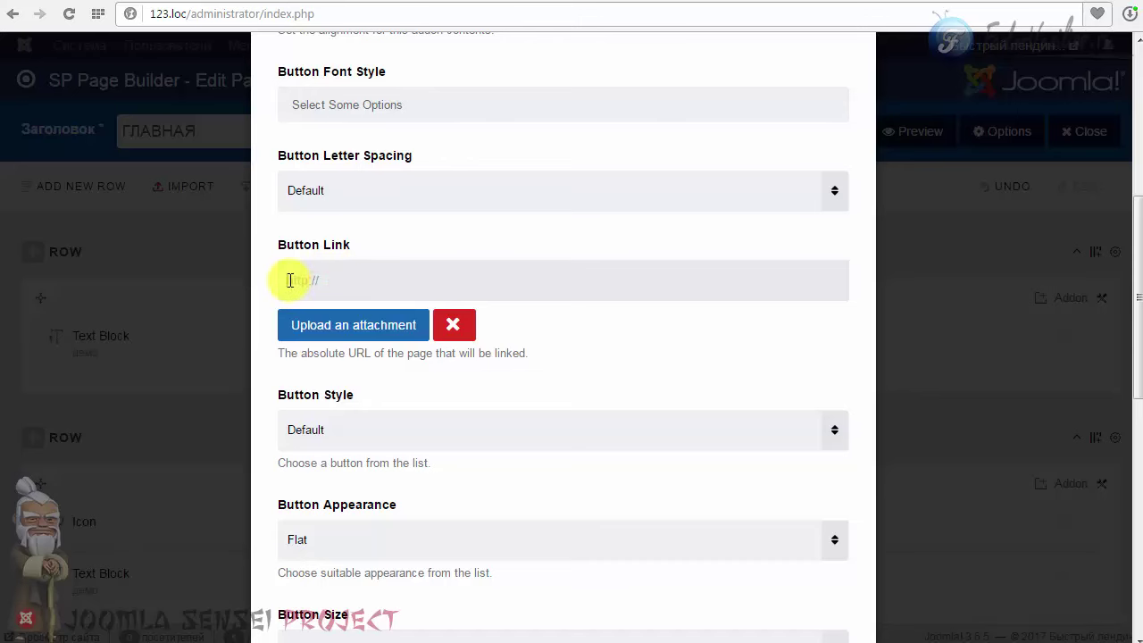
pyautogui.scroll(-2, 313, 280)
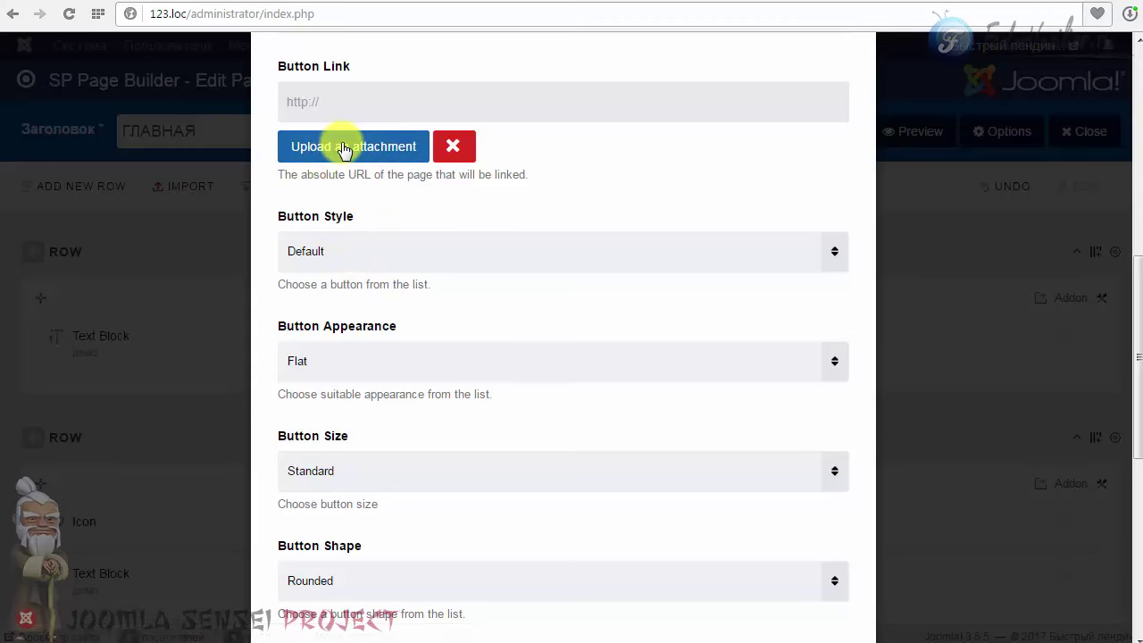
pyautogui.click(349, 258)
pyautogui.scroll(-1, 380, 334)
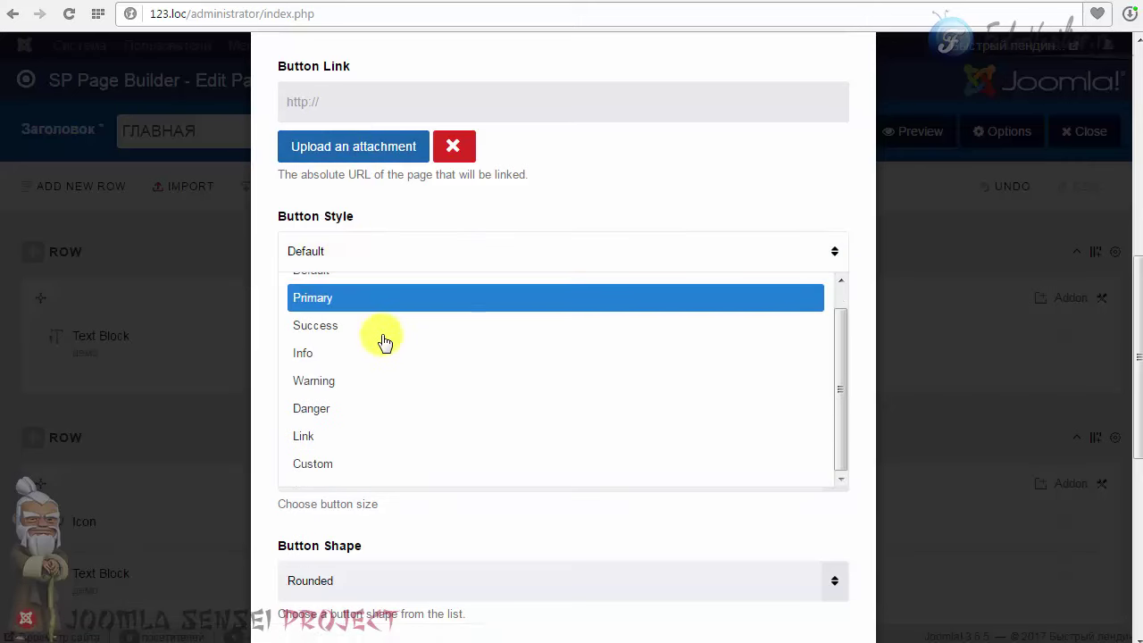
pyautogui.click(348, 390)
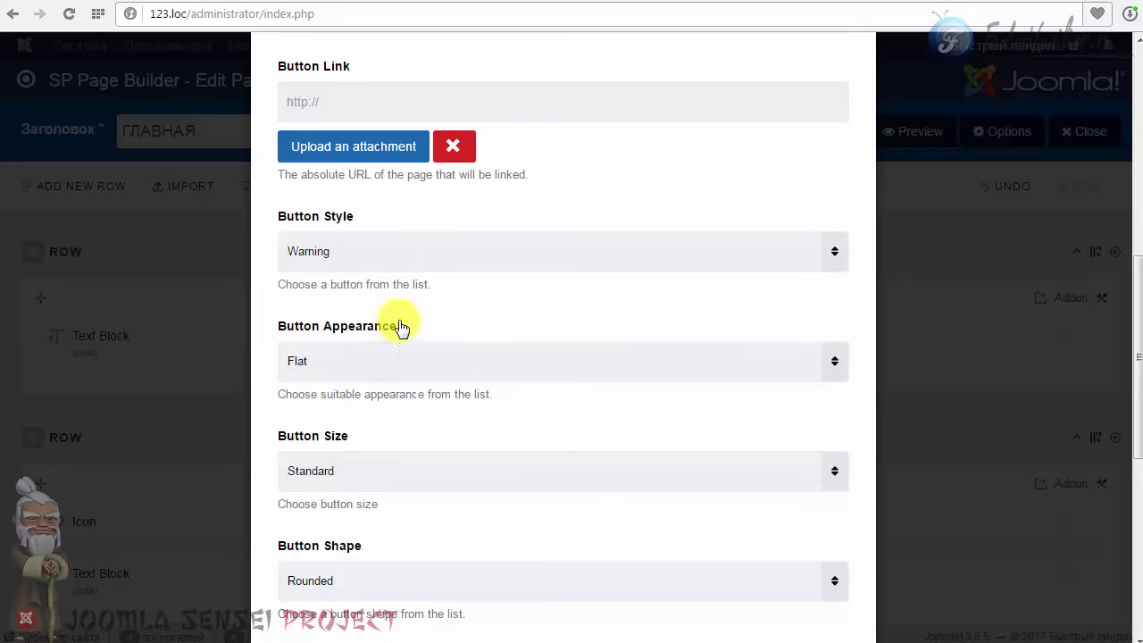
pyautogui.scroll(-1, 393, 303)
pyautogui.click(379, 288)
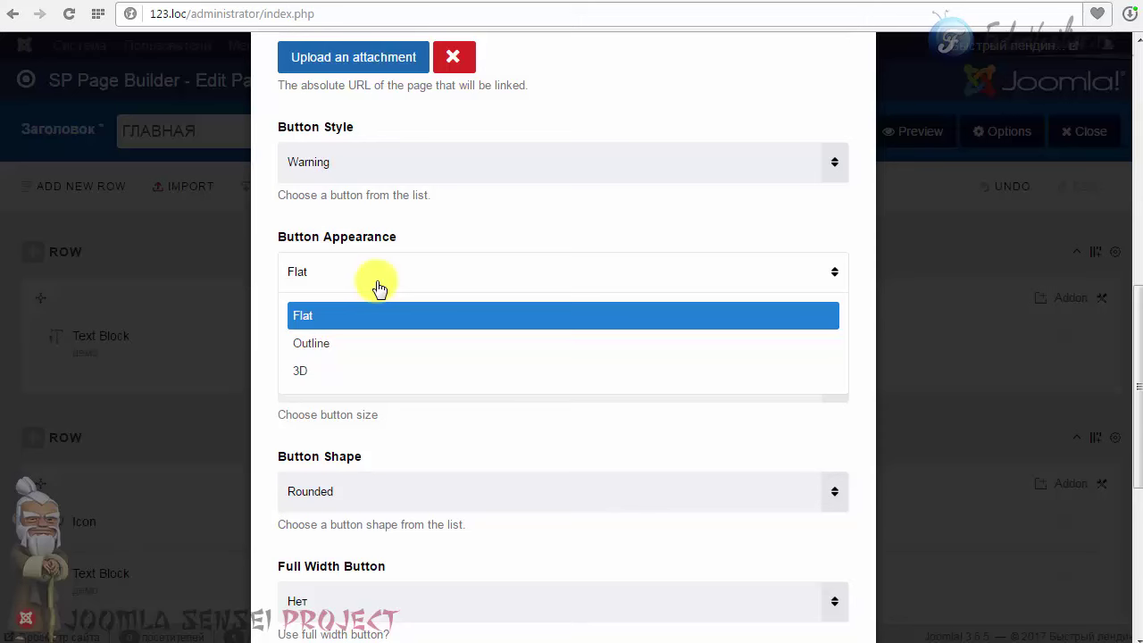
pyautogui.click(302, 370)
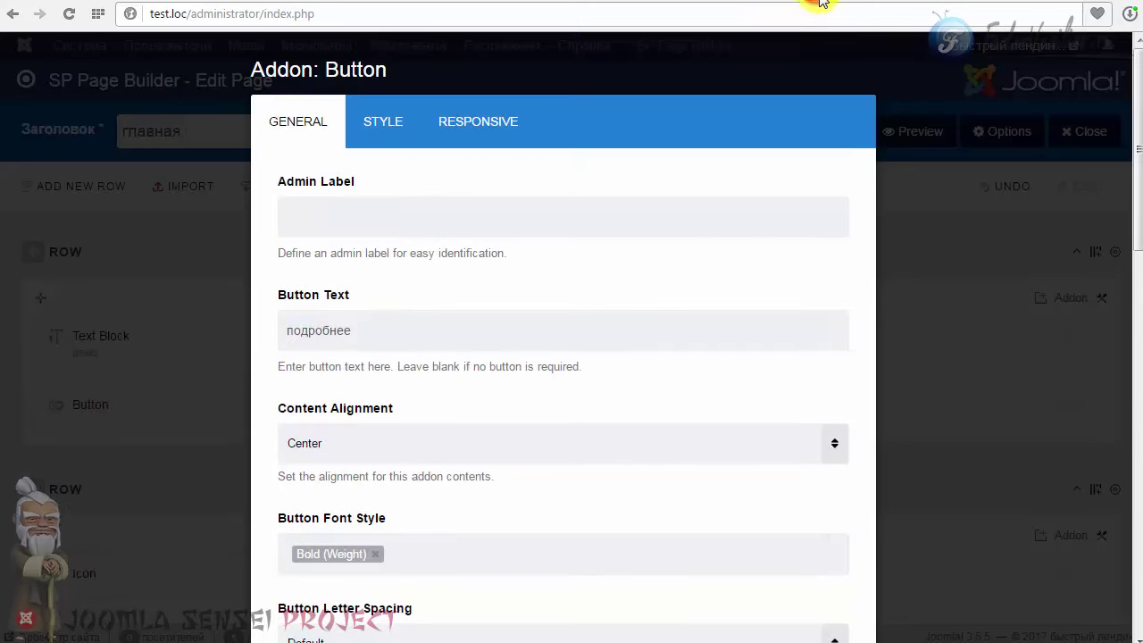
pyautogui.click(861, 3)
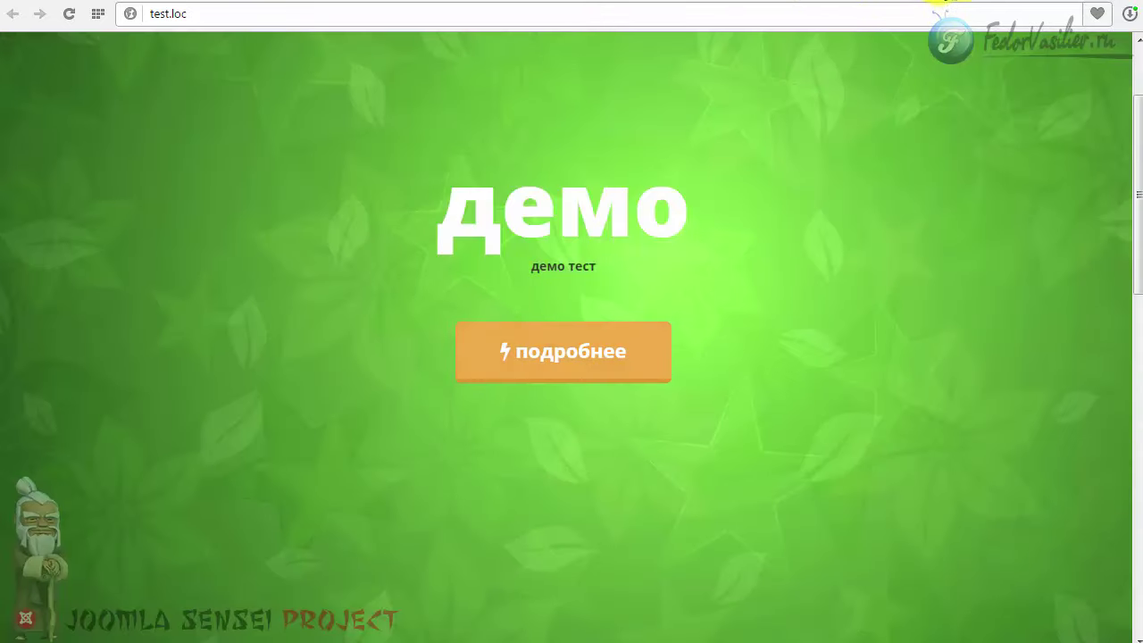
pyautogui.click(946, 2)
pyautogui.click(329, 337)
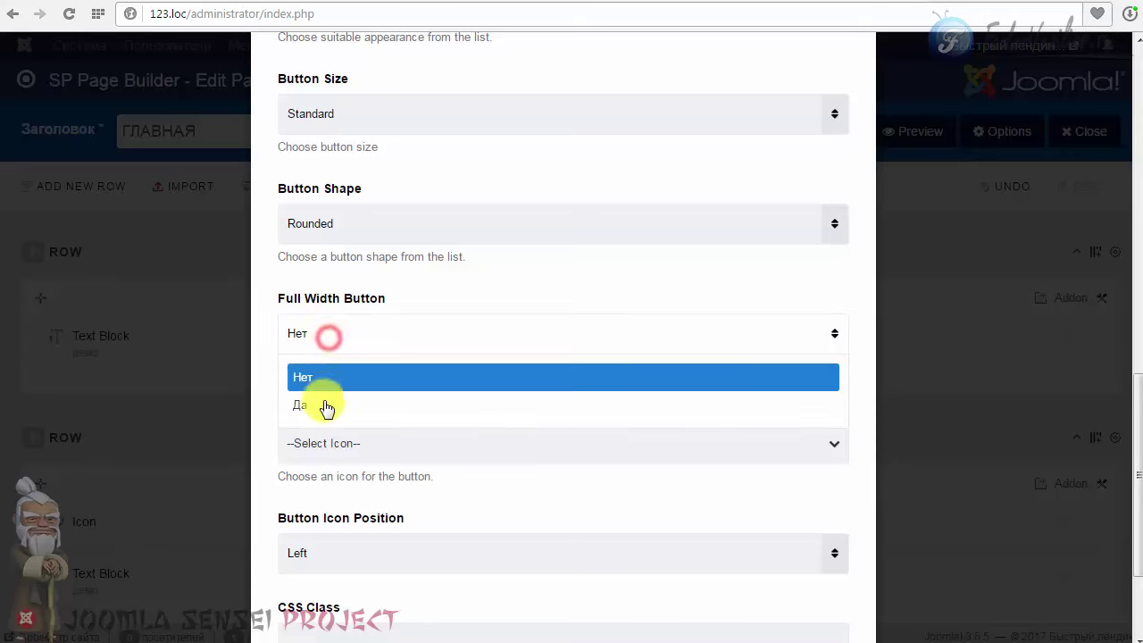
pyautogui.click(446, 296)
# Choose the arrow-right icon as the button icon.
pyautogui.scroll(-2, 472, 312)
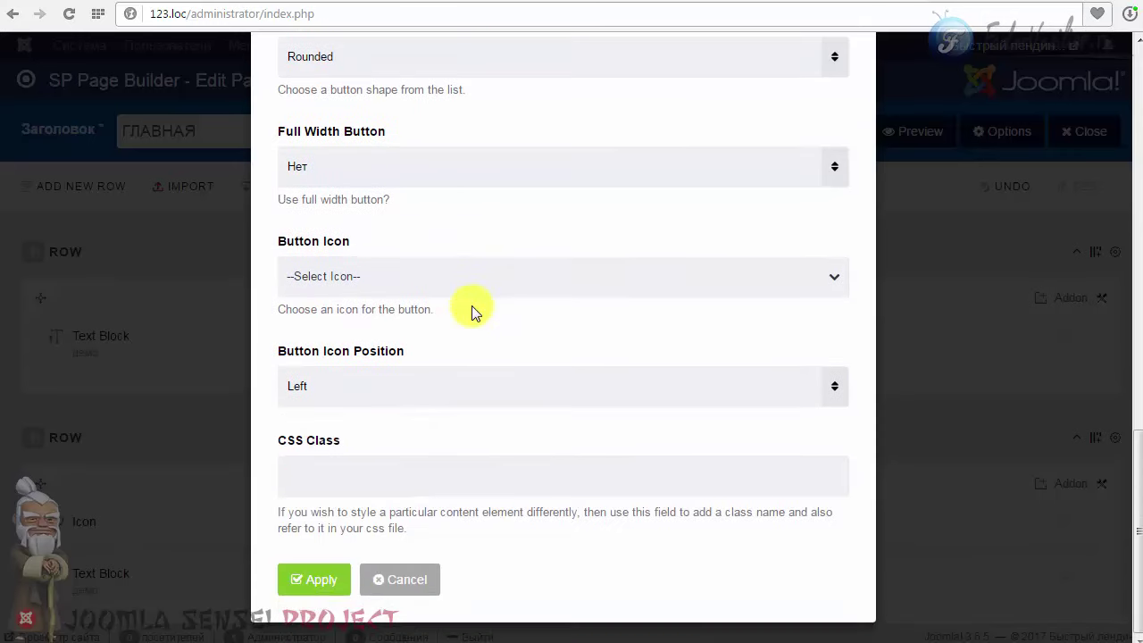
pyautogui.click(325, 284)
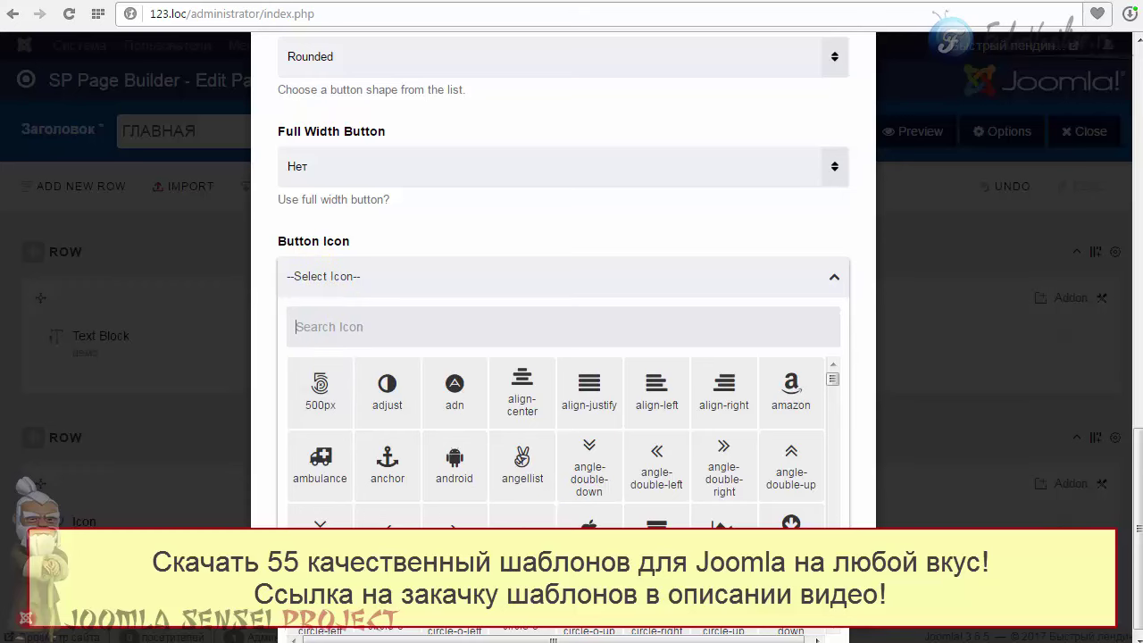
pyautogui.moveTo(832, 380)
pyautogui.mouseDown()
pyautogui.moveTo(832, 403)
pyautogui.moveTo(832, 388)
pyautogui.mouseUp()
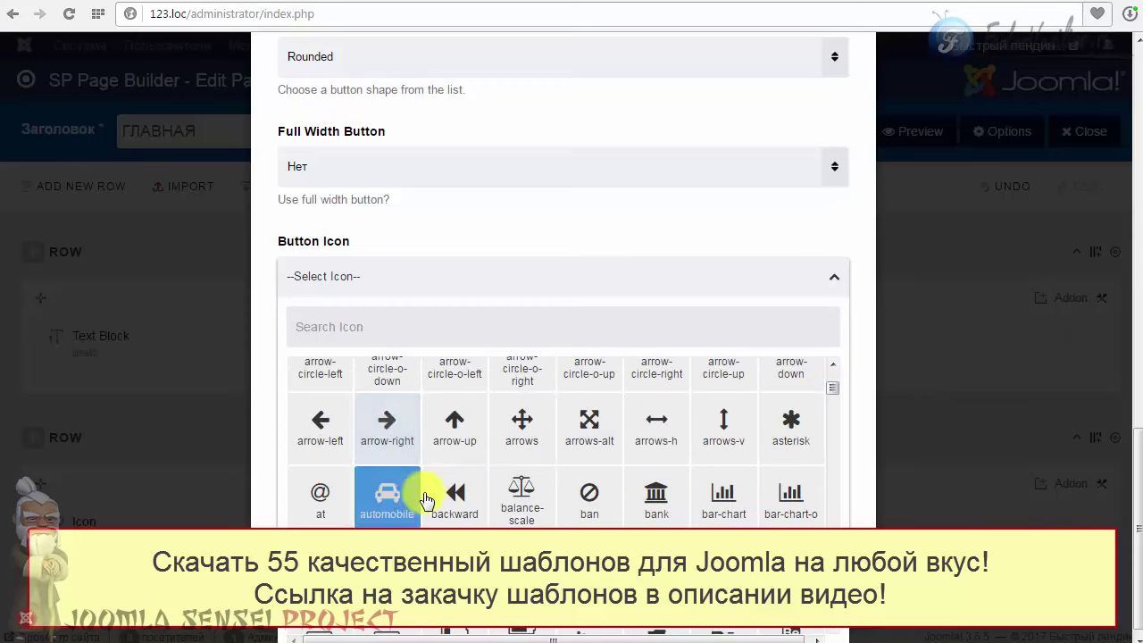
pyautogui.click(384, 424)
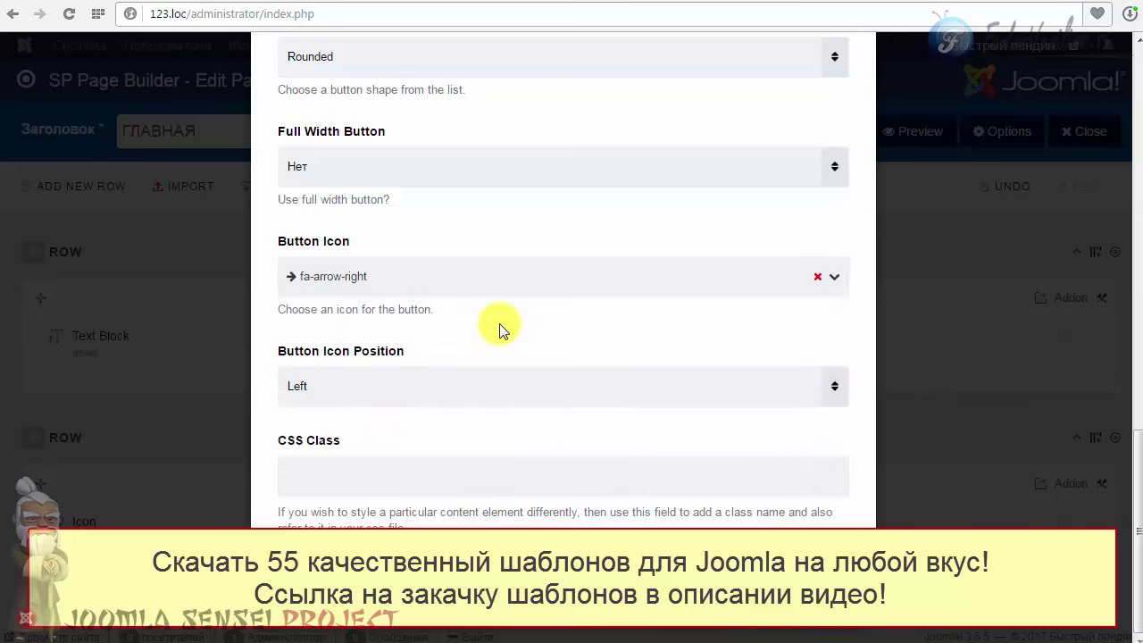
pyautogui.click(365, 386)
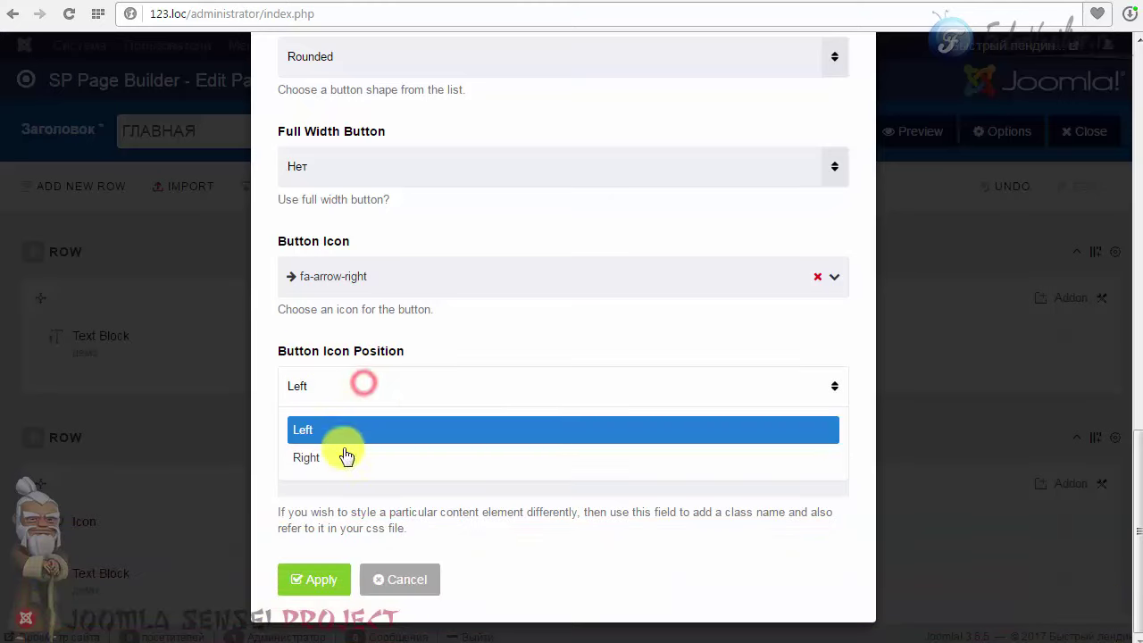
pyautogui.click(587, 309)
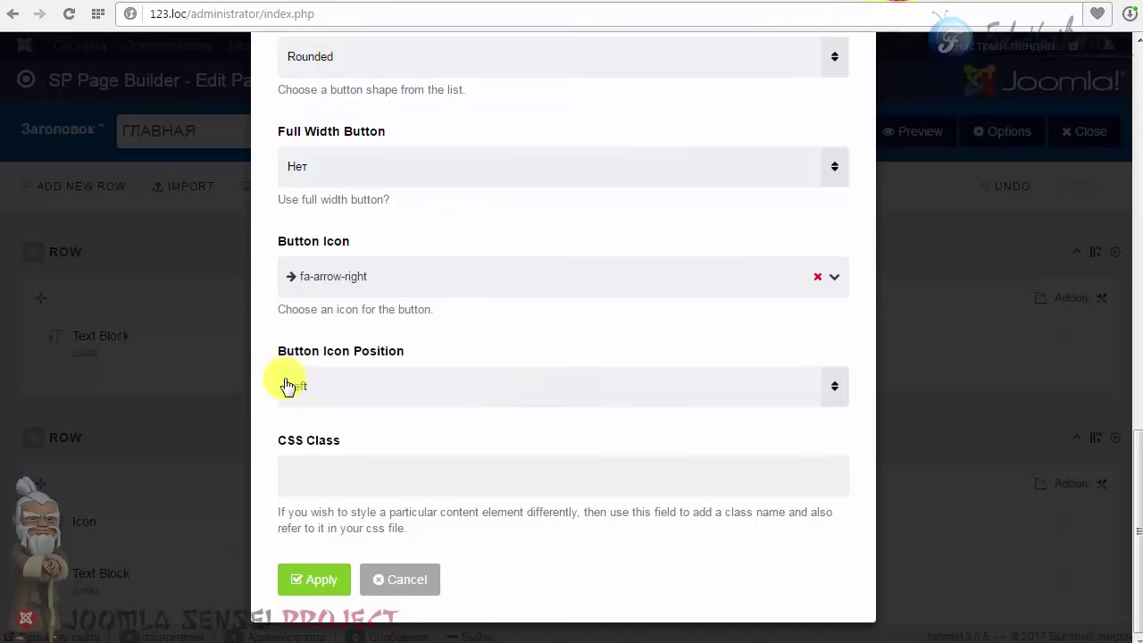
pyautogui.click(288, 386)
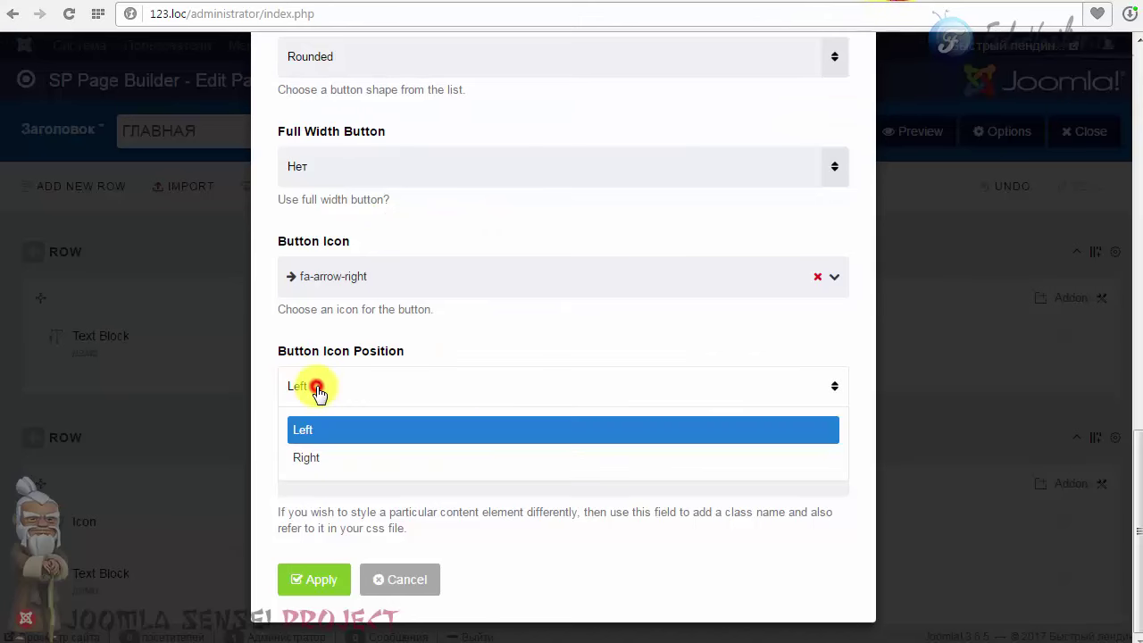
pyautogui.click(318, 387)
# Set the button's bottom padding to 100px in its style settings.
pyautogui.scroll(2, 394, 411)
pyautogui.scroll(10, 394, 411)
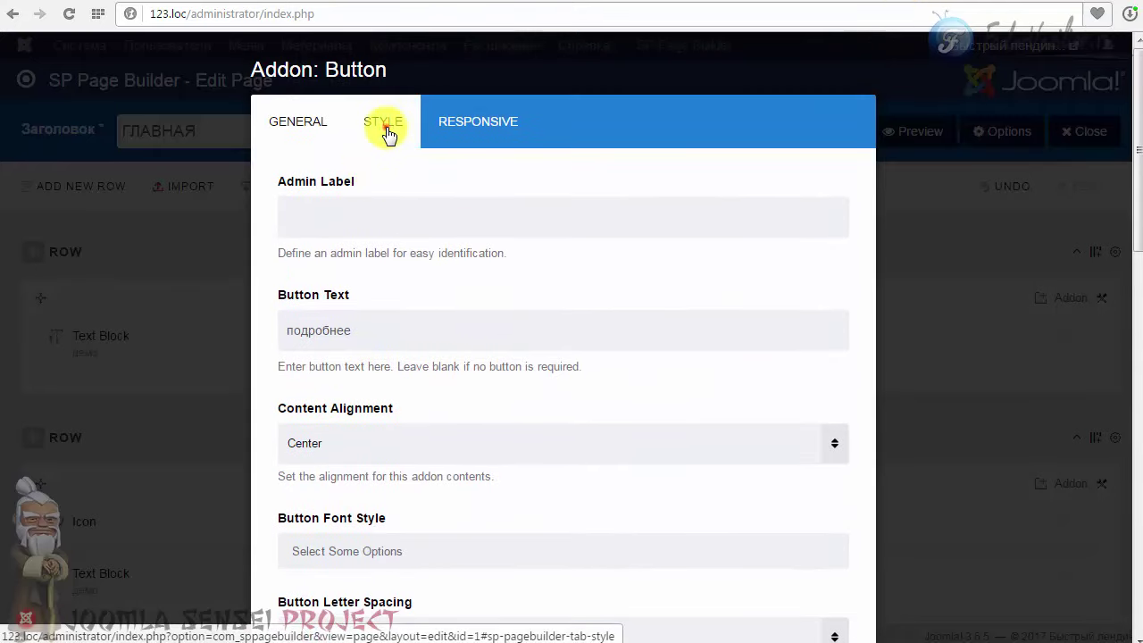
pyautogui.click(387, 132)
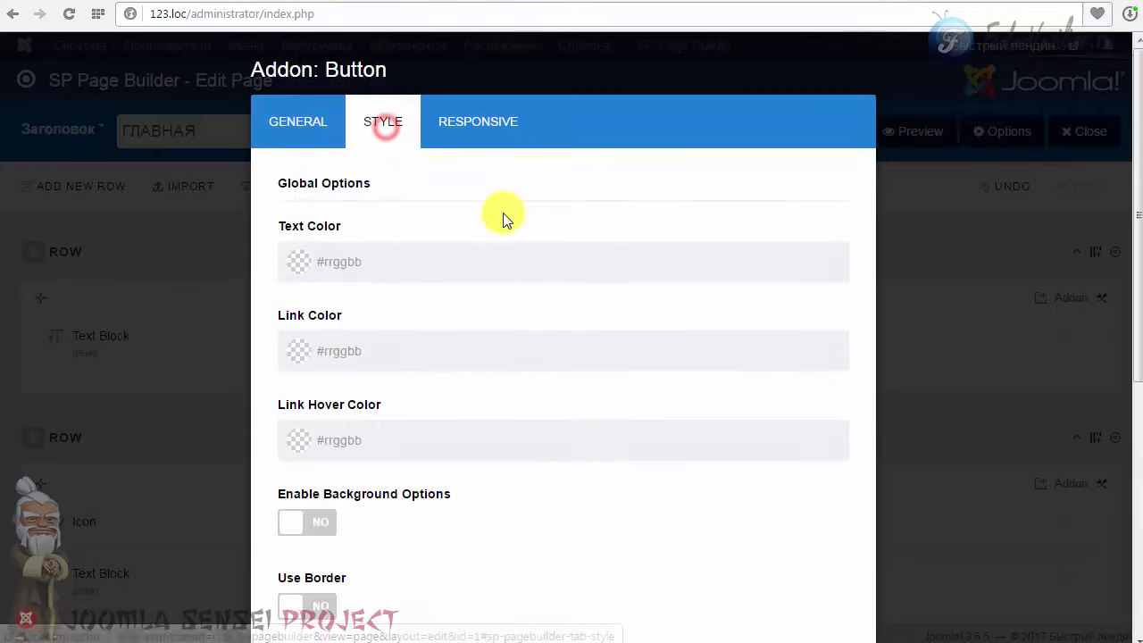
pyautogui.scroll(-5, 505, 217)
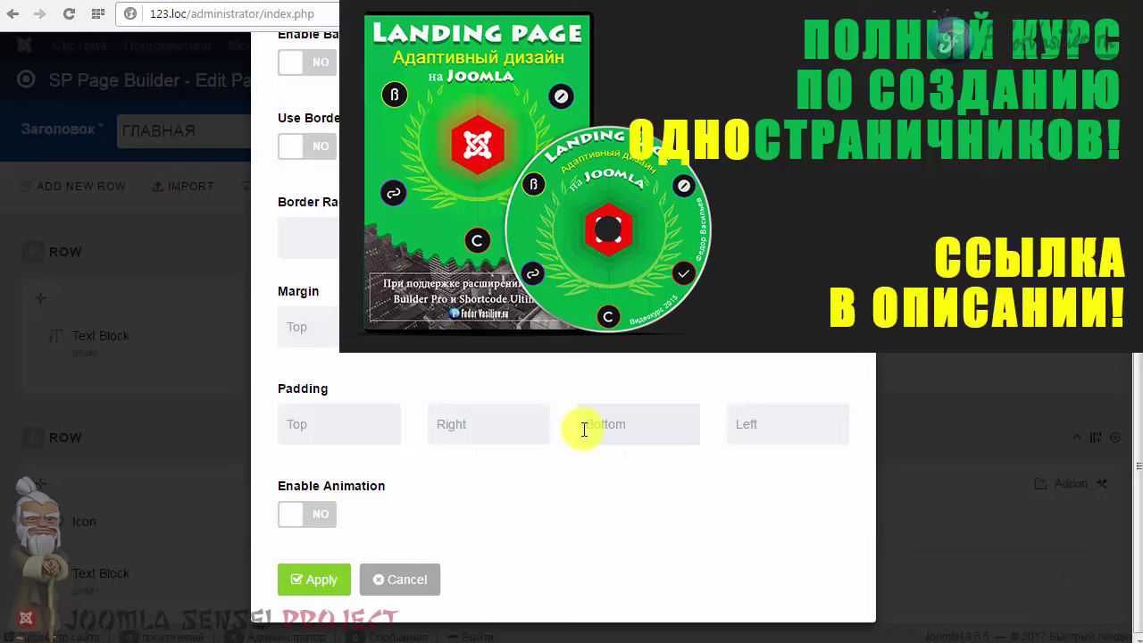
pyautogui.click(584, 430)
pyautogui.rightClick(588, 418)
pyautogui.click(649, 523)
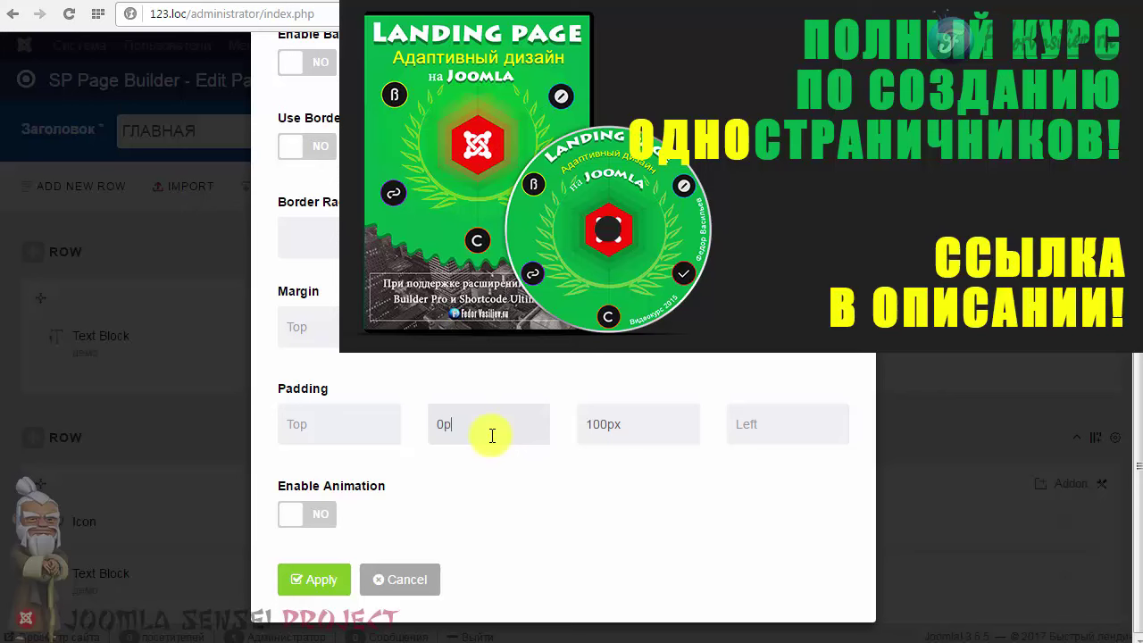
# Set the button's right, top and left padding to 0px and apply the addon settings.
pyautogui.rightClick(446, 424)
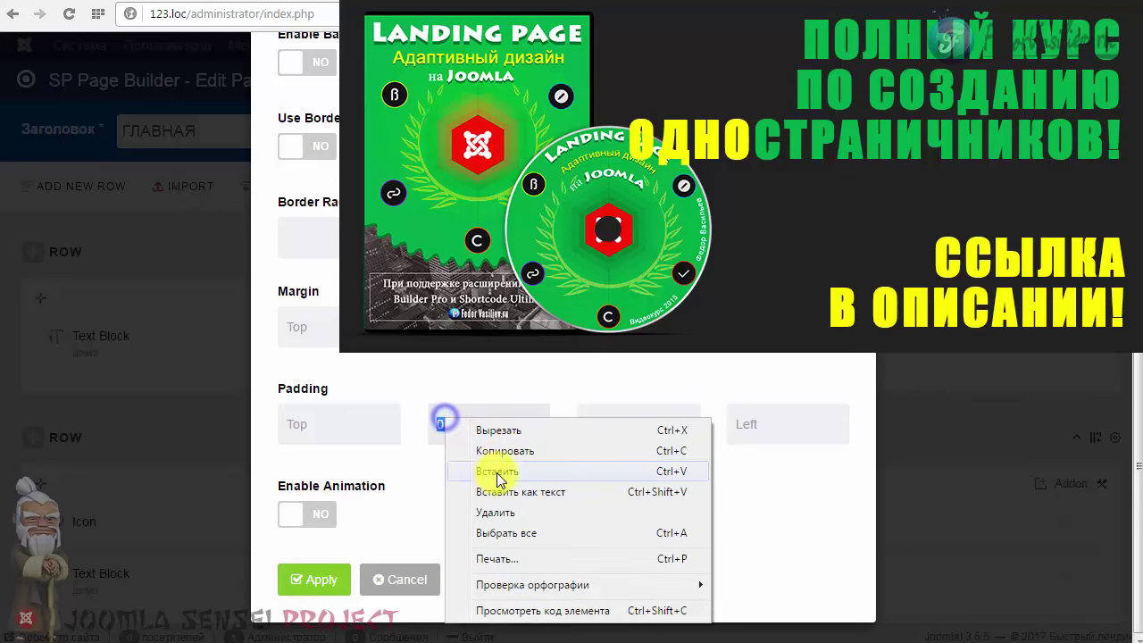
pyautogui.click(502, 454)
pyautogui.click(365, 430)
pyautogui.rightClick(365, 429)
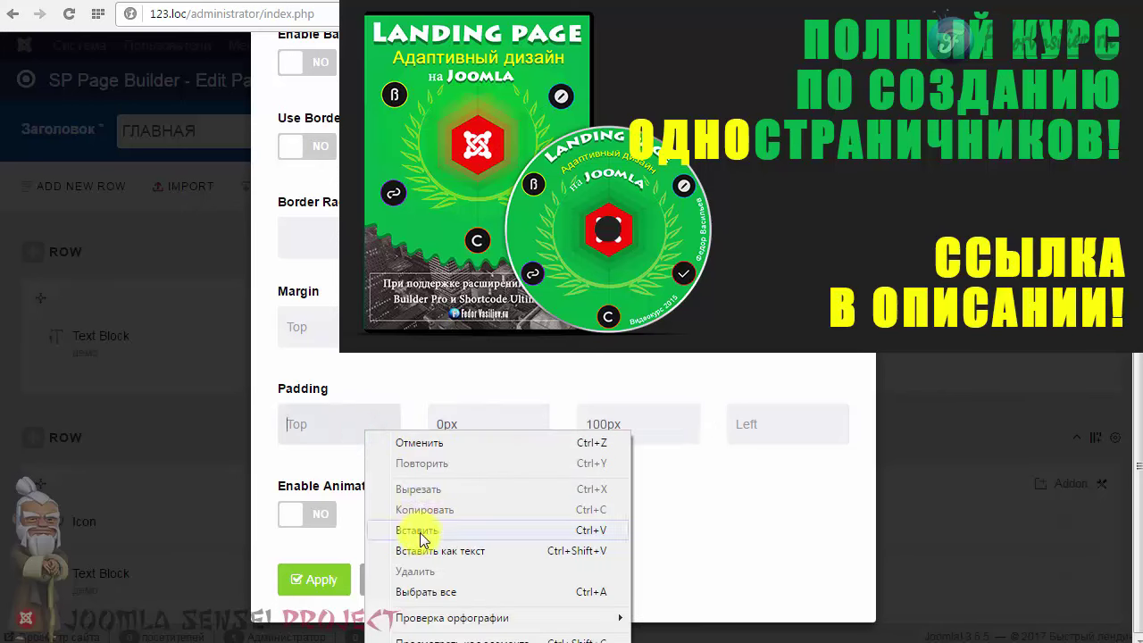
pyautogui.click(446, 531)
pyautogui.click(745, 428)
pyautogui.rightClick(746, 427)
pyautogui.click(744, 528)
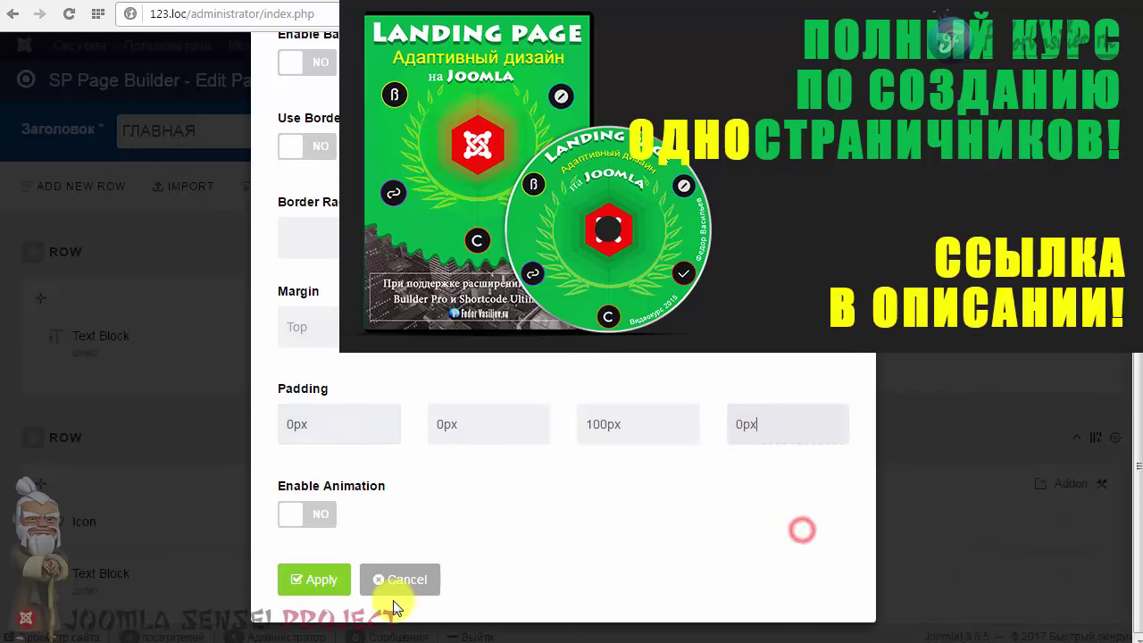
pyautogui.click(323, 582)
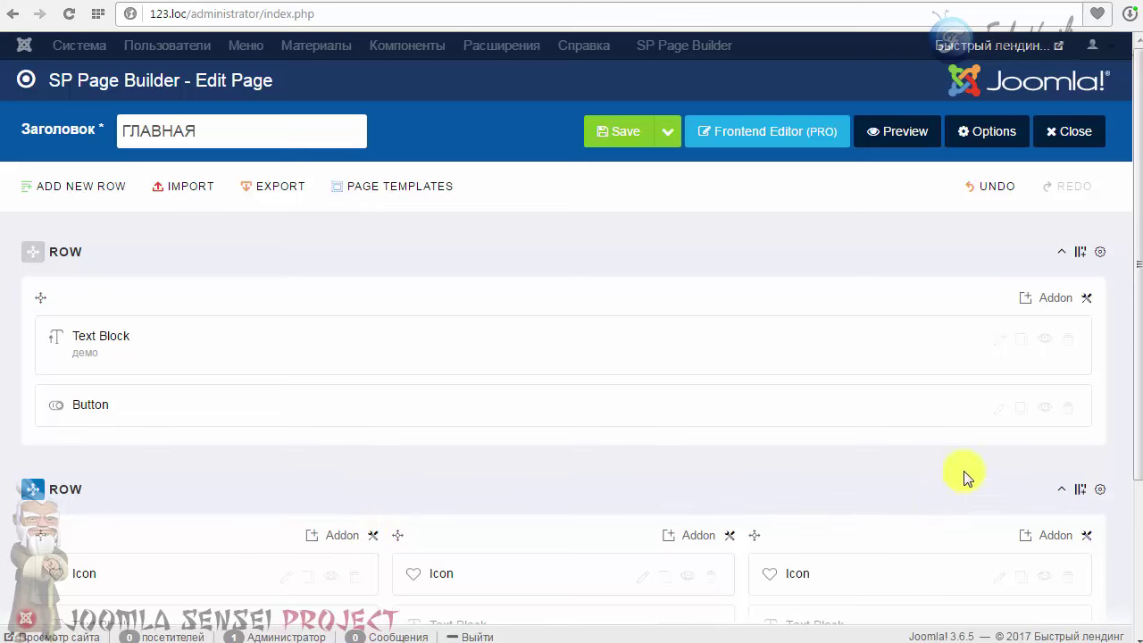
# Set the first-row button's size to Extra Large, apply the addon settings and save the page.
pyautogui.click(998, 407)
pyautogui.scroll(-6, 551, 388)
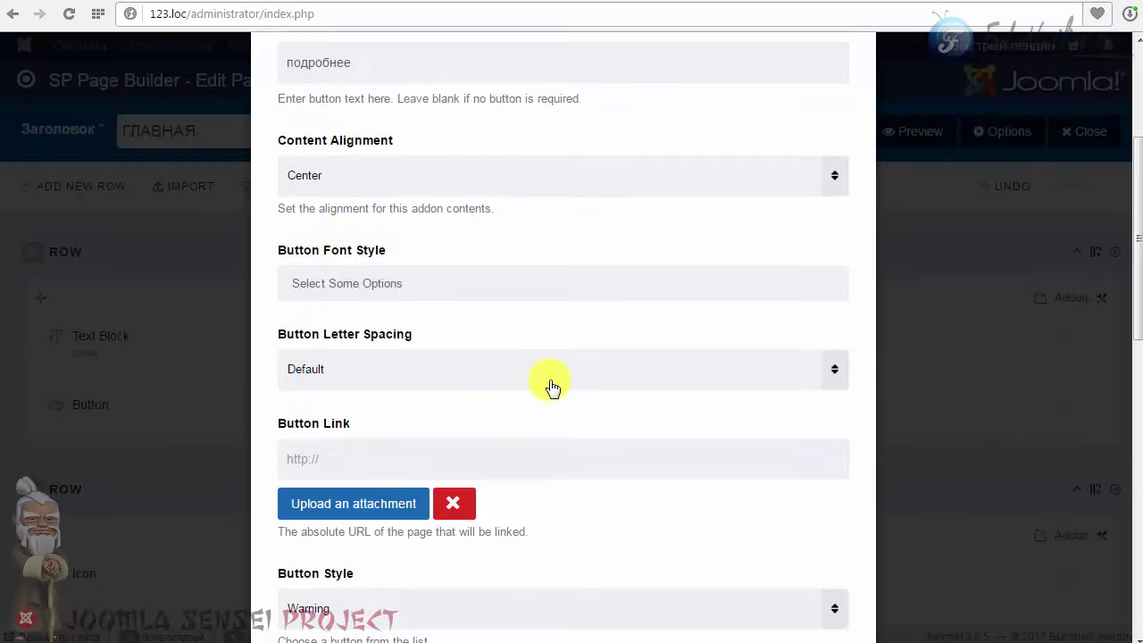
pyautogui.scroll(-3, 551, 310)
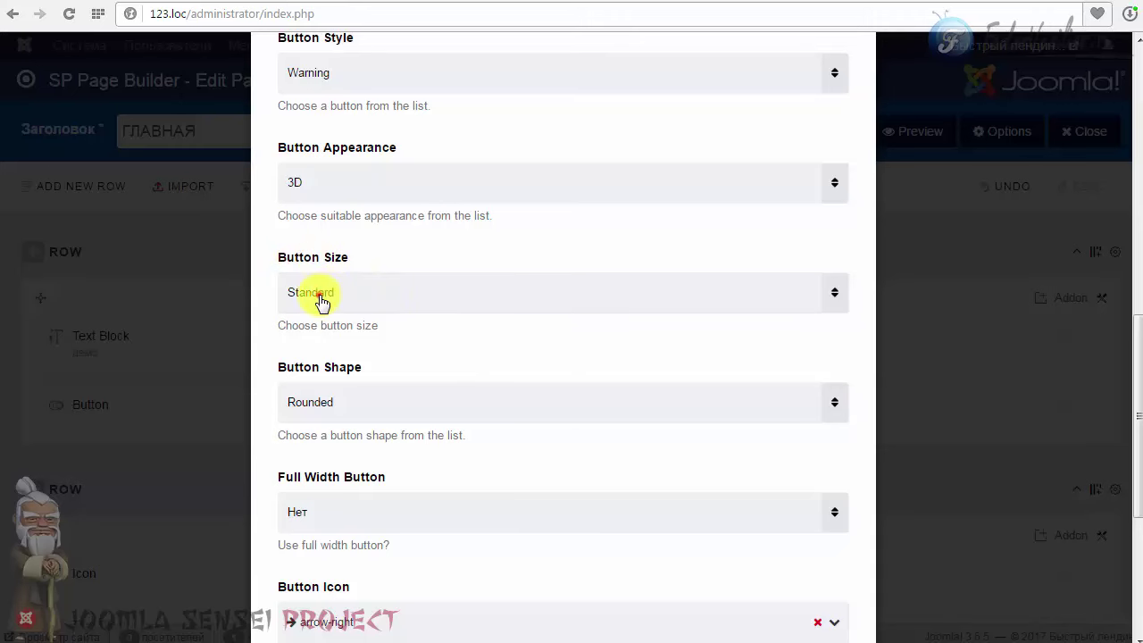
pyautogui.click(319, 299)
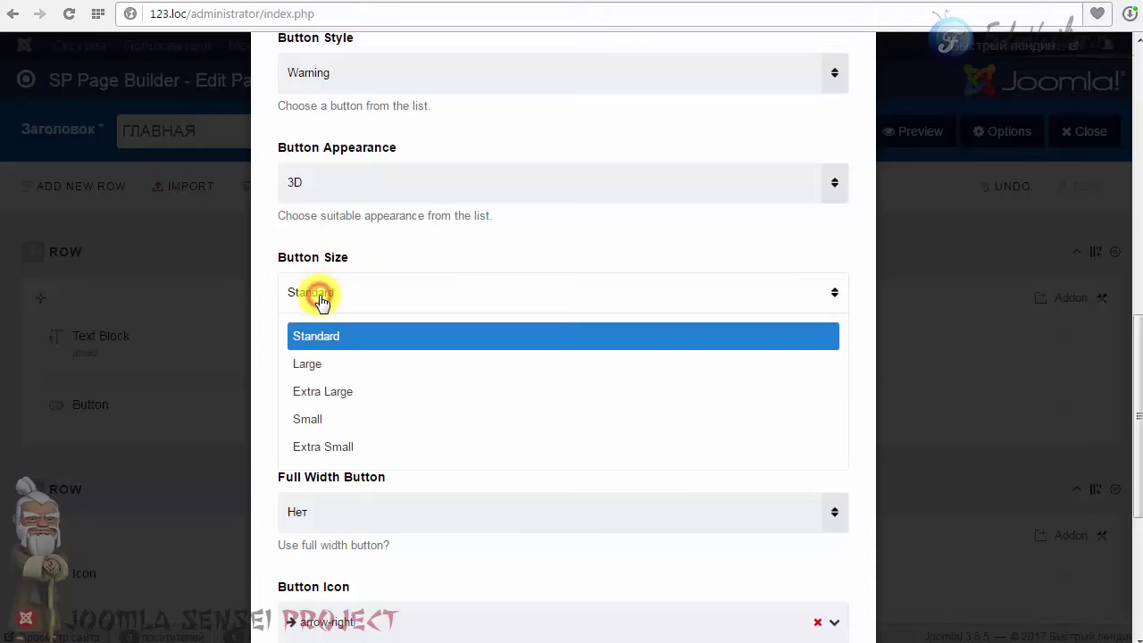
pyautogui.click(334, 395)
pyautogui.scroll(-4, 458, 330)
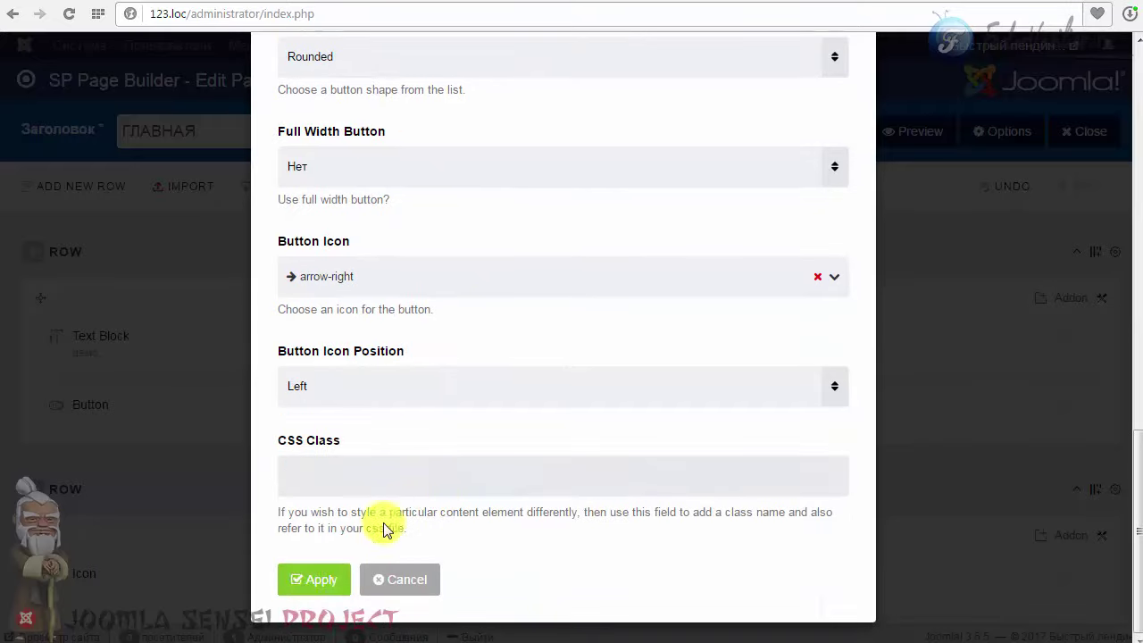
pyautogui.click(316, 579)
pyautogui.click(661, 134)
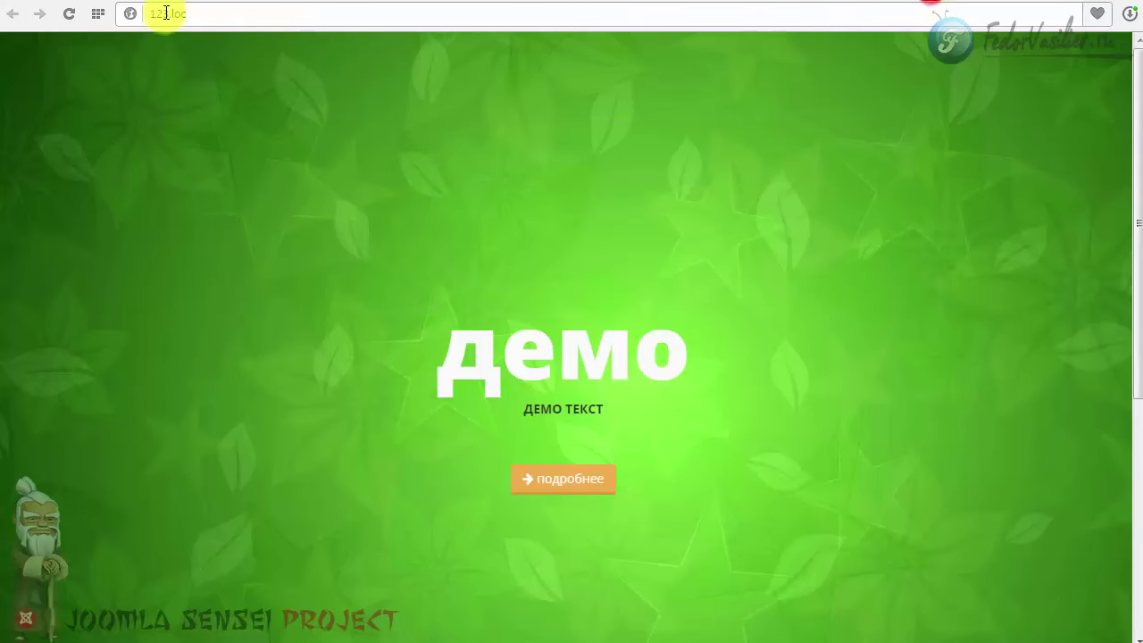
# Reload the 123.loc page and compare its button and icon row with the test.loc reference page.
pyautogui.click(69, 20)
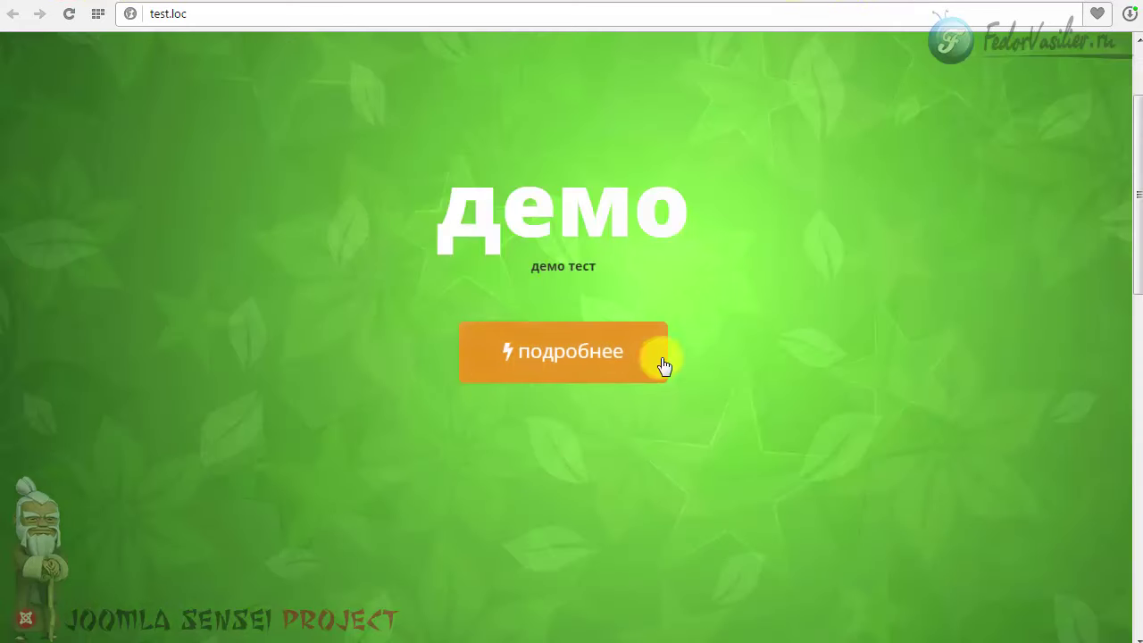
pyautogui.scroll(2, 746, 230)
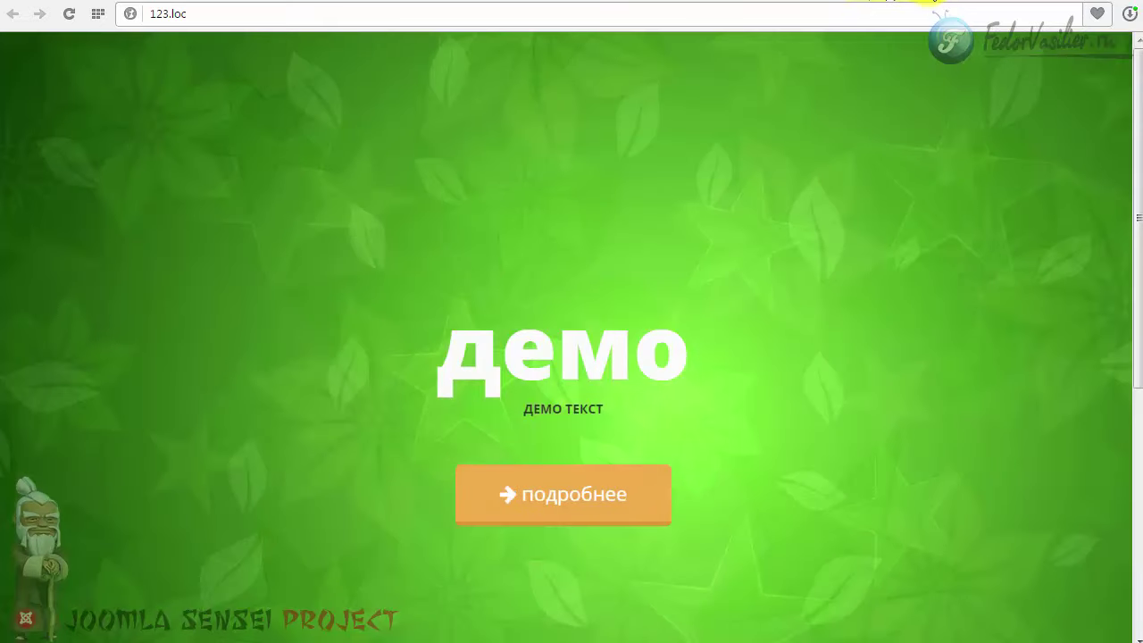
pyautogui.scroll(-3, 286, 318)
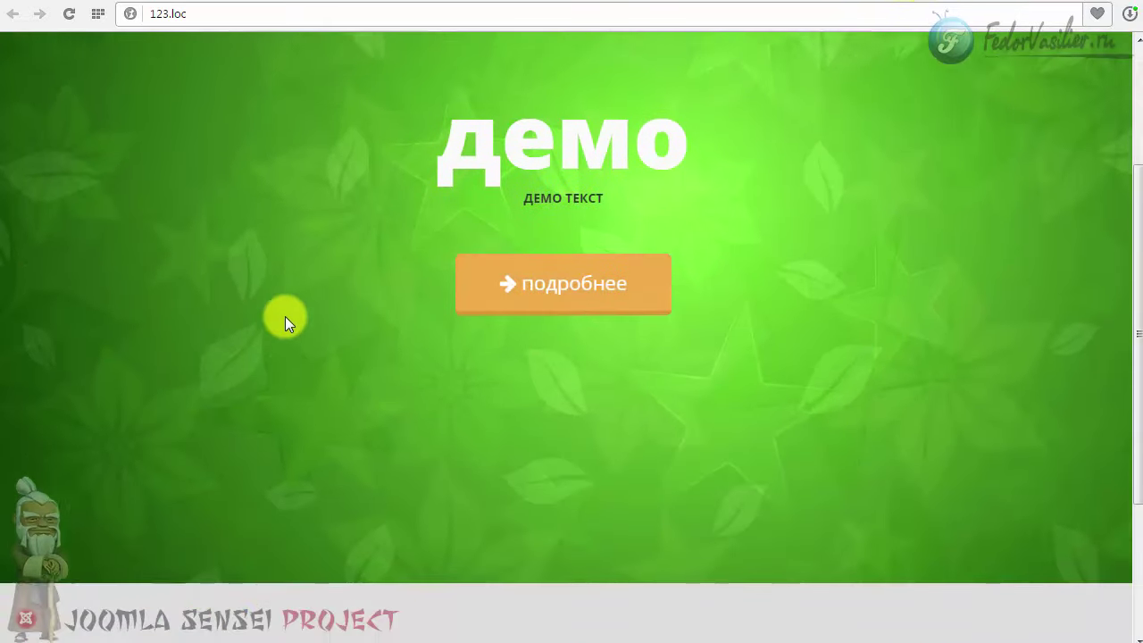
pyautogui.scroll(-2, 481, 293)
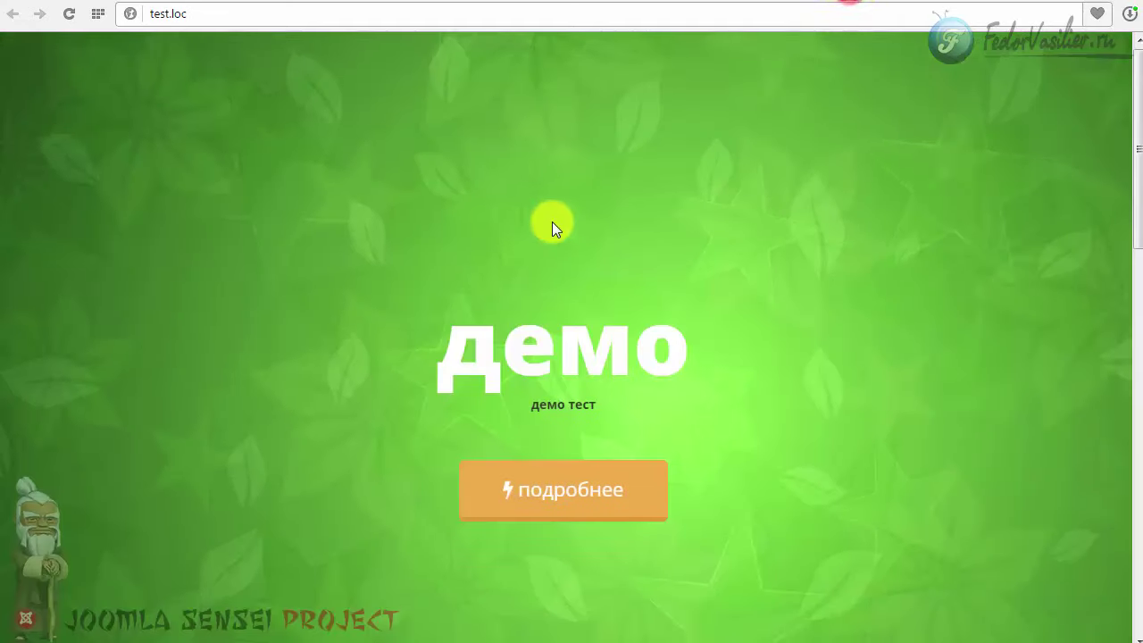
pyautogui.scroll(-7, 552, 221)
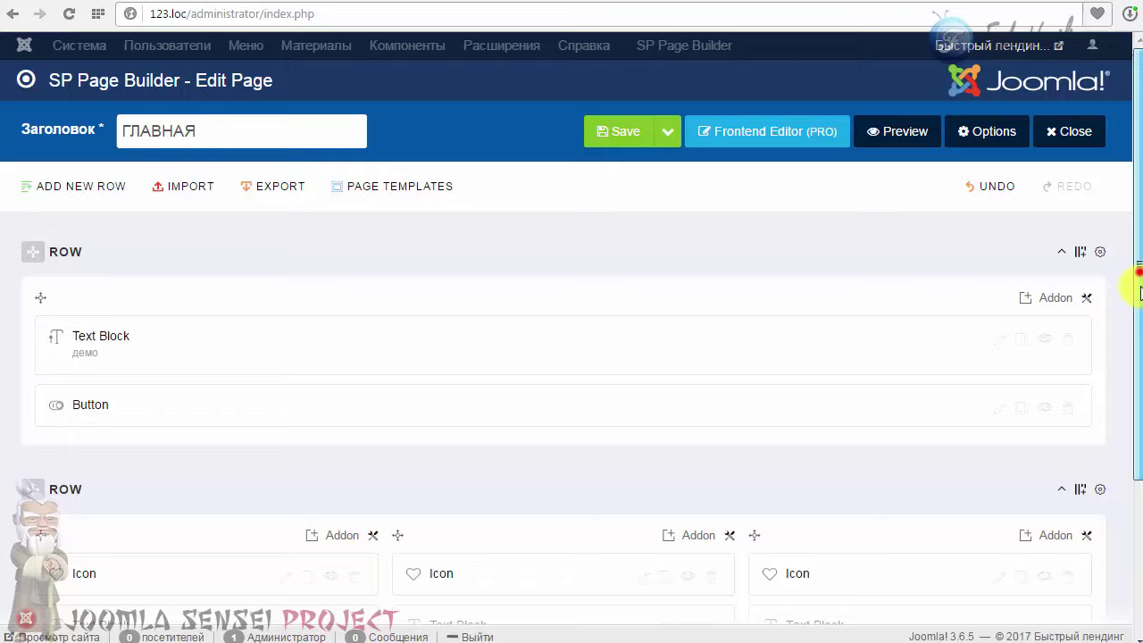
pyautogui.moveTo(1138, 280); pyautogui.dragTo(1137, 388)
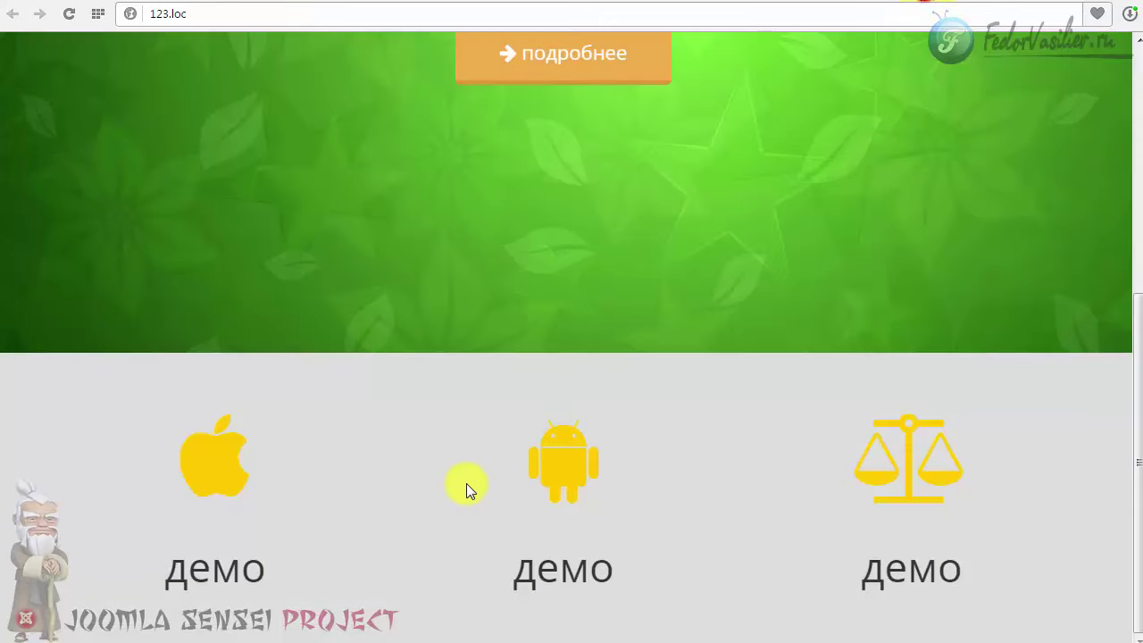
pyautogui.click(841, 5)
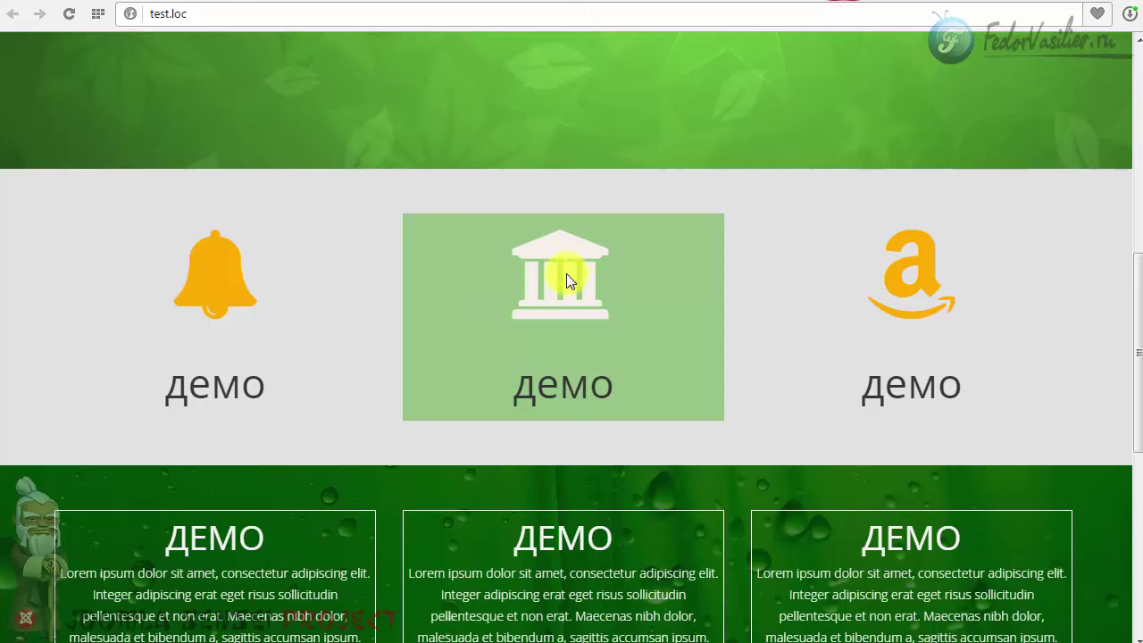
# Return to the page editor and set the background color of the second row's middle column to rgb(10, 89, 5).
pyautogui.click(910, 3)
pyautogui.scroll(-1, 829, 232)
pyautogui.scroll(1, 830, 232)
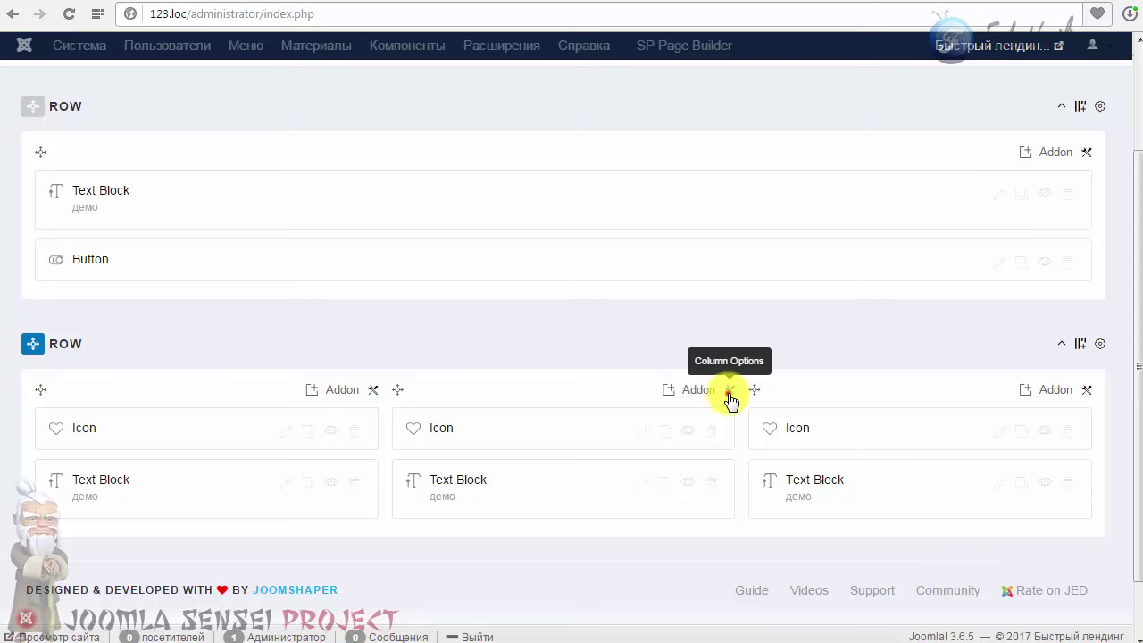
pyautogui.click(730, 399)
pyautogui.click(659, 427)
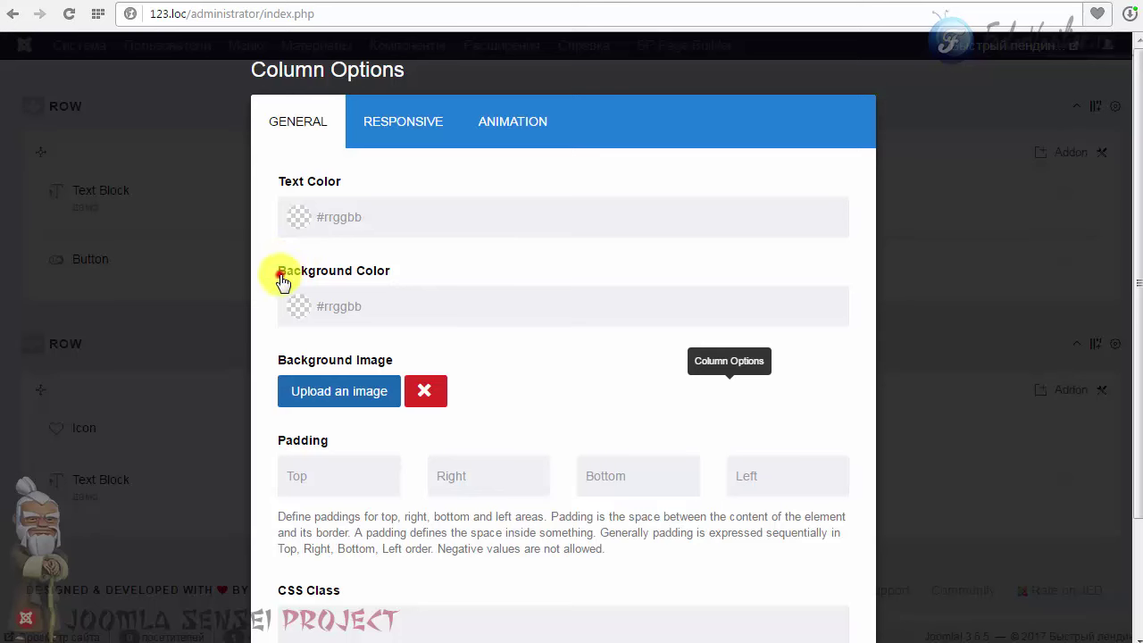
pyautogui.moveTo(282, 281); pyautogui.dragTo(382, 276)
pyautogui.click(423, 270)
pyautogui.click(298, 308)
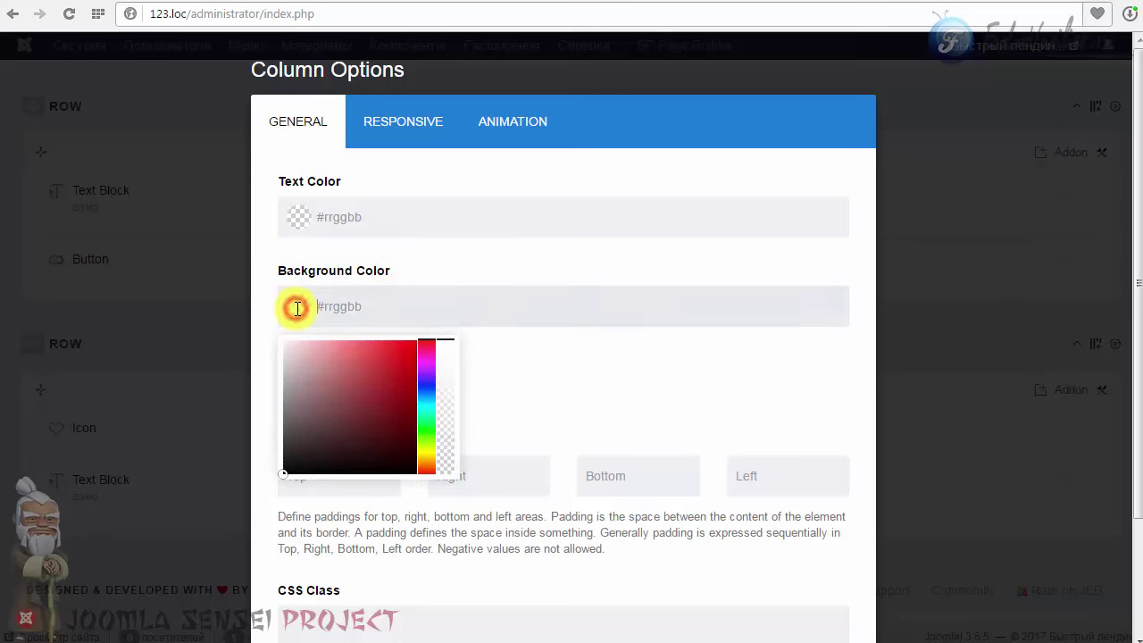
pyautogui.click(425, 433)
pyautogui.click(375, 390)
pyautogui.click(411, 443)
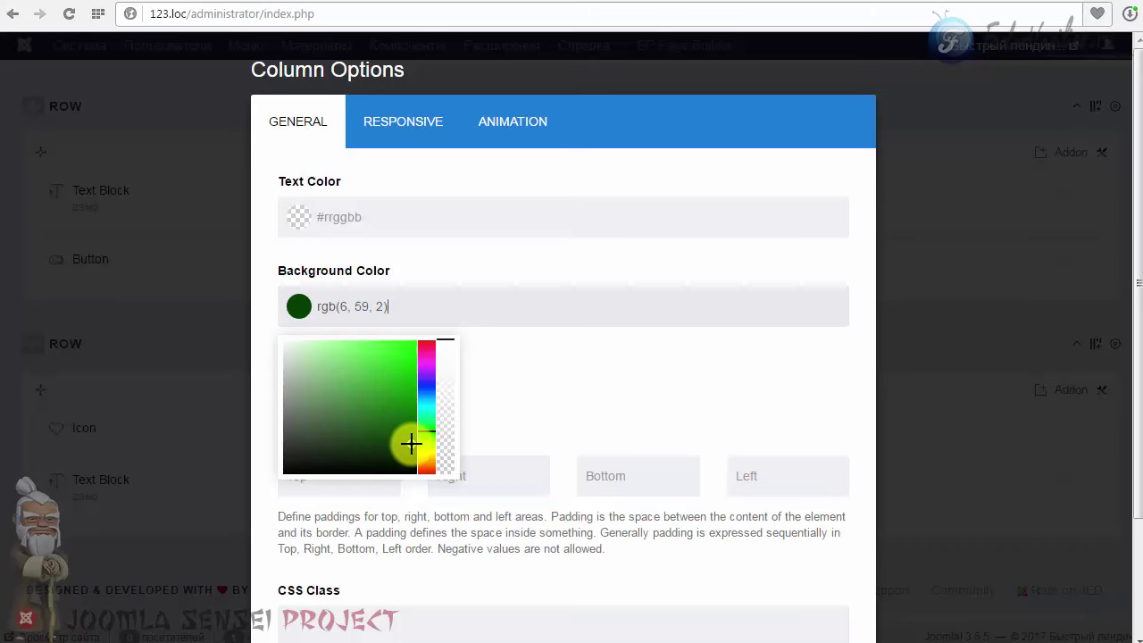
pyautogui.click(410, 428)
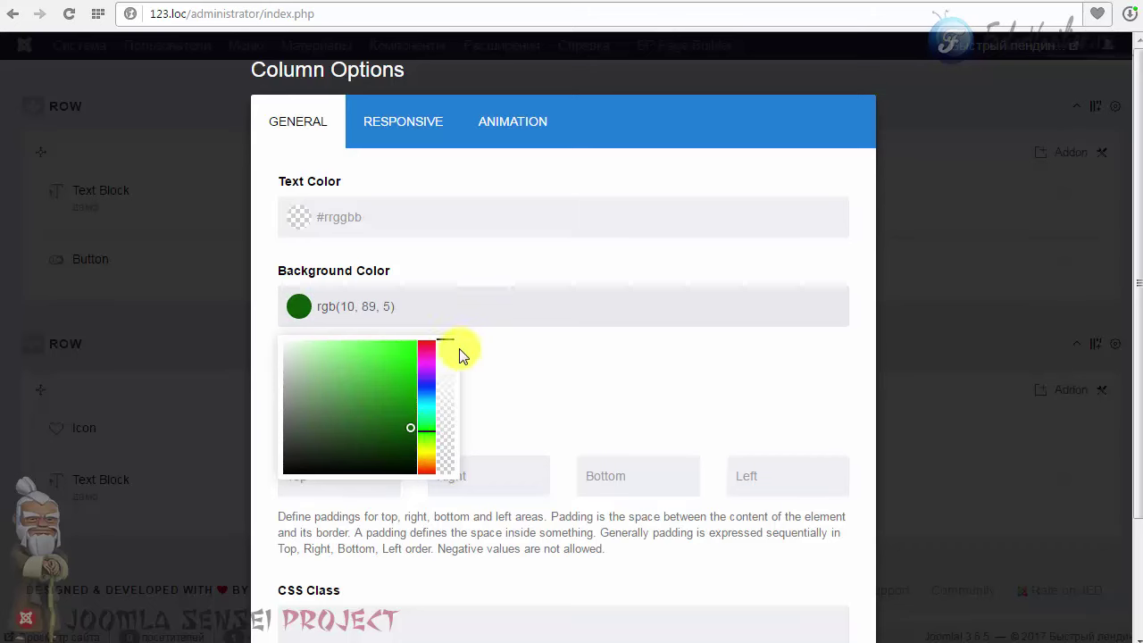
# Reduce the column background's opacity to 0.7, apply the column options and save the page.
pyautogui.moveTo(445, 348); pyautogui.dragTo(447, 381)
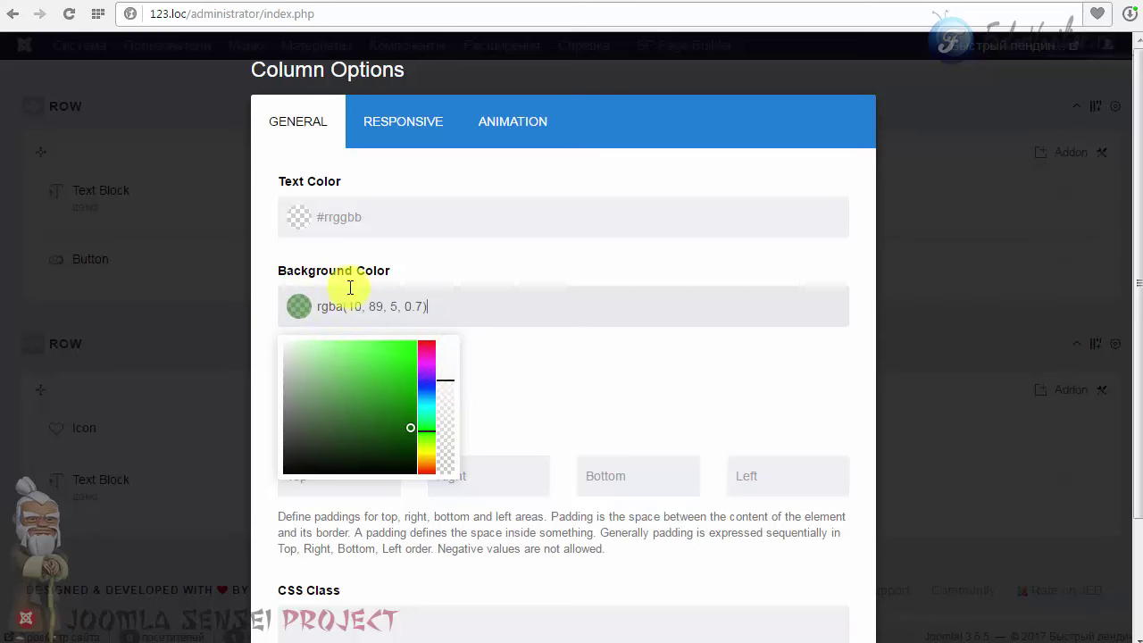
pyautogui.click(527, 365)
pyautogui.scroll(-2, 383, 378)
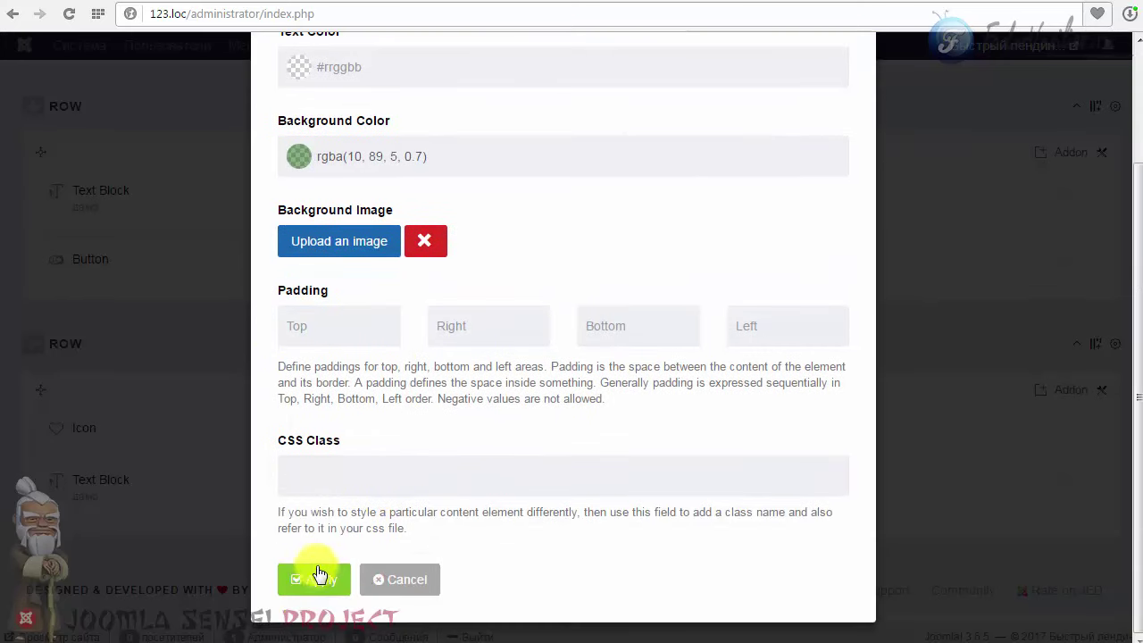
pyautogui.click(319, 579)
pyautogui.scroll(2, 651, 238)
pyautogui.click(604, 136)
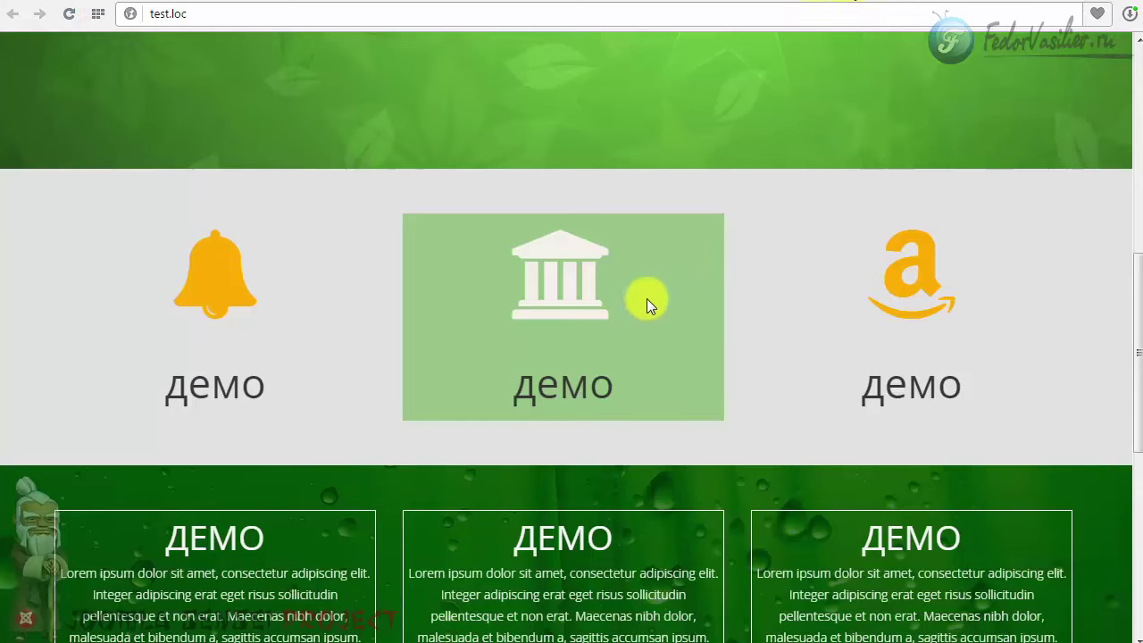
# Compare the middle icon column's background on 123.loc with the one on test.loc.
pyautogui.scroll(2, 646, 298)
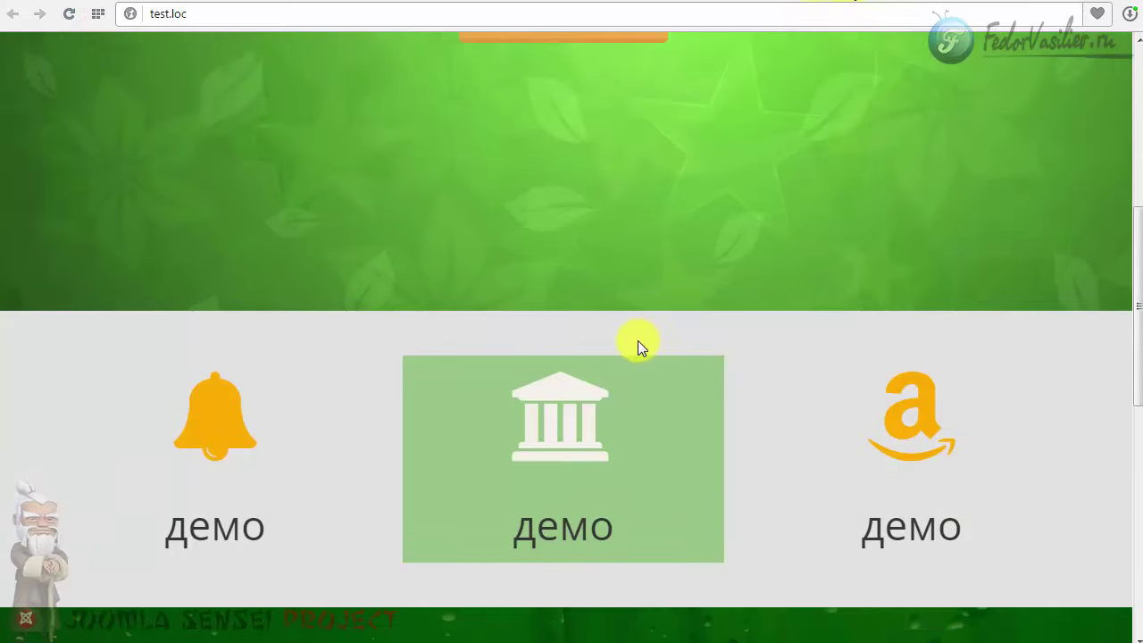
pyautogui.scroll(-2, 640, 306)
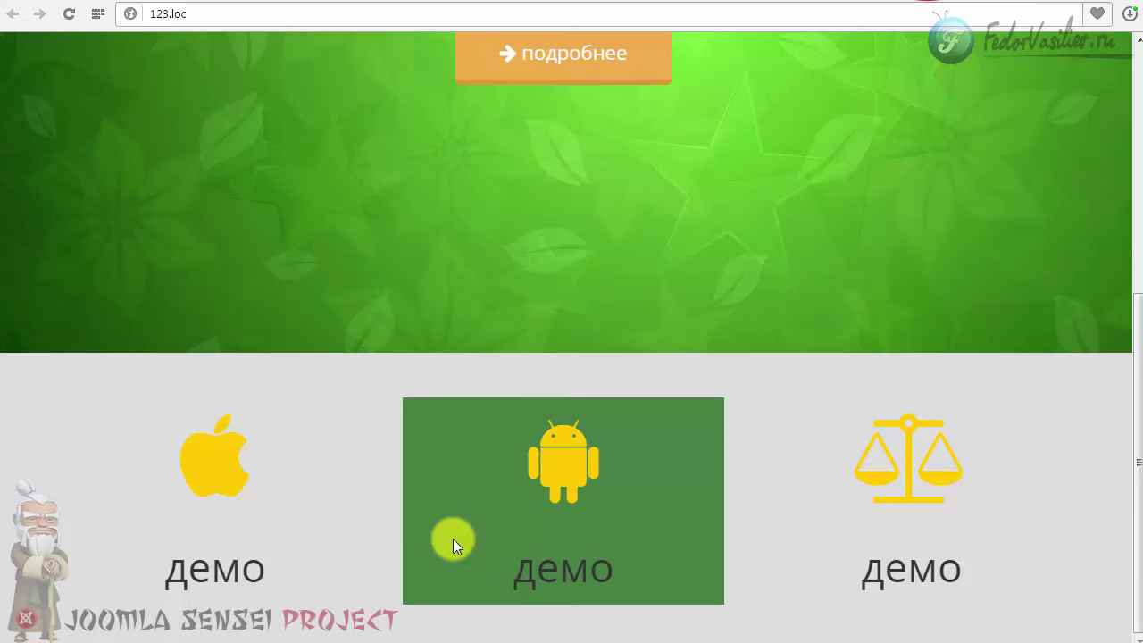
pyautogui.click(425, 498)
pyautogui.scroll(2, 709, 484)
# Examine the section with three bordered text columns and a water-drop background below the icon row on test.loc.
pyautogui.scroll(-2, 742, 455)
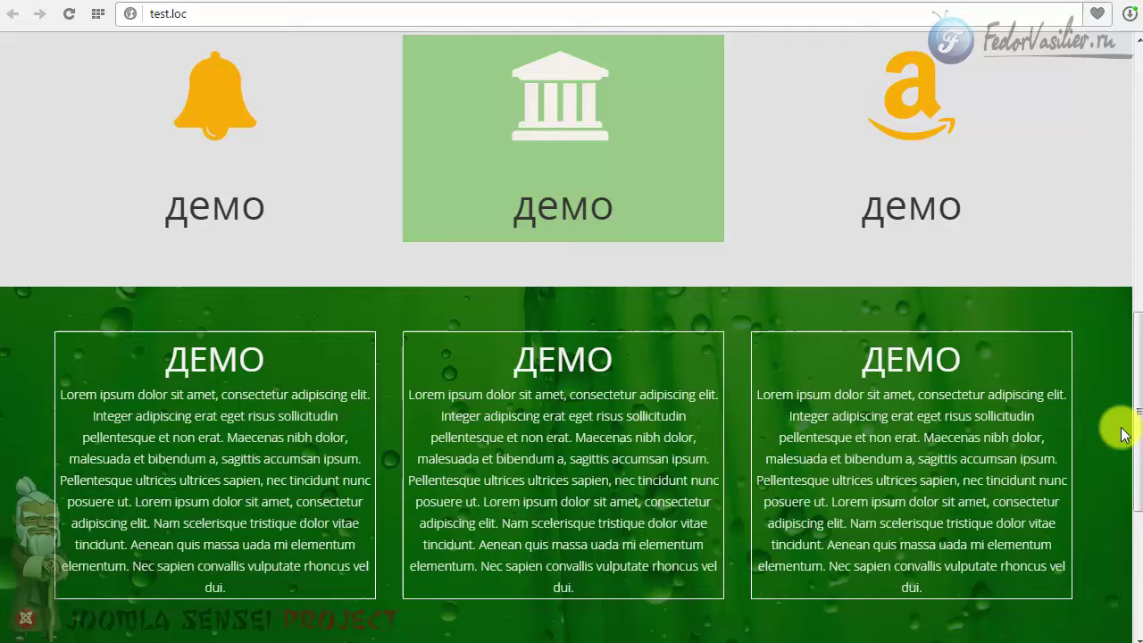
pyautogui.scroll(1, 1122, 446)
pyautogui.scroll(-2, 1122, 472)
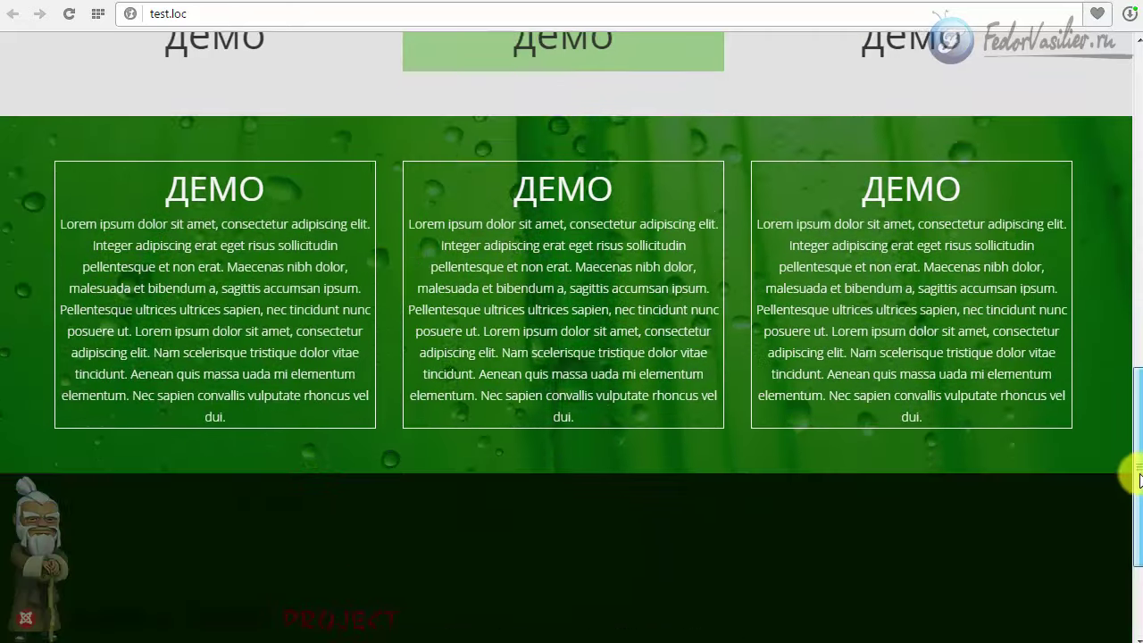
pyautogui.scroll(2, 1106, 465)
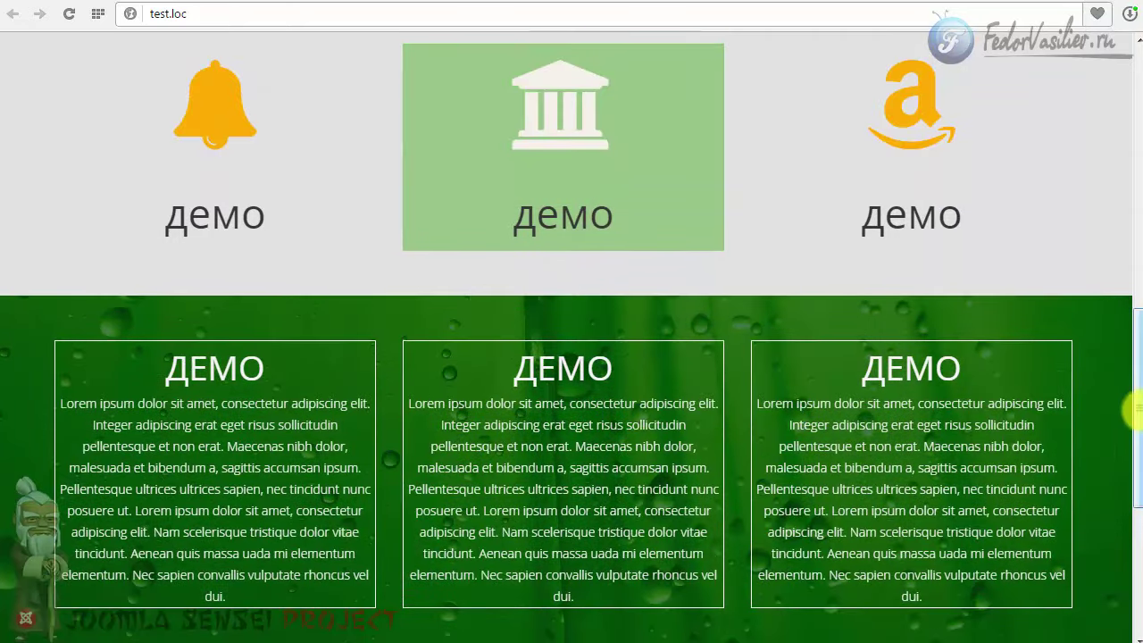
pyautogui.scroll(-2, 1132, 409)
pyautogui.scroll(4, 1132, 370)
pyautogui.scroll(-2, 1117, 331)
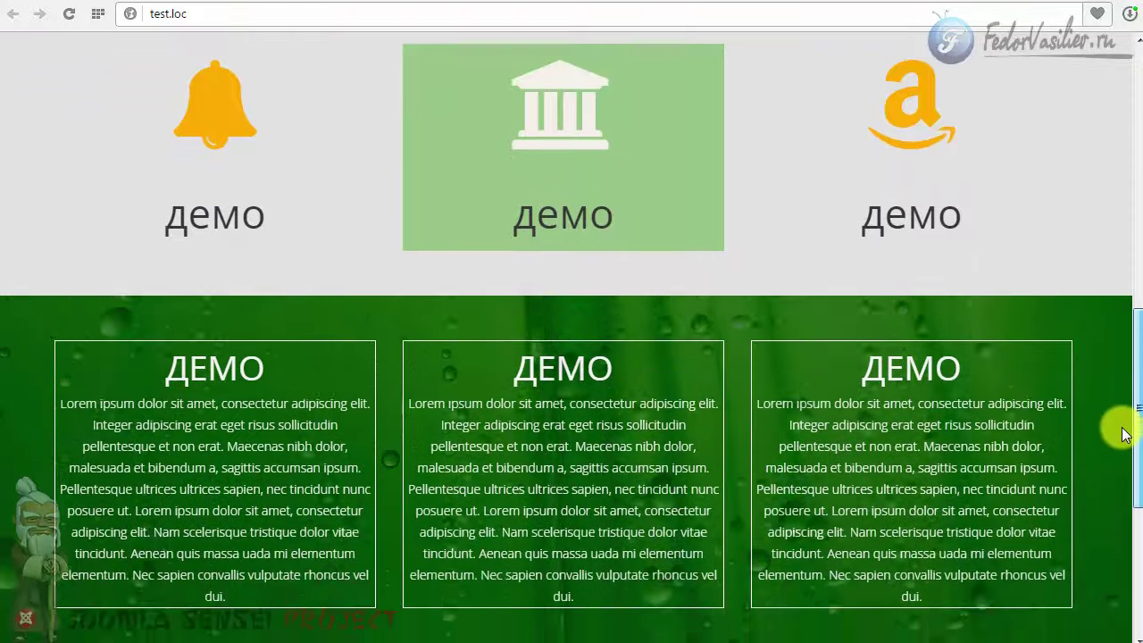
pyautogui.scroll(-2, 1123, 438)
pyautogui.scroll(4, 1116, 446)
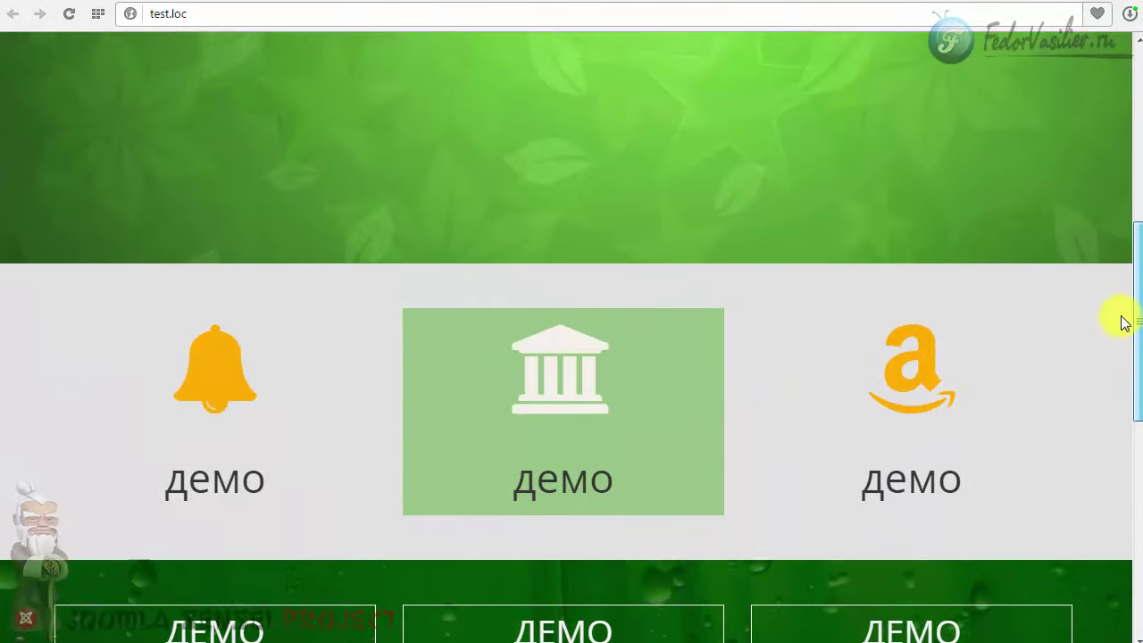
pyautogui.scroll(-4, 1123, 323)
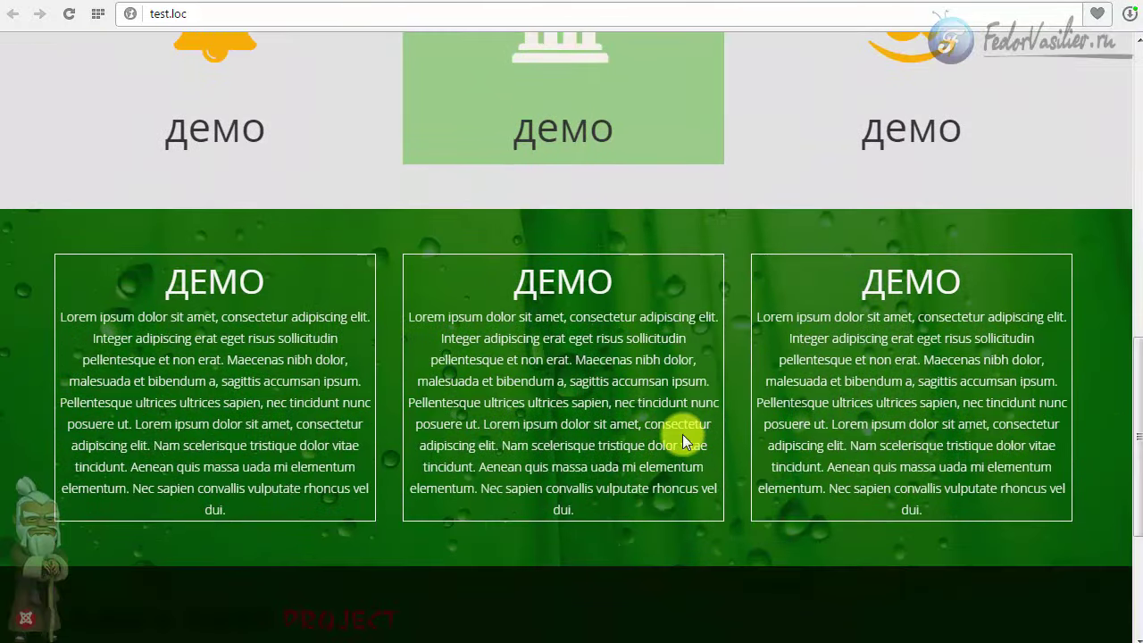
pyautogui.scroll(2, 684, 441)
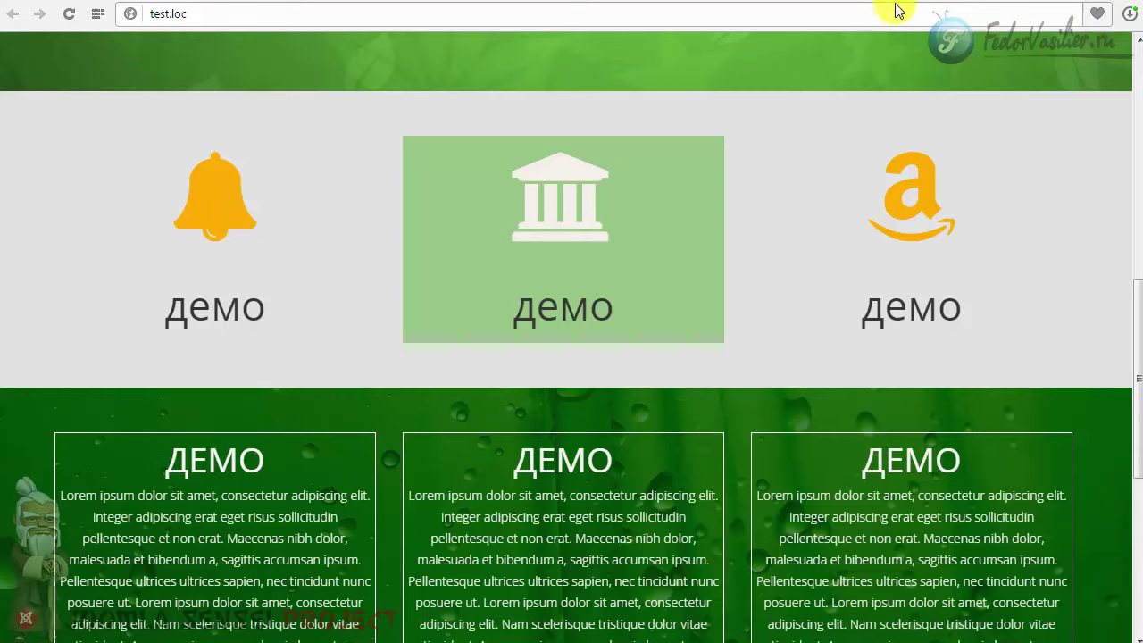
# Return to the page editor and add a new row to the landing page.
pyautogui.click(897, 2)
pyautogui.scroll(-2, 922, 382)
pyautogui.scroll(1, 922, 382)
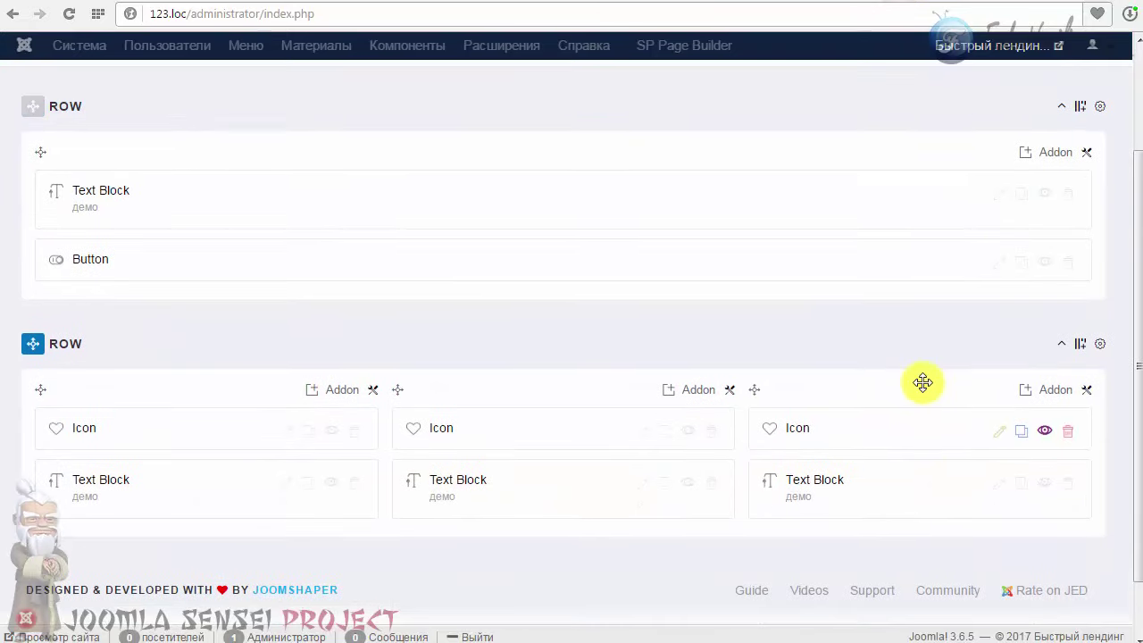
pyautogui.scroll(2, 237, 344)
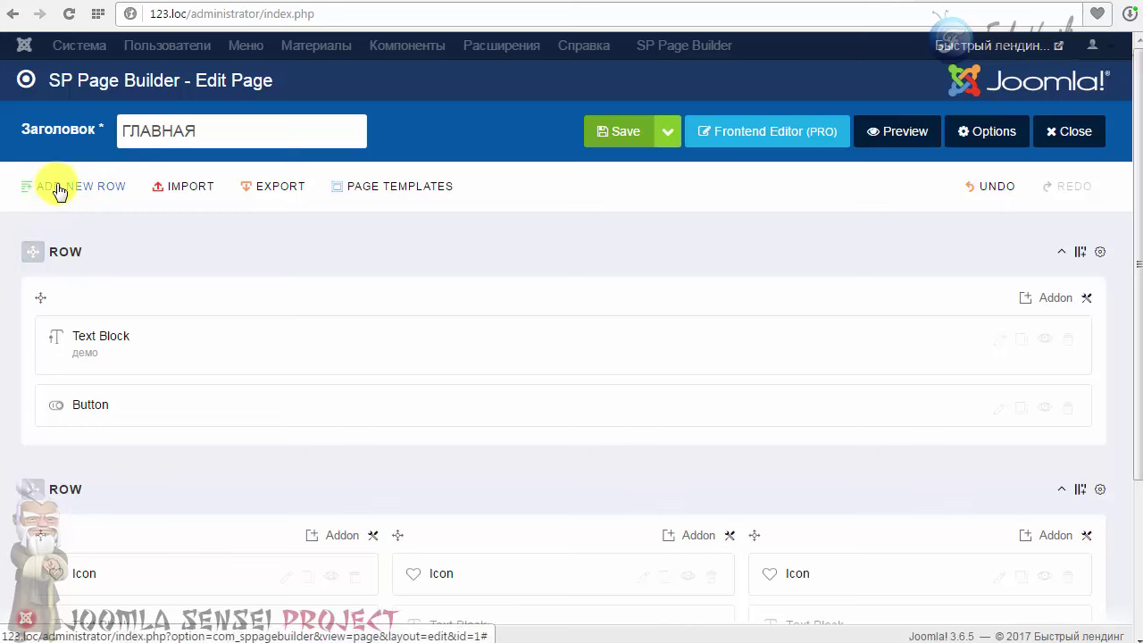
pyautogui.click(58, 192)
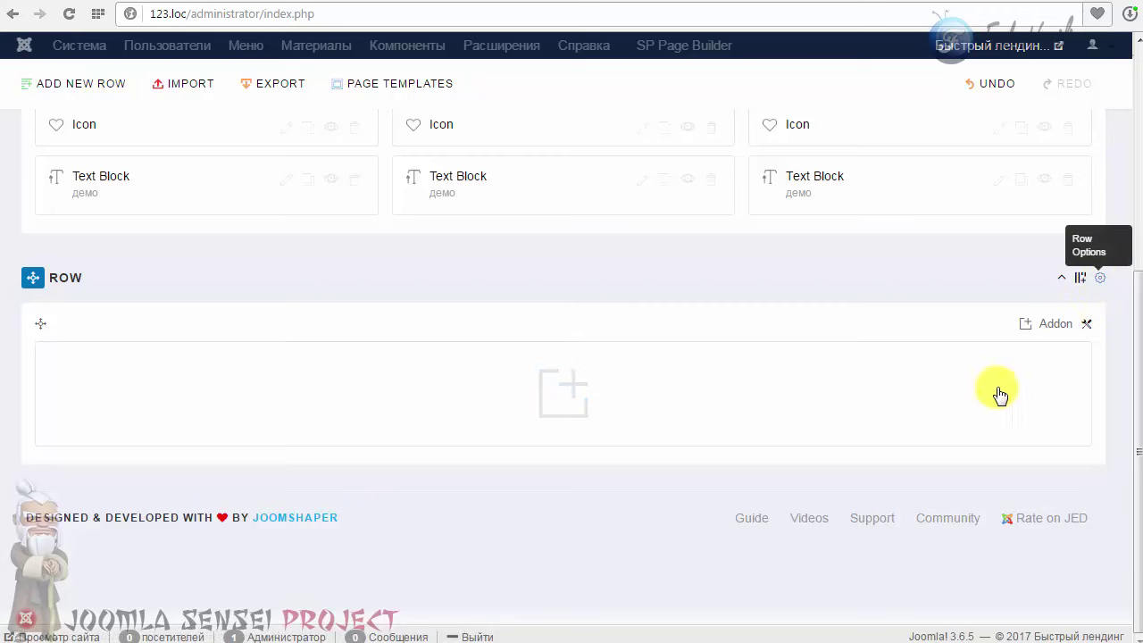
# Open the style options of the new empty row and go to its background settings.
pyautogui.click(1101, 279)
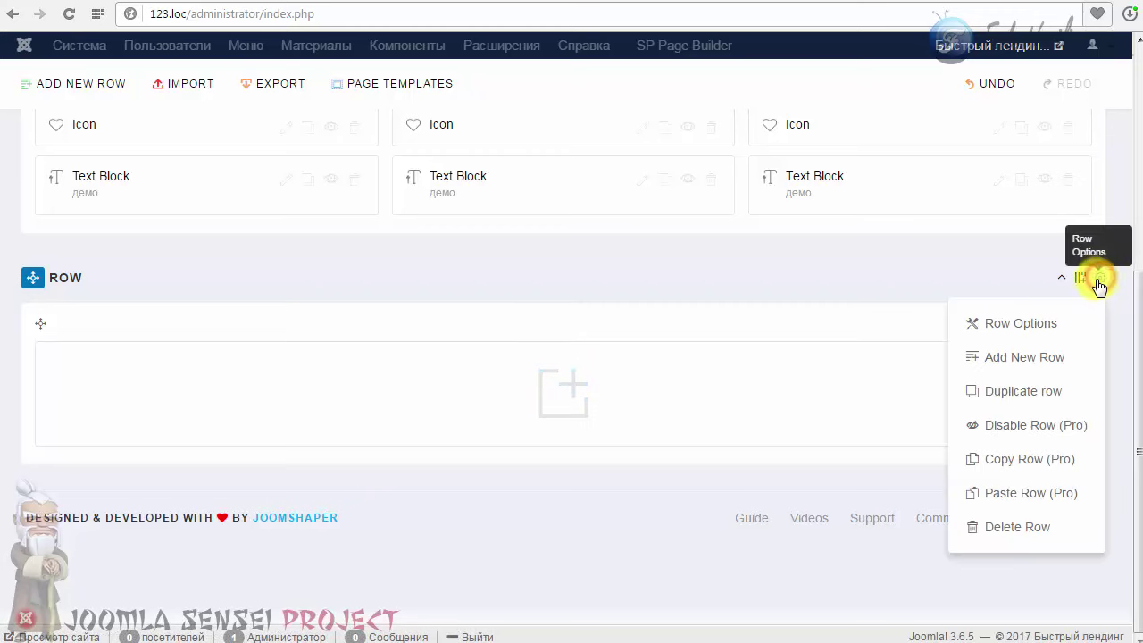
pyautogui.click(1000, 324)
pyautogui.scroll(-3, 391, 259)
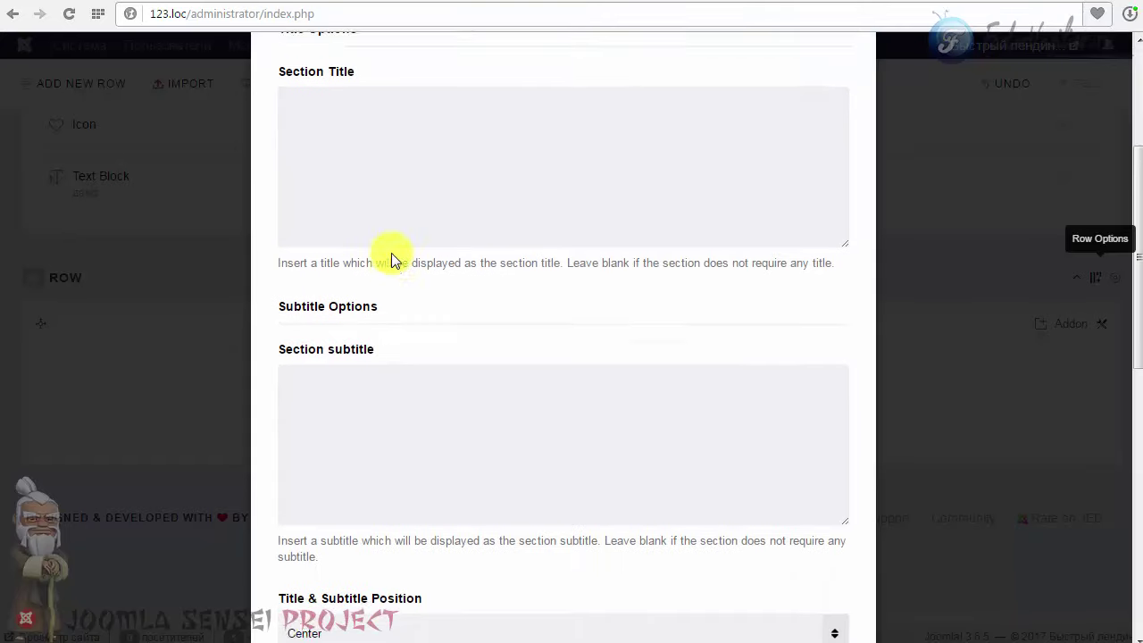
pyautogui.scroll(-7, 393, 252)
pyautogui.scroll(7, 384, 250)
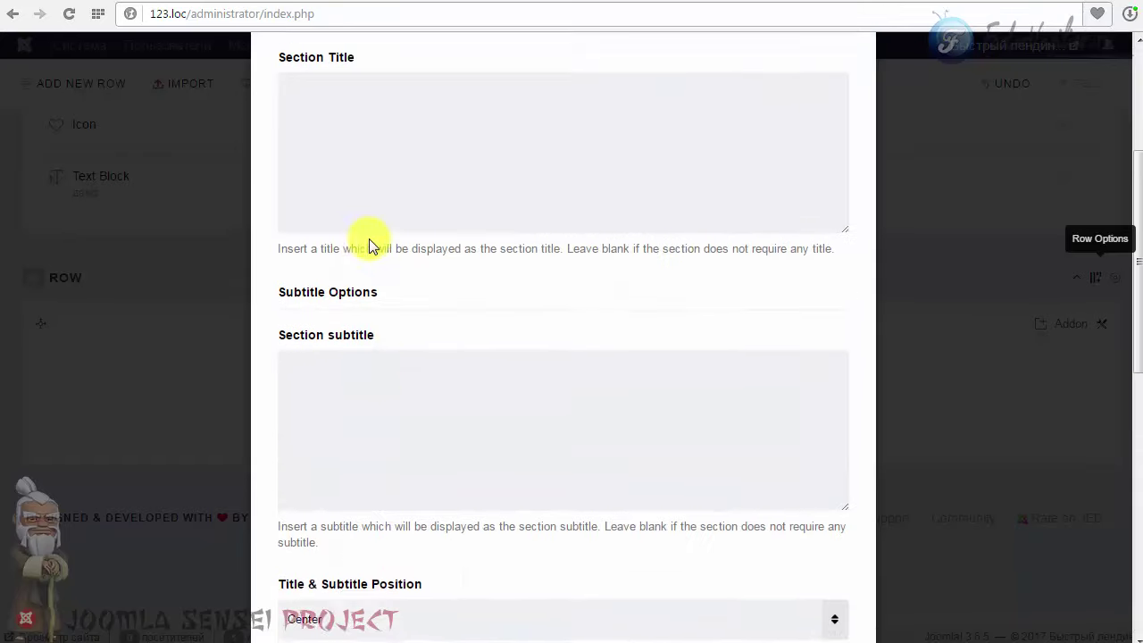
pyautogui.scroll(3, 373, 205)
pyautogui.click(377, 119)
pyautogui.scroll(-3, 507, 368)
# Upload abstract-background-green-1920x1080-resolution.jpg and insert it as the row's background image.
pyautogui.click(342, 391)
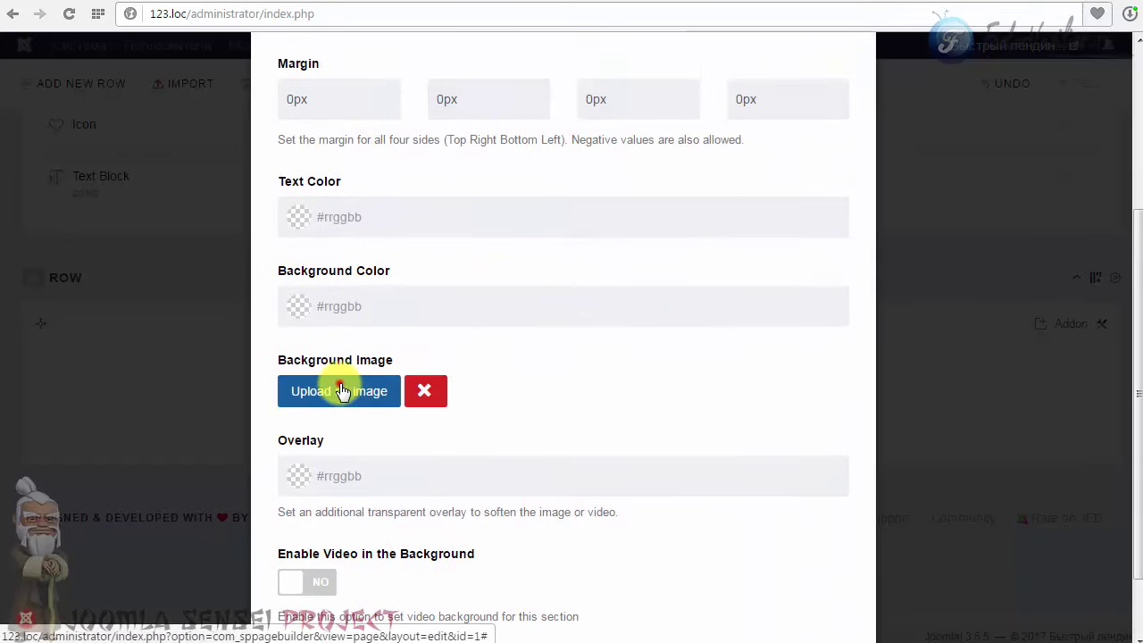
pyautogui.click(373, 89)
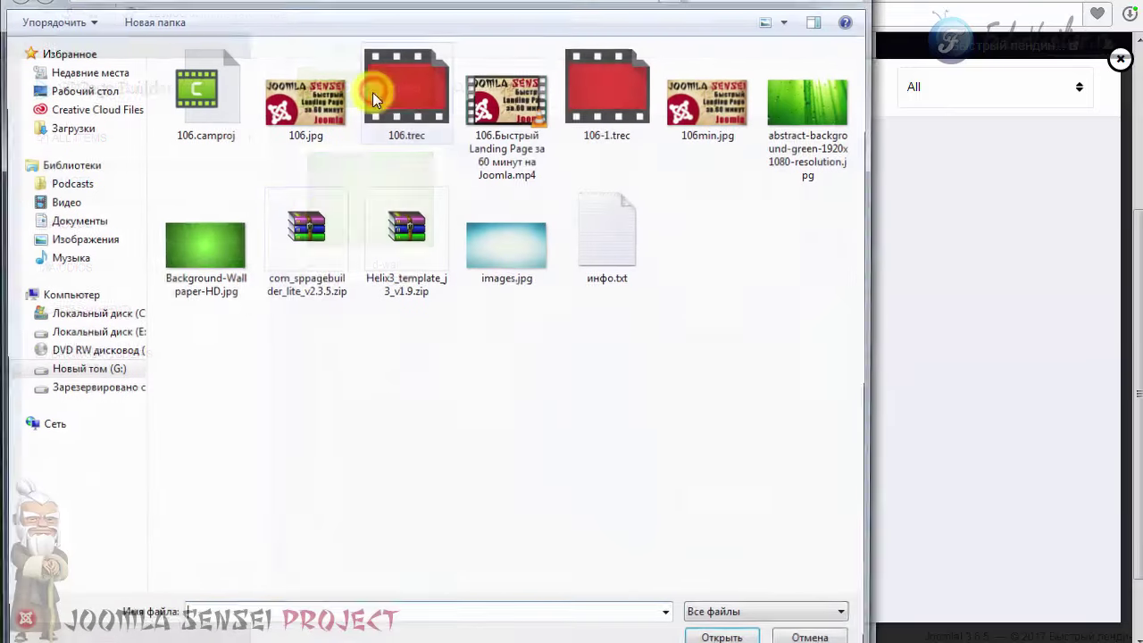
pyautogui.click(813, 107)
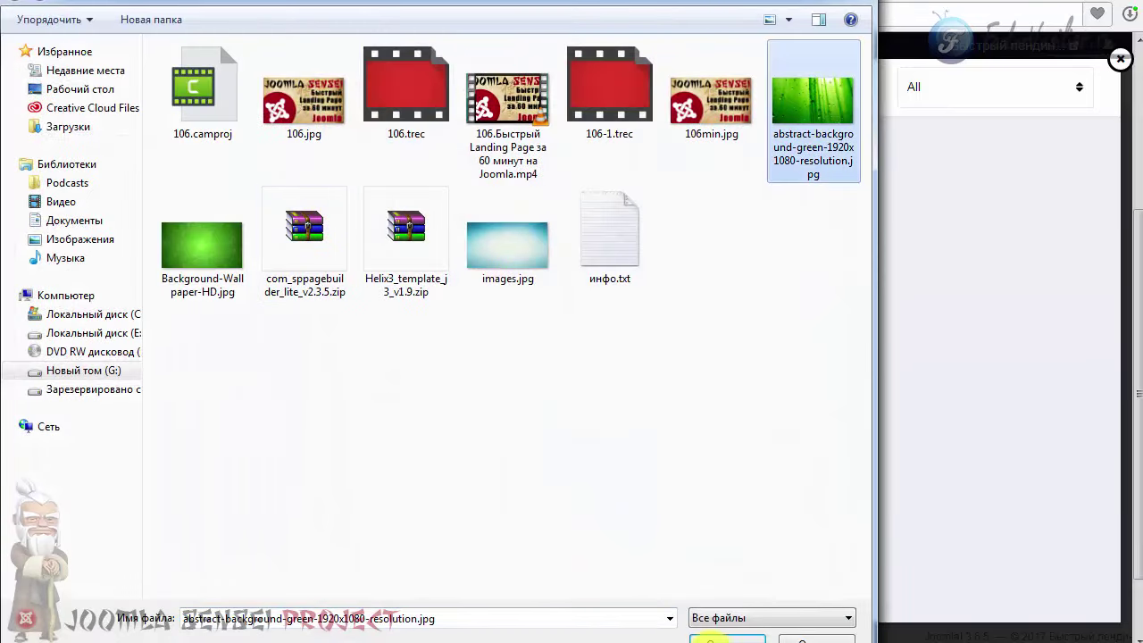
pyautogui.click(710, 640)
pyautogui.click(391, 199)
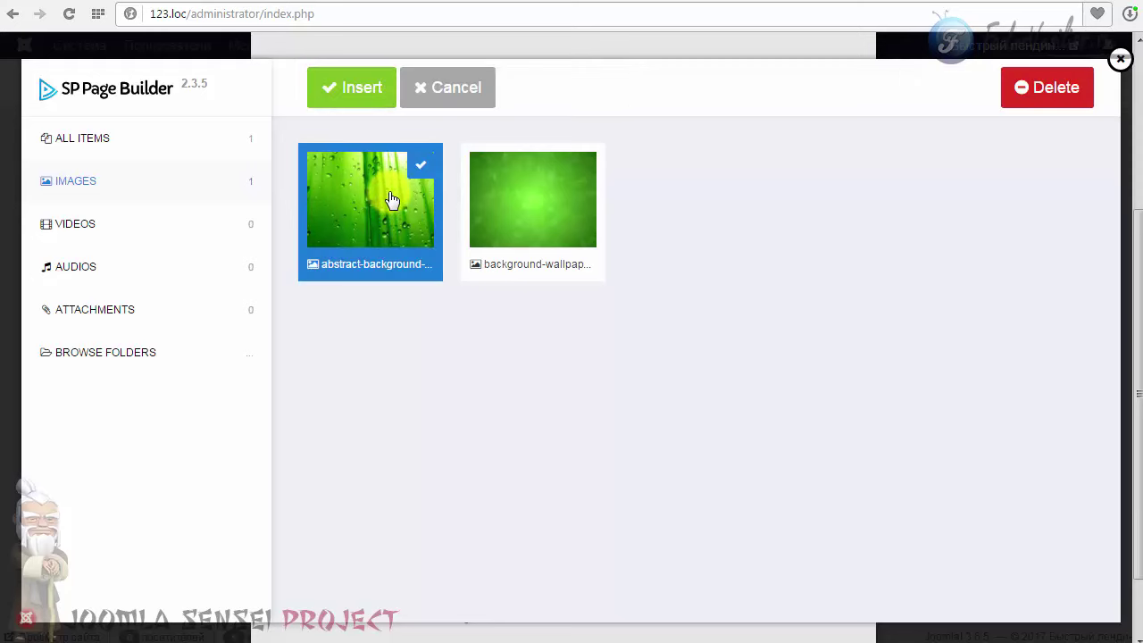
pyautogui.click(349, 95)
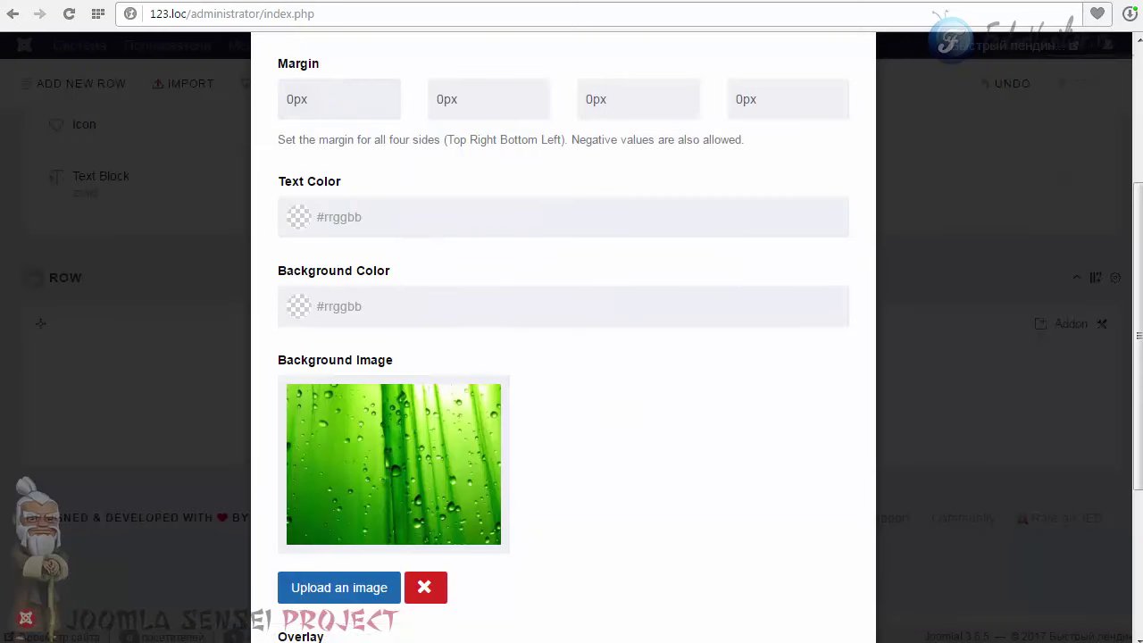
# Apply the row options and save the page.
pyautogui.scroll(-3, 390, 541)
pyautogui.click(319, 579)
pyautogui.scroll(5, 528, 251)
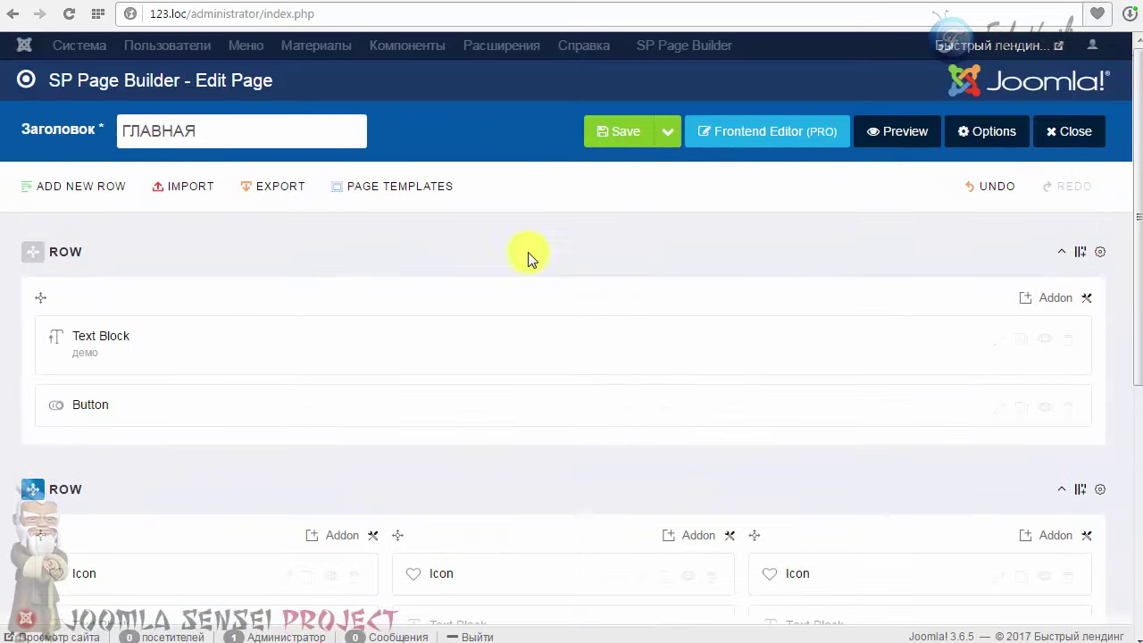
pyautogui.click(604, 138)
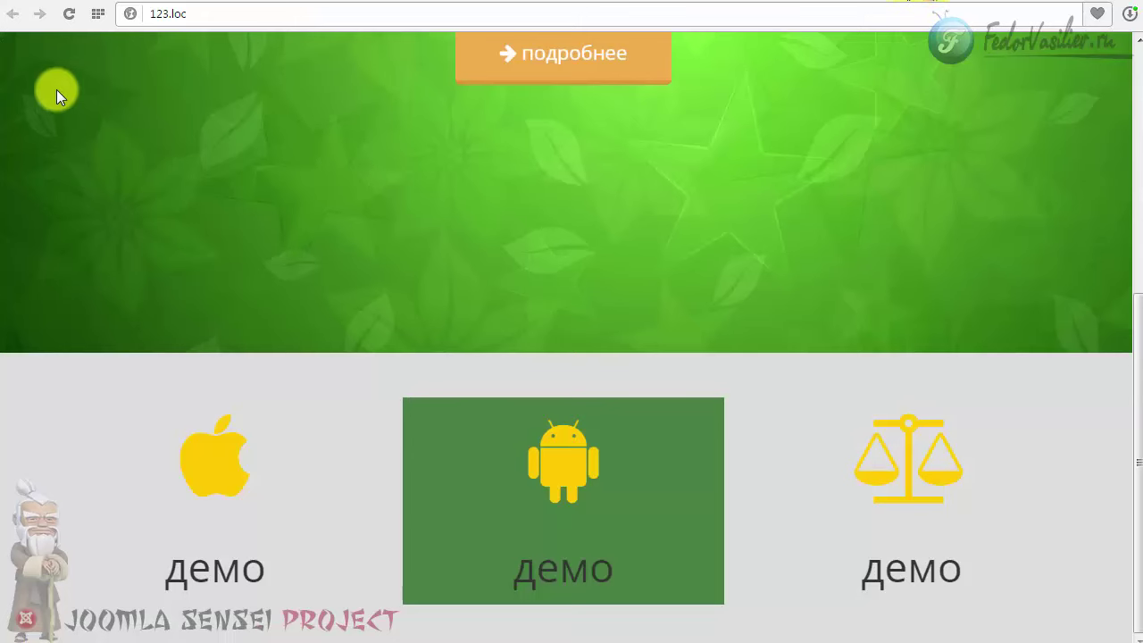
# Reload 123.loc to check the new row's background, and compare it with the three-column text section on test.loc.
pyautogui.click(68, 14)
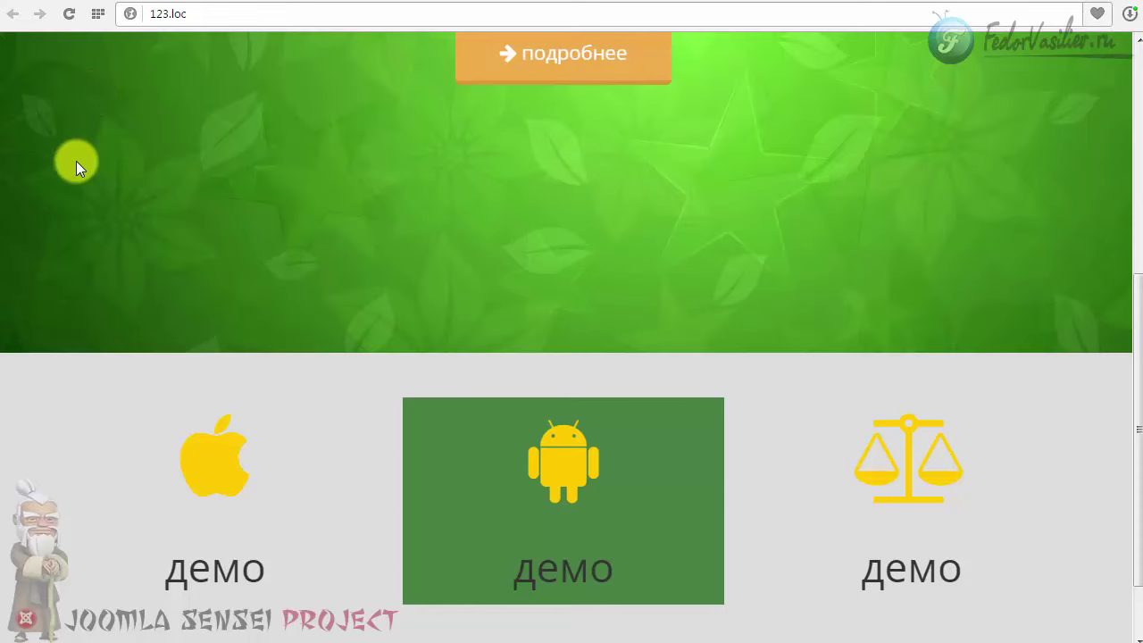
pyautogui.scroll(-1, 76, 161)
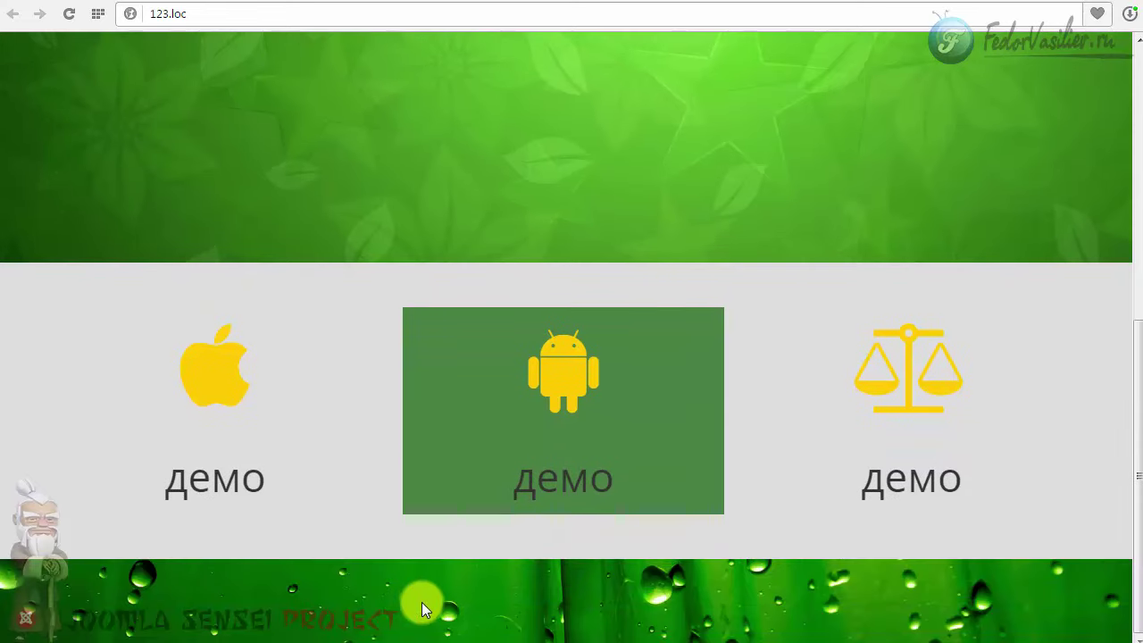
pyautogui.scroll(2, 1135, 539)
pyautogui.moveTo(1135, 513); pyautogui.dragTo(1138, 607)
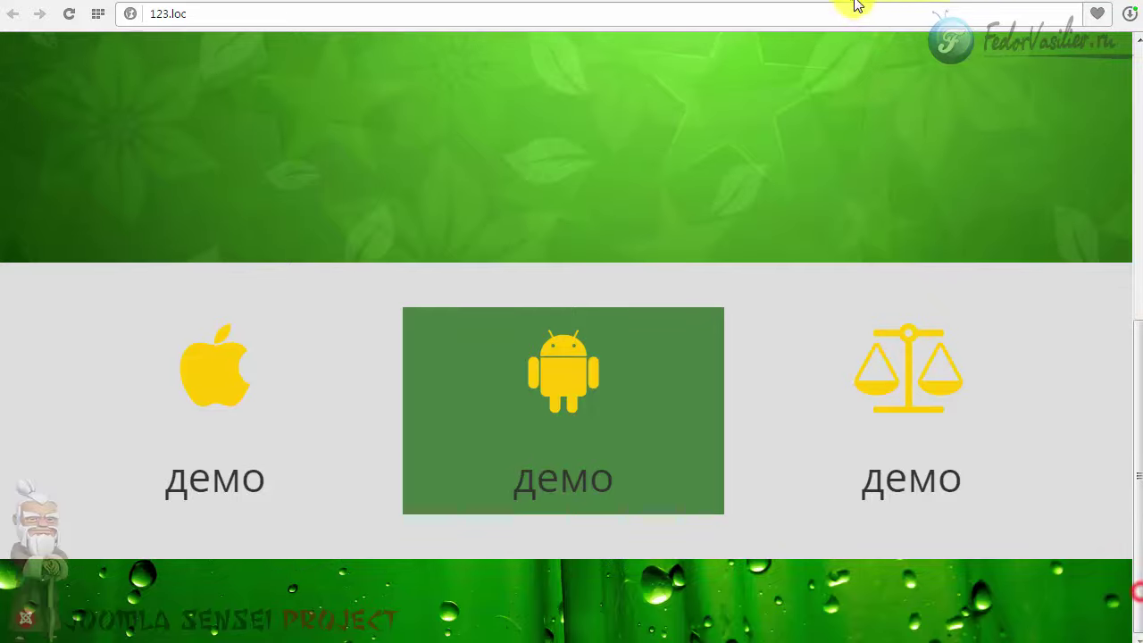
pyautogui.click(854, 7)
pyautogui.scroll(-5, 761, 278)
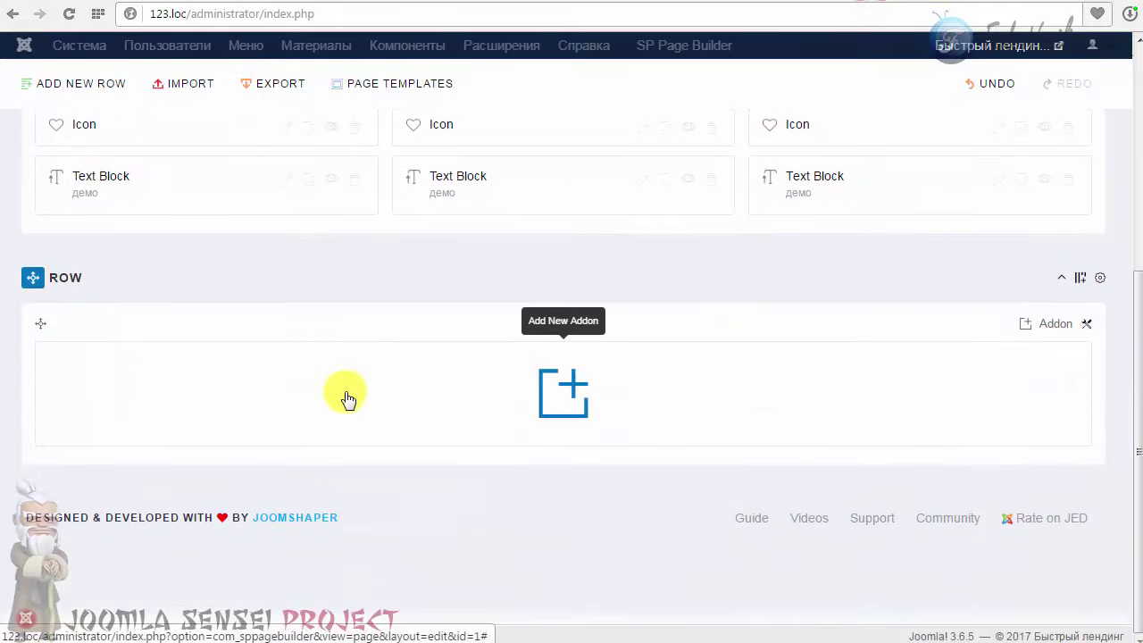
pyautogui.click(816, 7)
pyautogui.scroll(-2, 618, 285)
pyautogui.scroll(-1, 619, 285)
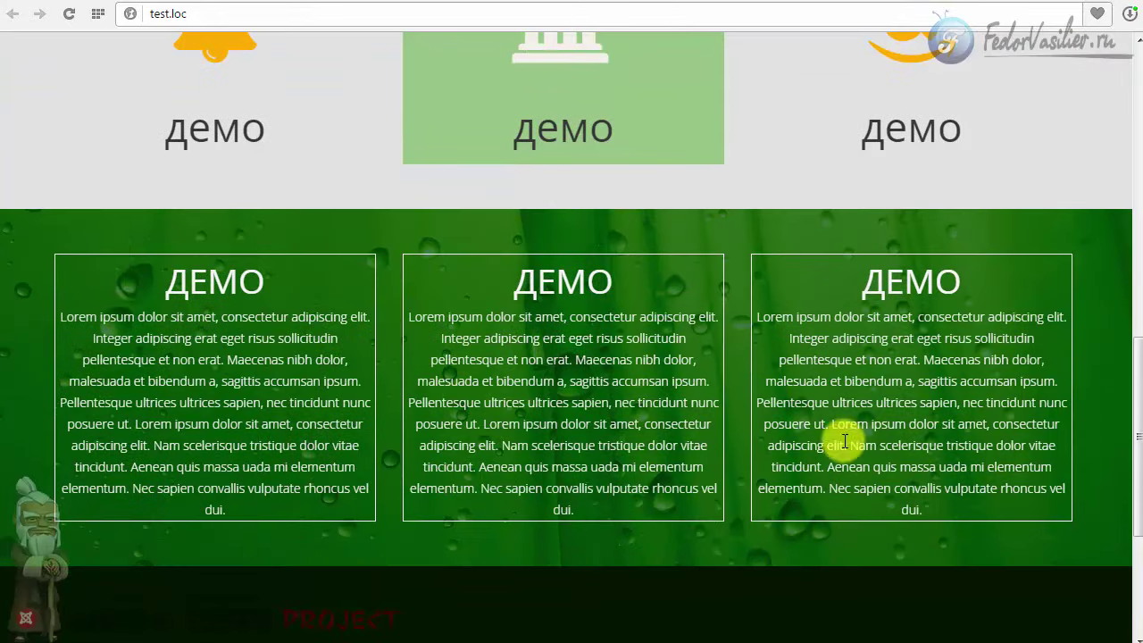
# Return to the page editor and split the new row into three equal columns.
pyautogui.click(901, 2)
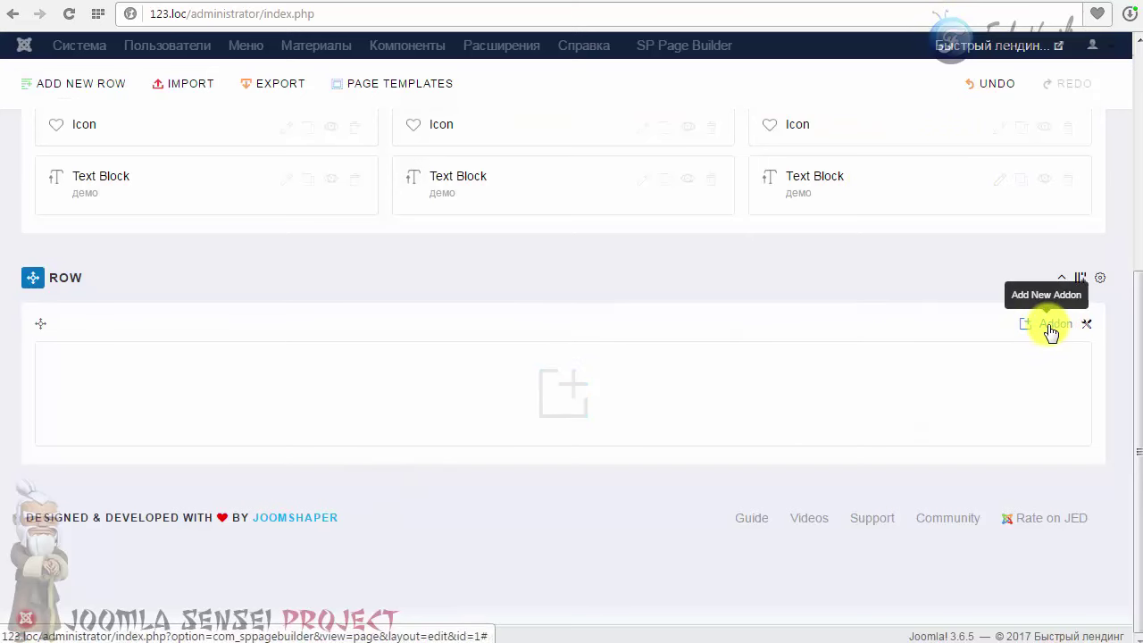
pyautogui.click(1079, 279)
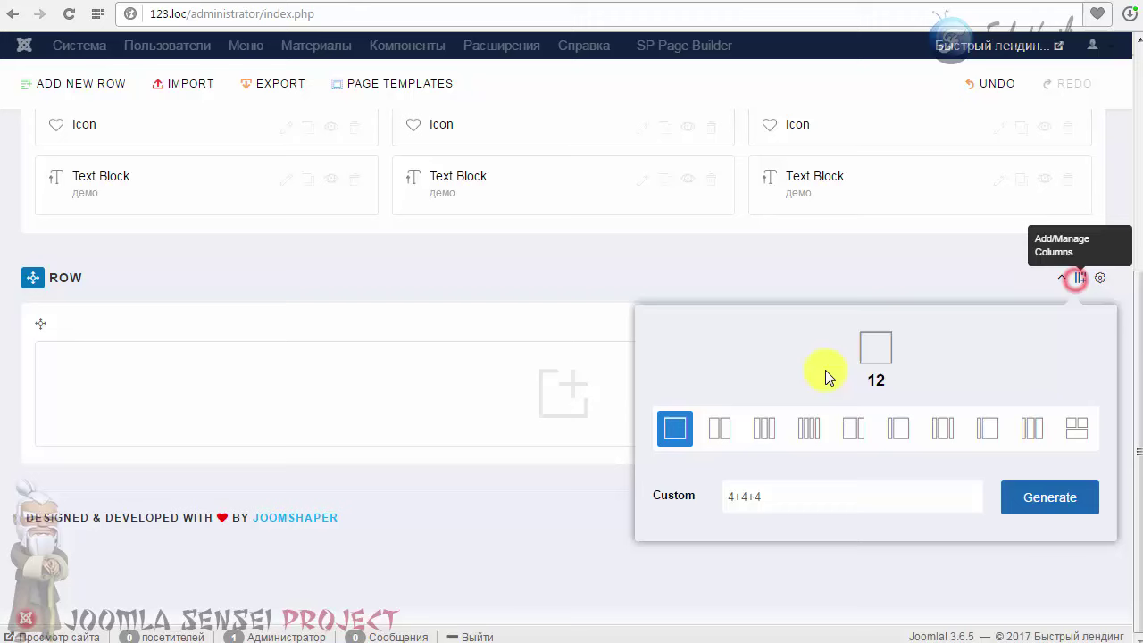
pyautogui.click(766, 423)
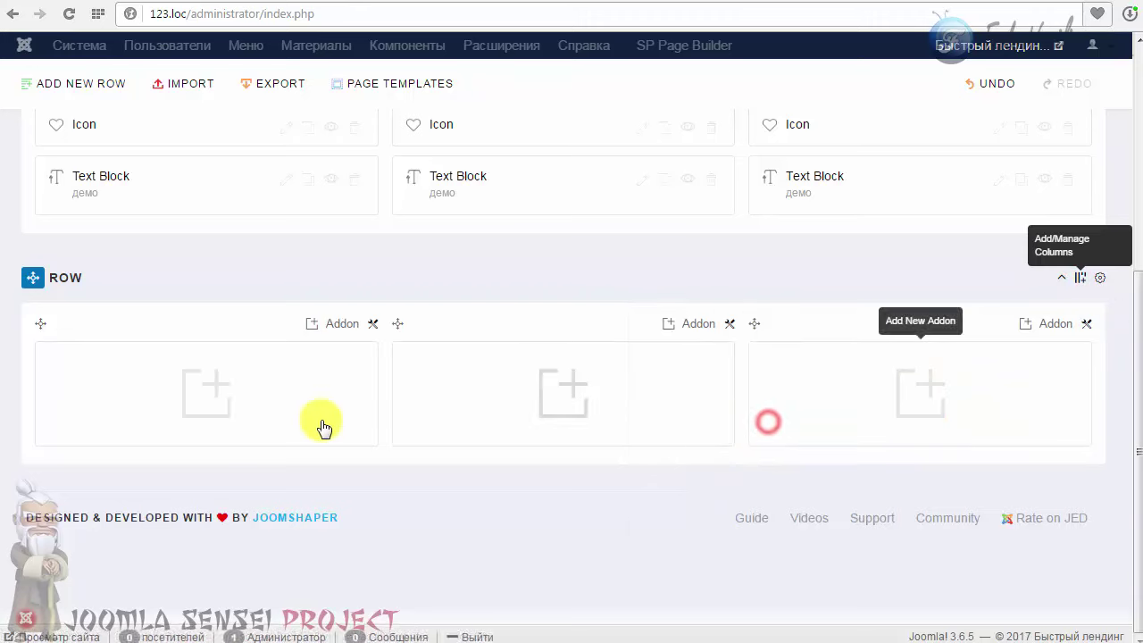
# Add a Text Block addon to the new row's first column with the title "демо".
pyautogui.click(329, 325)
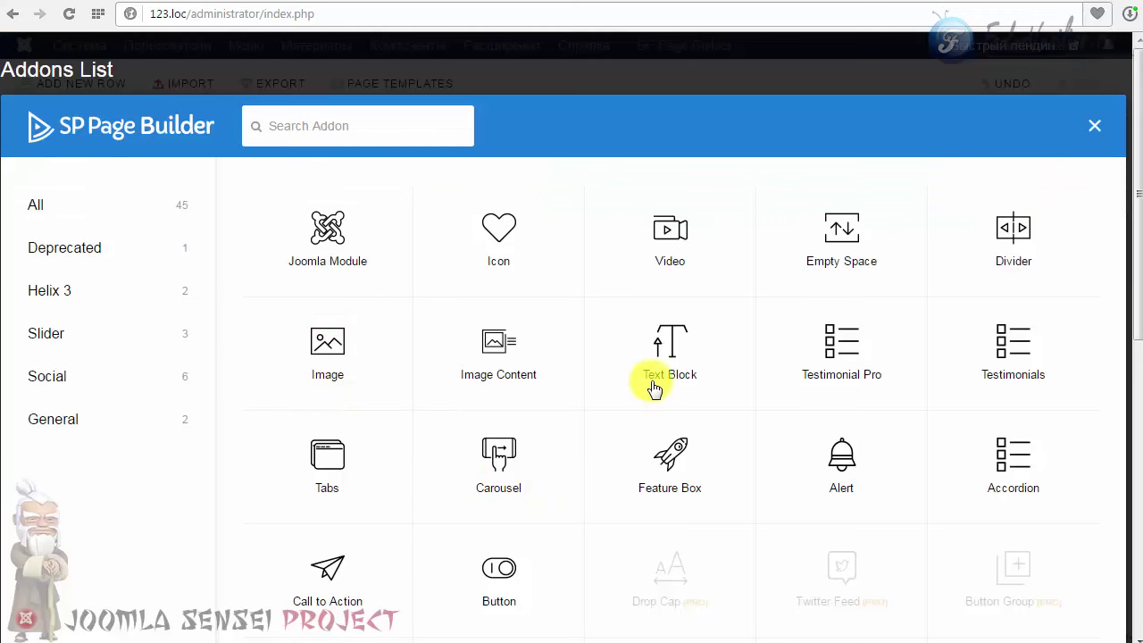
pyautogui.click(676, 347)
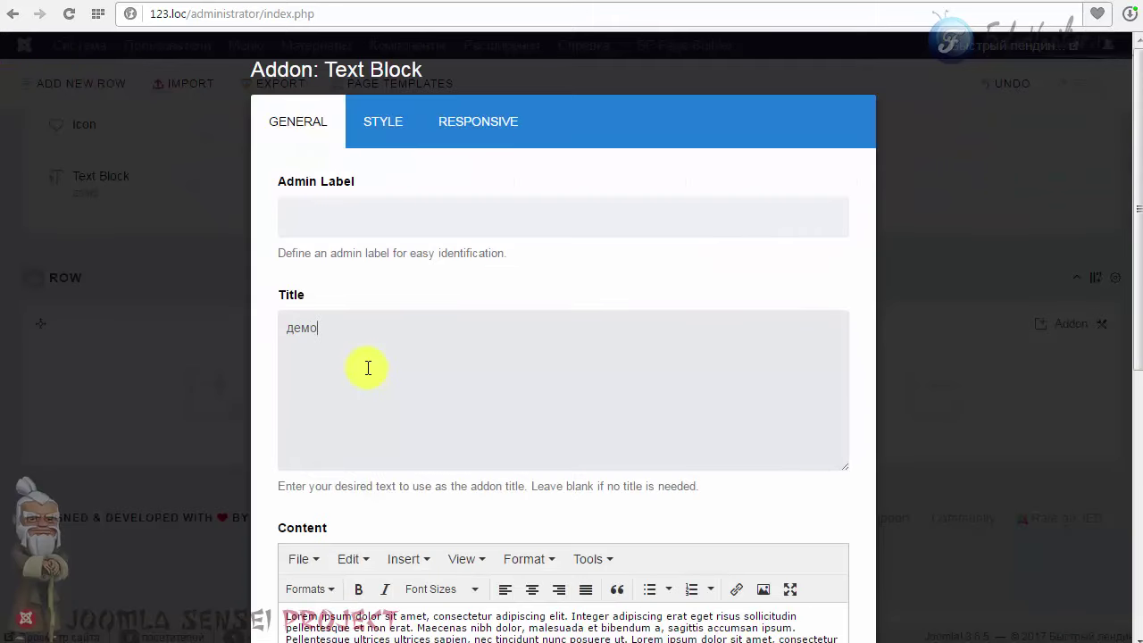
pyautogui.click(423, 508)
# Keep h3 as the text block's title HTML element and set the title font size to 38.
pyautogui.scroll(-3, 400, 354)
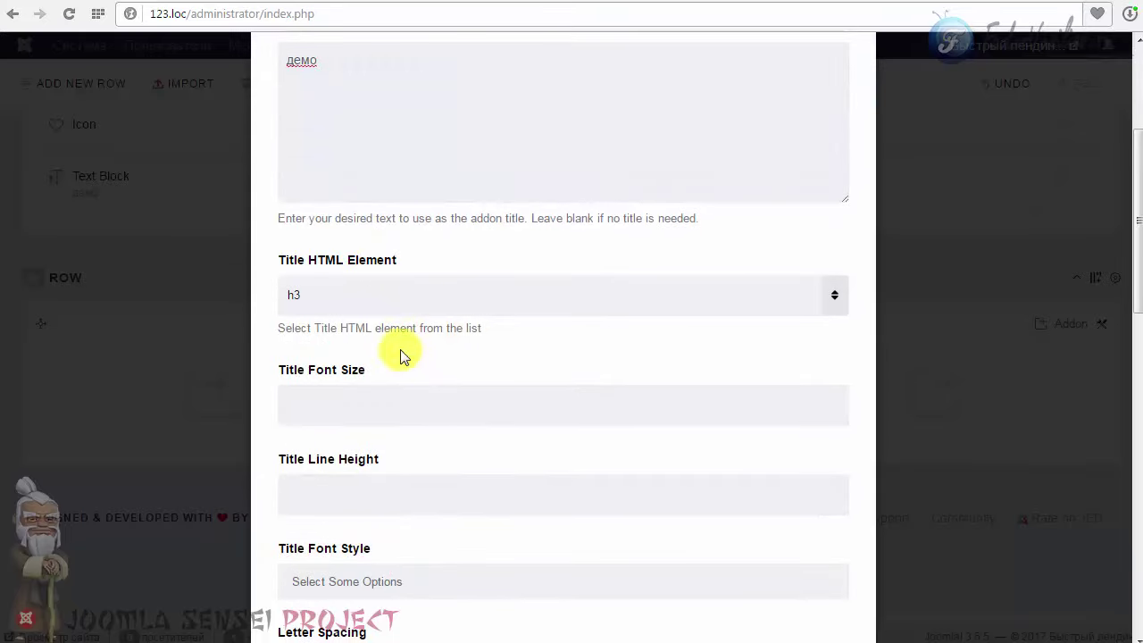
pyautogui.scroll(1, 344, 294)
pyautogui.scroll(-1, 347, 297)
pyautogui.click(337, 299)
pyautogui.click(335, 295)
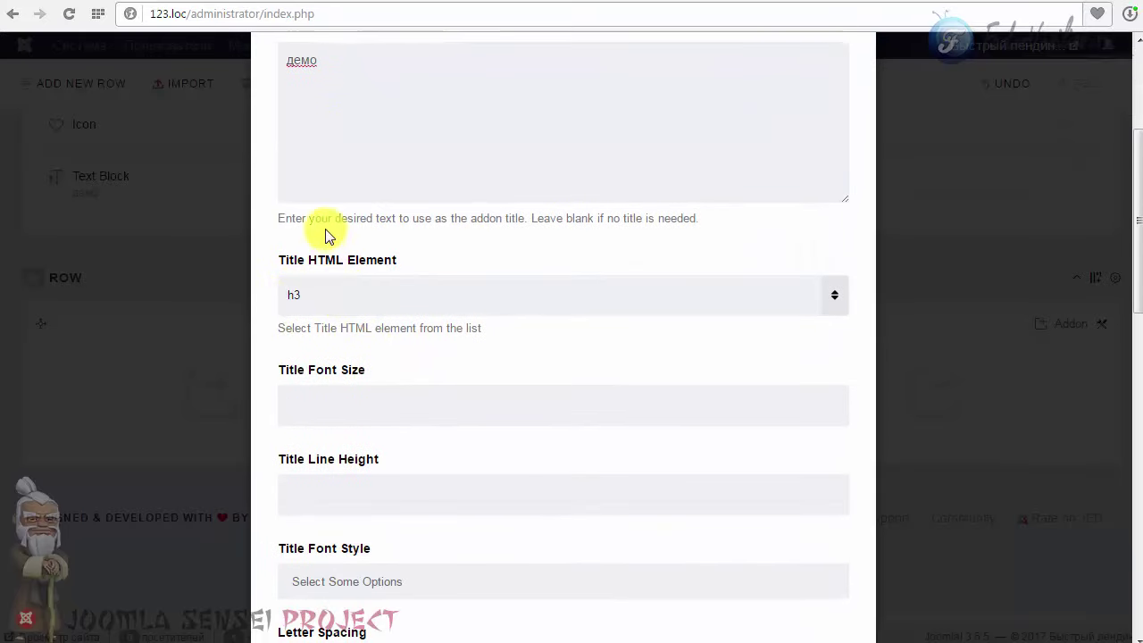
pyautogui.click(310, 296)
pyautogui.click(312, 296)
pyautogui.scroll(-1, 458, 251)
pyautogui.scroll(-1, 458, 252)
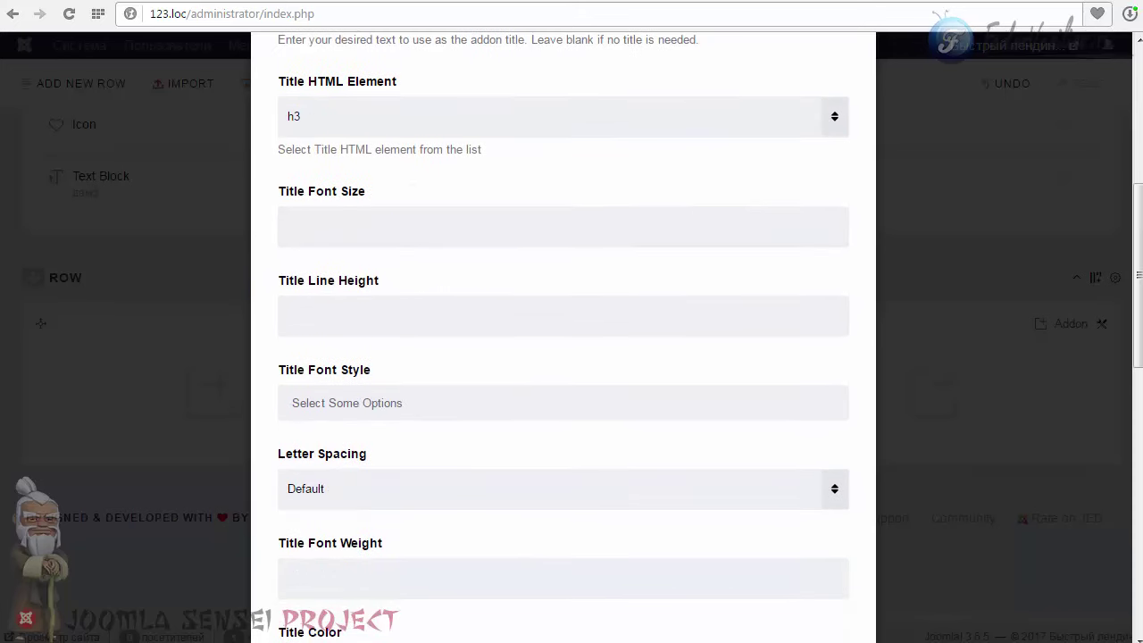
pyautogui.rightClick(326, 229)
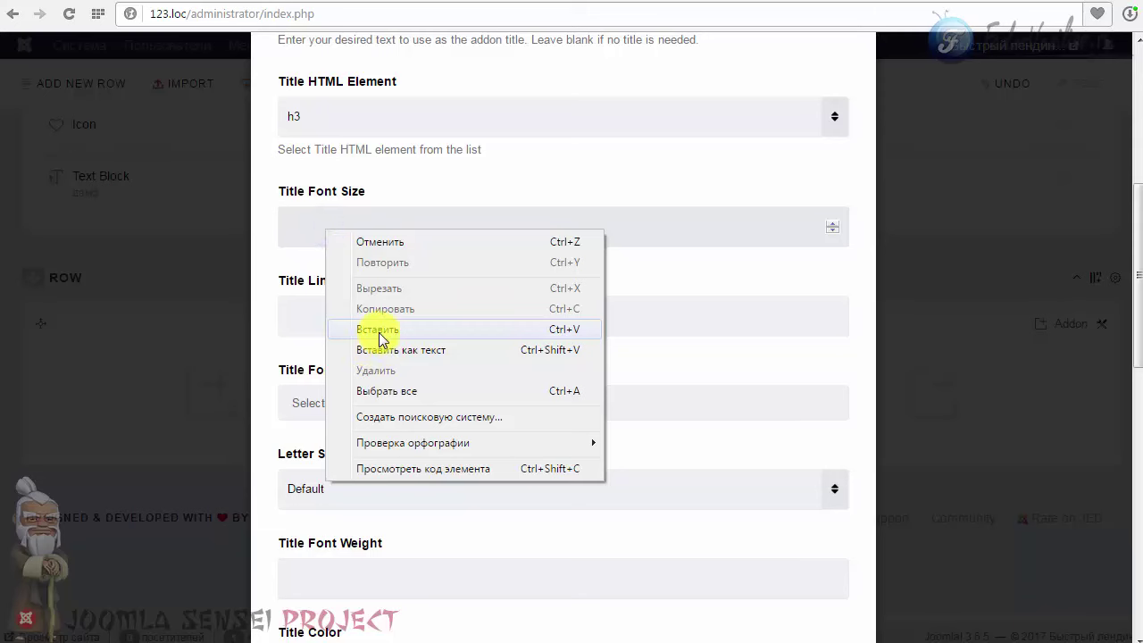
pyautogui.click(377, 330)
# Set the title's top margin to 8 and its bottom margin to 10.
pyautogui.scroll(-2, 461, 284)
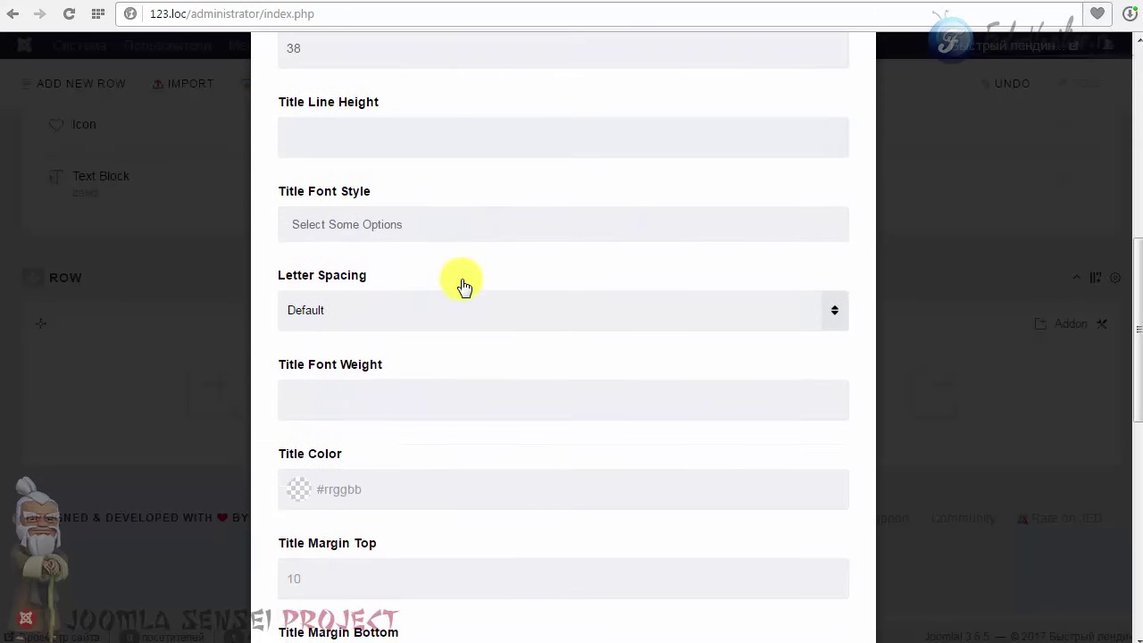
pyautogui.scroll(-3, 463, 285)
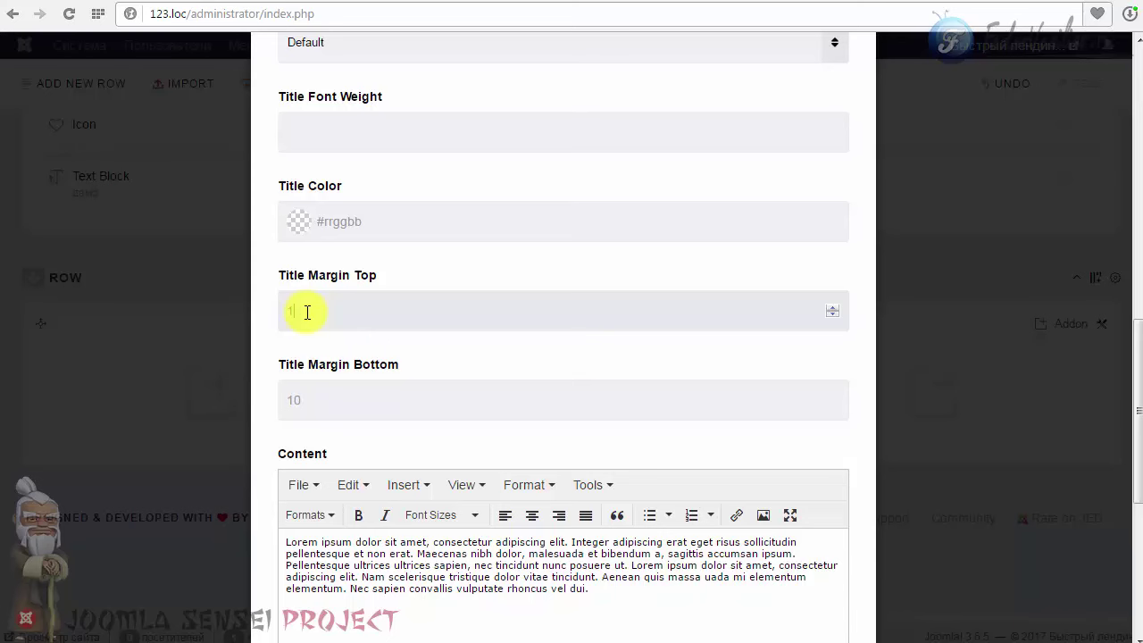
pyautogui.click(306, 312)
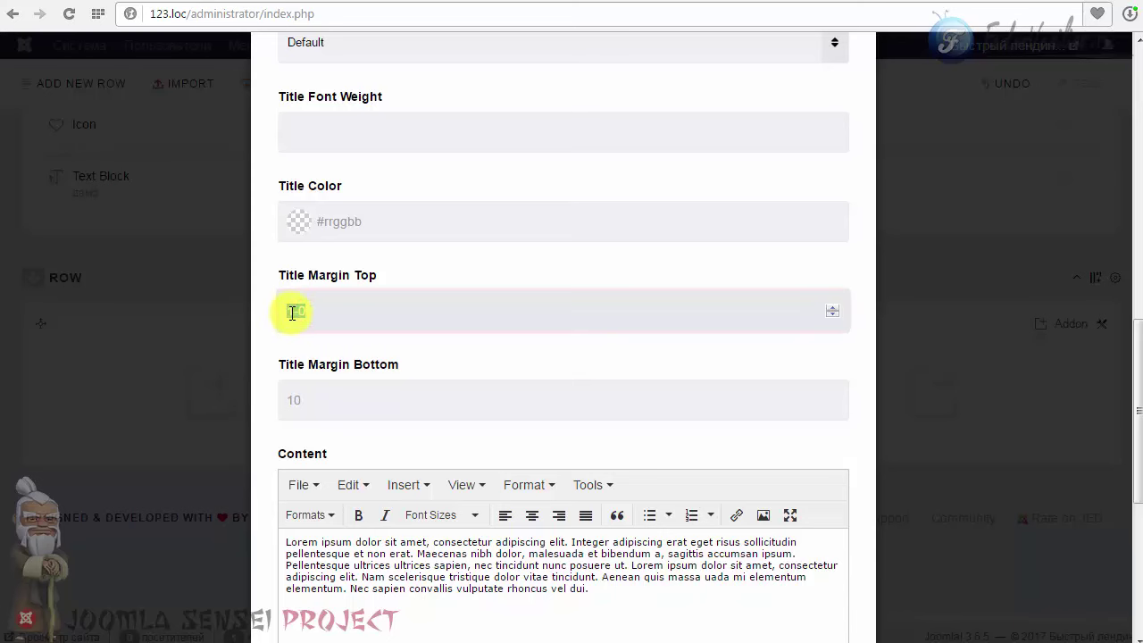
pyautogui.press('BackSpace')
pyautogui.write('10')
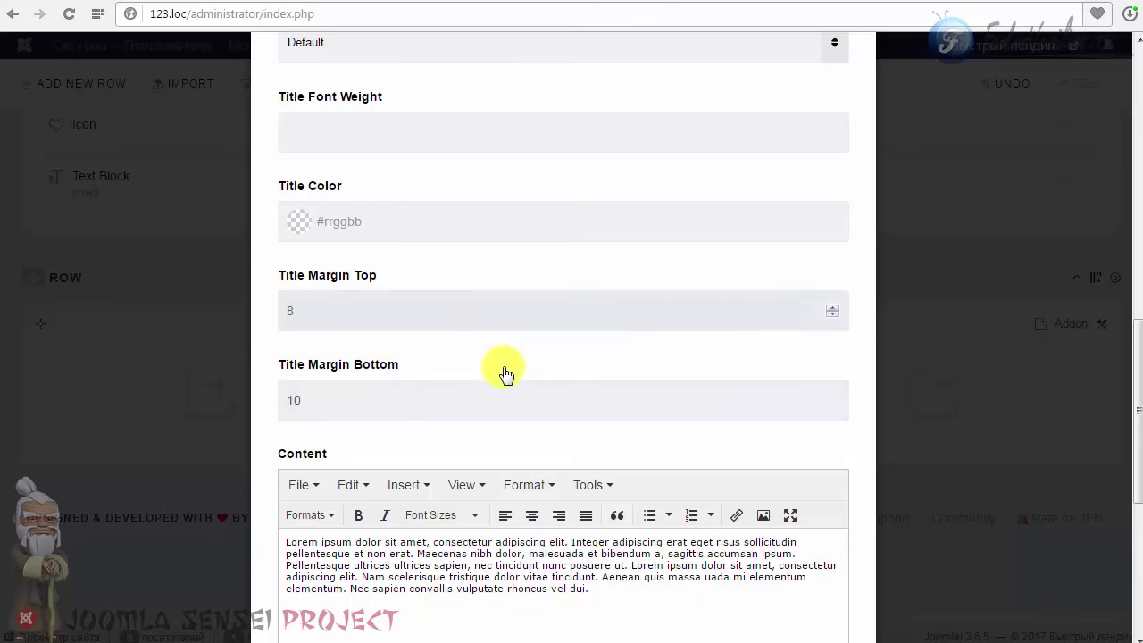
# Keep the Lorem ipsum sample content and set the text block's content alignment to Center.
pyautogui.scroll(-3, 502, 372)
pyautogui.moveTo(514, 327); pyautogui.dragTo(365, 273)
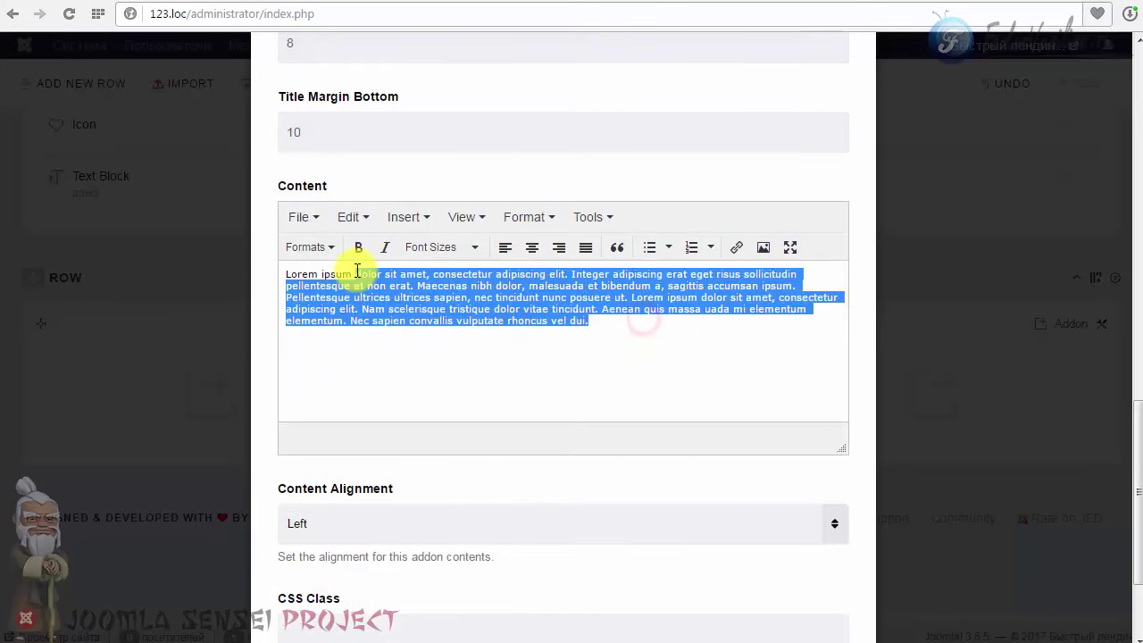
pyautogui.click(383, 316)
pyautogui.scroll(-2, 562, 325)
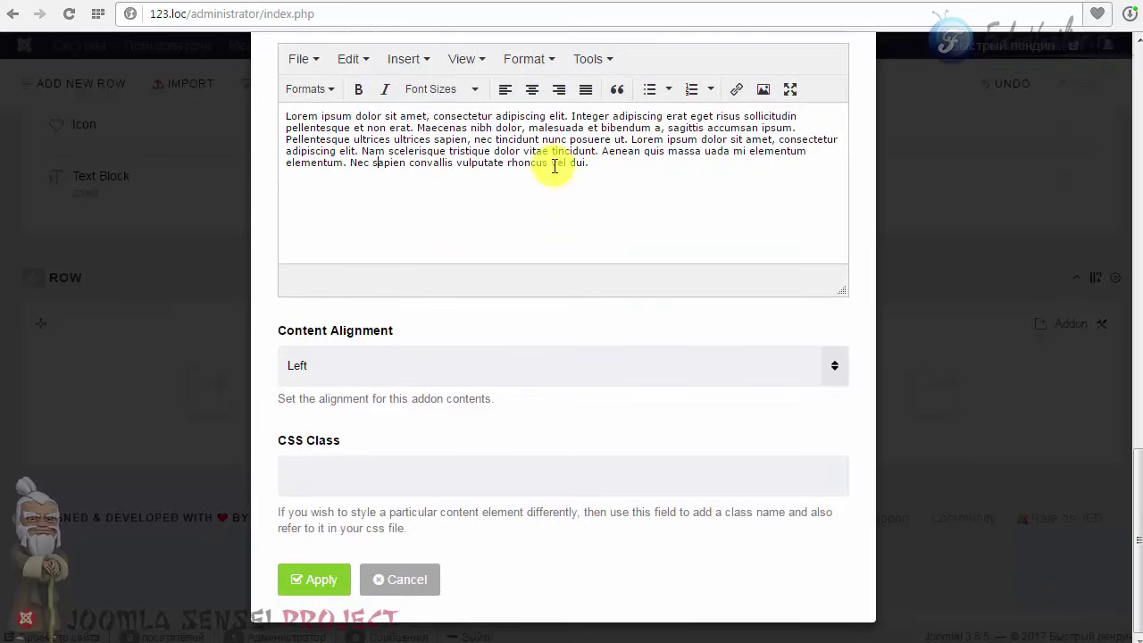
pyautogui.click(310, 368)
pyautogui.click(326, 451)
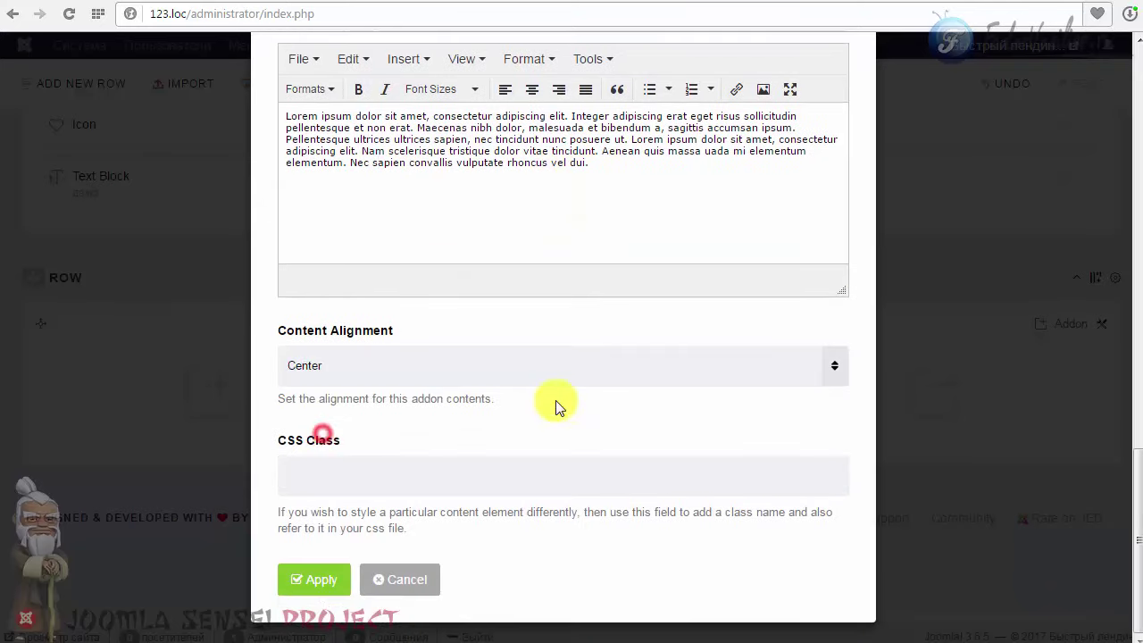
# Enable the border in the text block's style options and set the border width to 1.
pyautogui.scroll(3, 417, 402)
pyautogui.scroll(5, 413, 388)
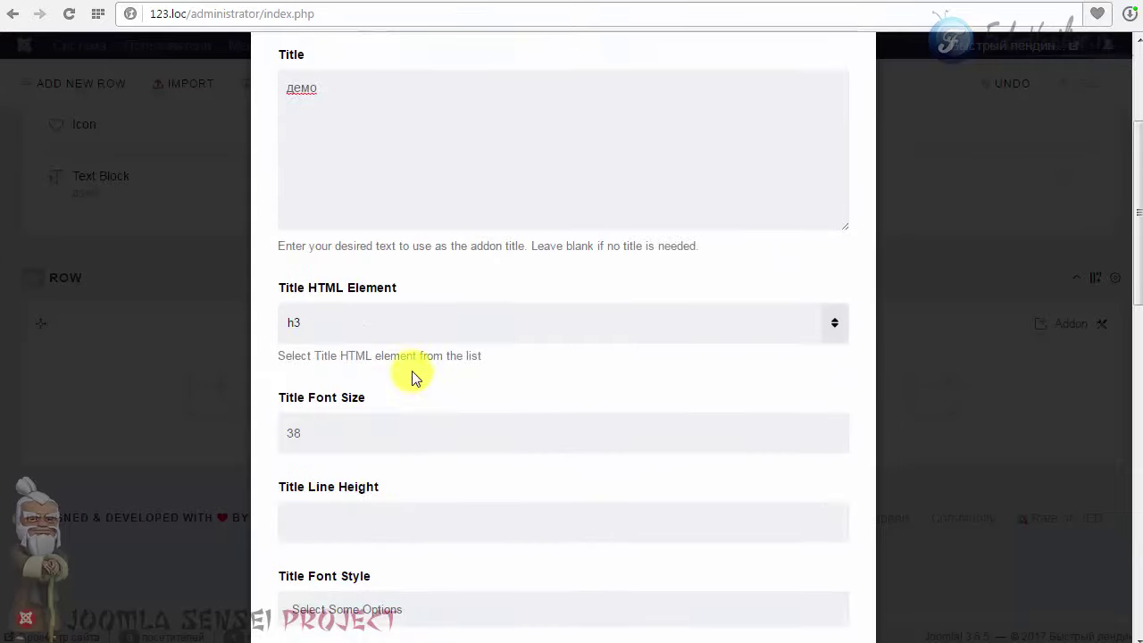
pyautogui.click(375, 141)
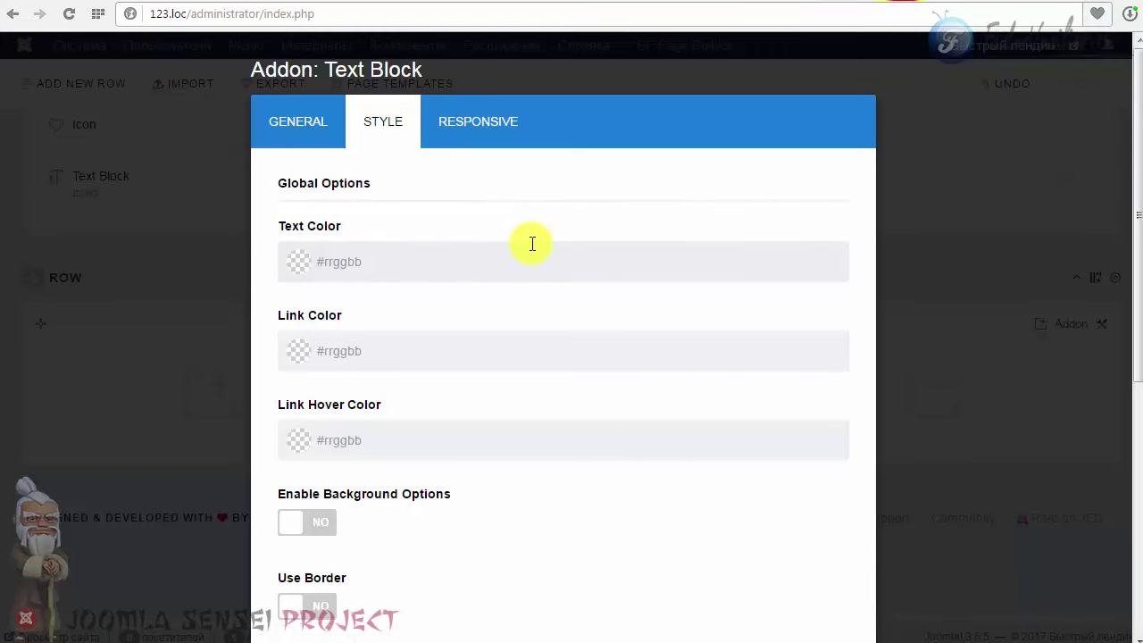
pyautogui.scroll(-2, 532, 244)
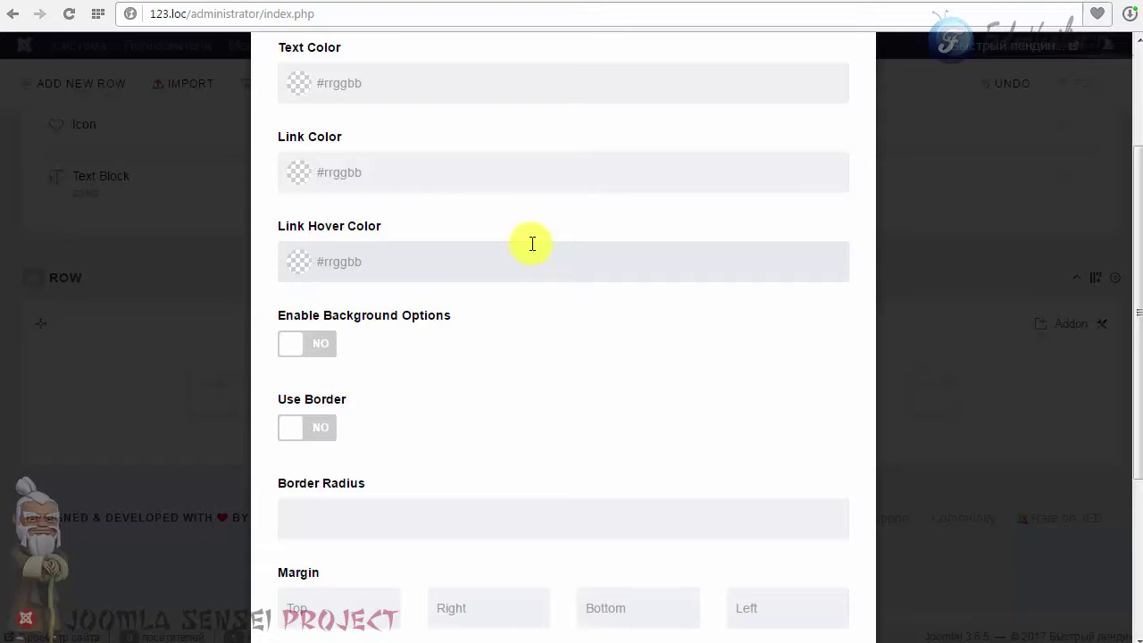
pyautogui.scroll(-2, 532, 244)
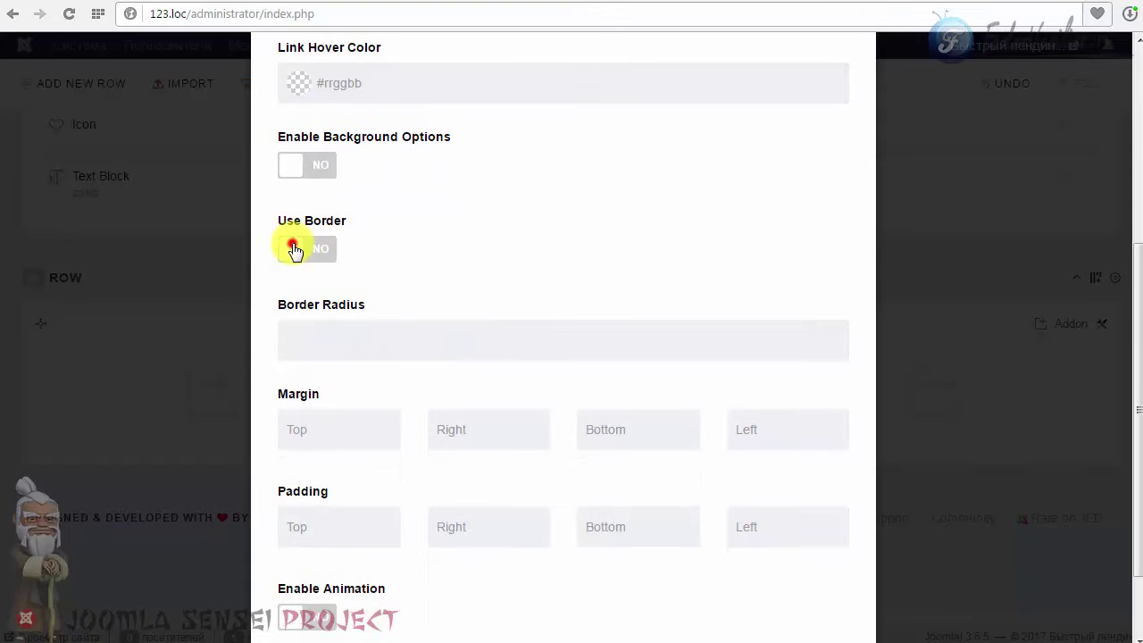
pyautogui.click(296, 249)
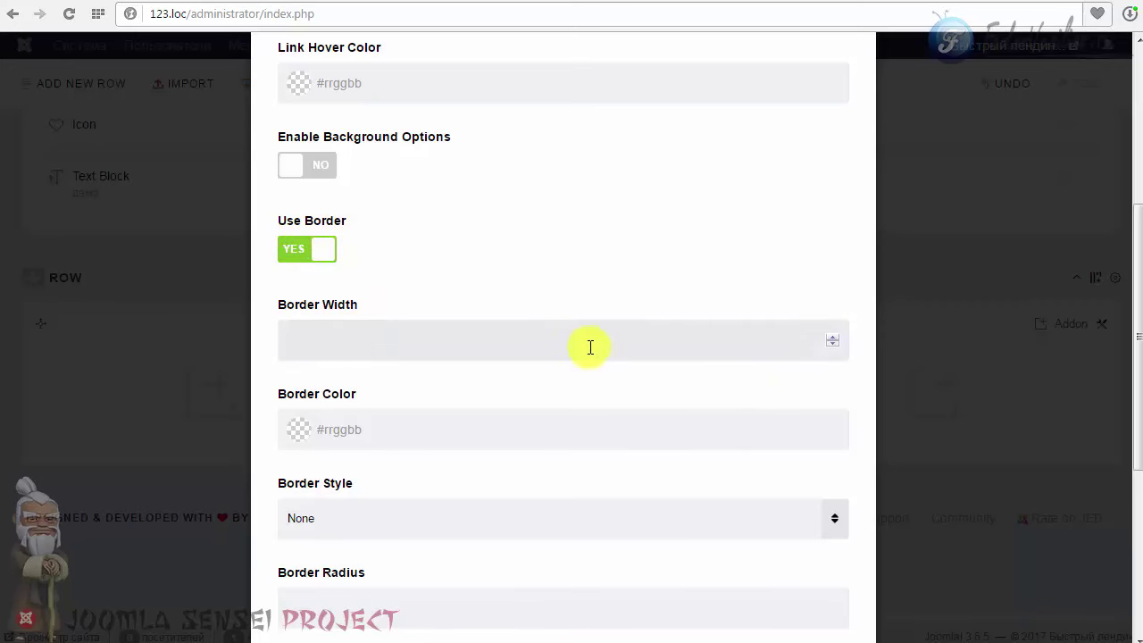
pyautogui.write('1')
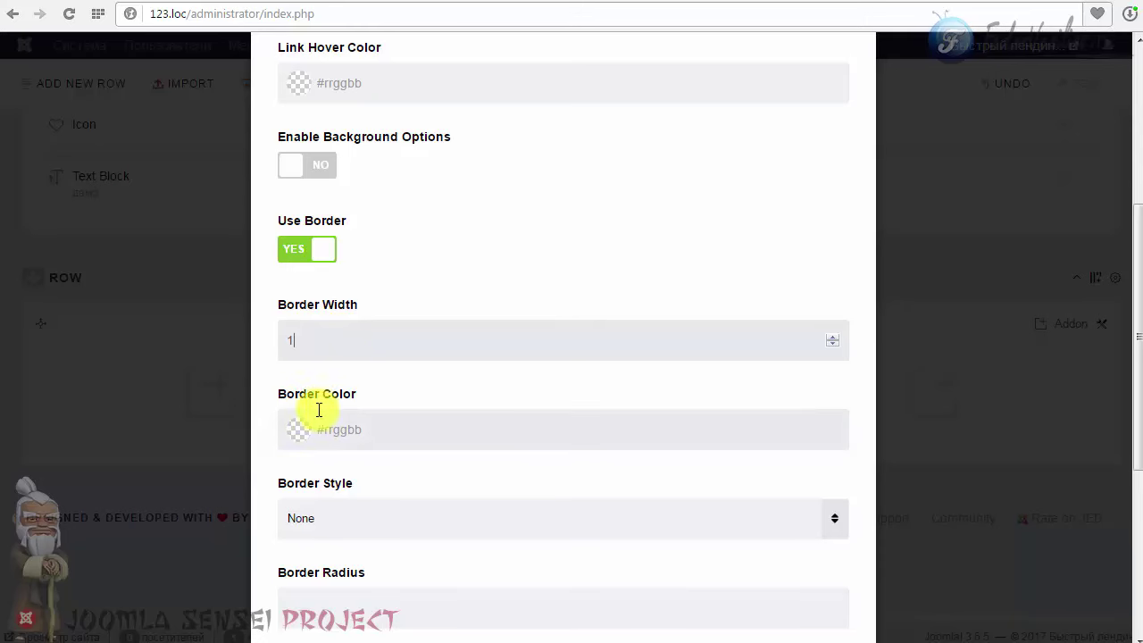
# Set the text block's border color to white, rgba(255, 255, 255, 1), and its border style to Solid.
pyautogui.click(296, 433)
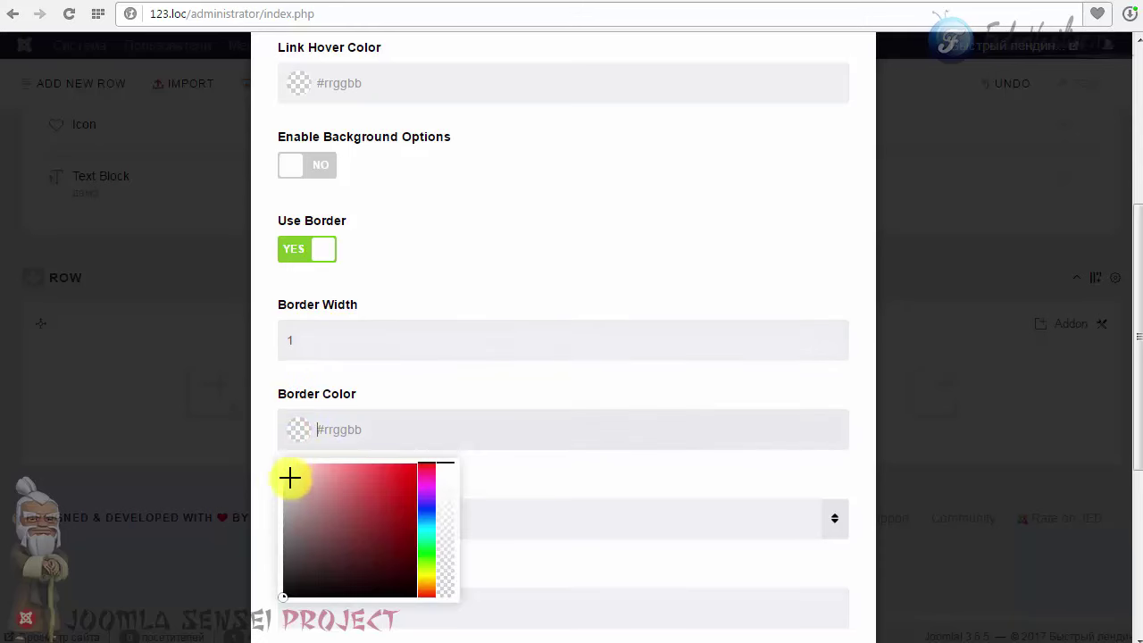
pyautogui.moveTo(287, 469); pyautogui.dragTo(274, 459)
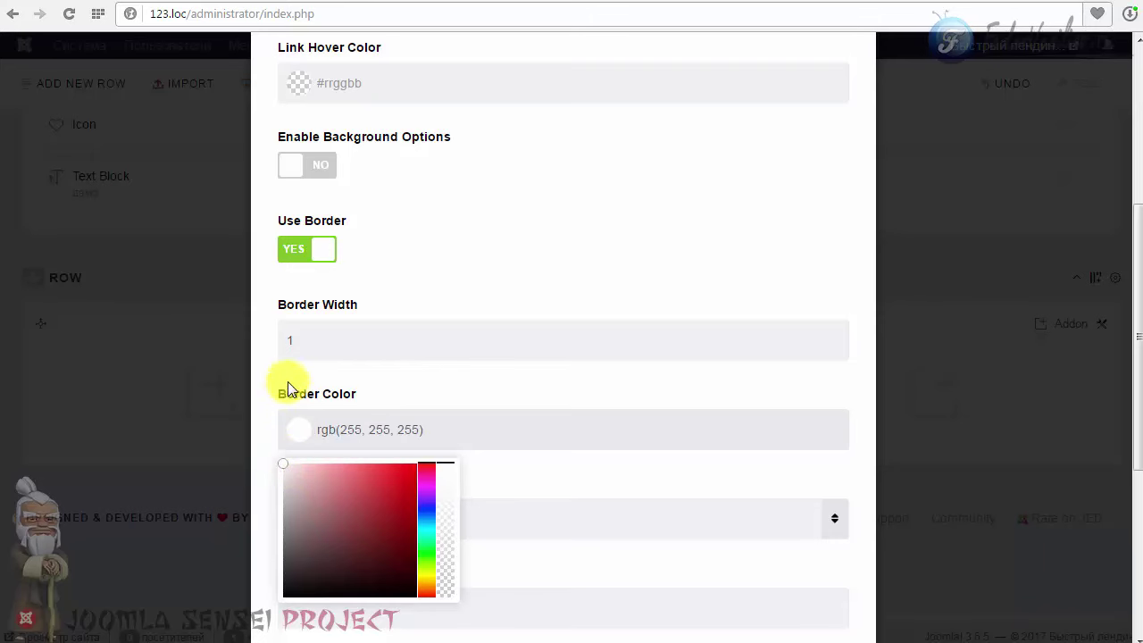
pyautogui.click(469, 395)
pyautogui.scroll(-2, 474, 398)
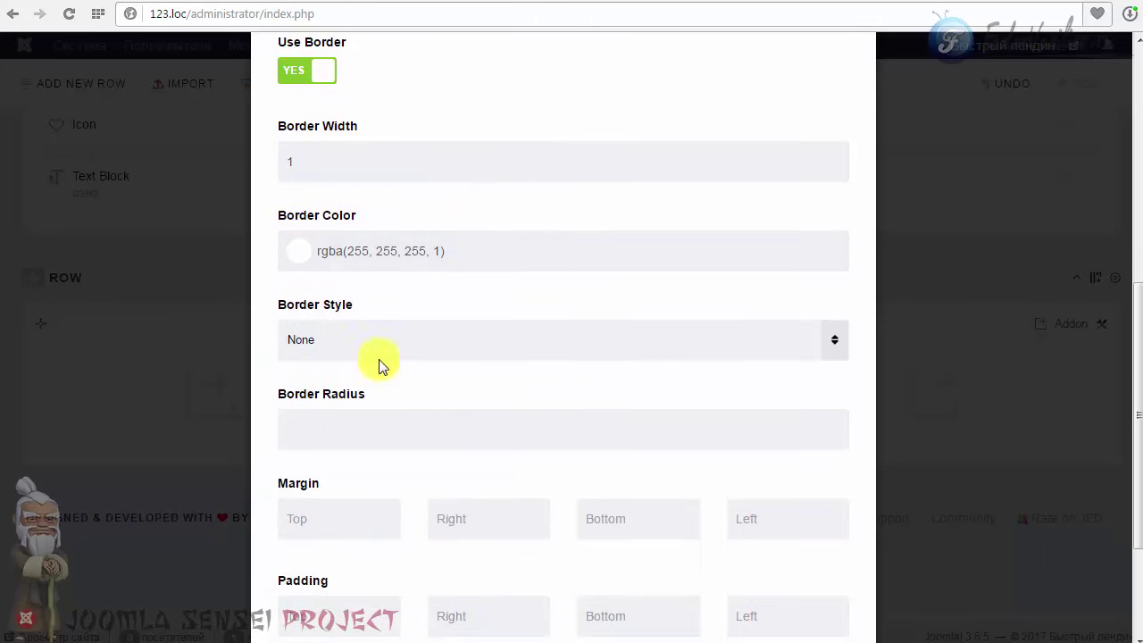
pyautogui.click(369, 341)
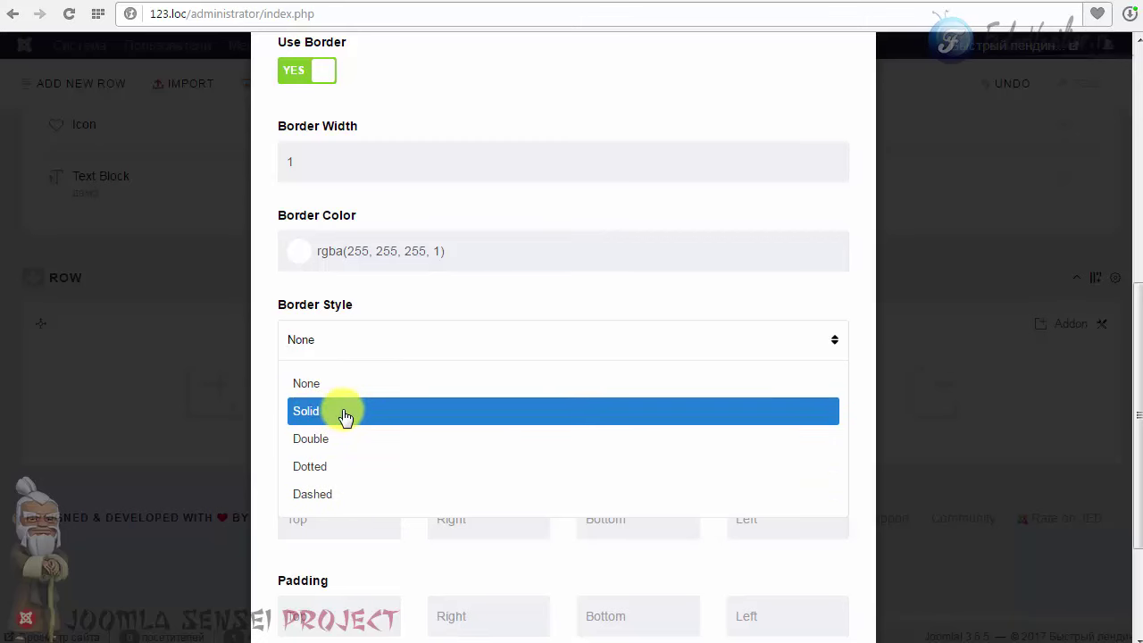
pyautogui.click(343, 415)
# Apply the new text block's settings and save the ГЛАВНАЯ page.
pyautogui.scroll(-2, 625, 387)
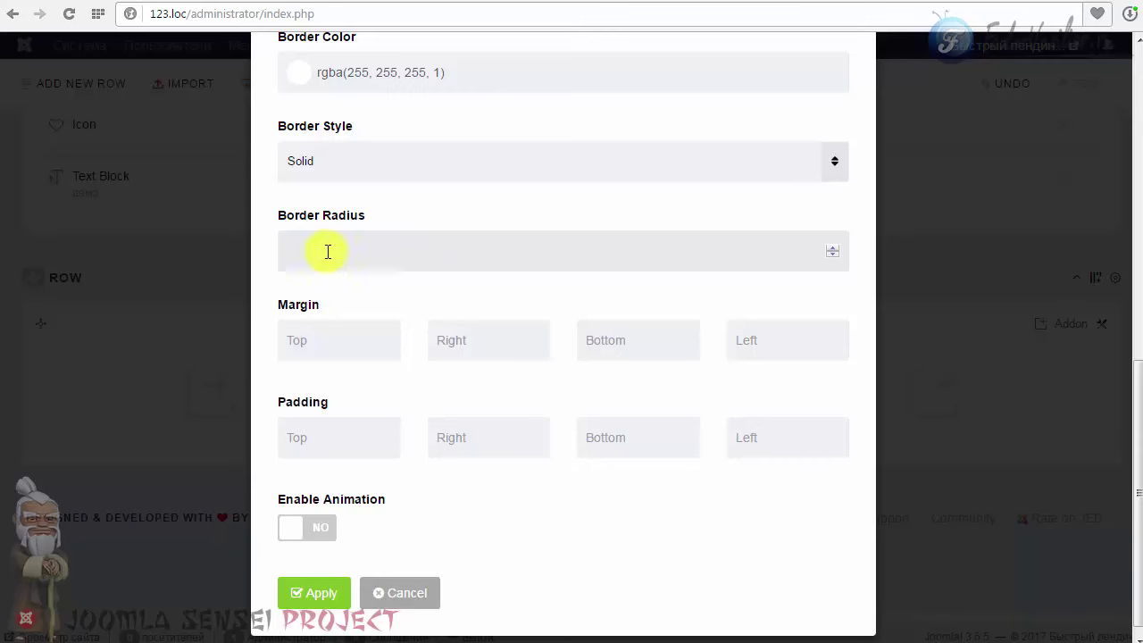
pyautogui.click(302, 605)
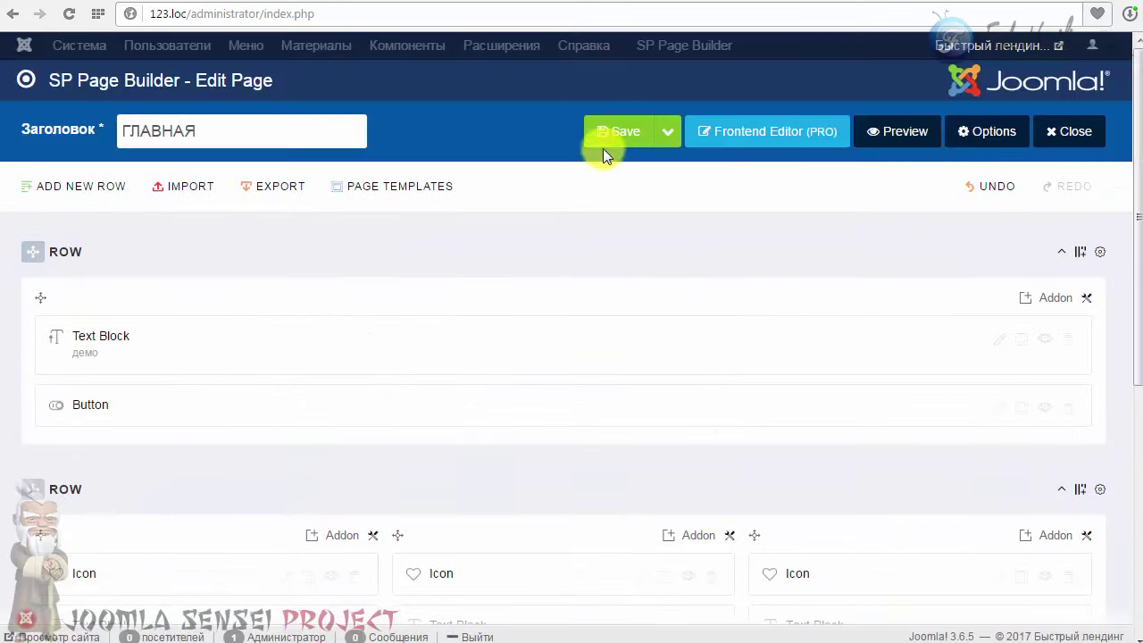
pyautogui.click(603, 141)
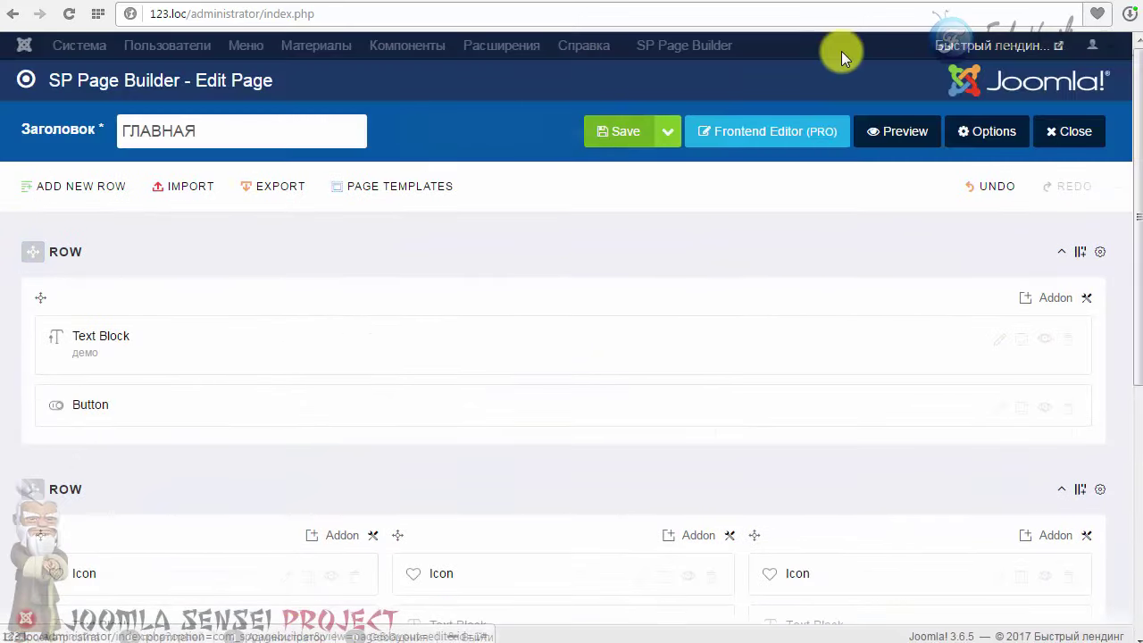
# Switch to the 123.loc site and examine the bordered text block's title and text against the water-drop background.
pyautogui.click(931, 2)
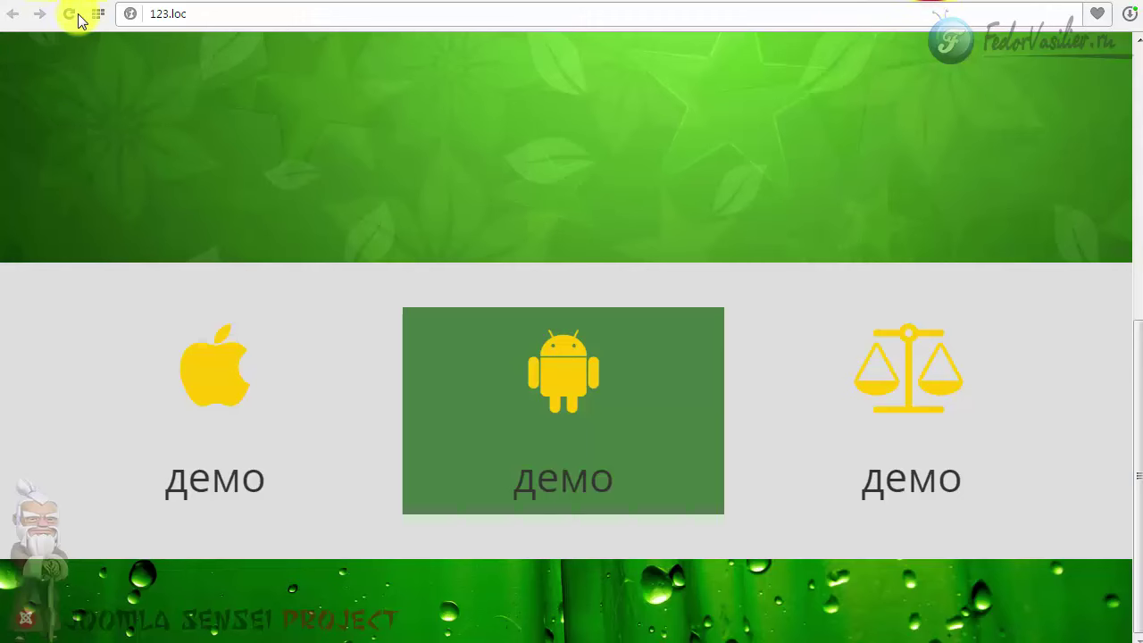
pyautogui.scroll(-3, 101, 102)
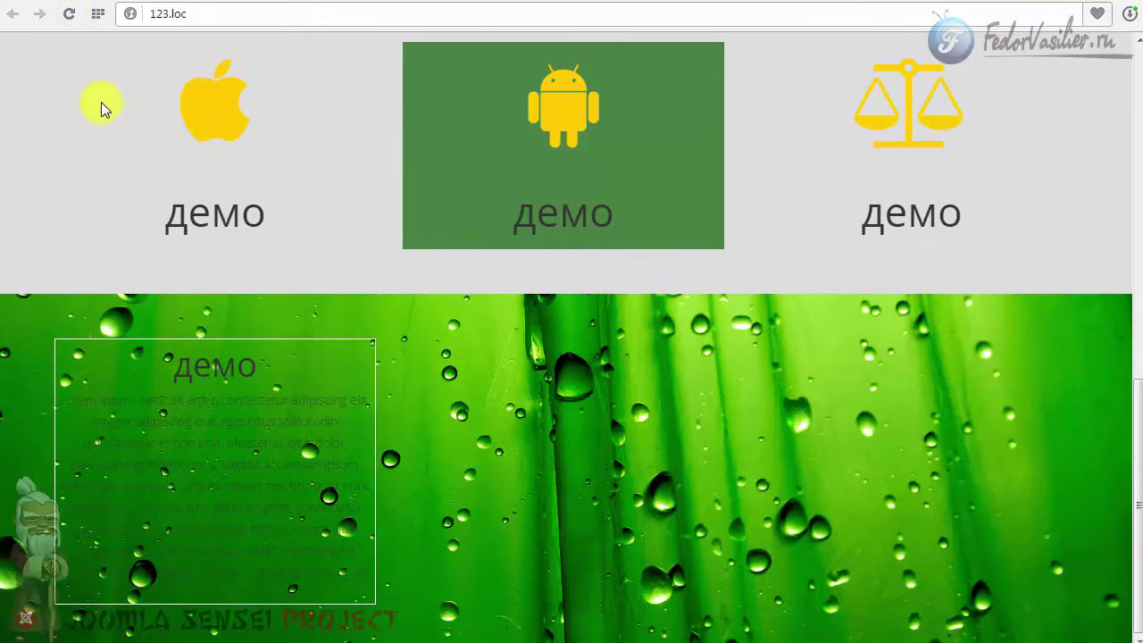
pyautogui.scroll(1, 163, 438)
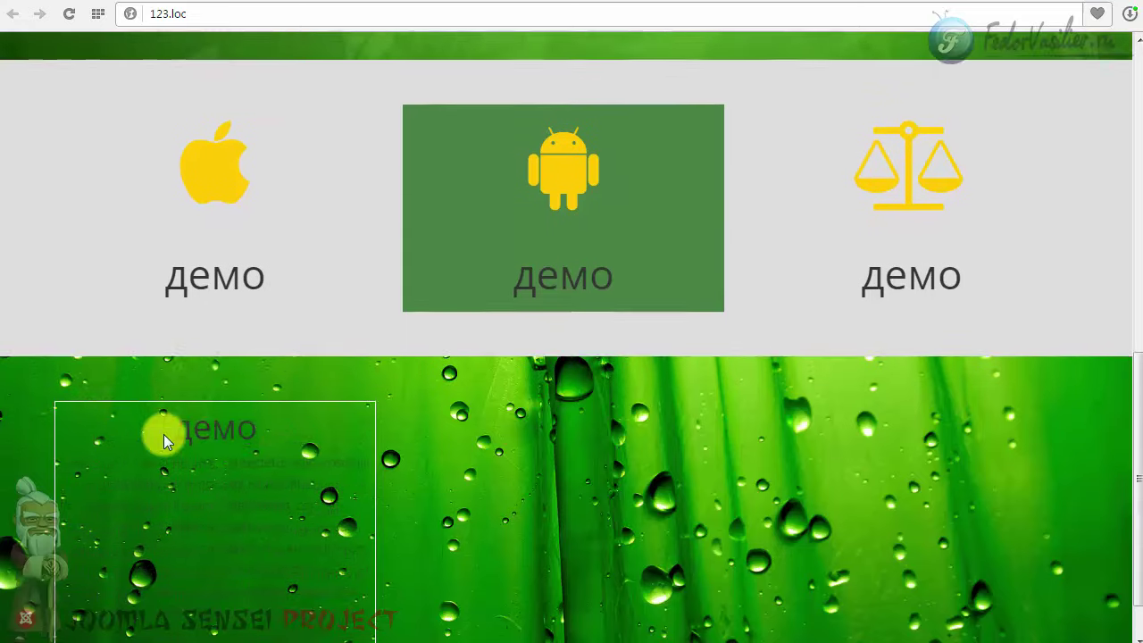
pyautogui.scroll(-1, 170, 420)
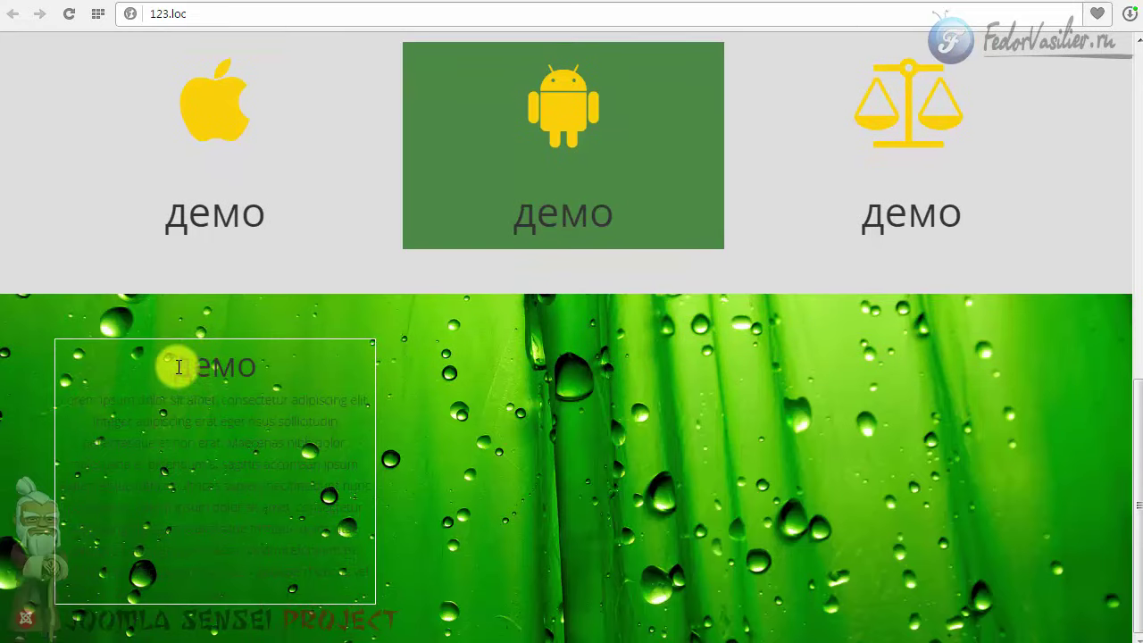
pyautogui.moveTo(179, 367); pyautogui.dragTo(268, 363)
pyautogui.click(233, 398)
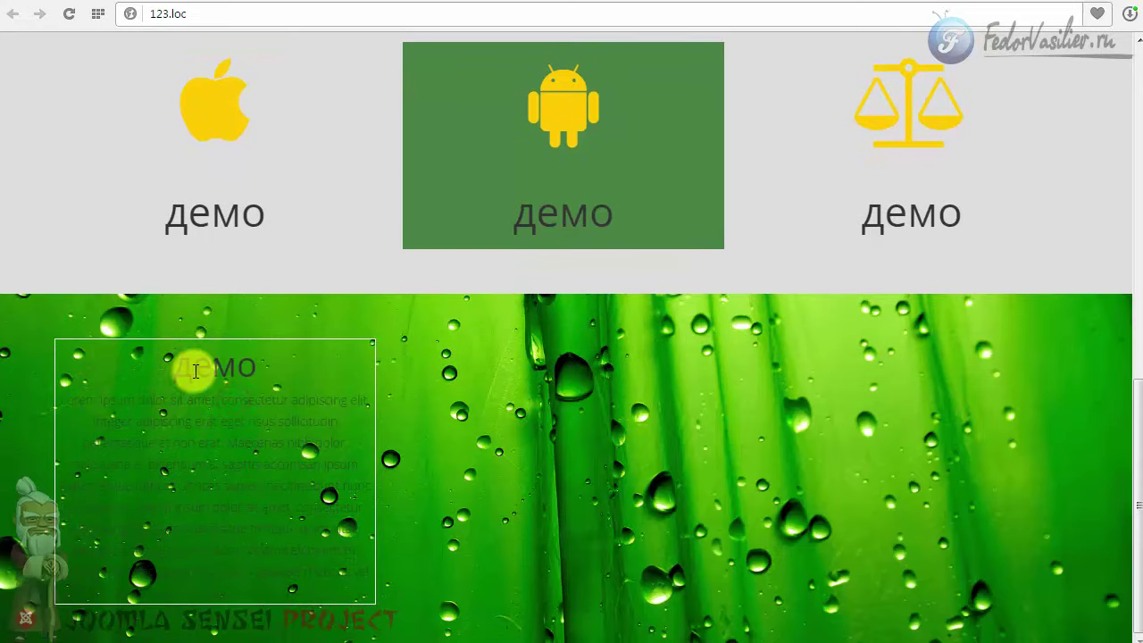
pyautogui.moveTo(174, 368); pyautogui.dragTo(246, 373)
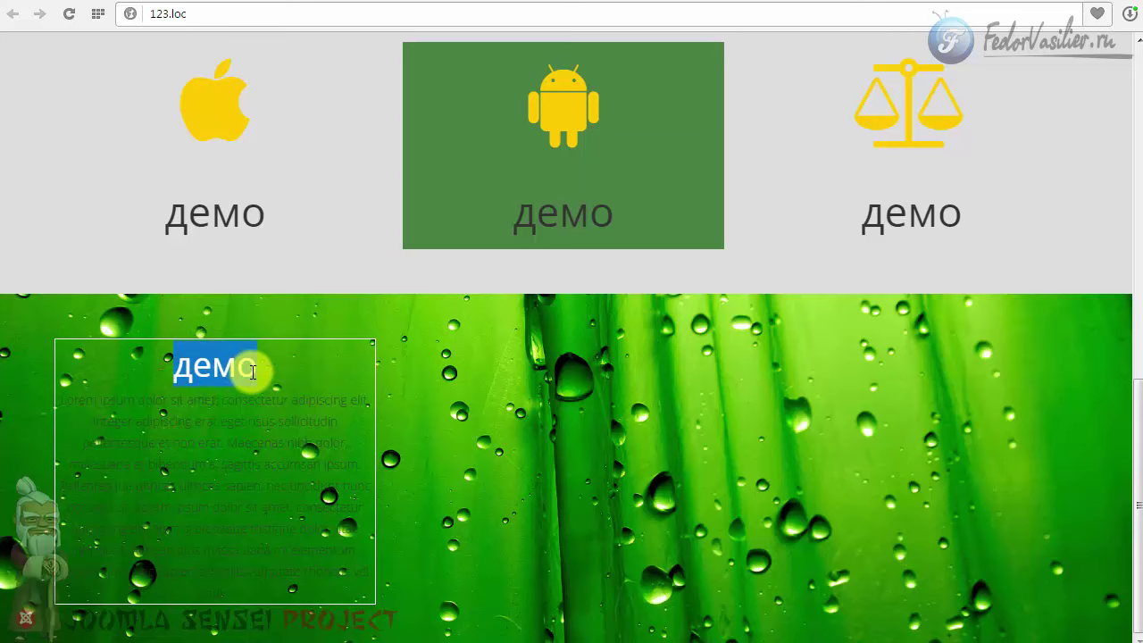
pyautogui.click(224, 401)
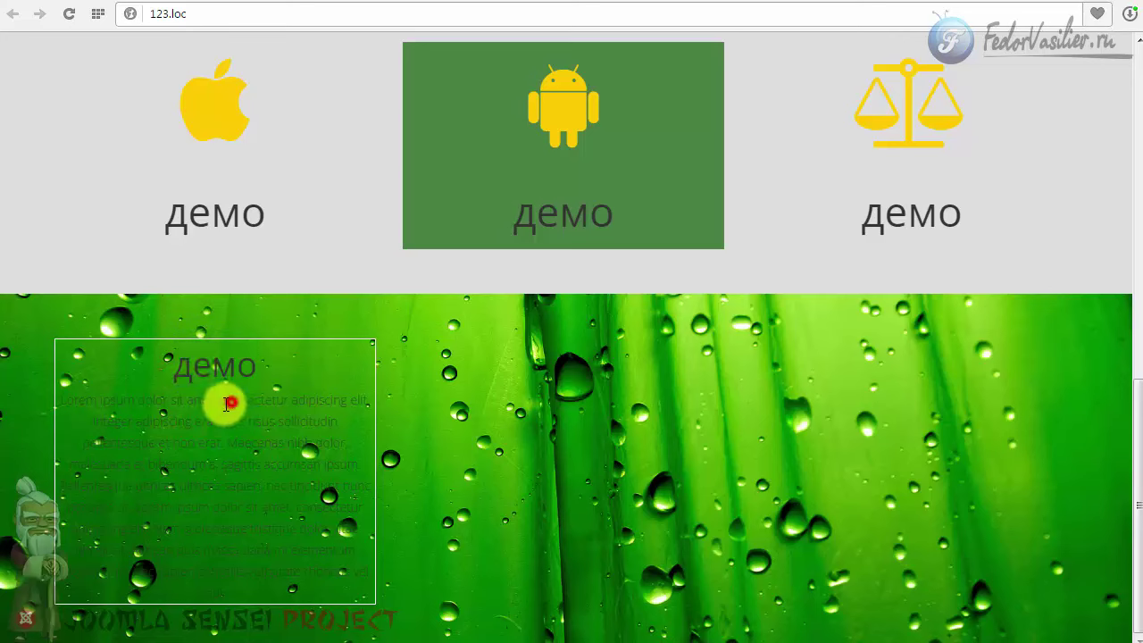
# Reopen the text block in the water-drop row in the page editor and set its title color to white, rgba(255, 255, 255, 1).
pyautogui.click(871, 2)
pyautogui.click(285, 365)
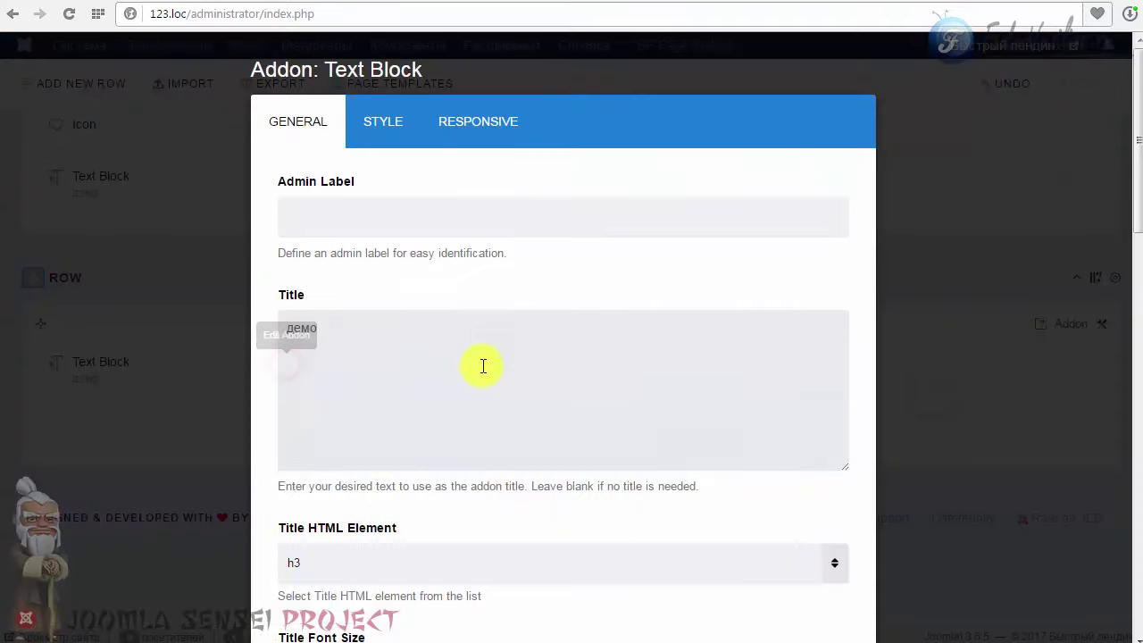
pyautogui.scroll(-9, 500, 361)
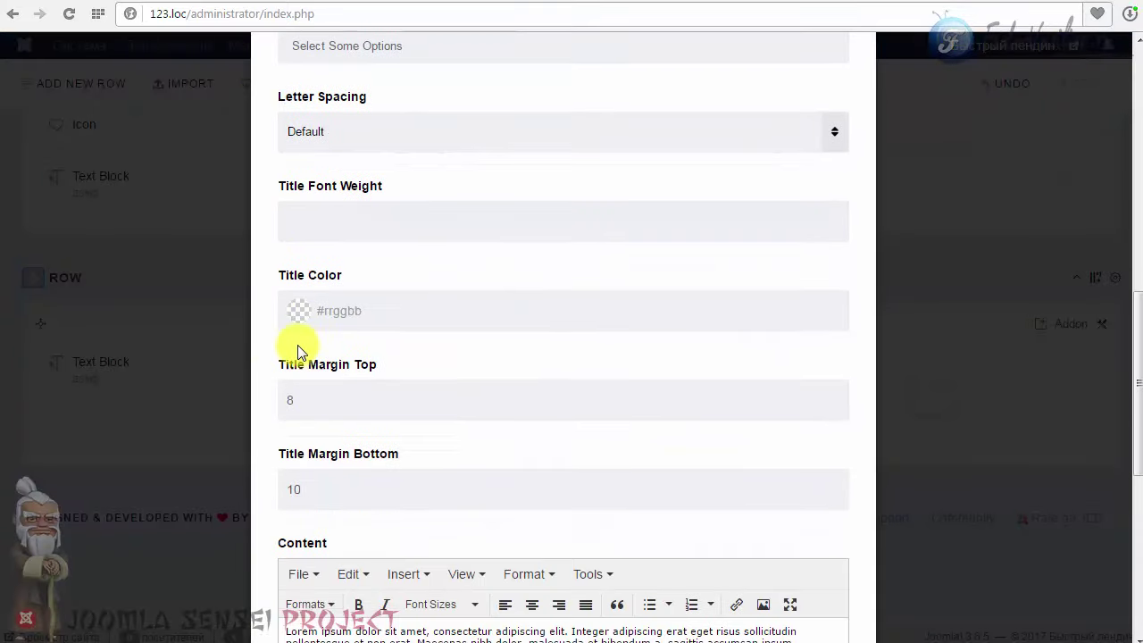
pyautogui.click(298, 311)
pyautogui.moveTo(288, 348)
pyautogui.mouseDown()
pyautogui.moveTo(268, 318)
pyautogui.moveTo(293, 345)
pyautogui.mouseUp()
pyautogui.click(620, 358)
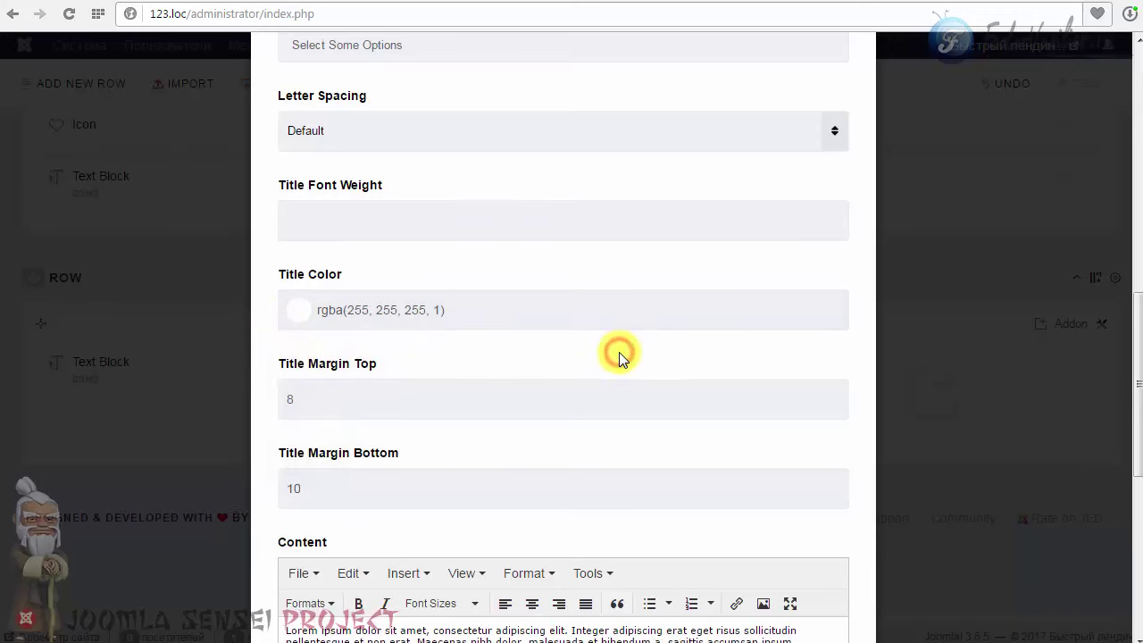
# Set the text block's global text color to white in its style options.
pyautogui.scroll(-5, 618, 356)
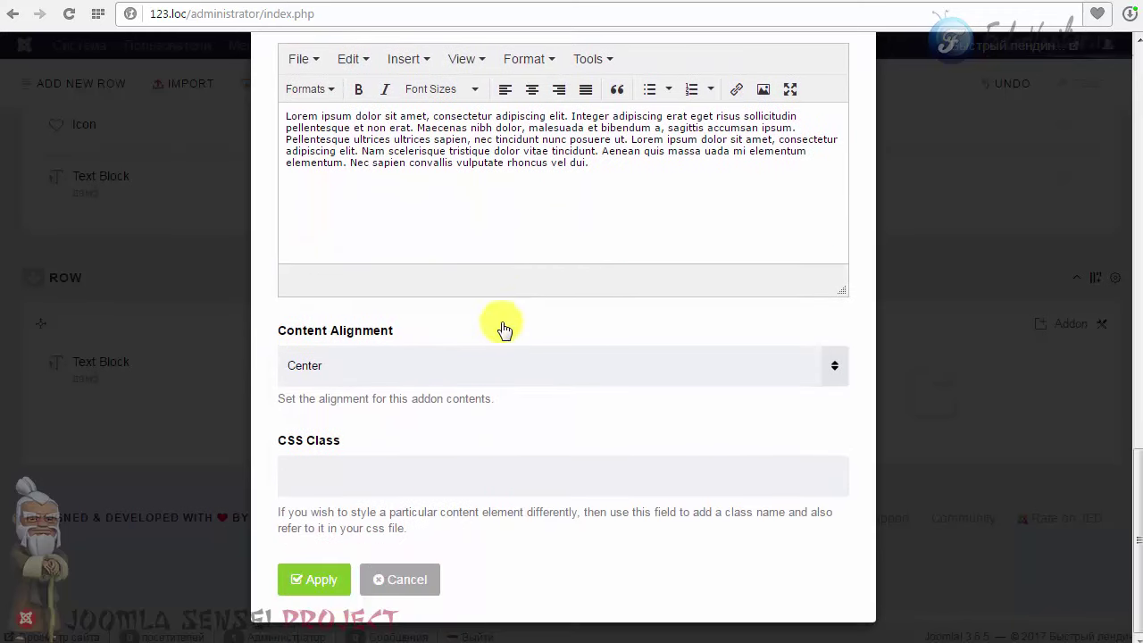
pyautogui.scroll(2, 544, 313)
pyautogui.moveTo(606, 351); pyautogui.dragTo(342, 295)
pyautogui.scroll(10, 386, 362)
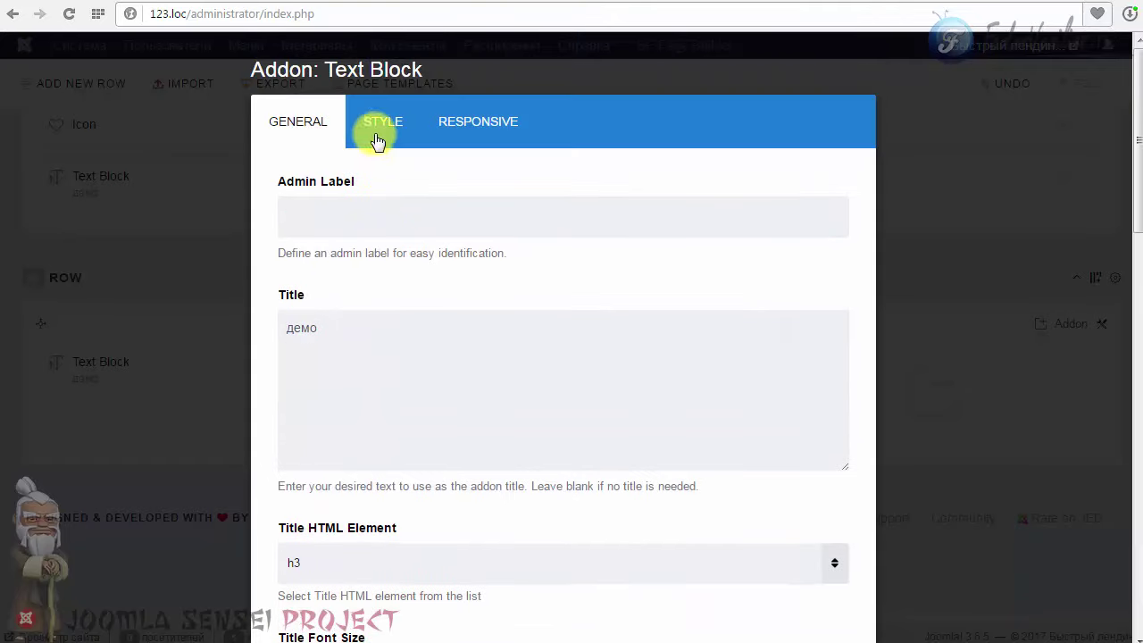
pyautogui.click(375, 132)
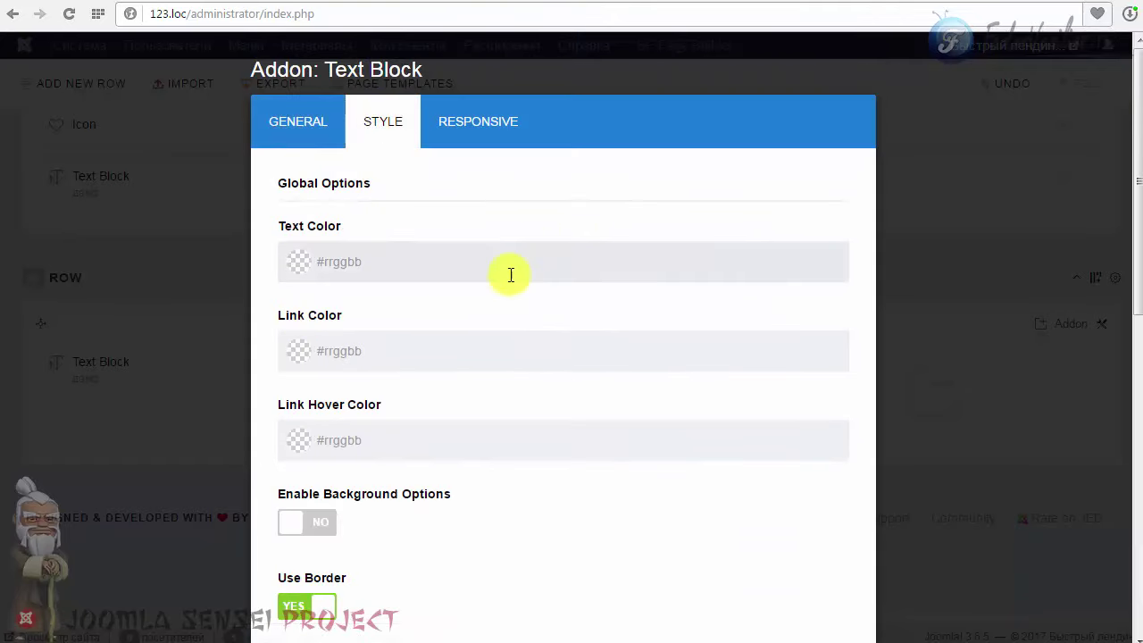
pyautogui.click(299, 260)
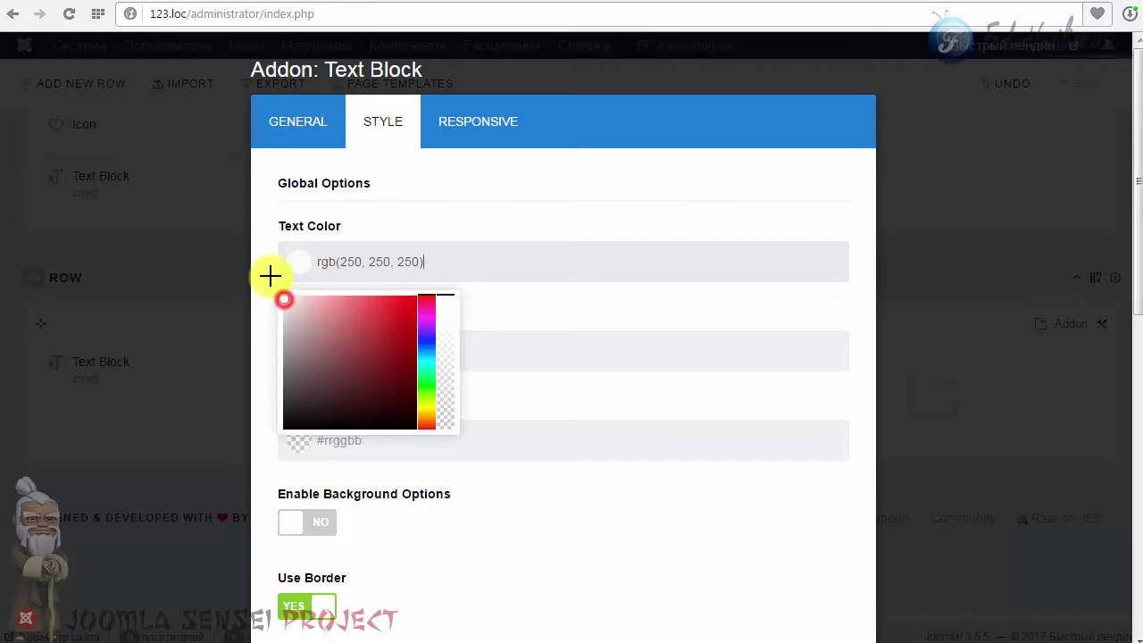
pyautogui.click(485, 300)
# Apply the text block's color changes and save the page.
pyautogui.scroll(-8, 473, 387)
pyautogui.click(326, 580)
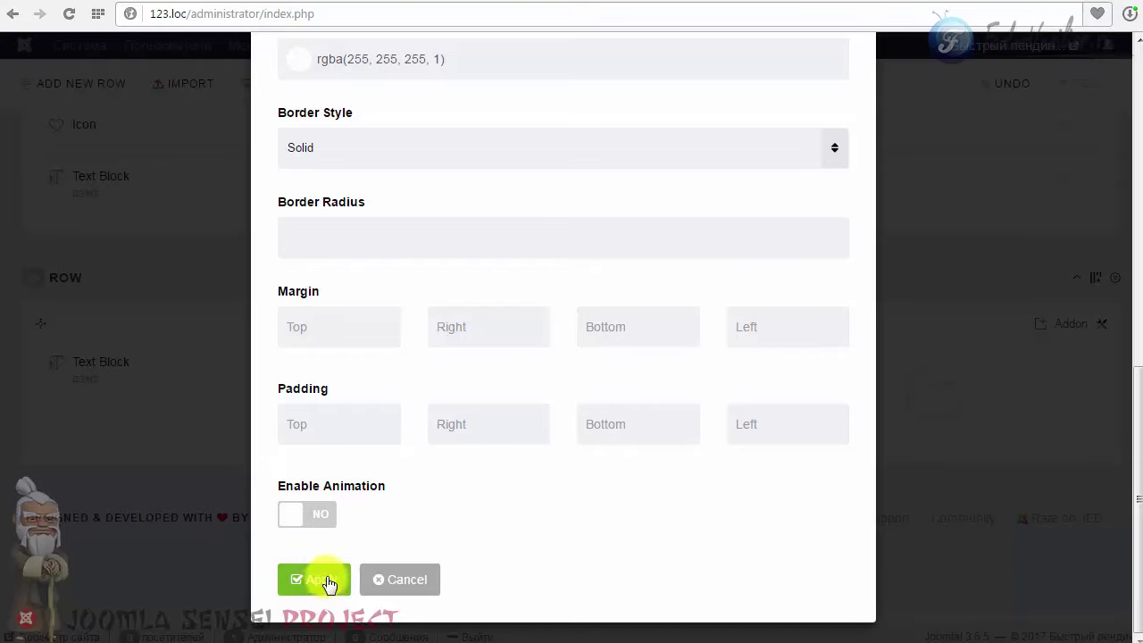
pyautogui.scroll(5, 533, 299)
pyautogui.click(616, 125)
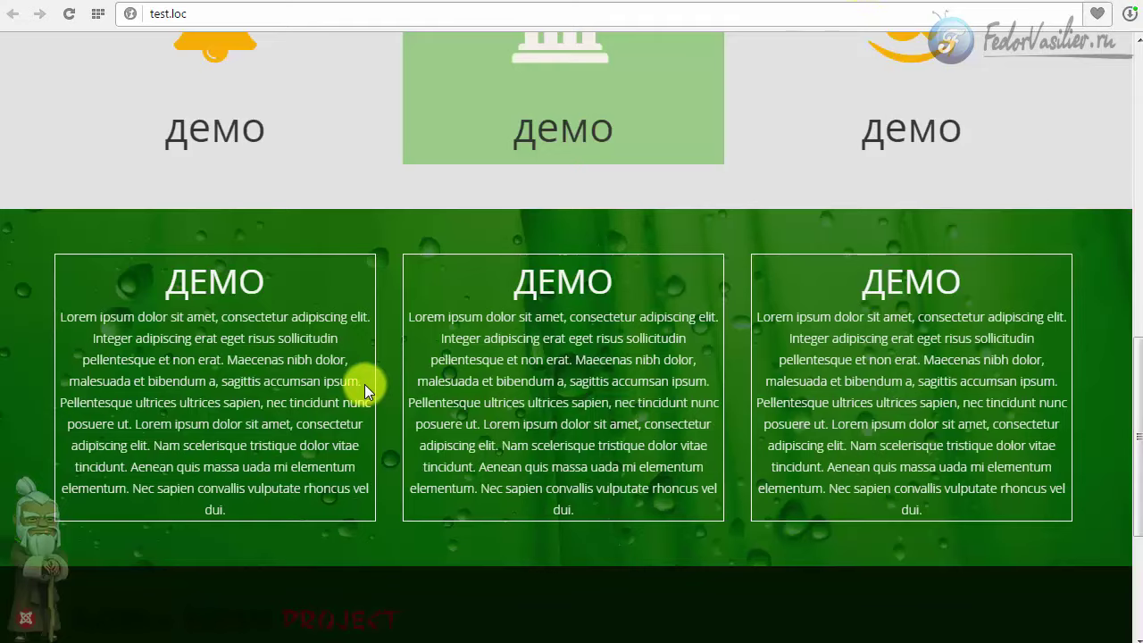
# Examine the water-drop row with its three bordered text columns on the test.loc reference page.
pyautogui.scroll(2, 365, 384)
pyautogui.scroll(-3, 364, 384)
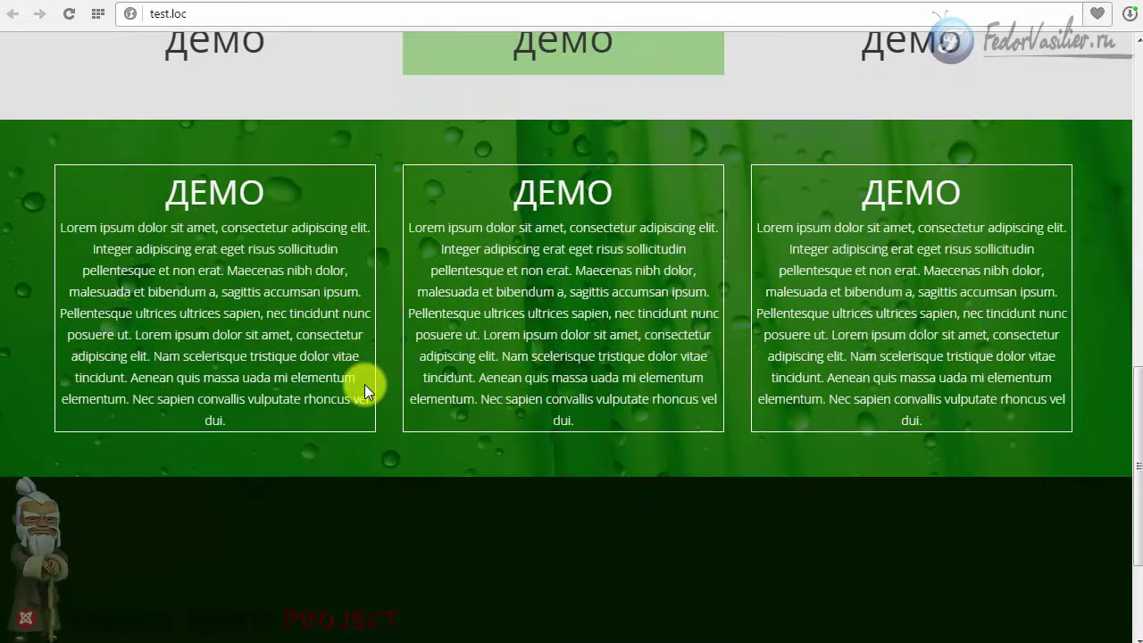
pyautogui.scroll(2, 452, 458)
pyautogui.scroll(2, 452, 458)
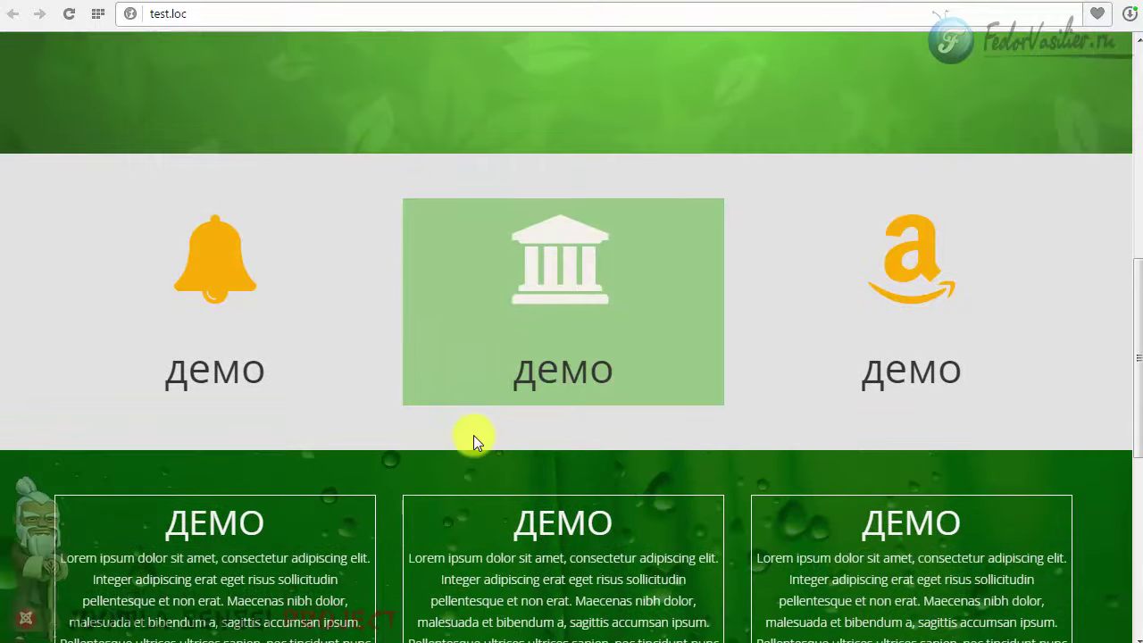
pyautogui.scroll(-2, 472, 439)
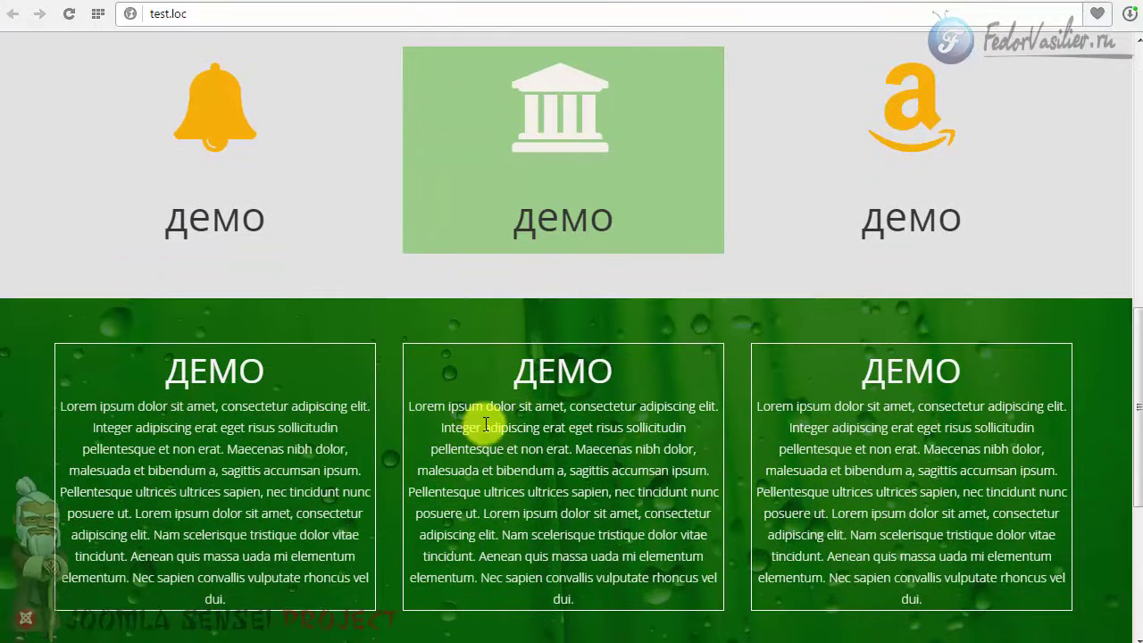
pyautogui.scroll(-1, 456, 358)
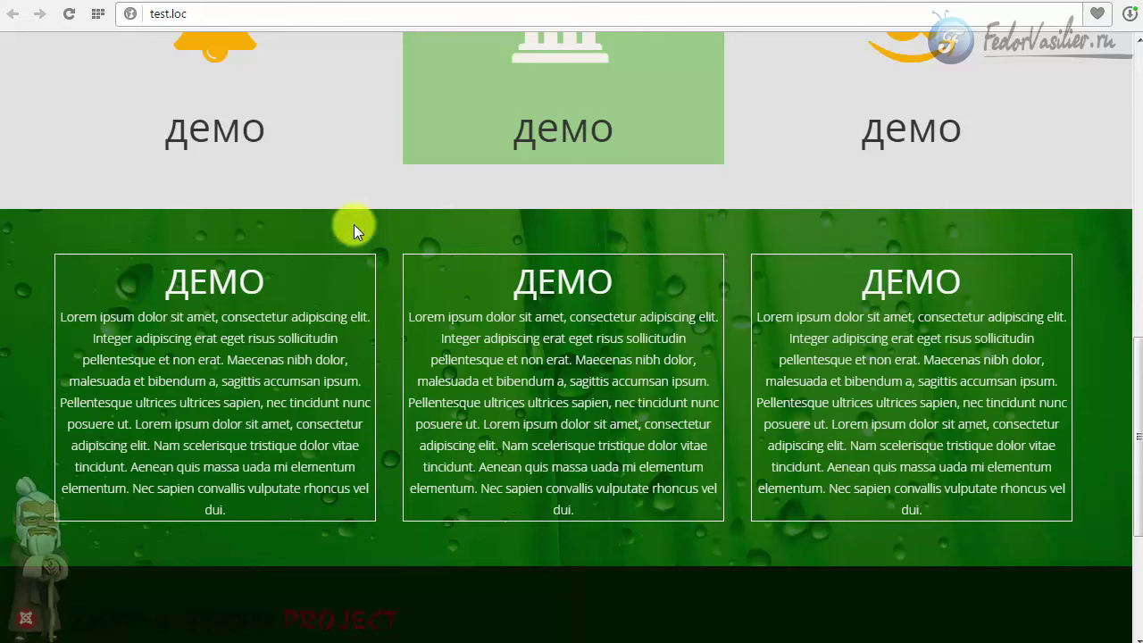
pyautogui.scroll(1, 393, 497)
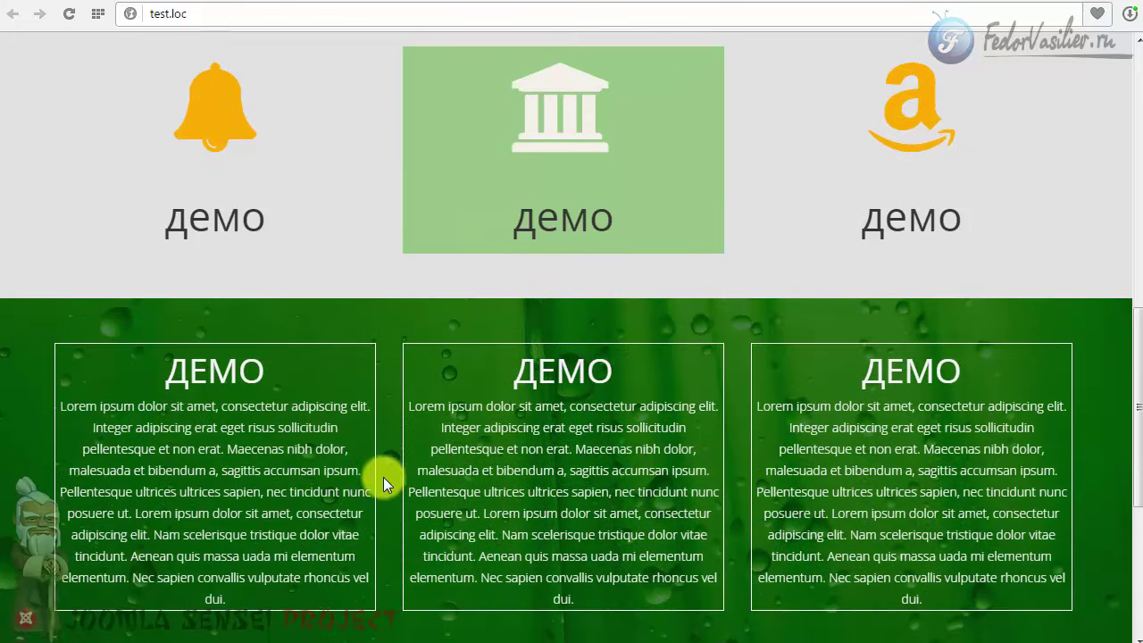
pyautogui.scroll(-2, 395, 532)
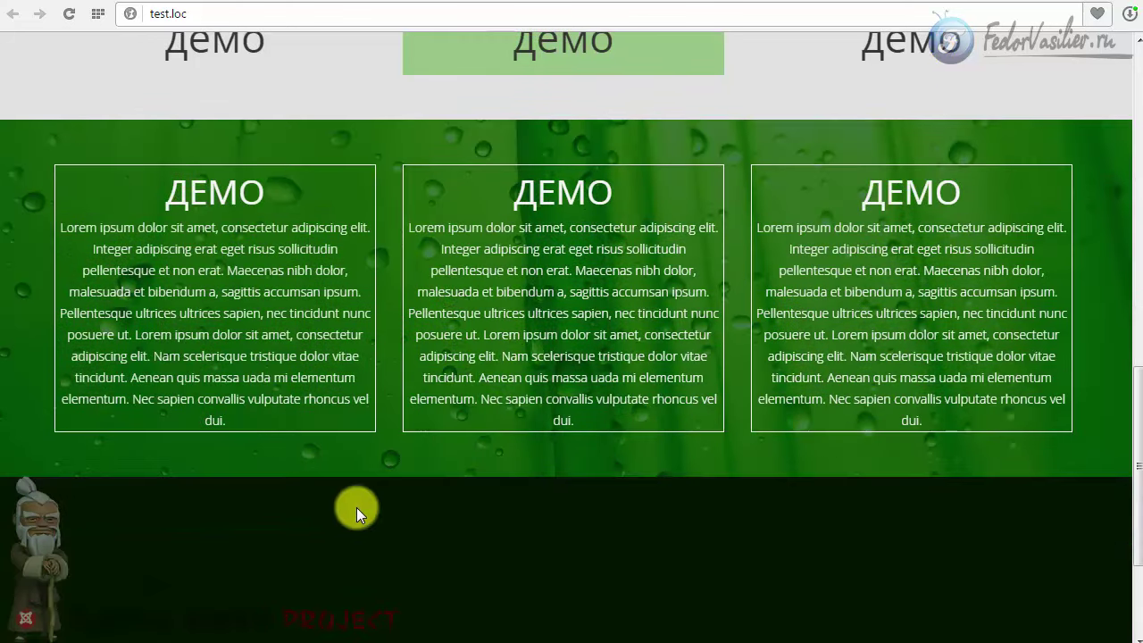
# Compare the darkened water-drop row on the test.loc reference page with the same row on the 123.loc page.
pyautogui.scroll(2, 606, 469)
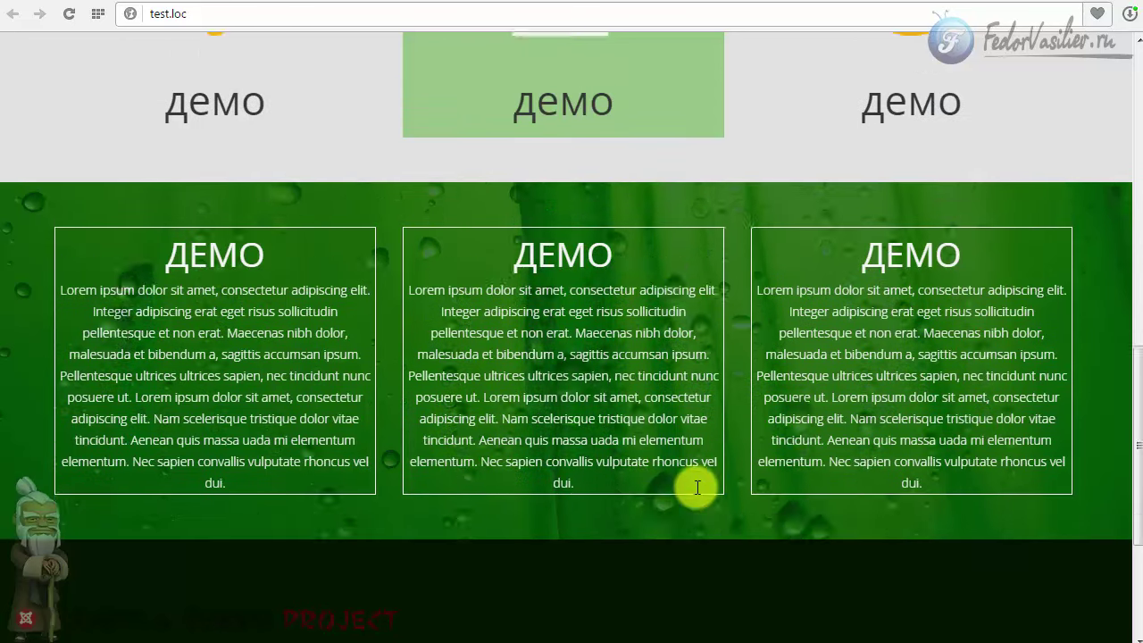
pyautogui.scroll(-2, 196, 523)
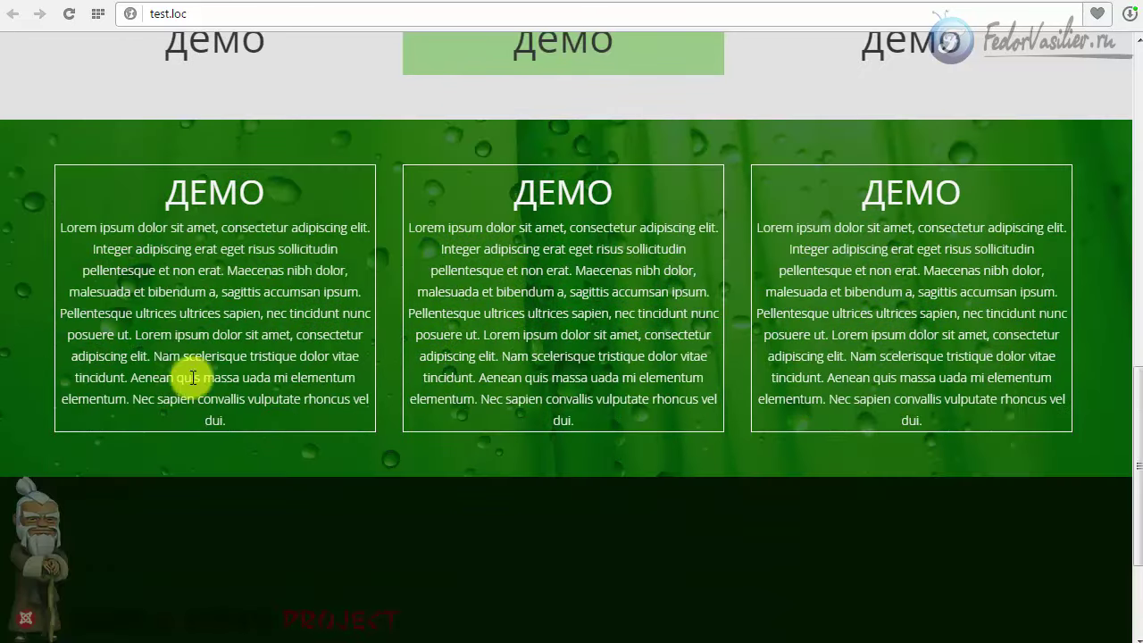
pyautogui.scroll(1, 657, 232)
pyautogui.scroll(1, 426, 383)
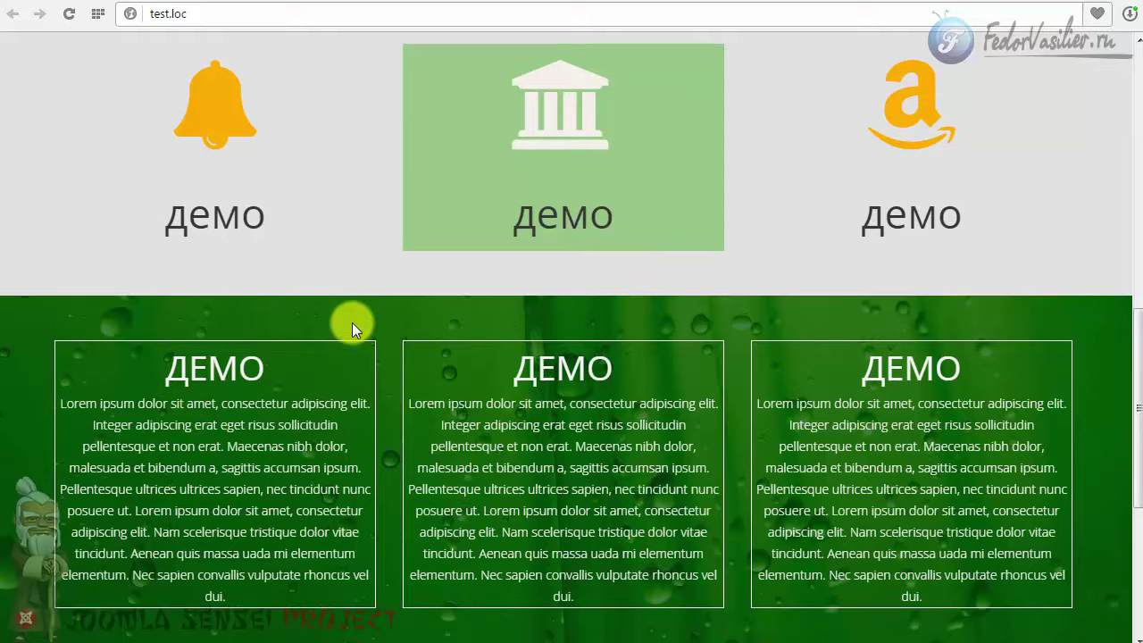
pyautogui.scroll(-2, 403, 327)
pyautogui.scroll(1, 403, 326)
pyautogui.click(942, 2)
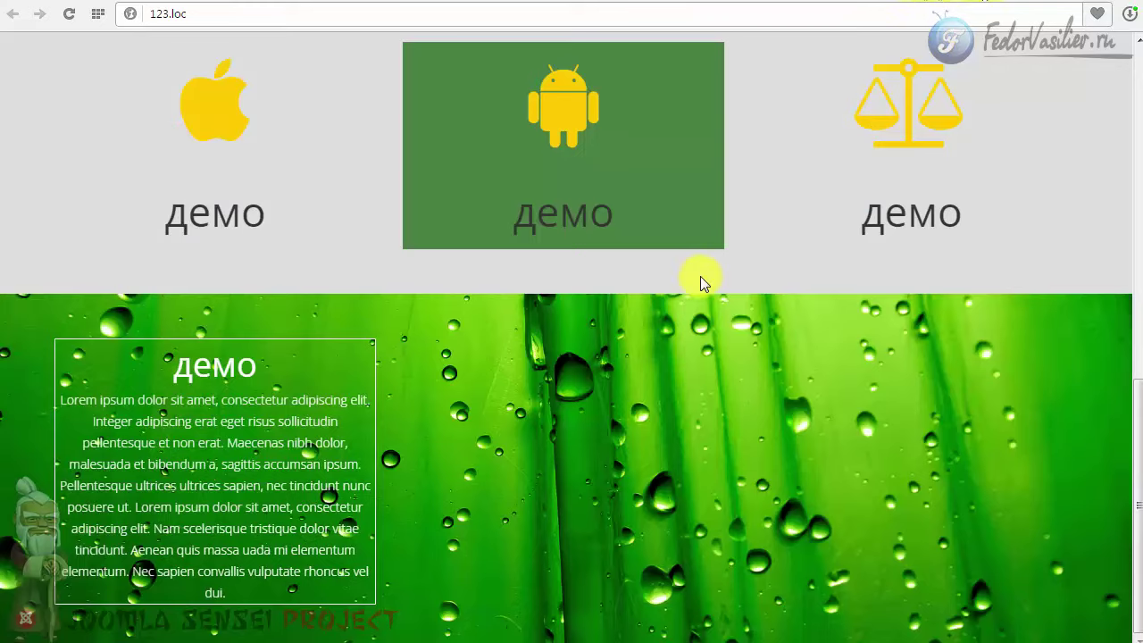
# Open the style options of the water-drop row in the page editor at its background image settings.
pyautogui.click(875, 3)
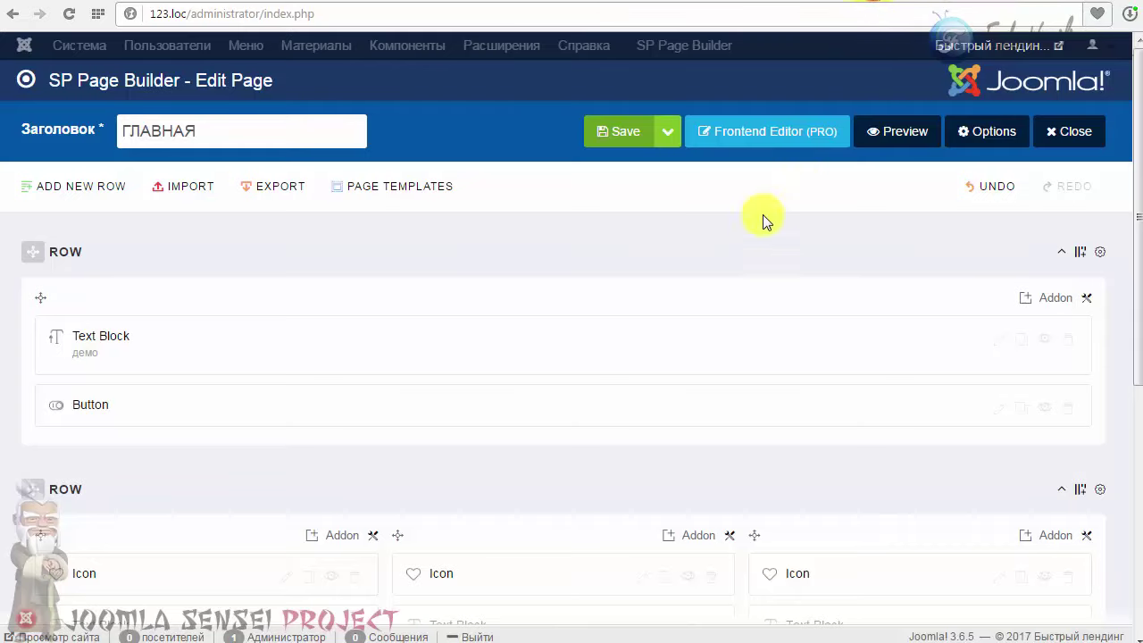
pyautogui.scroll(-5, 741, 232)
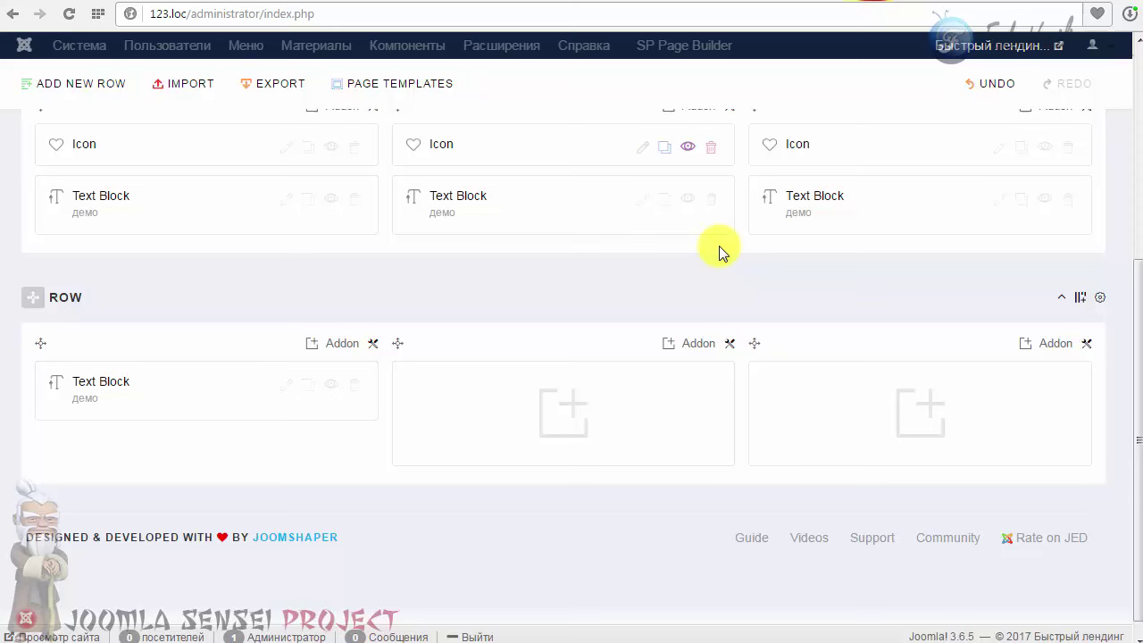
pyautogui.click(1100, 299)
pyautogui.click(1020, 339)
pyautogui.scroll(-4, 571, 277)
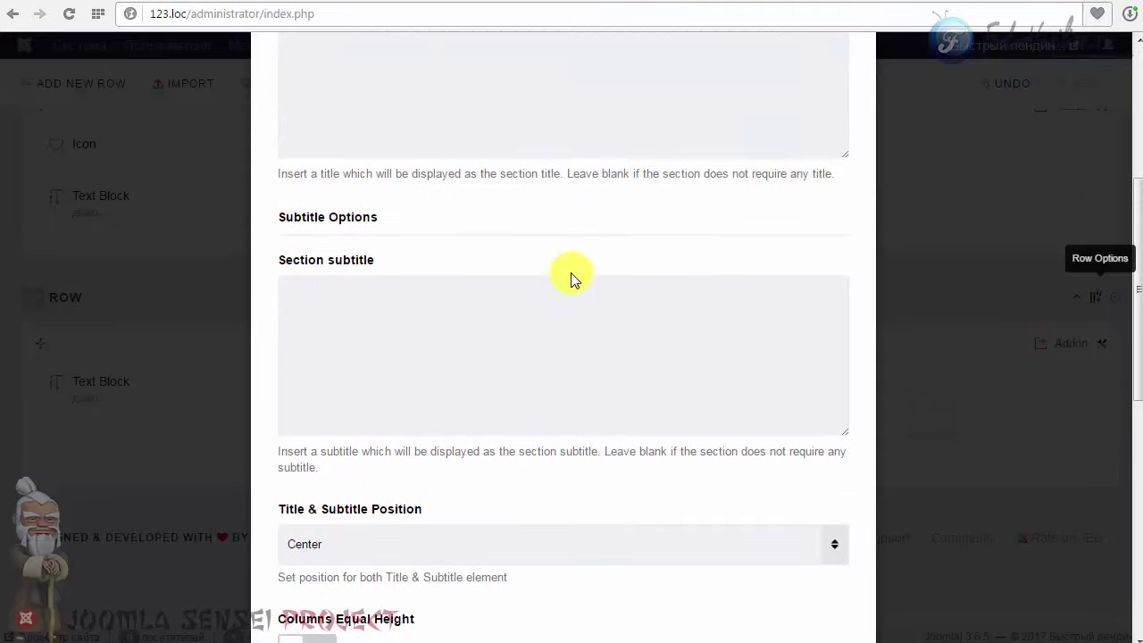
pyautogui.scroll(-5, 572, 279)
pyautogui.scroll(10, 571, 278)
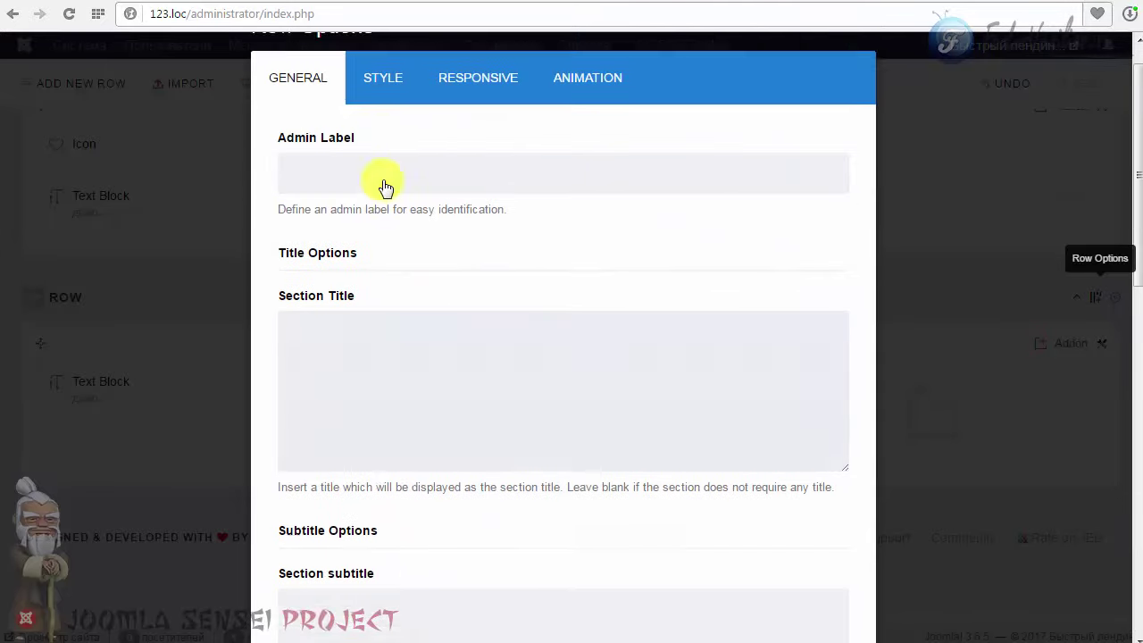
pyautogui.click(377, 125)
pyautogui.scroll(-6, 541, 242)
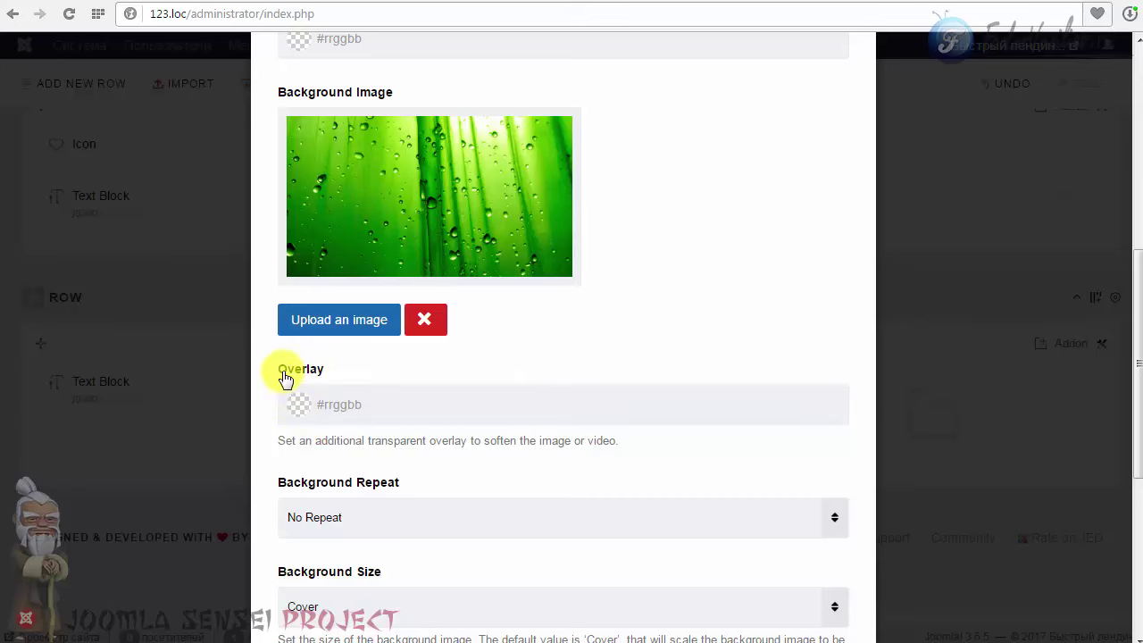
# Set the row's background overlay to a semi-transparent dark green, rgba(6, 51, 0, 0.72).
pyautogui.moveTo(284, 379); pyautogui.dragTo(383, 372)
pyautogui.click(383, 370)
pyautogui.click(297, 403)
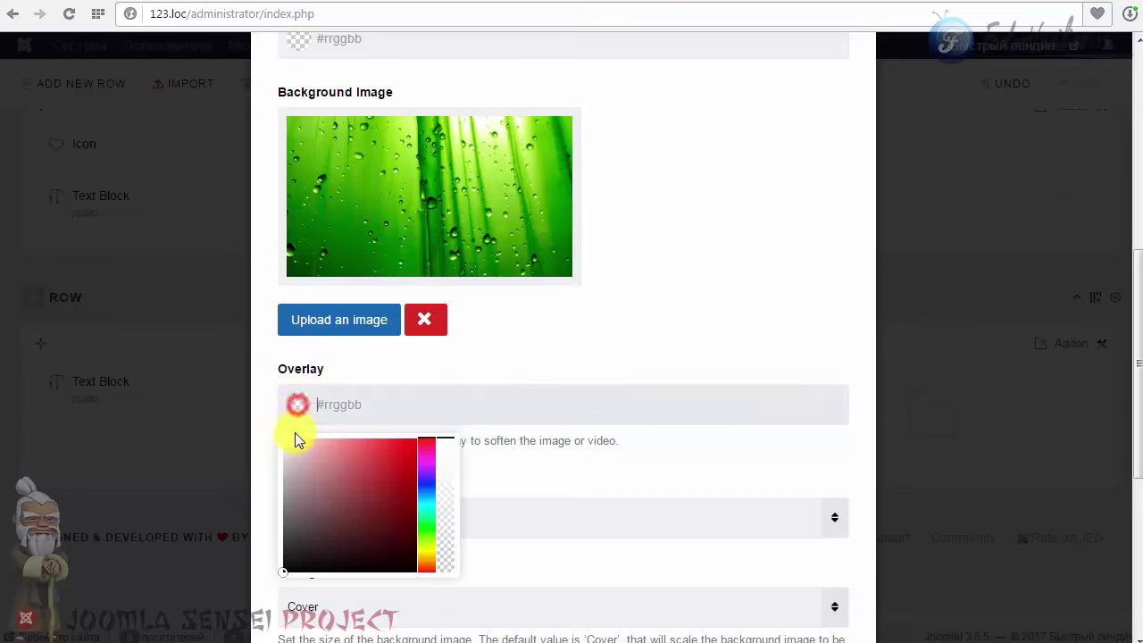
pyautogui.click(424, 532)
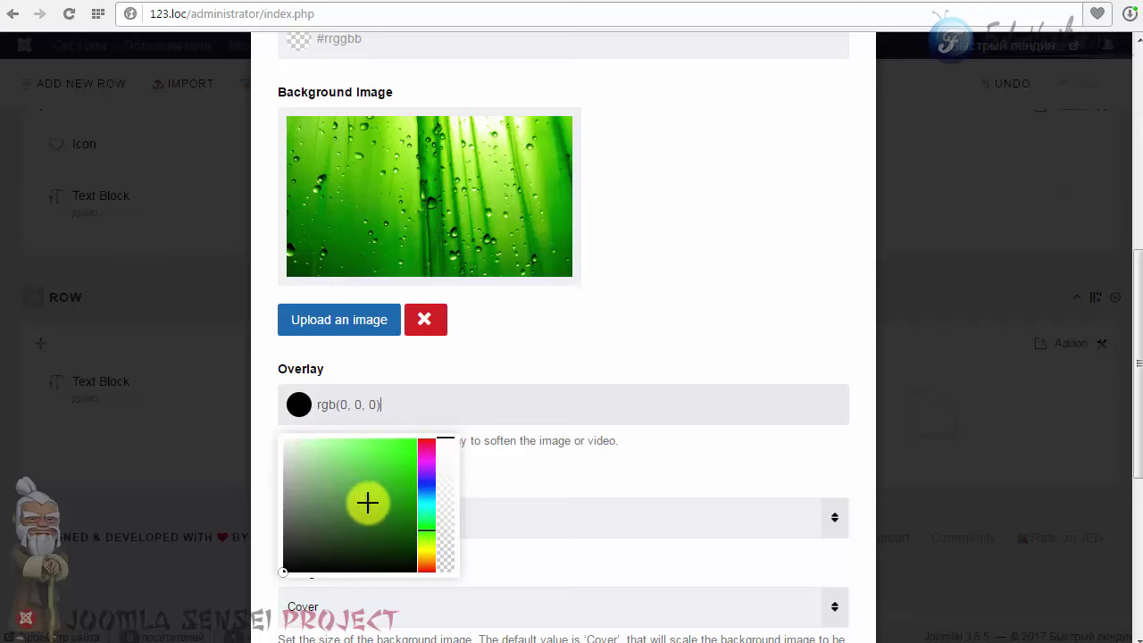
pyautogui.click(378, 535)
pyautogui.moveTo(398, 540); pyautogui.dragTo(410, 543)
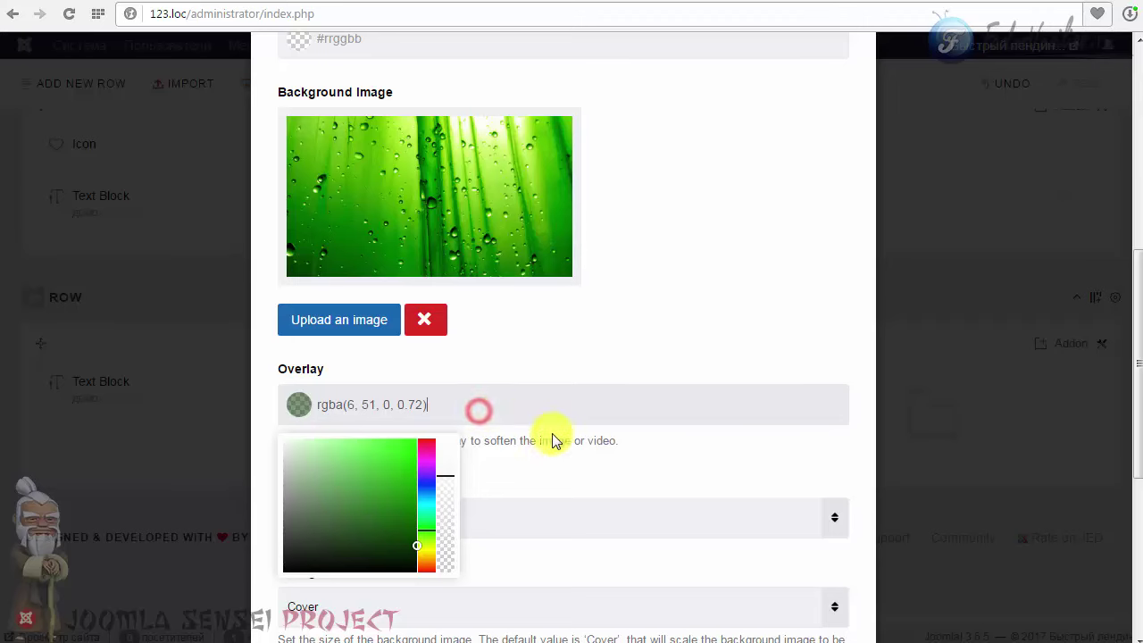
pyautogui.click(648, 452)
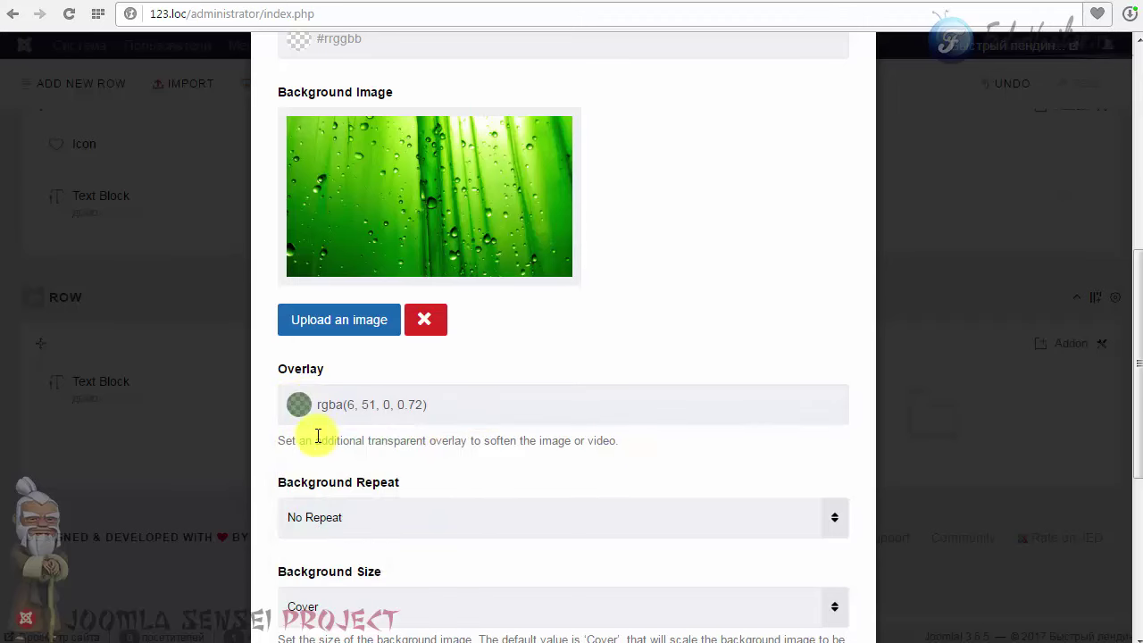
# Apply the row's overlay setting and save the page.
pyautogui.scroll(-1, 555, 437)
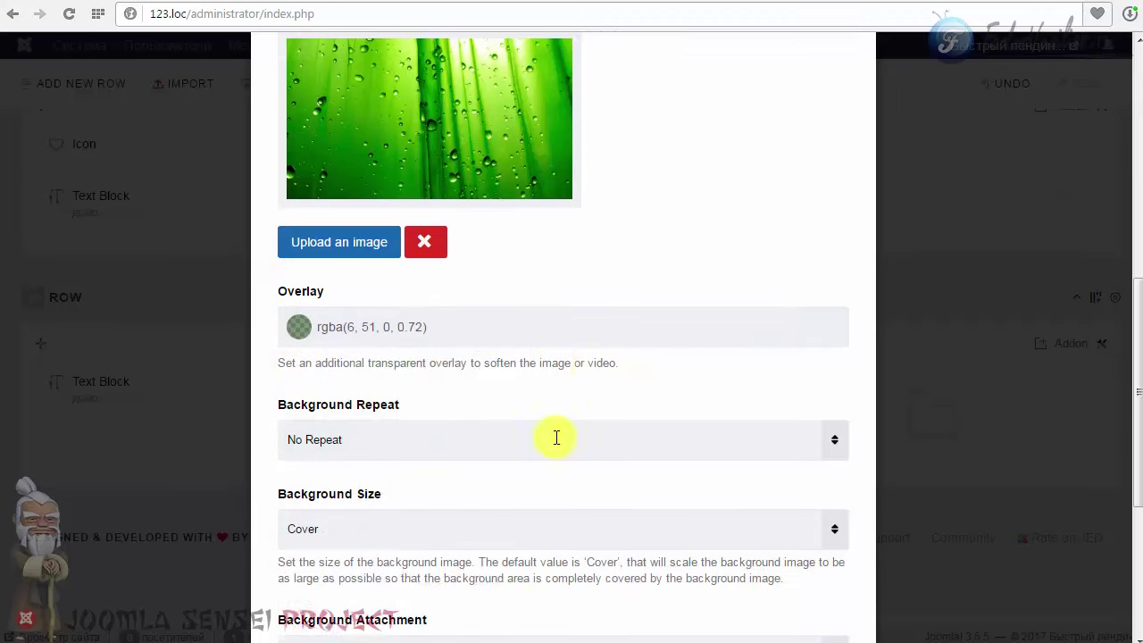
pyautogui.scroll(-4, 555, 437)
pyautogui.click(312, 578)
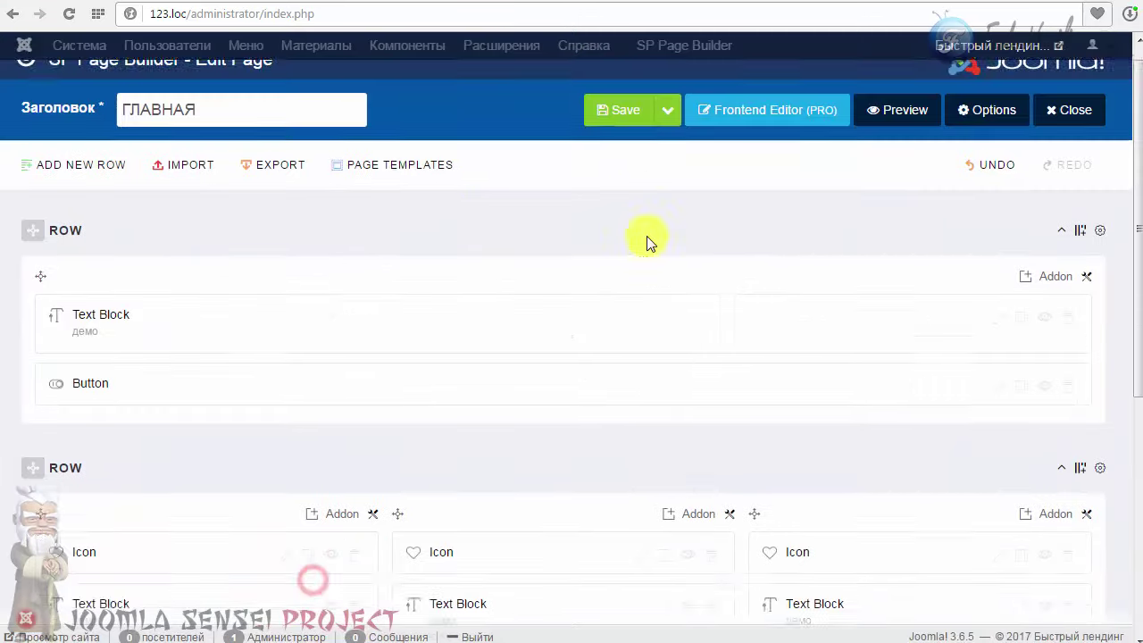
pyautogui.click(626, 134)
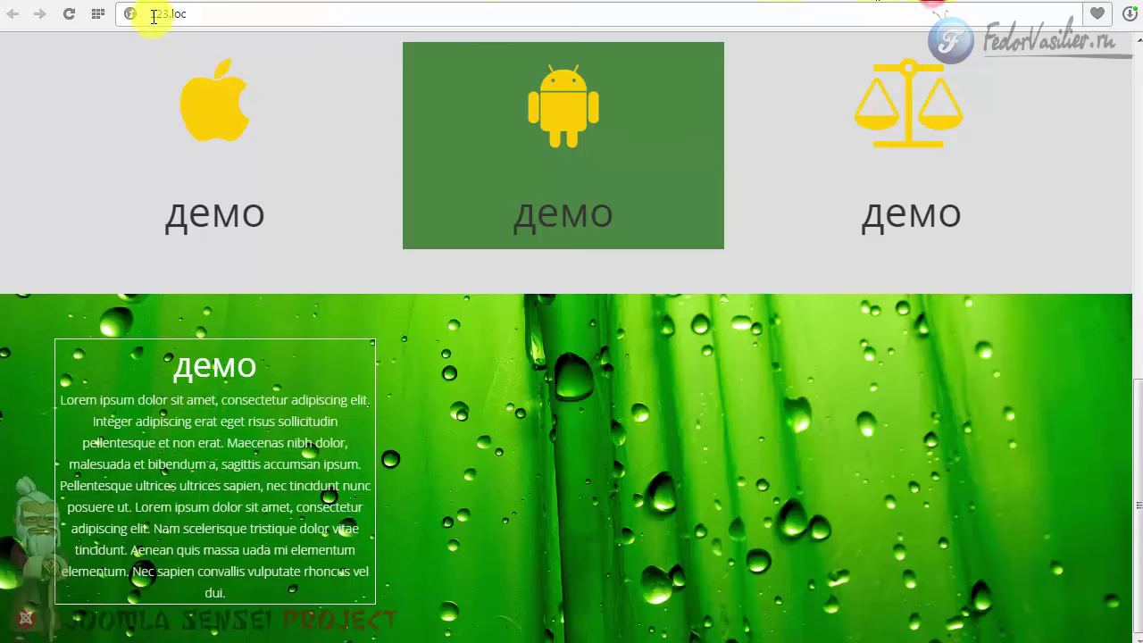
# Reload the 123.loc page and check the readability of the bordered text over the darkened background.
pyautogui.click(67, 16)
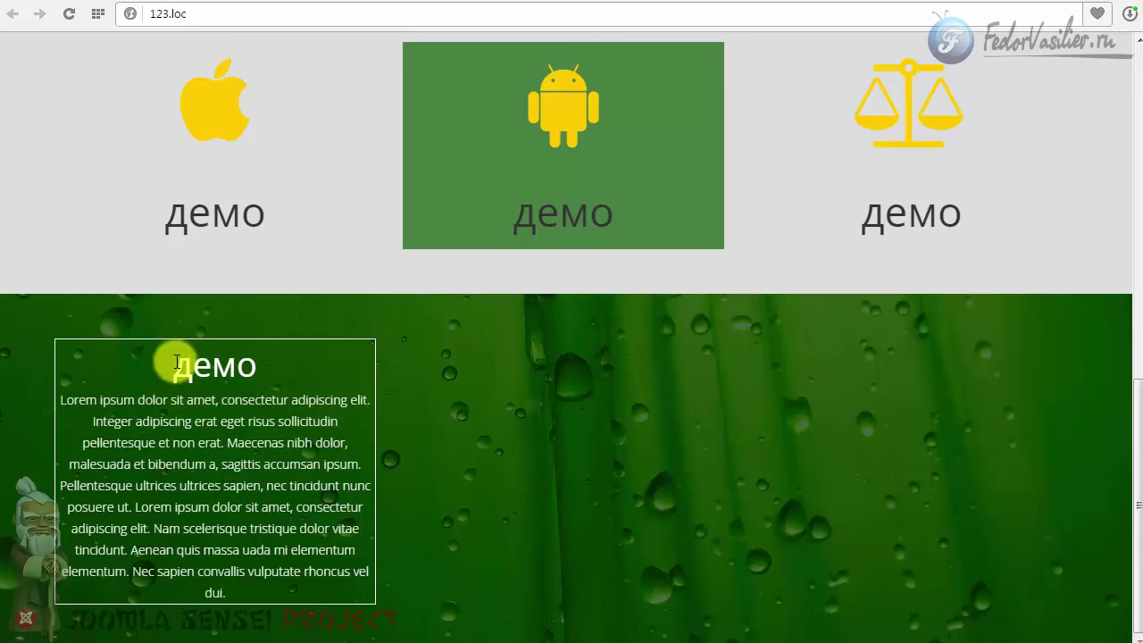
pyautogui.moveTo(177, 362); pyautogui.dragTo(434, 526)
pyautogui.click(434, 526)
pyautogui.moveTo(172, 368); pyautogui.dragTo(306, 531)
pyautogui.click(307, 530)
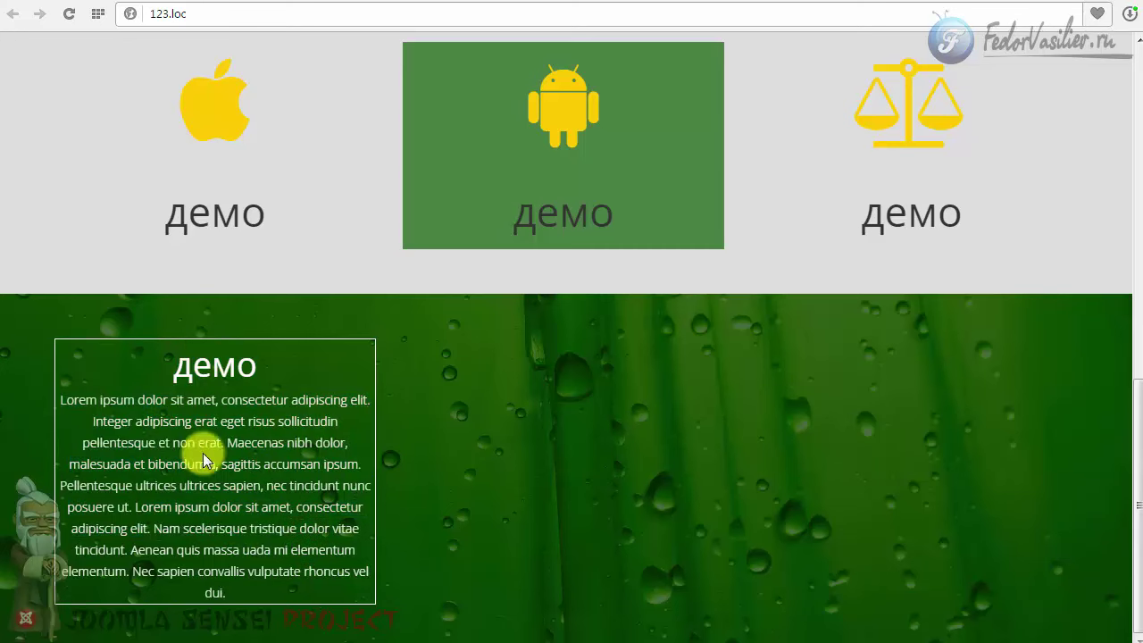
# Duplicate the text block twice in the first column of the water-drop row in the page editor.
pyautogui.click(878, 2)
pyautogui.scroll(-5, 600, 288)
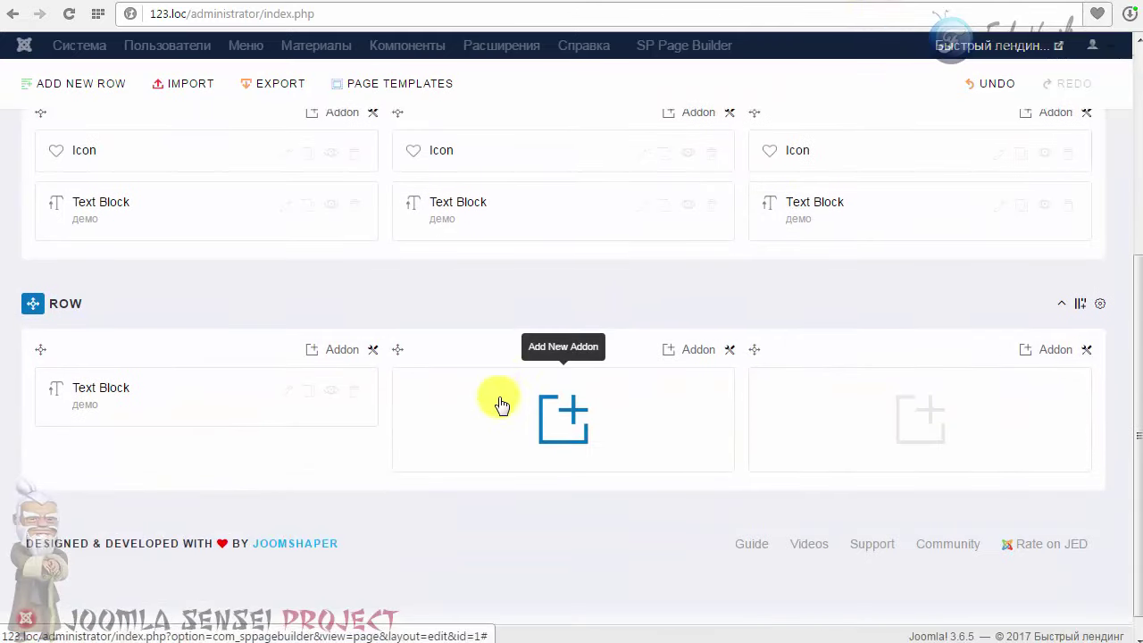
pyautogui.scroll(1, 497, 357)
pyautogui.scroll(-1, 503, 416)
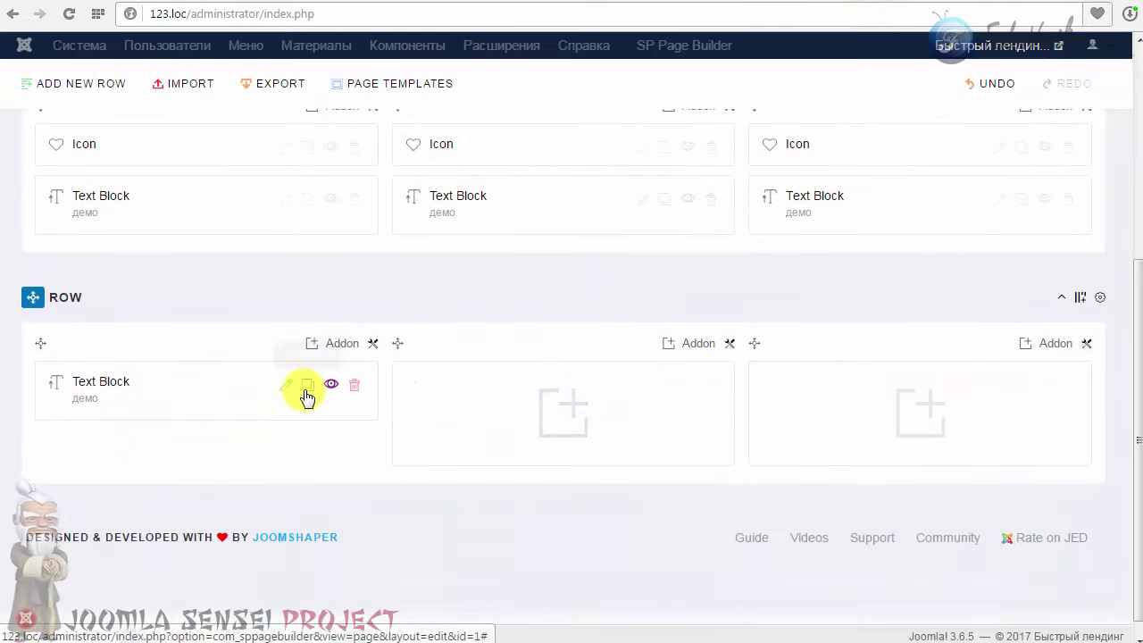
pyautogui.click(305, 395)
pyautogui.click(303, 388)
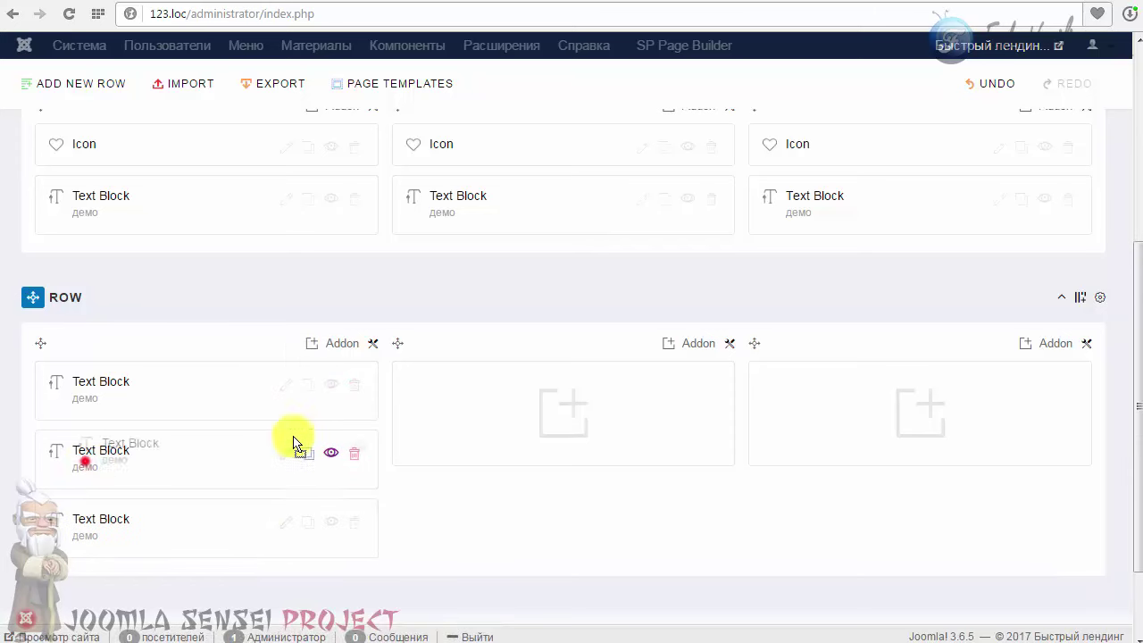
# Move the two text block copies into the row's empty second and third columns and save the page.
pyautogui.moveTo(295, 443); pyautogui.dragTo(471, 420)
pyautogui.moveTo(128, 467)
pyautogui.mouseDown()
pyautogui.moveTo(860, 459)
pyautogui.moveTo(854, 421)
pyautogui.mouseUp()
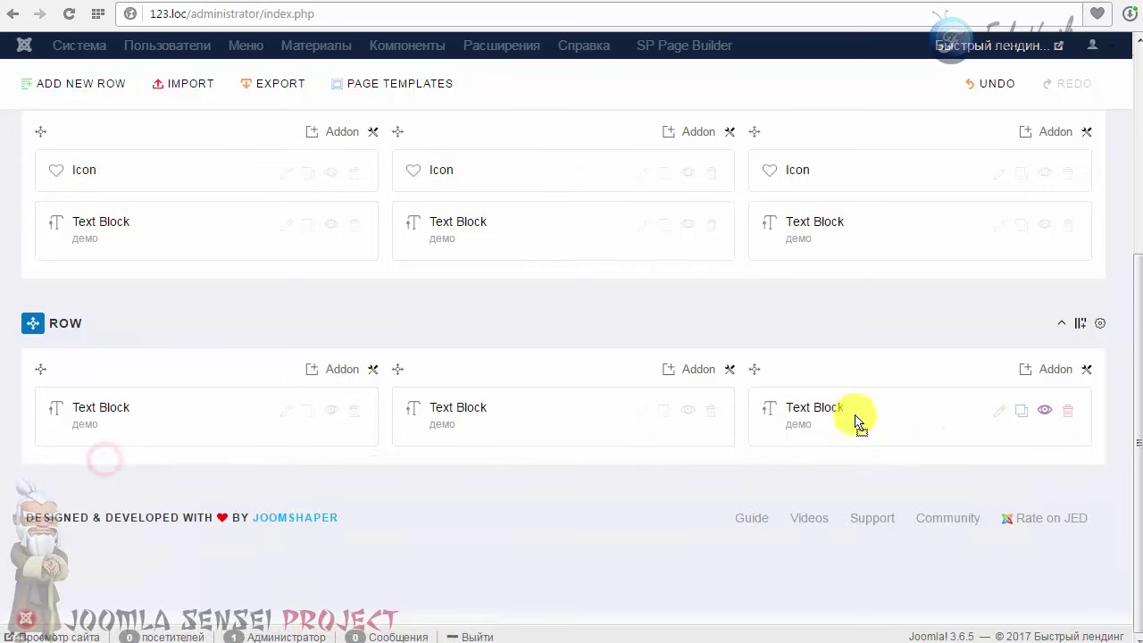
pyautogui.scroll(5, 803, 253)
pyautogui.click(634, 148)
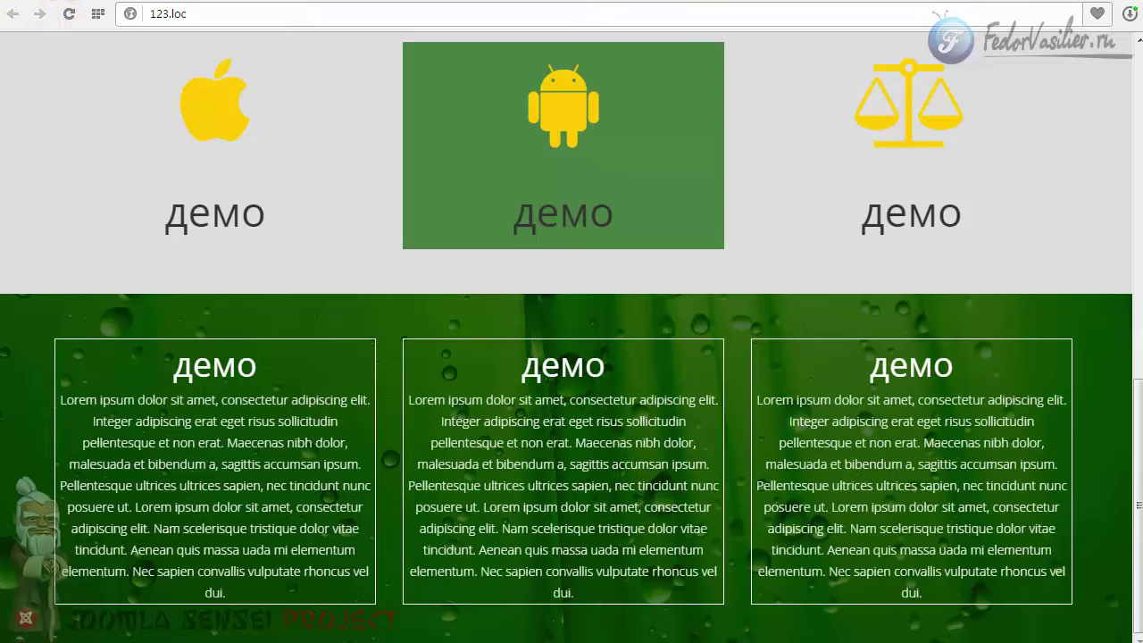
# Examine the three bordered text columns on the 123.loc page, including how they stack in the iPhone 5 device view.
pyautogui.scroll(3, 571, 358)
pyautogui.scroll(-2, 571, 357)
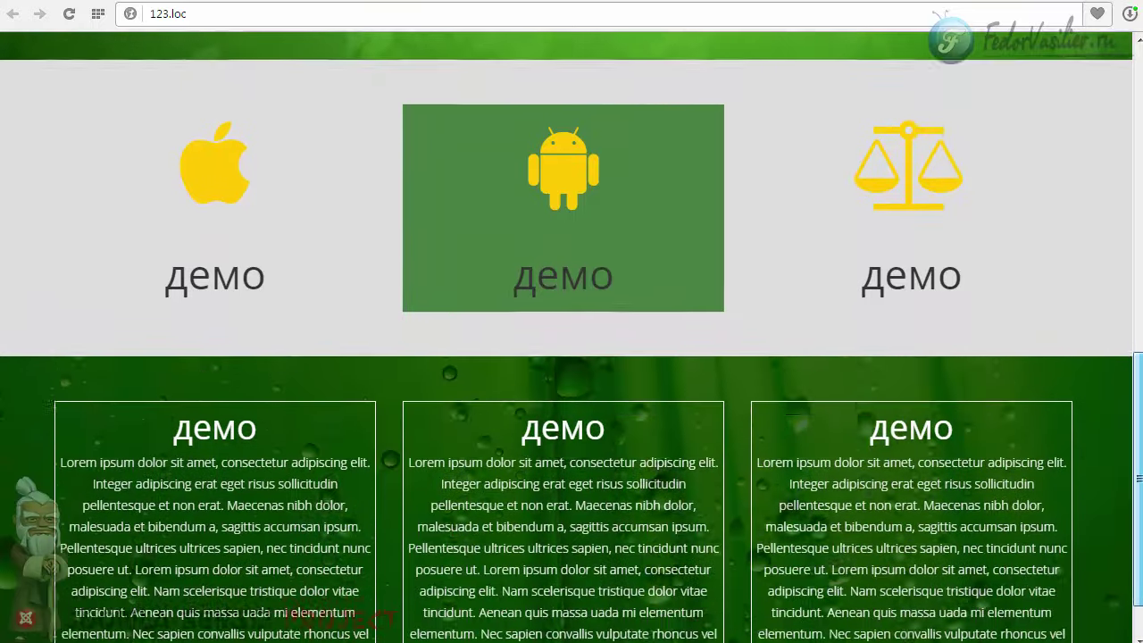
pyautogui.scroll(1, 680, 312)
pyautogui.scroll(-2, 679, 311)
pyautogui.rightClick(680, 312)
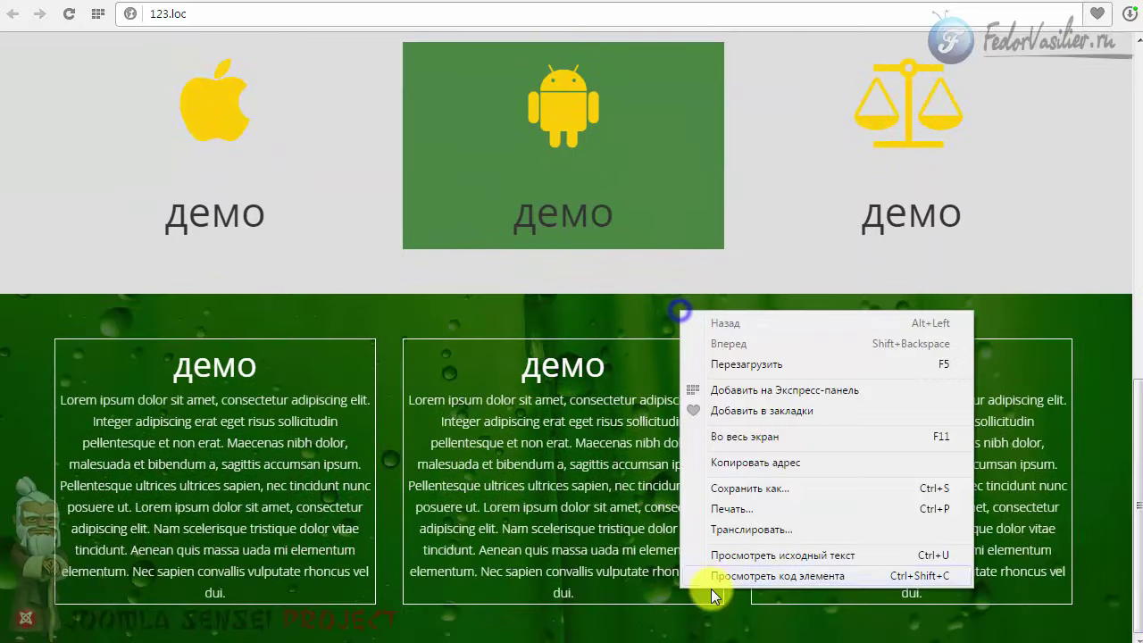
pyautogui.click(724, 577)
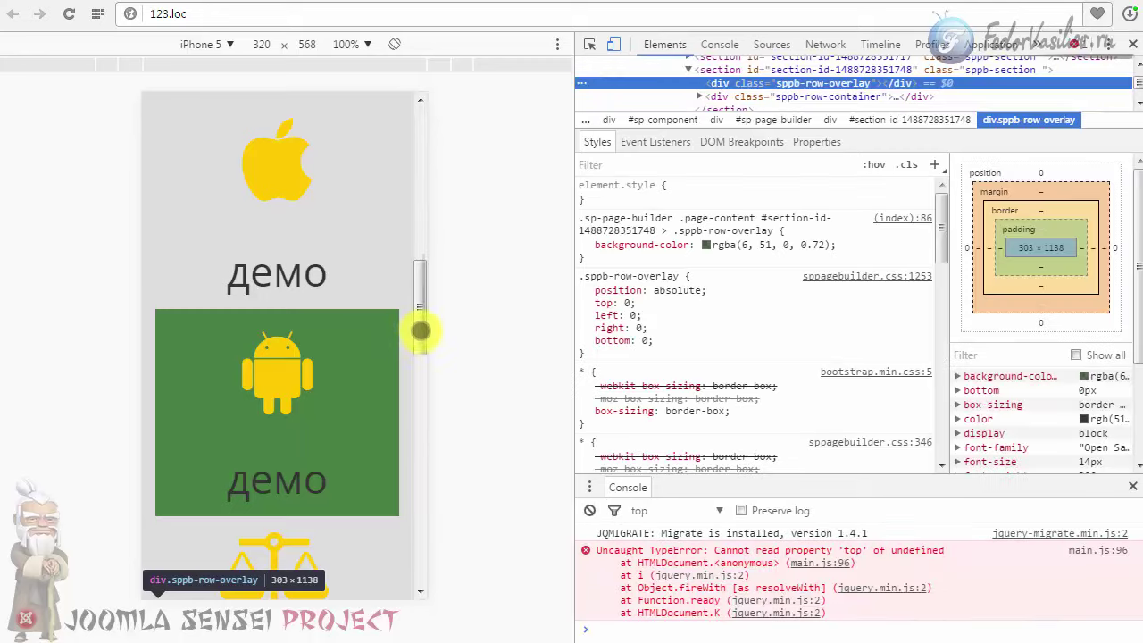
pyautogui.click(421, 330)
pyautogui.scroll(-5, 426, 429)
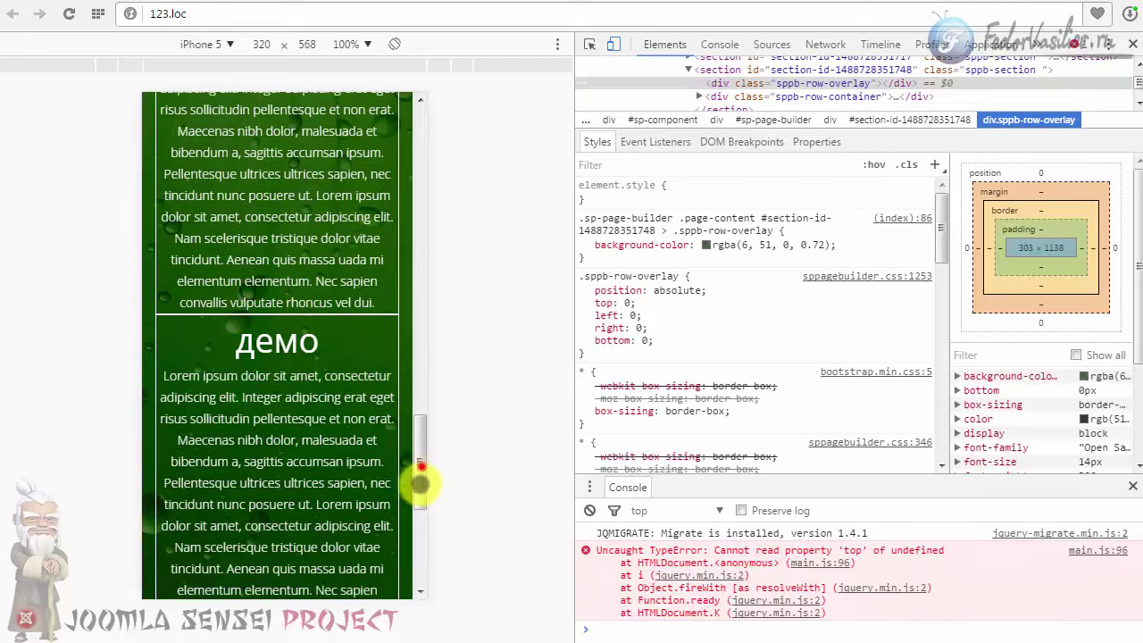
pyautogui.click(421, 468)
pyautogui.moveTo(425, 497)
pyautogui.mouseDown()
pyautogui.moveTo(426, 523)
pyautogui.moveTo(411, 265)
pyautogui.moveTo(402, 304)
pyautogui.moveTo(429, 421)
pyautogui.moveTo(429, 508)
pyautogui.mouseUp()
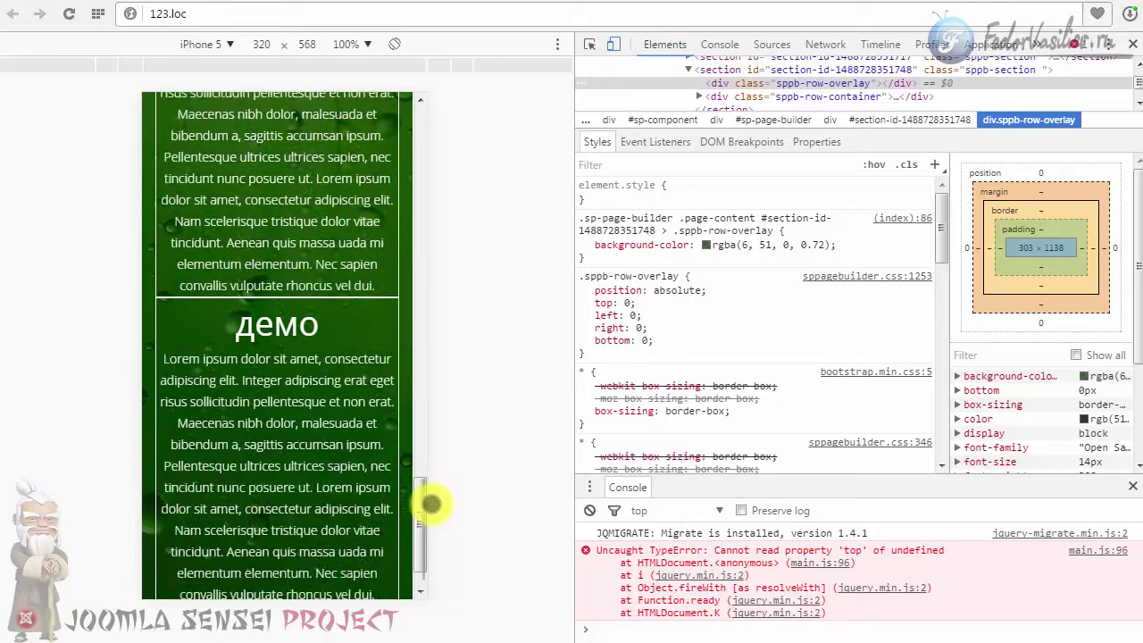
pyautogui.click(1132, 44)
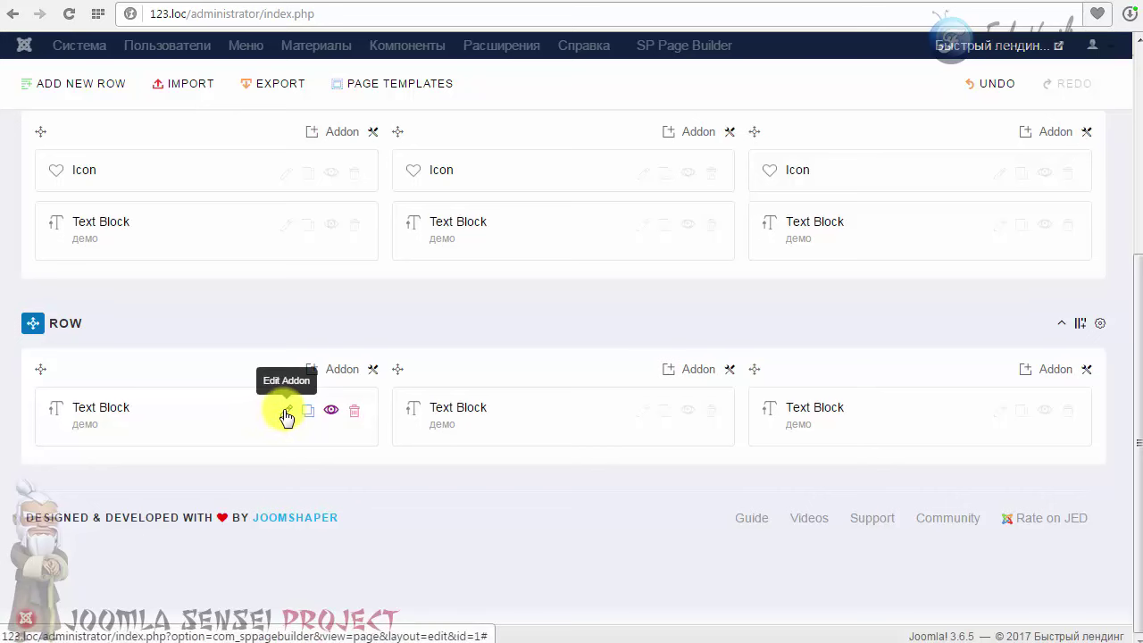
# Edit the first text block of the water-drop row and set its top and bottom margins to 10px in the style options.
pyautogui.click(286, 414)
pyautogui.click(369, 127)
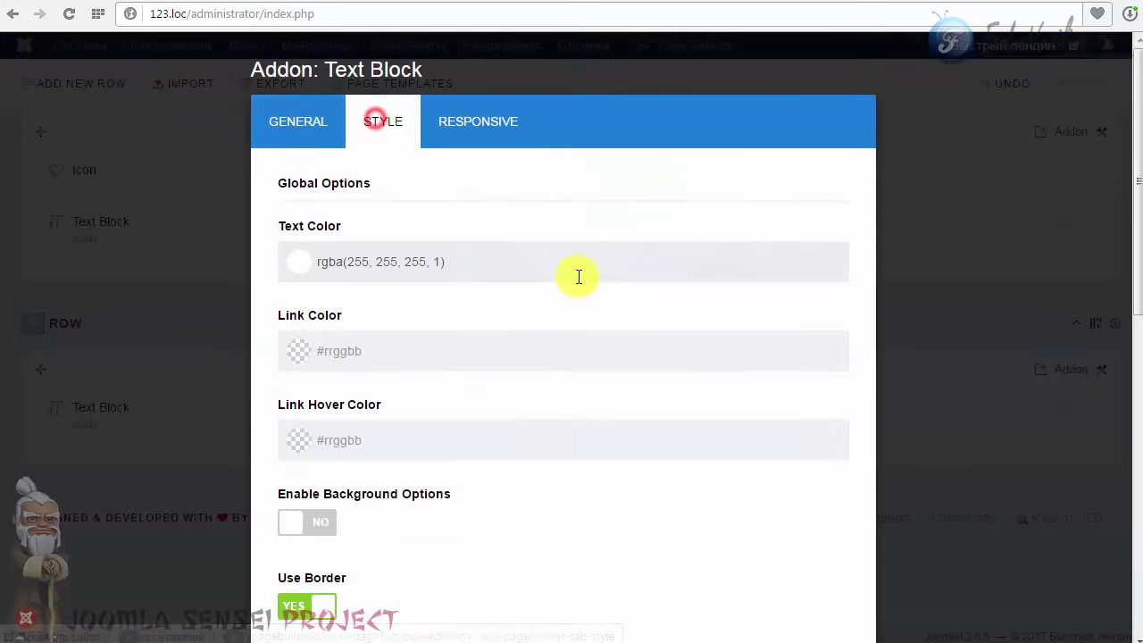
pyautogui.scroll(-7, 575, 282)
pyautogui.scroll(-1, 575, 282)
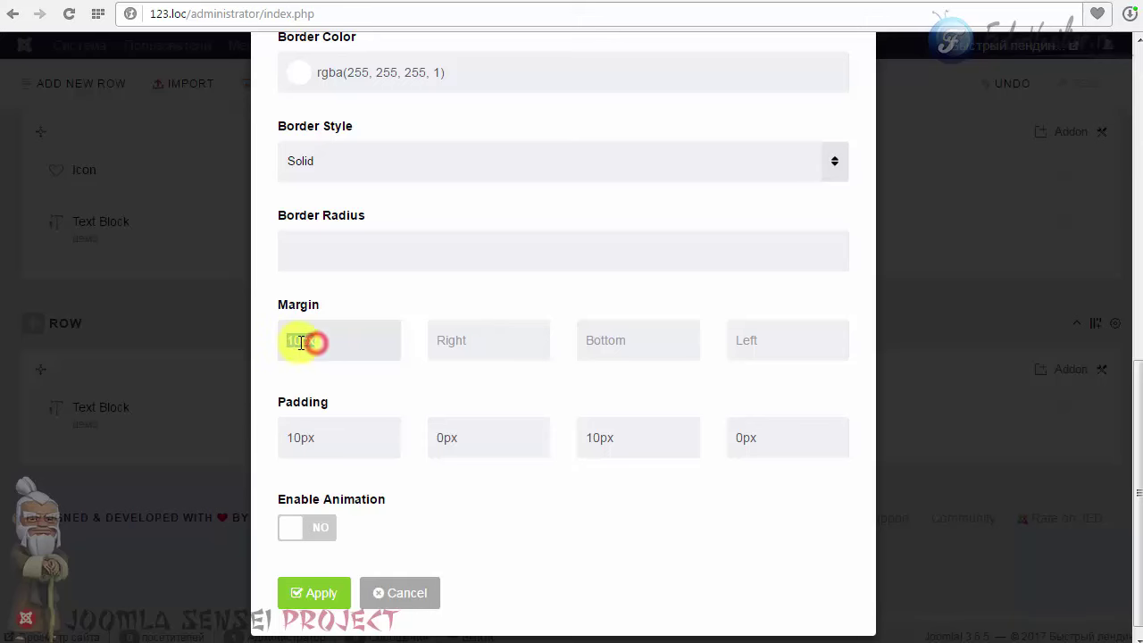
pyautogui.rightClick(301, 342)
pyautogui.click(357, 372)
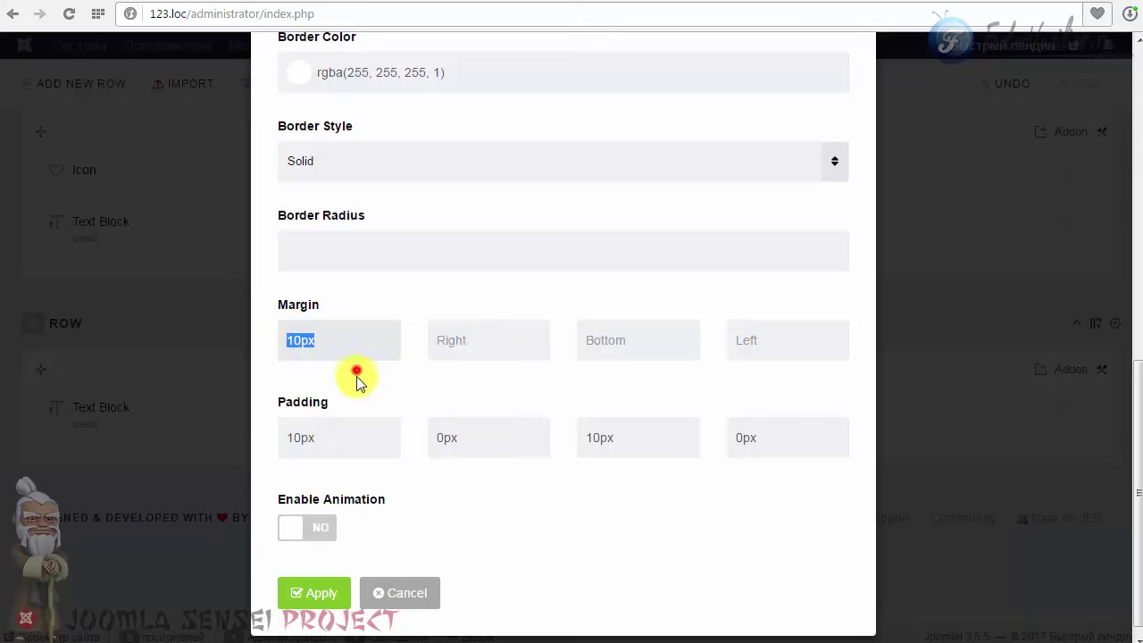
pyautogui.rightClick(589, 340)
pyautogui.click(658, 441)
# Set the first text block's right and left margins to 0px.
pyautogui.rightClick(490, 342)
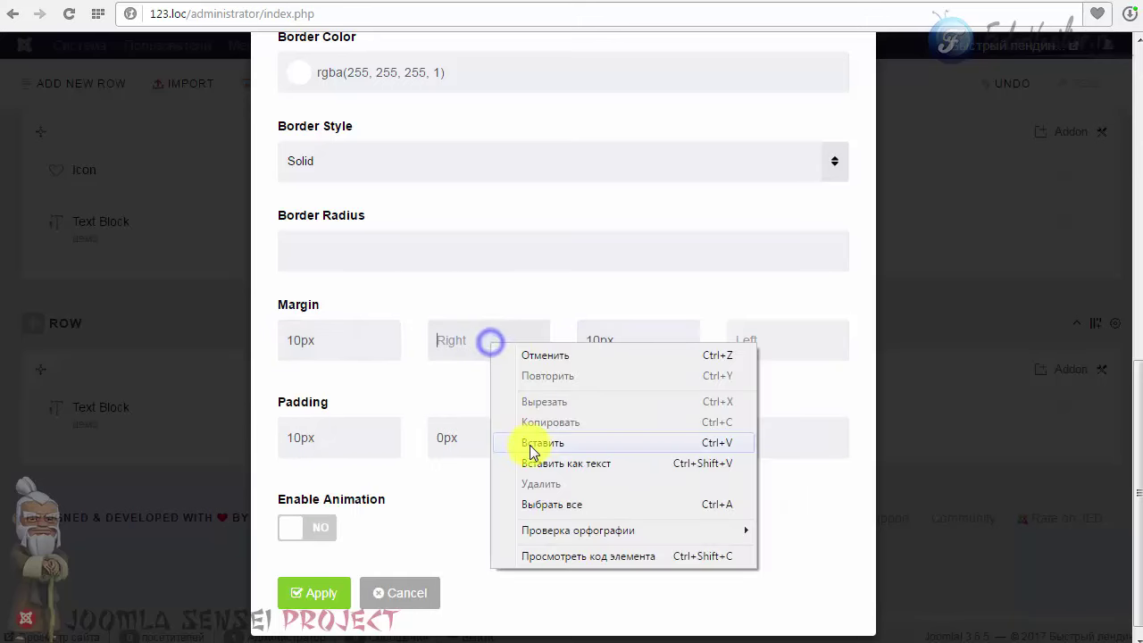
pyautogui.click(530, 444)
pyautogui.press('BackSpace')
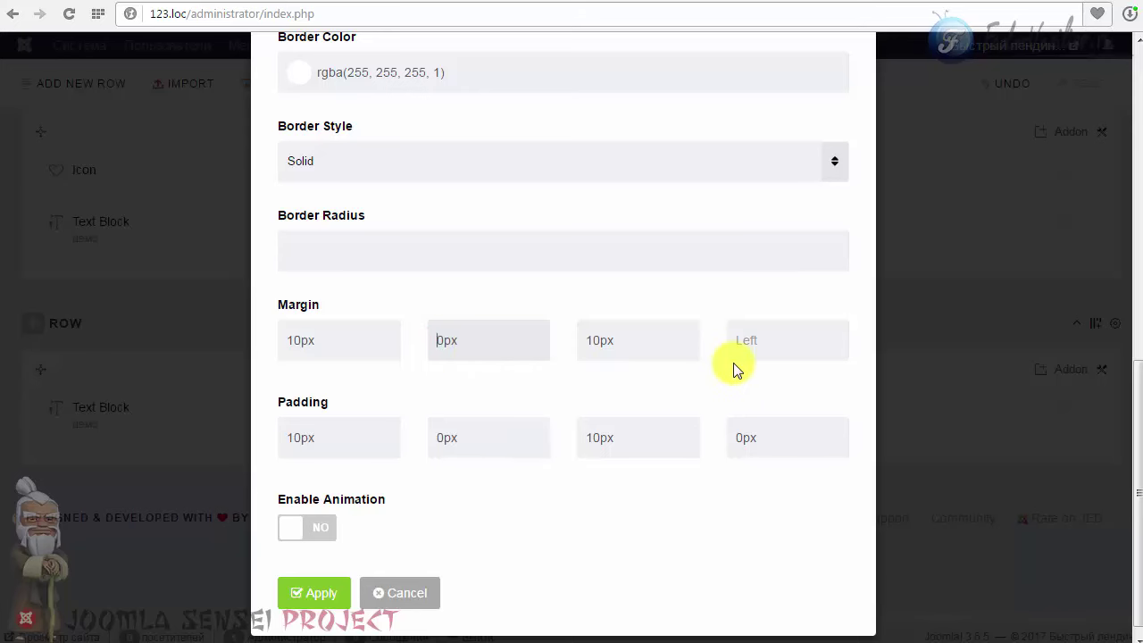
pyautogui.rightClick(738, 345)
pyautogui.click(783, 440)
pyautogui.click(742, 342)
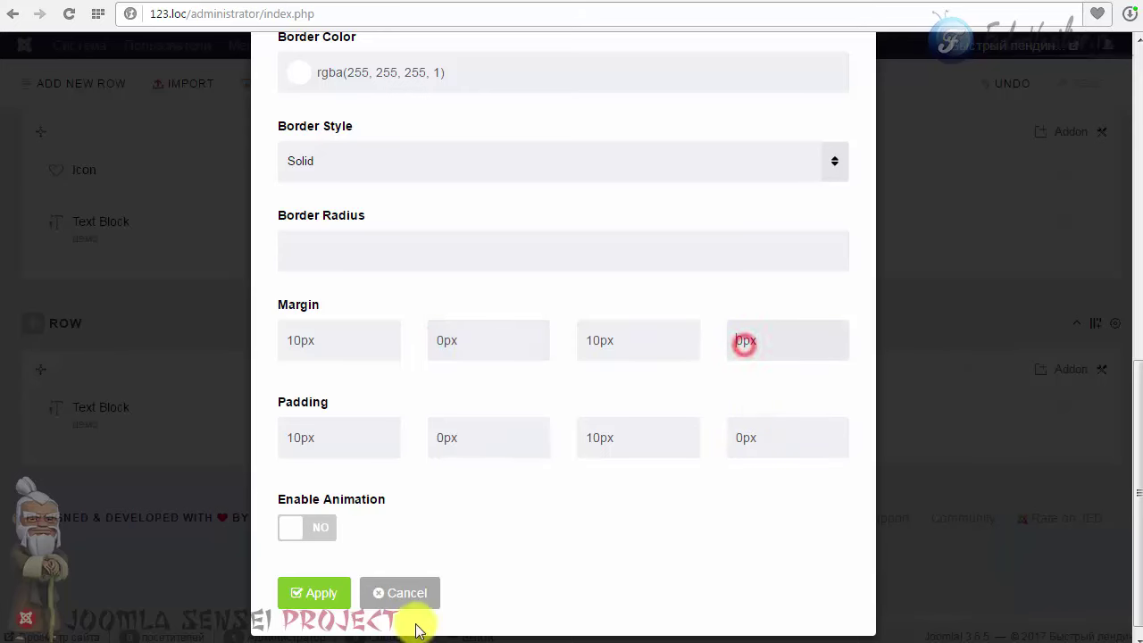
# Apply the first text block's settings, save the page and check the result on the reloaded 123.loc page.
pyautogui.click(319, 589)
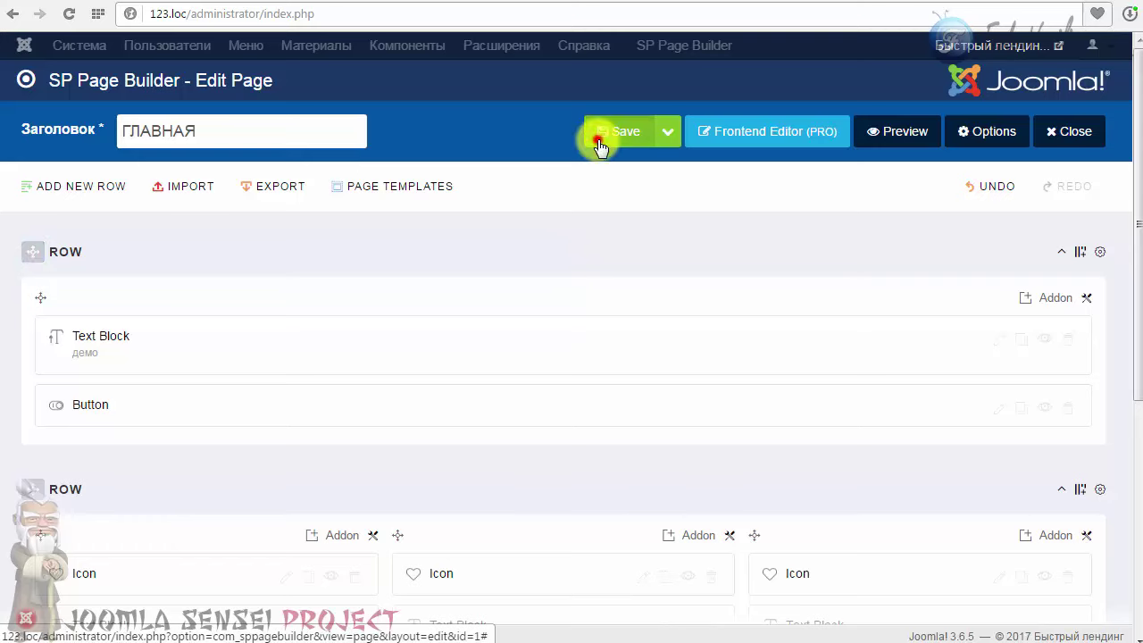
pyautogui.click(600, 145)
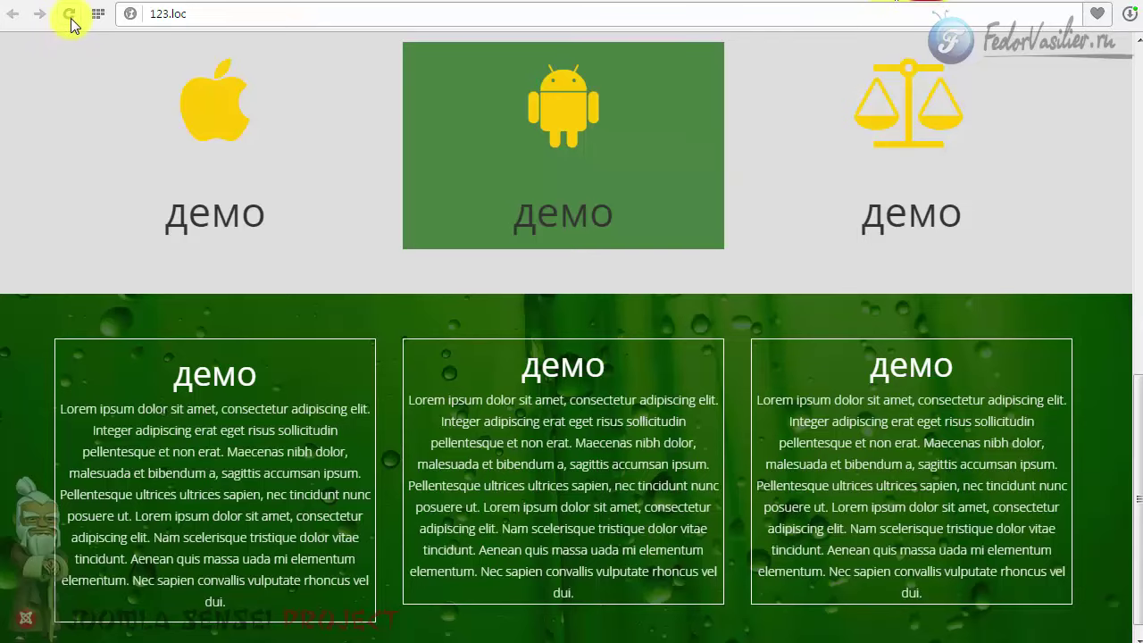
pyautogui.click(69, 15)
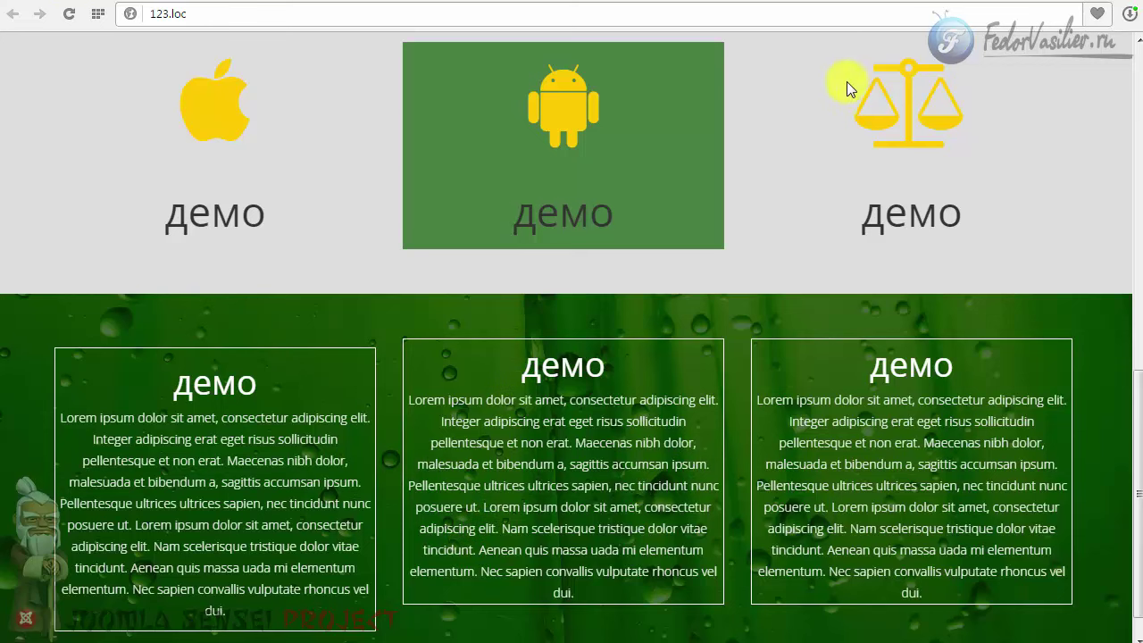
# Return to the page editor and set all four margins of the water-drop row's second text block to 10px.
pyautogui.click(873, 6)
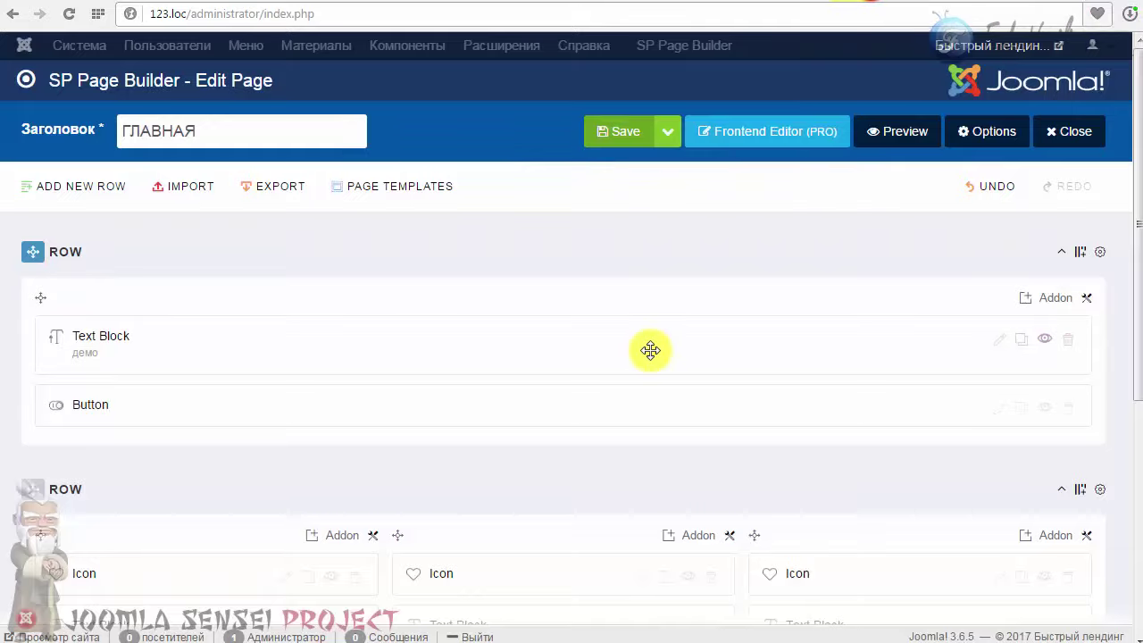
pyautogui.scroll(-5, 651, 349)
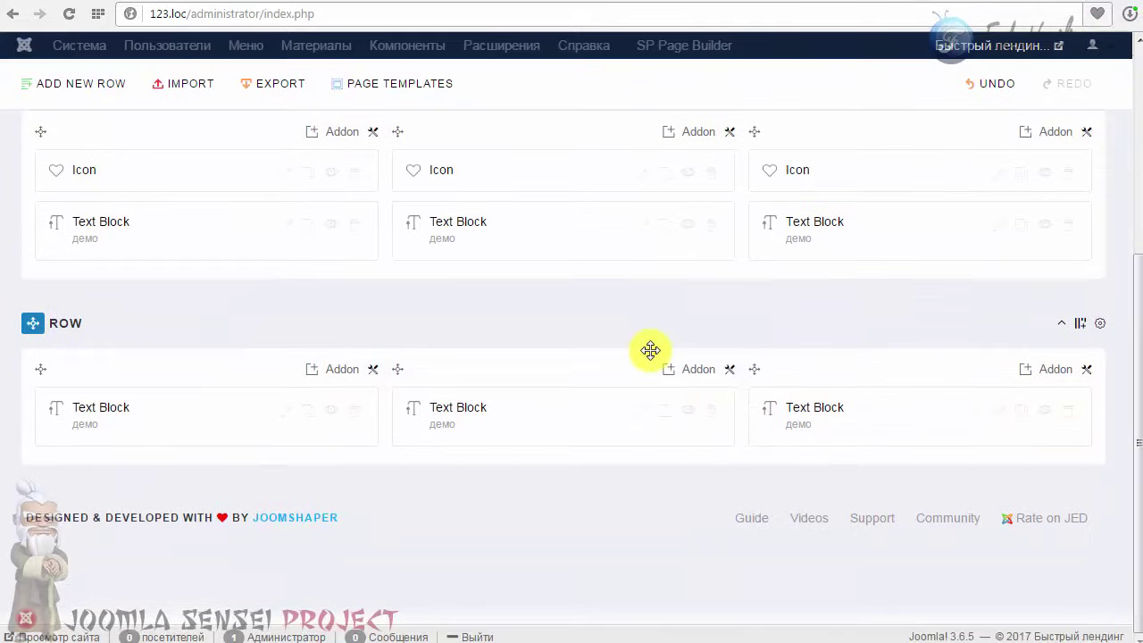
pyautogui.click(642, 409)
pyautogui.click(384, 121)
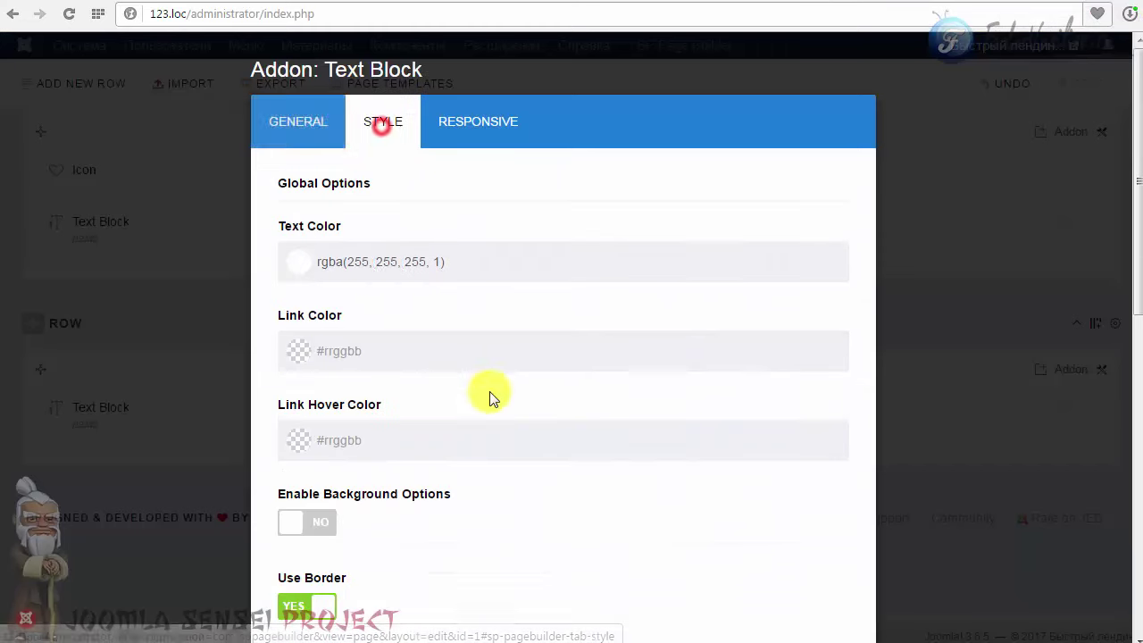
pyautogui.scroll(-7, 491, 397)
pyautogui.rightClick(312, 333)
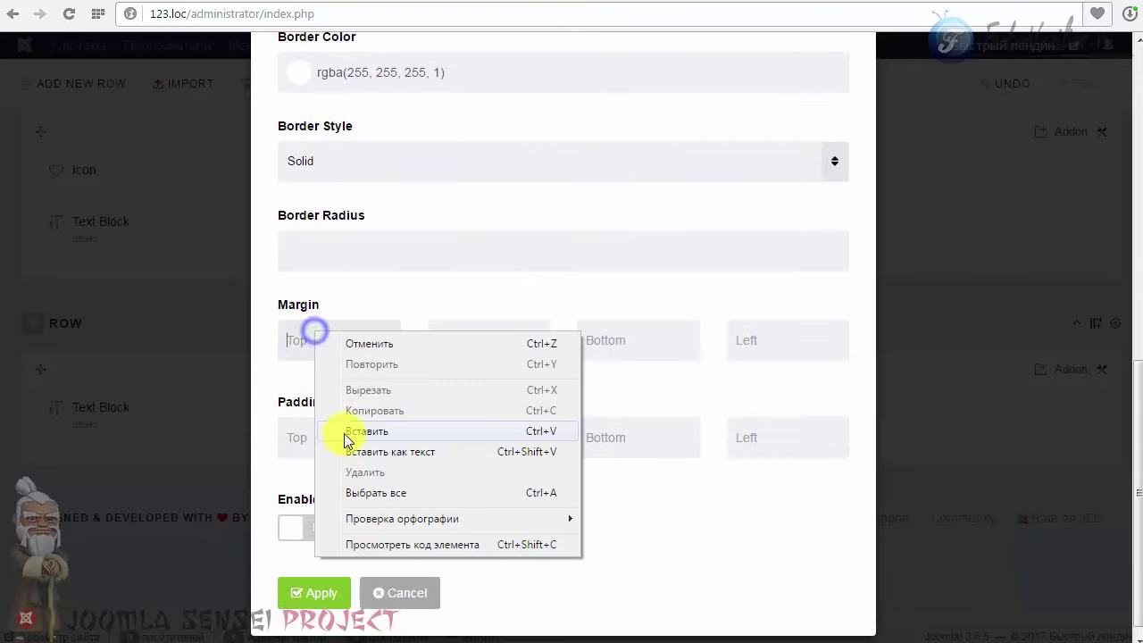
pyautogui.click(347, 440)
pyautogui.rightClick(464, 360)
pyautogui.click(509, 450)
pyautogui.rightClick(619, 342)
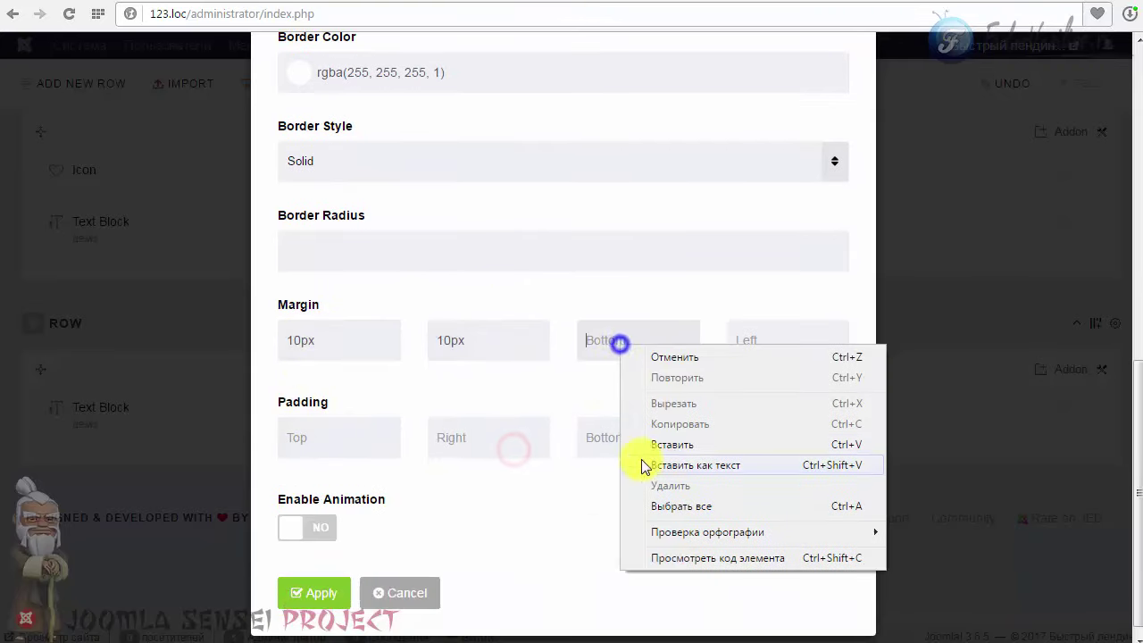
pyautogui.click(665, 441)
pyautogui.rightClick(764, 329)
pyautogui.click(806, 429)
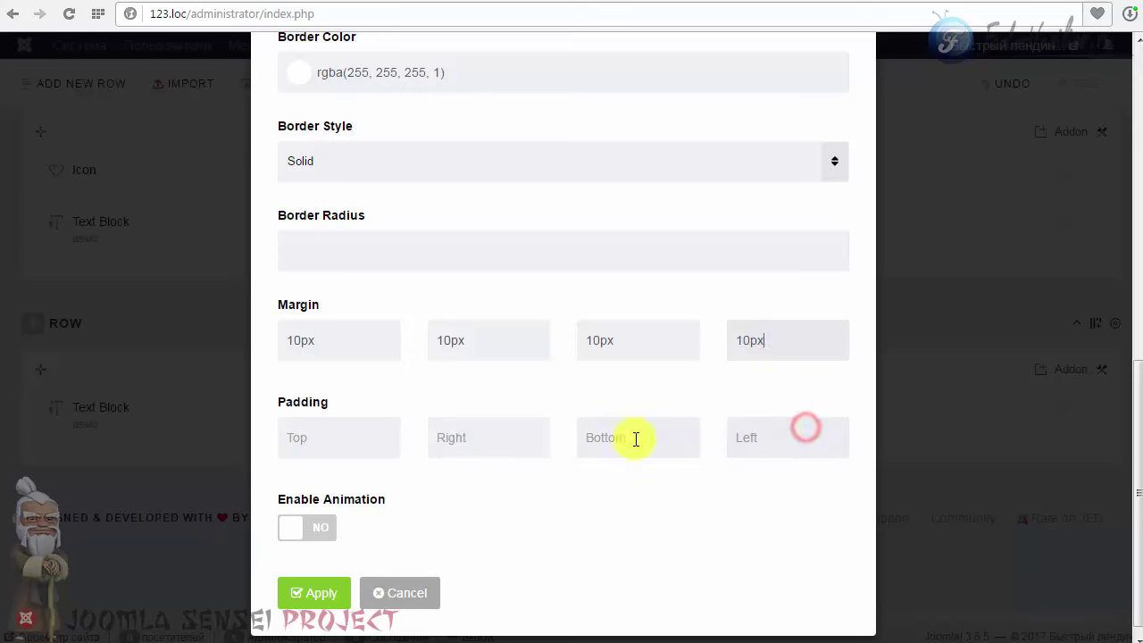
# Set the second text block's left and right margins to 0px and apply the settings.
pyautogui.click(595, 339)
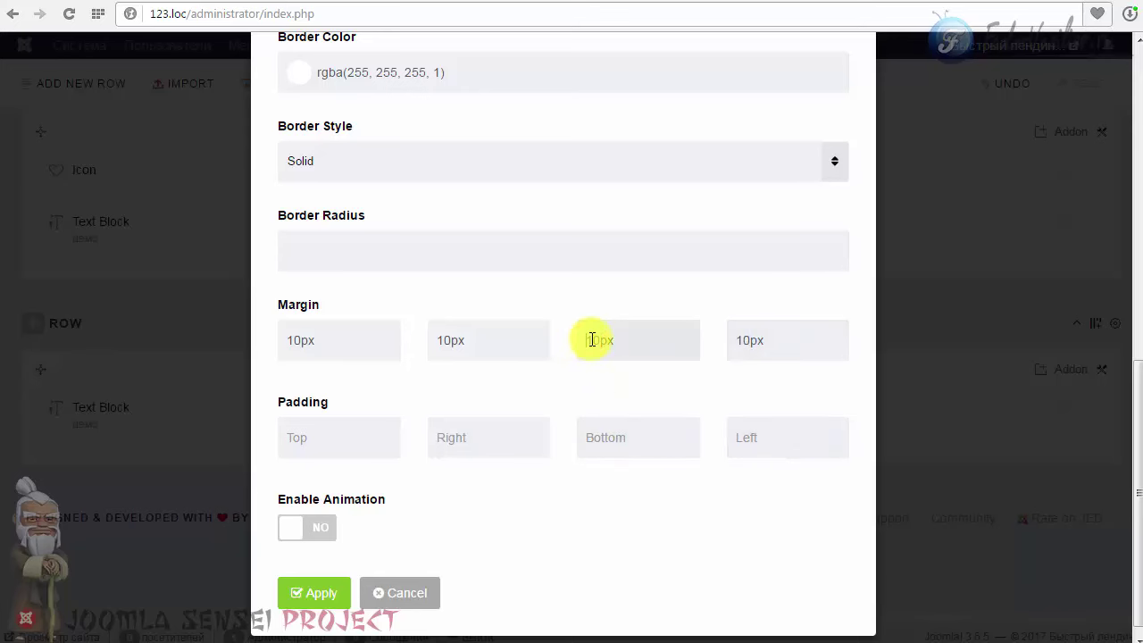
pyautogui.click(740, 339)
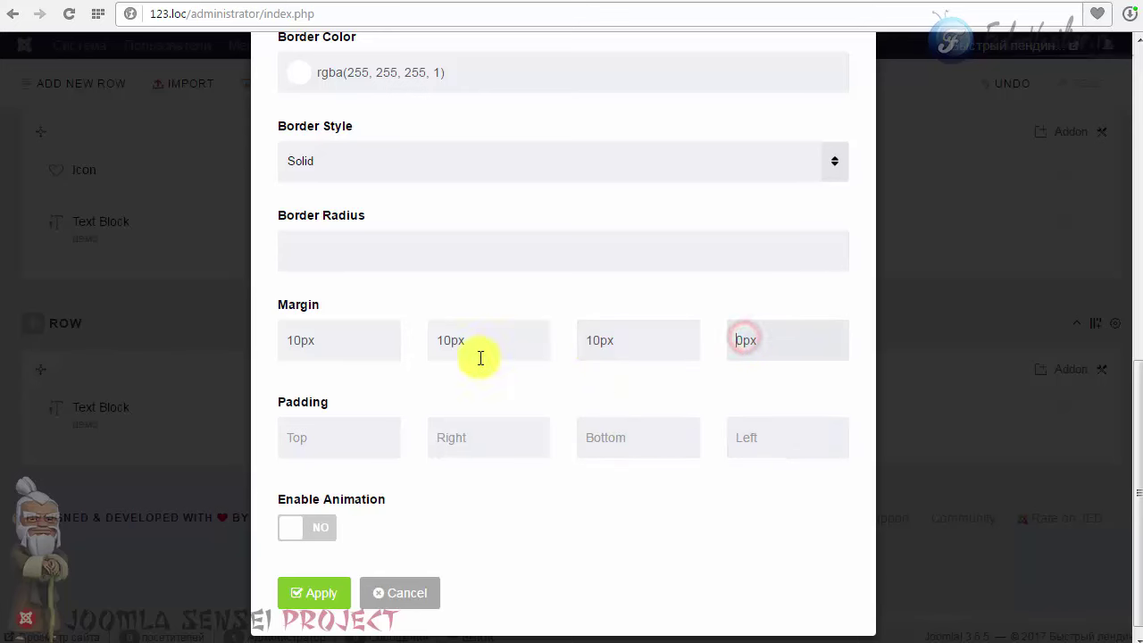
pyautogui.click(446, 337)
pyautogui.press('BackSpace')
pyautogui.click(304, 592)
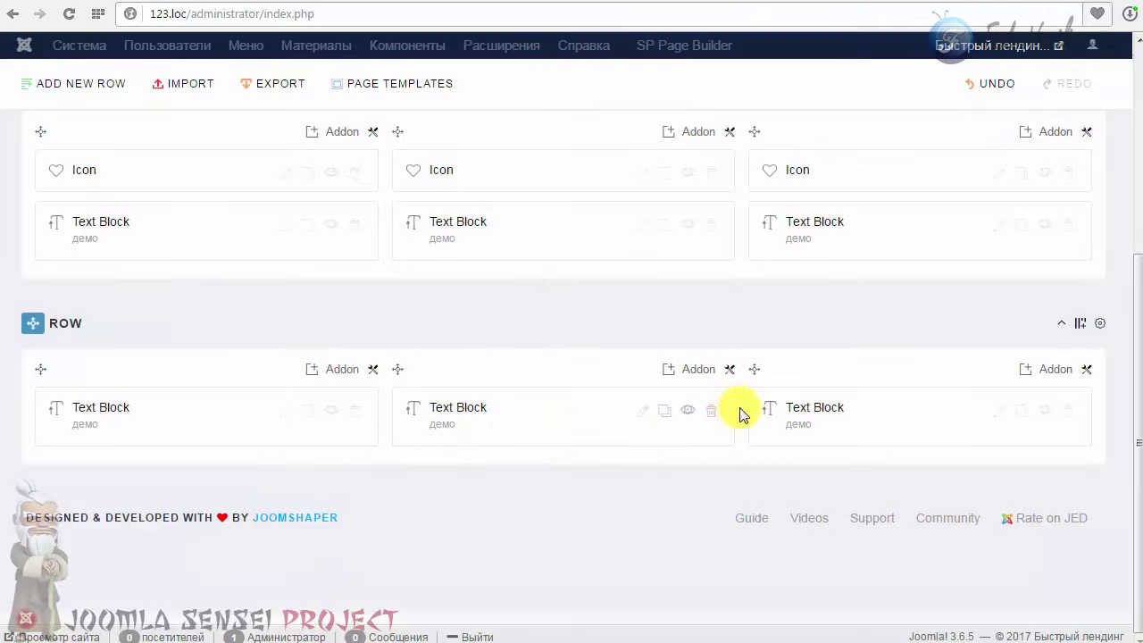
# Edit the water-drop row's third text block and set all four of its margins to 10px.
pyautogui.click(1000, 409)
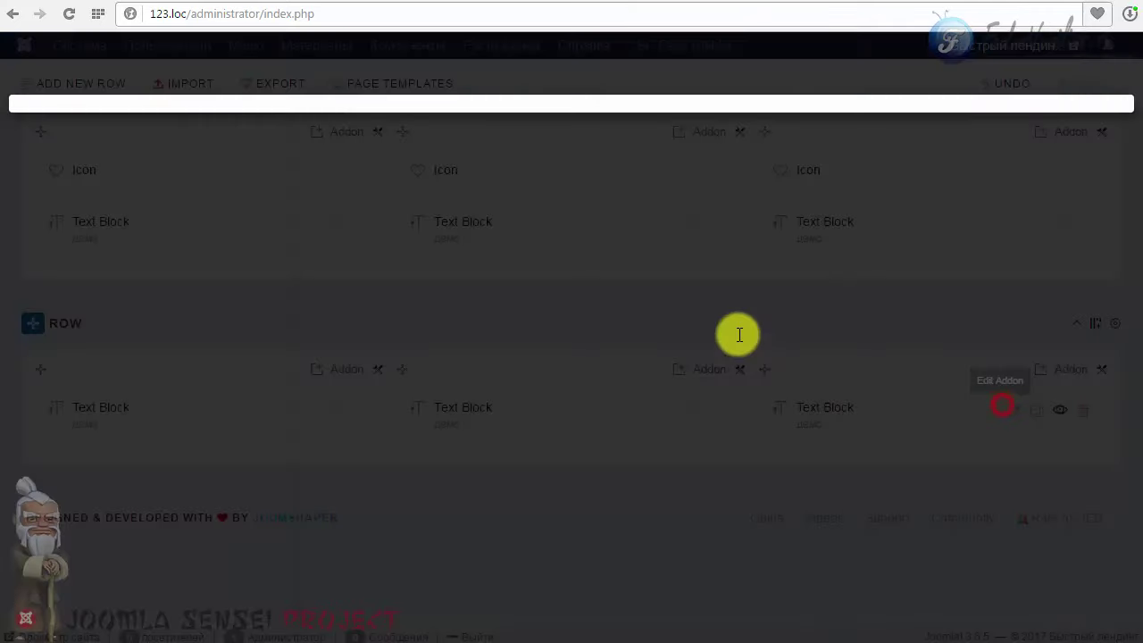
pyautogui.click(393, 125)
pyautogui.scroll(-4, 437, 353)
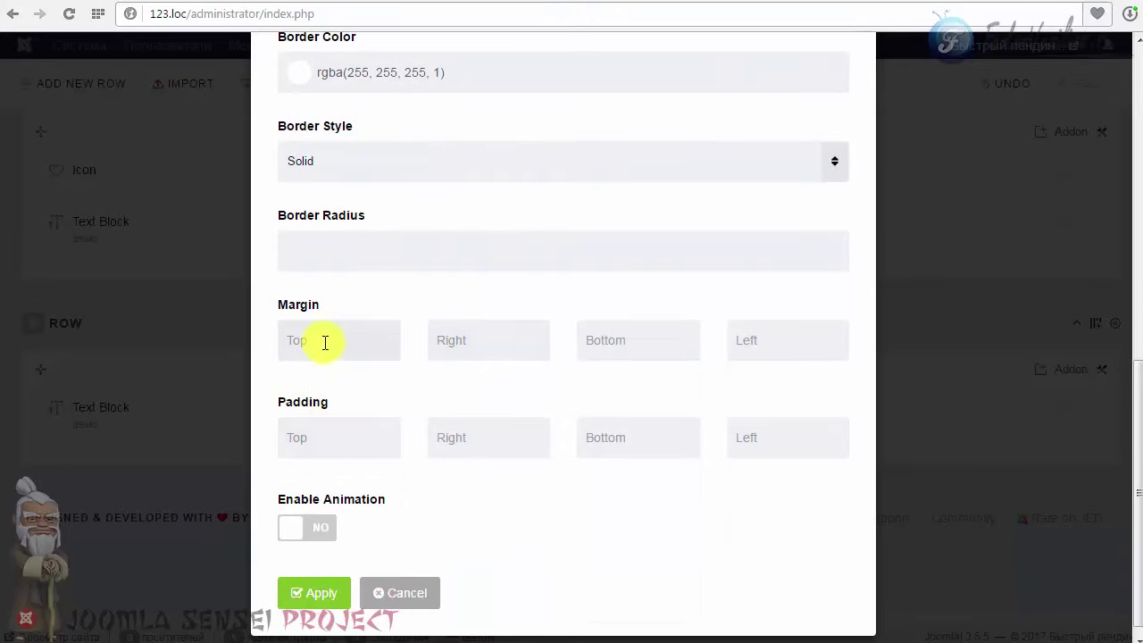
pyautogui.rightClick(325, 343)
pyautogui.click(352, 441)
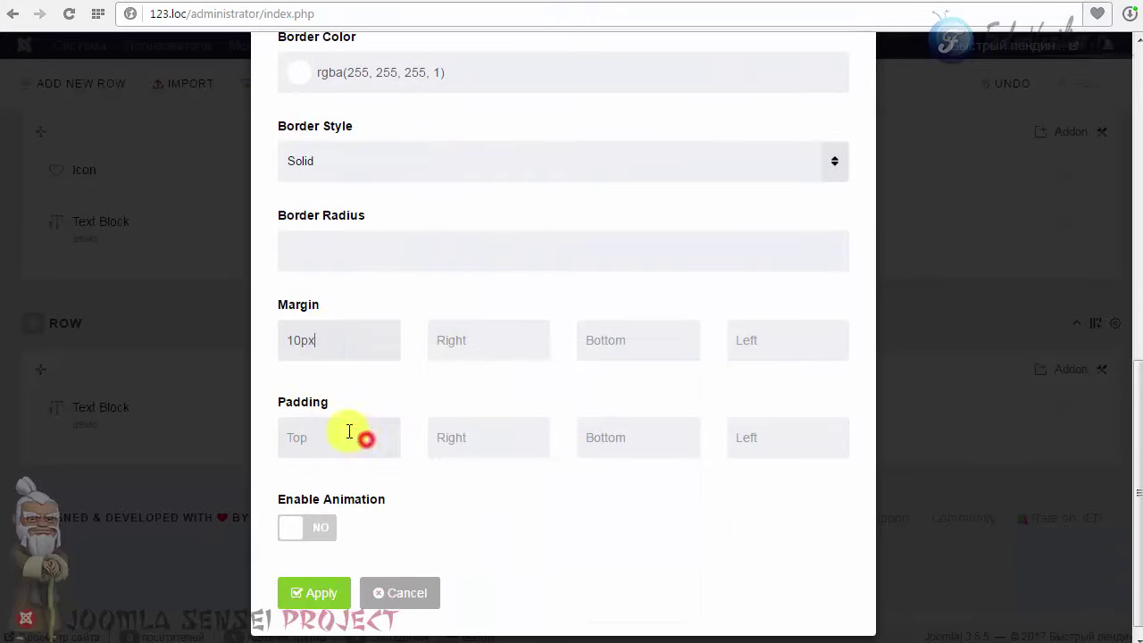
pyautogui.rightClick(512, 343)
pyautogui.click(536, 442)
pyautogui.rightClick(621, 340)
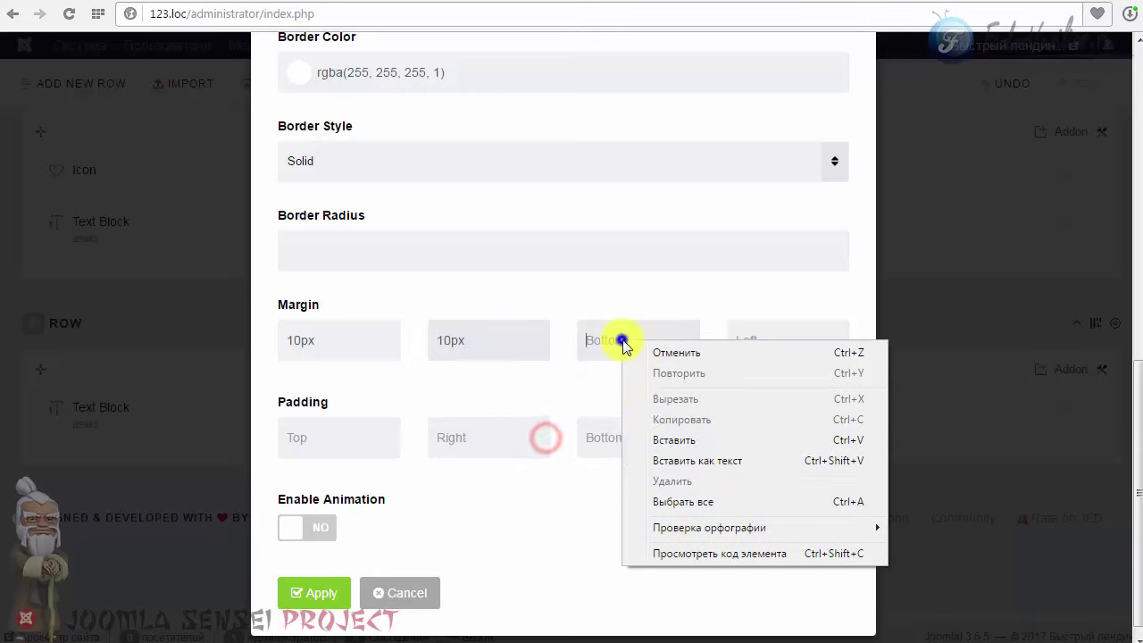
pyautogui.click(674, 442)
pyautogui.rightClick(757, 342)
pyautogui.click(803, 439)
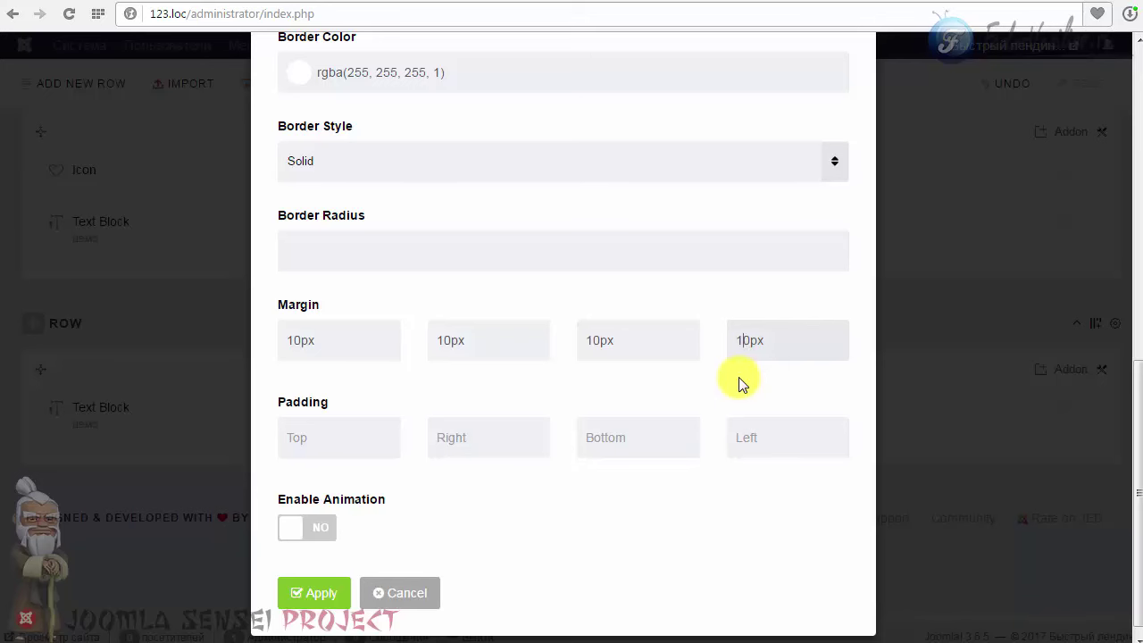
# Set the third text block's left and right margins to 0px, apply the settings and save the page.
pyautogui.press('BackSpace')
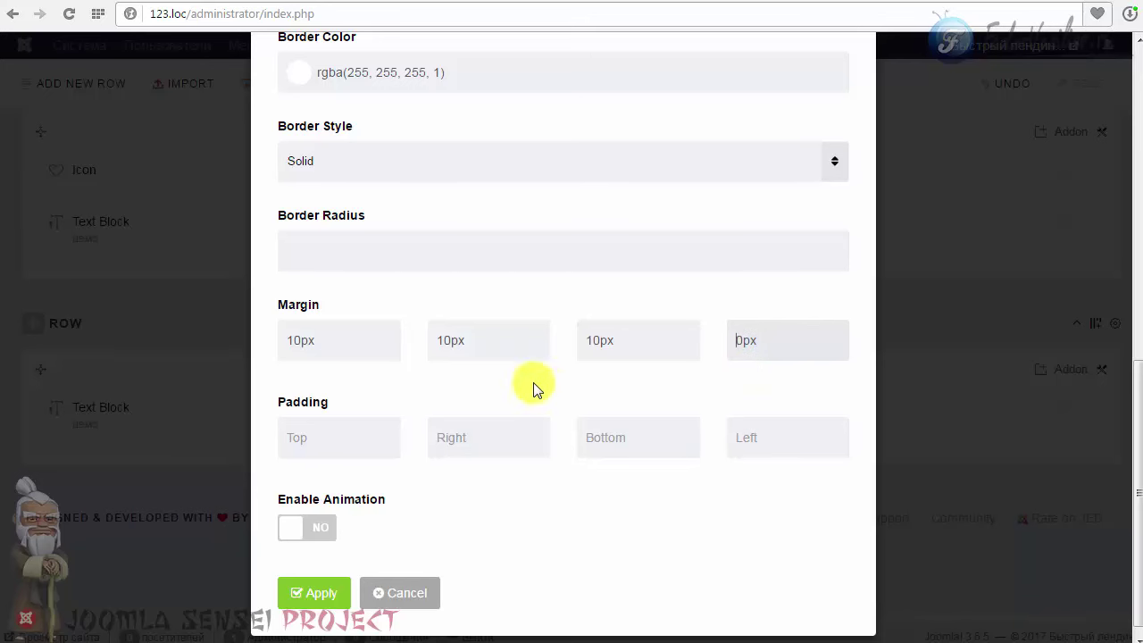
pyautogui.click(444, 339)
pyautogui.press('BackSpace')
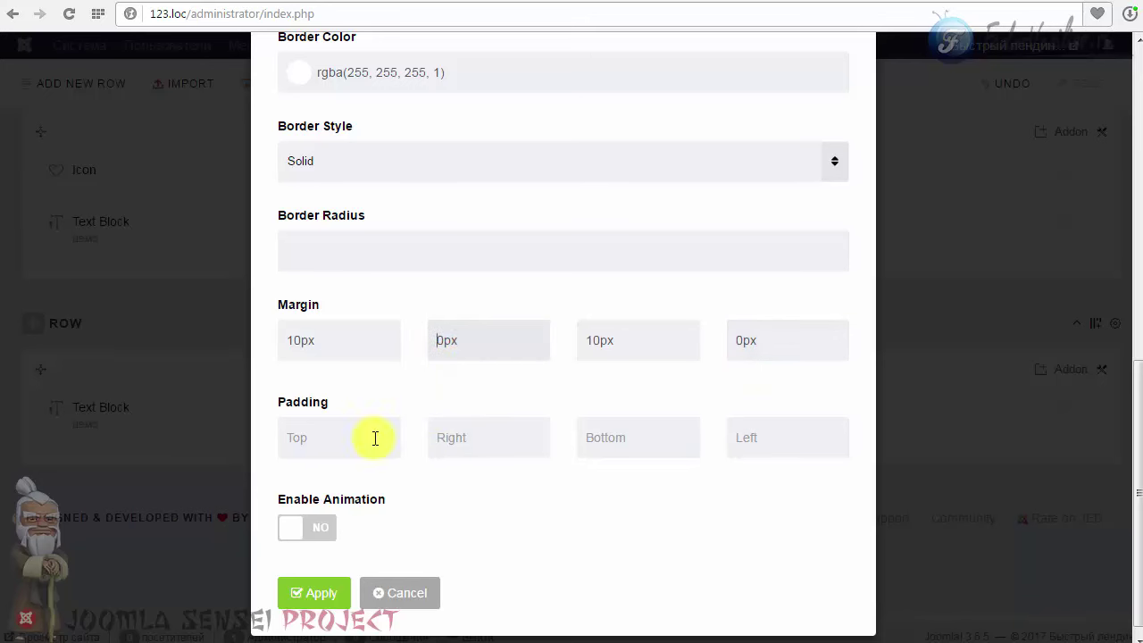
pyautogui.click(312, 593)
pyautogui.scroll(5, 649, 387)
pyautogui.click(622, 132)
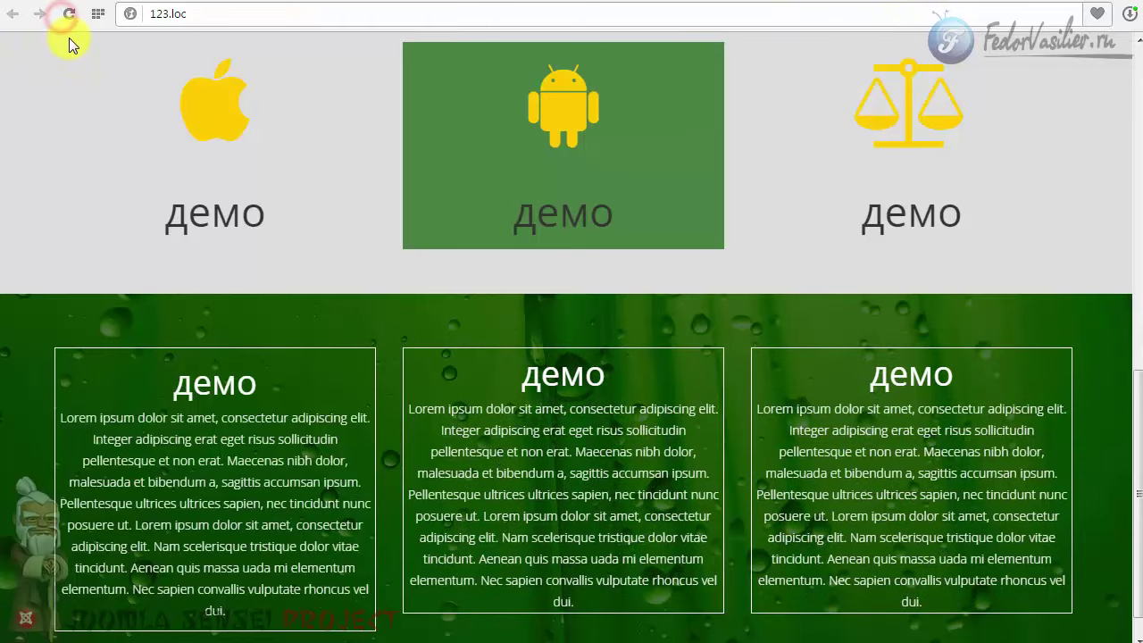
# Check the spacing between the three bordered text columns on the 123.loc page, including in the iPhone 5 device view.
pyautogui.moveTo(1130, 451); pyautogui.dragTo(1134, 482)
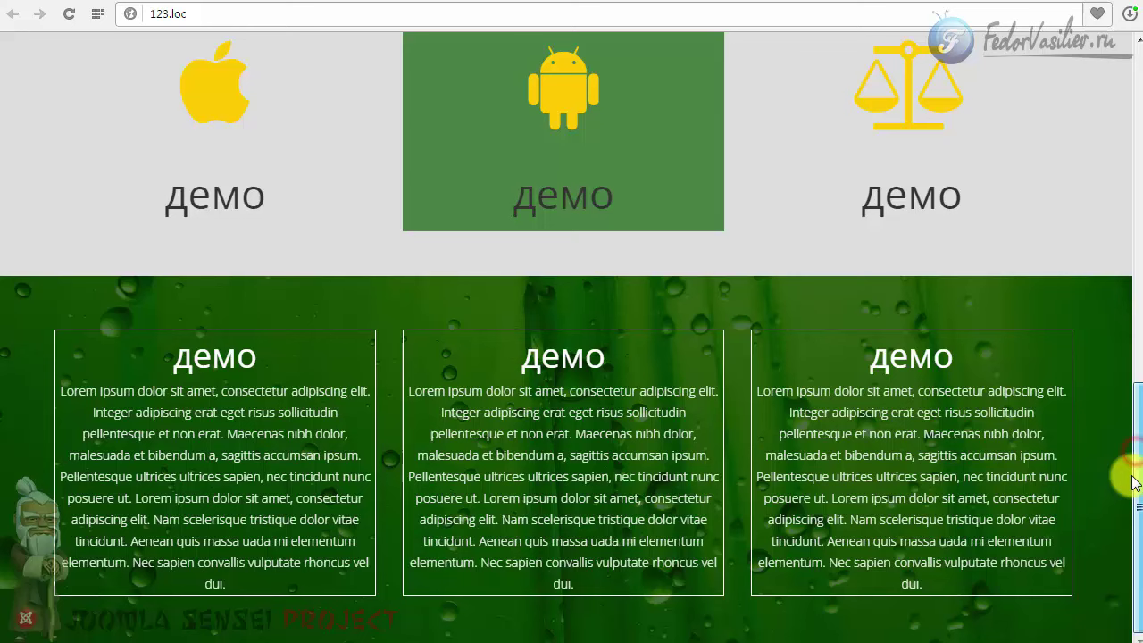
pyautogui.rightClick(544, 314)
pyautogui.click(605, 577)
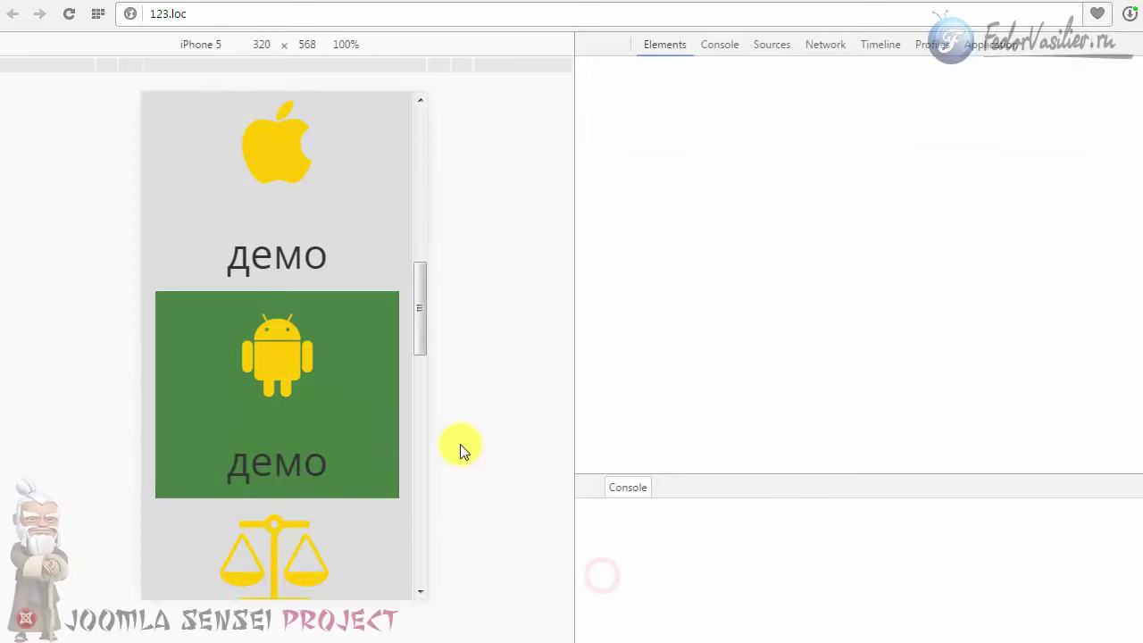
pyautogui.moveTo(423, 318); pyautogui.dragTo(420, 428)
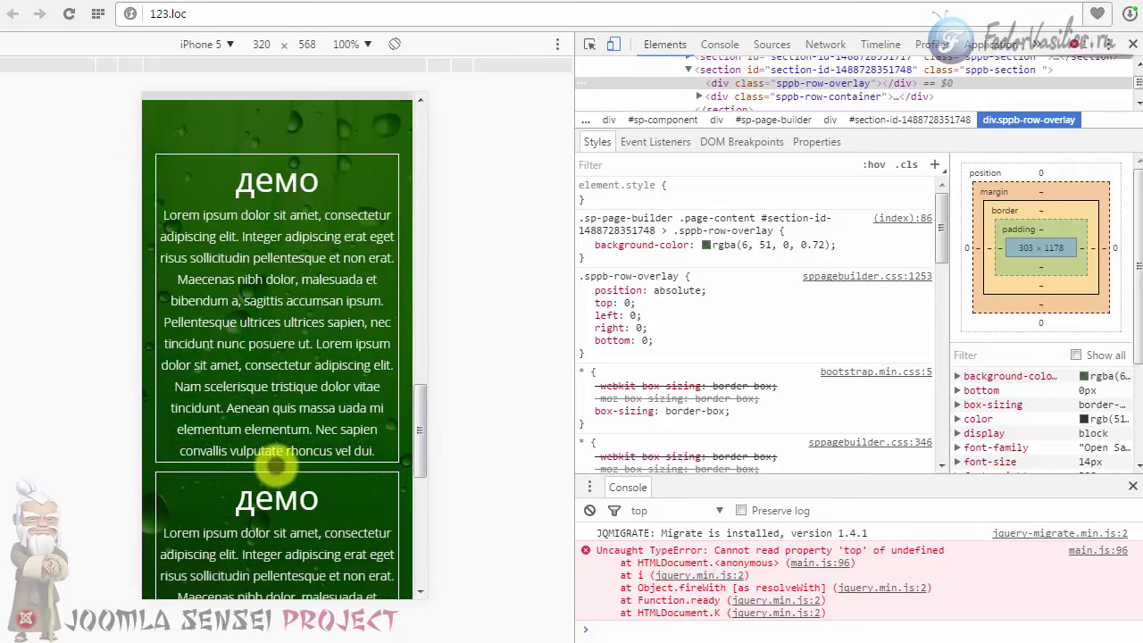
pyautogui.moveTo(422, 434); pyautogui.dragTo(492, 434)
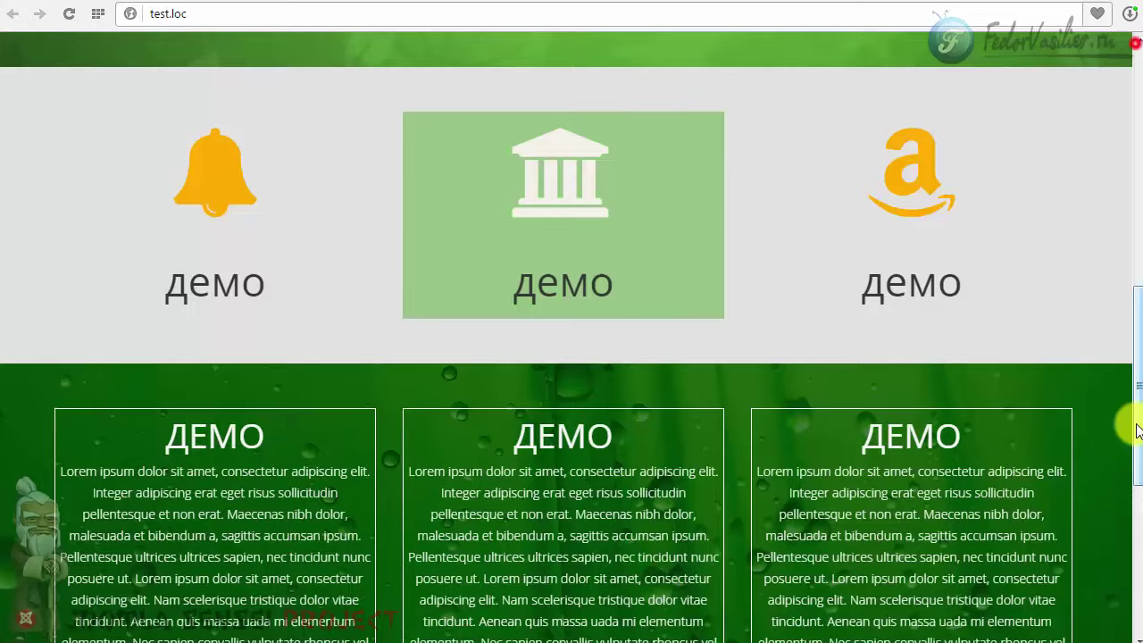
# Examine the dark footer row with the copyright line below the text columns on the test.loc page.
pyautogui.moveTo(1138, 430); pyautogui.dragTo(1126, 577)
pyautogui.scroll(1, 510, 465)
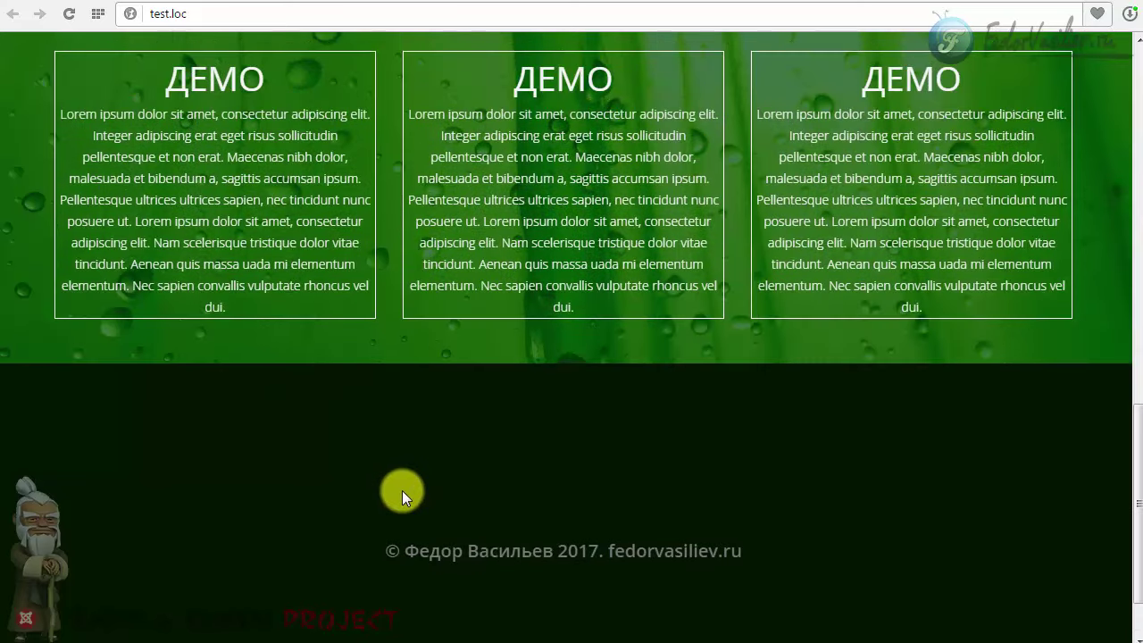
pyautogui.scroll(-1, 429, 464)
pyautogui.scroll(3, 404, 438)
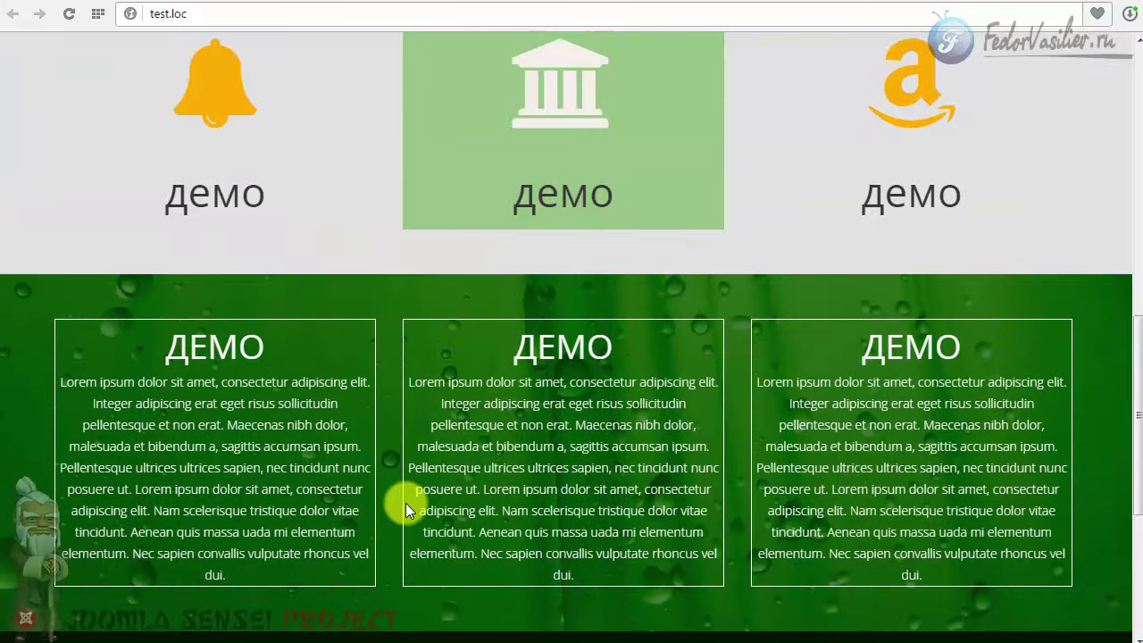
pyautogui.scroll(-3, 472, 480)
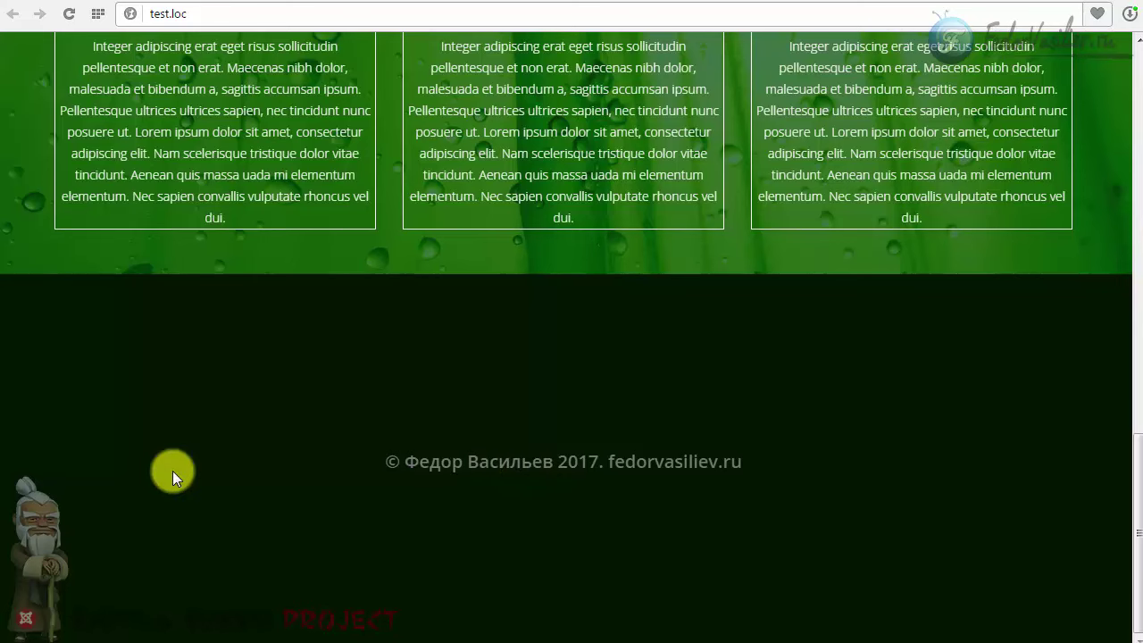
pyautogui.scroll(3, 740, 506)
pyautogui.scroll(-3, 740, 506)
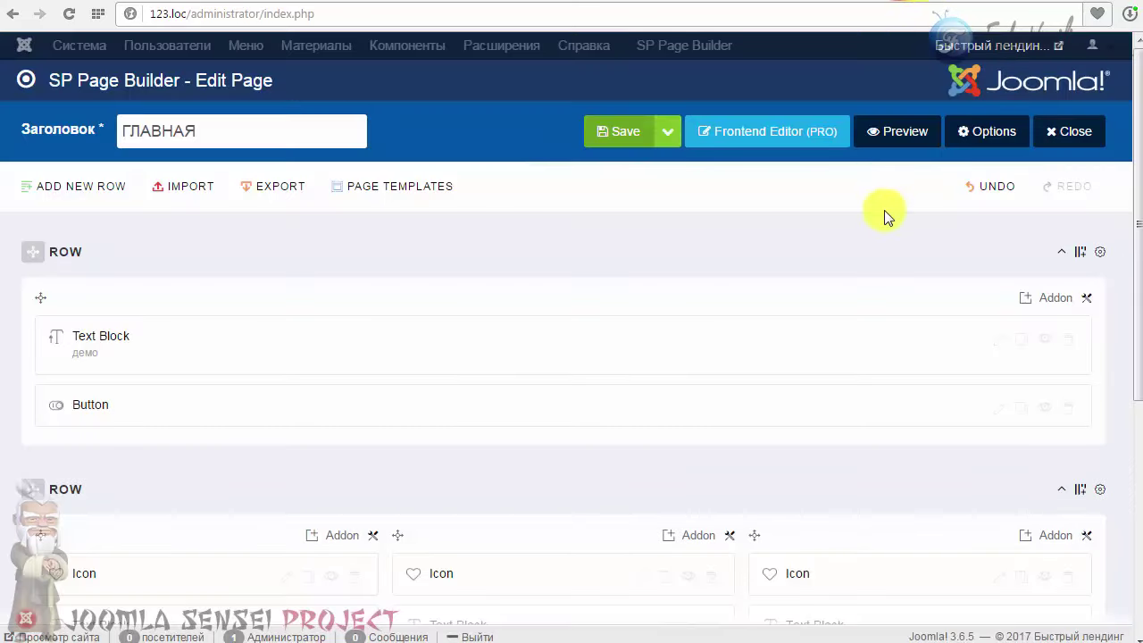
# Add a new empty row below the water-drop row in the 123.loc page editor.
pyautogui.scroll(-5, 884, 209)
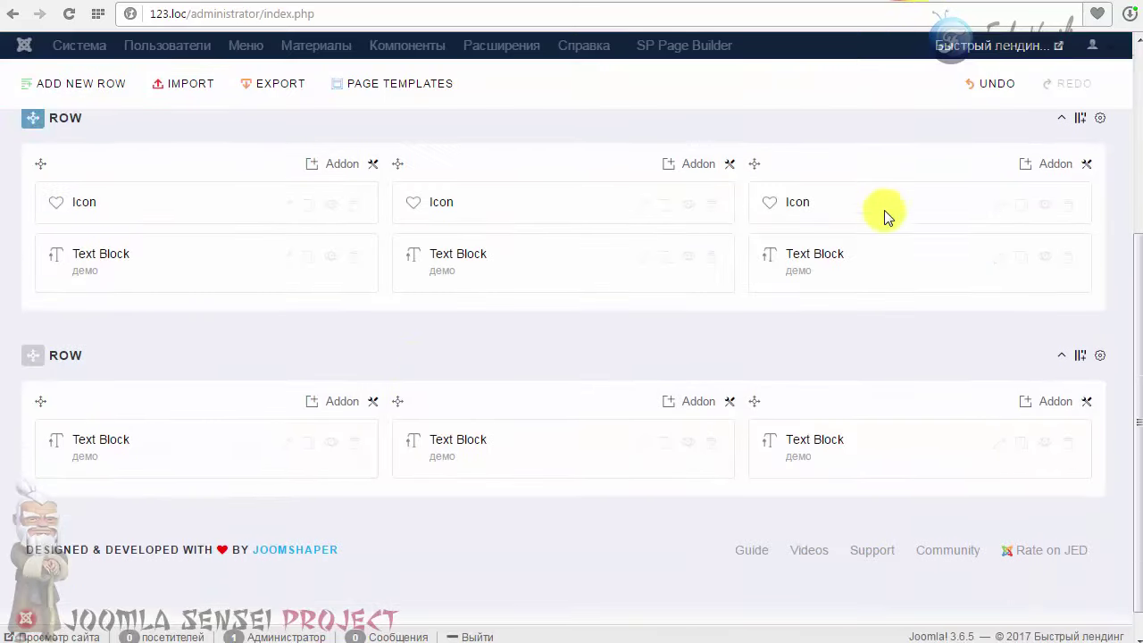
pyautogui.scroll(5, 107, 362)
pyautogui.click(87, 185)
pyautogui.scroll(-7, 694, 220)
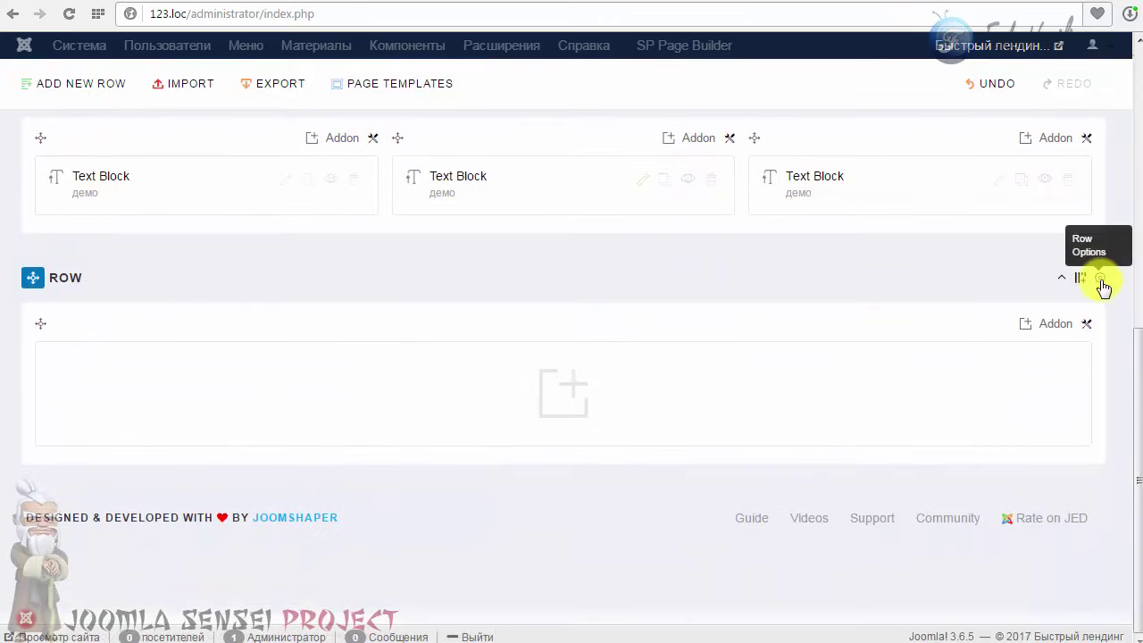
# Set the new row's background color to rgba(2, 20, 0, 1) in its row style options and apply it.
pyautogui.click(1101, 277)
pyautogui.click(1035, 324)
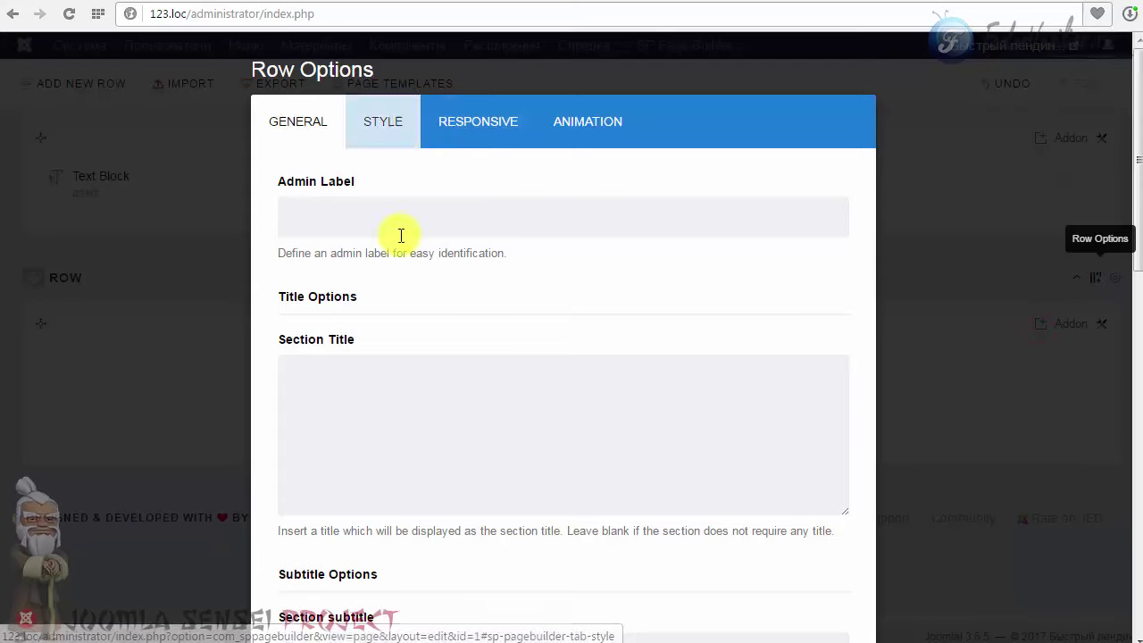
pyautogui.scroll(-5, 401, 225)
pyautogui.scroll(5, 401, 217)
pyautogui.click(373, 132)
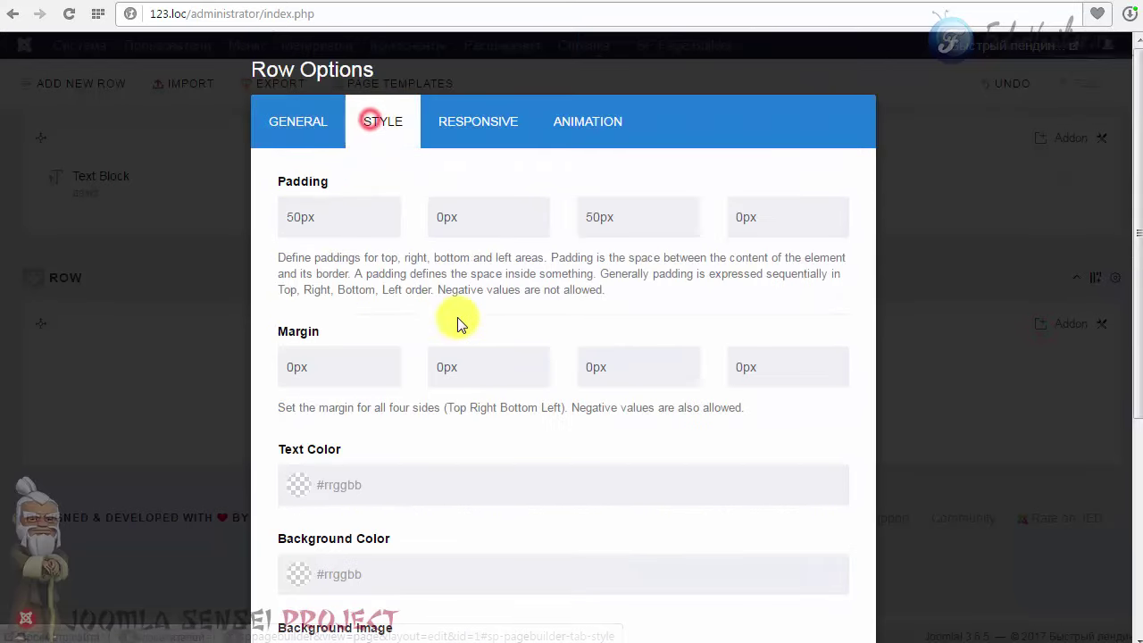
pyautogui.scroll(-2, 451, 318)
pyautogui.rightClick(313, 399)
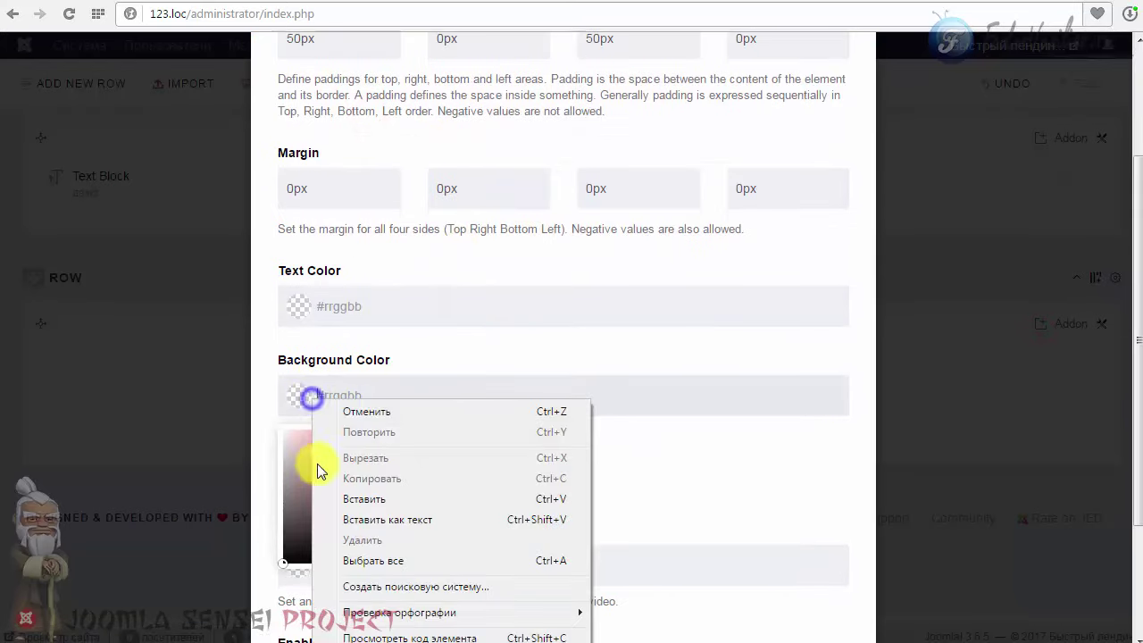
pyautogui.click(355, 505)
pyautogui.click(576, 473)
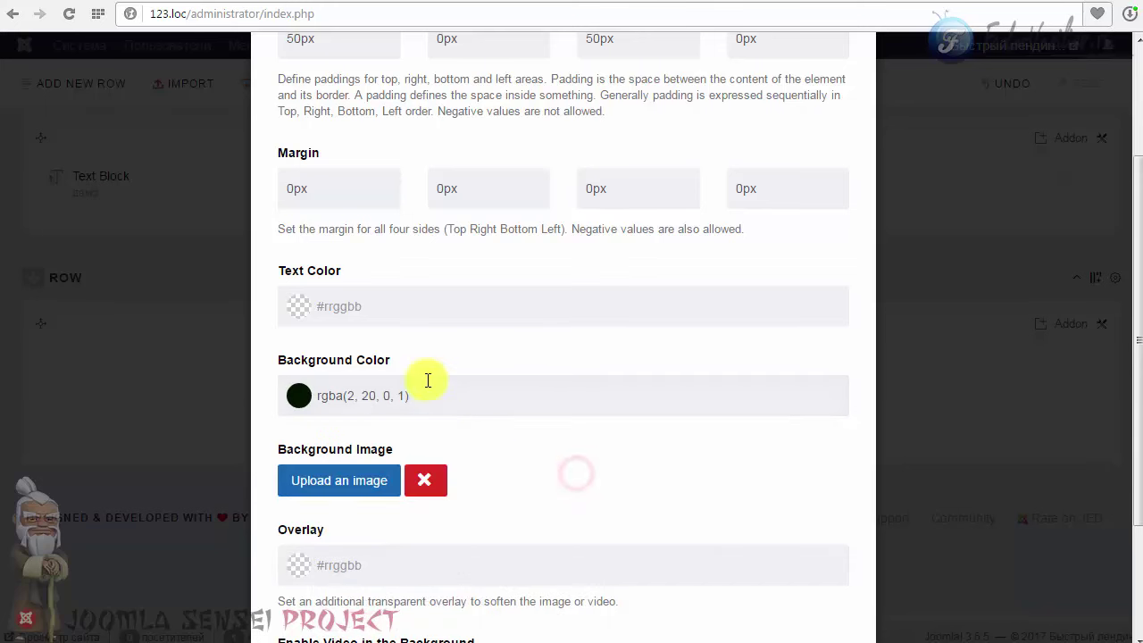
pyautogui.scroll(-2, 428, 378)
pyautogui.click(337, 569)
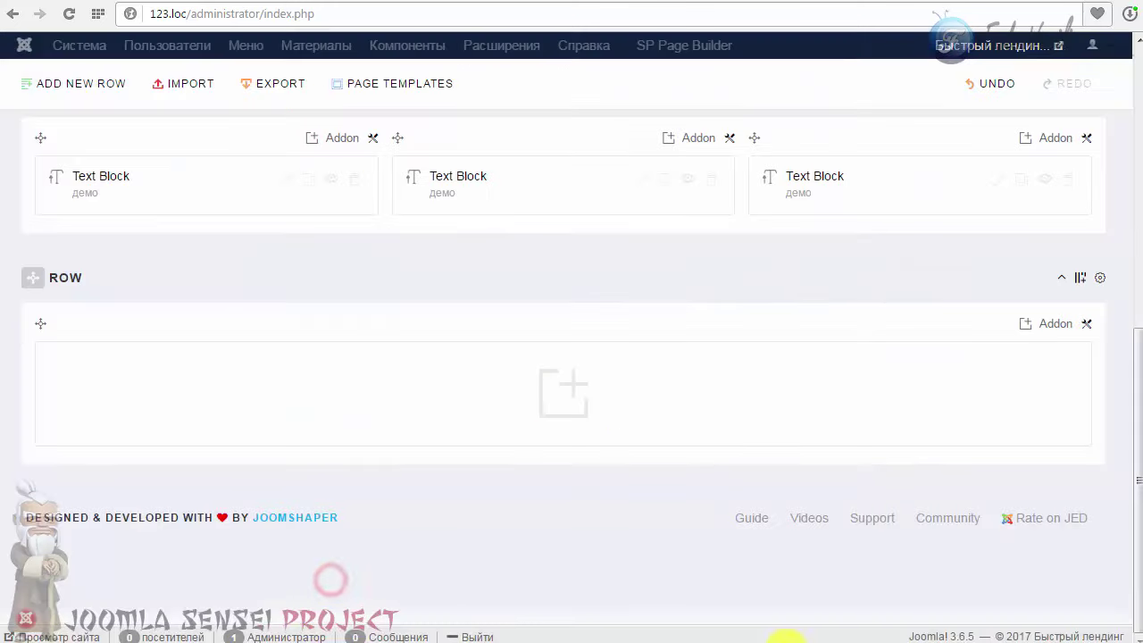
# Reload the 123.loc page and compare its dark bottom row with the footer on test.loc.
pyautogui.hotkey('ctrl', 'Tab')
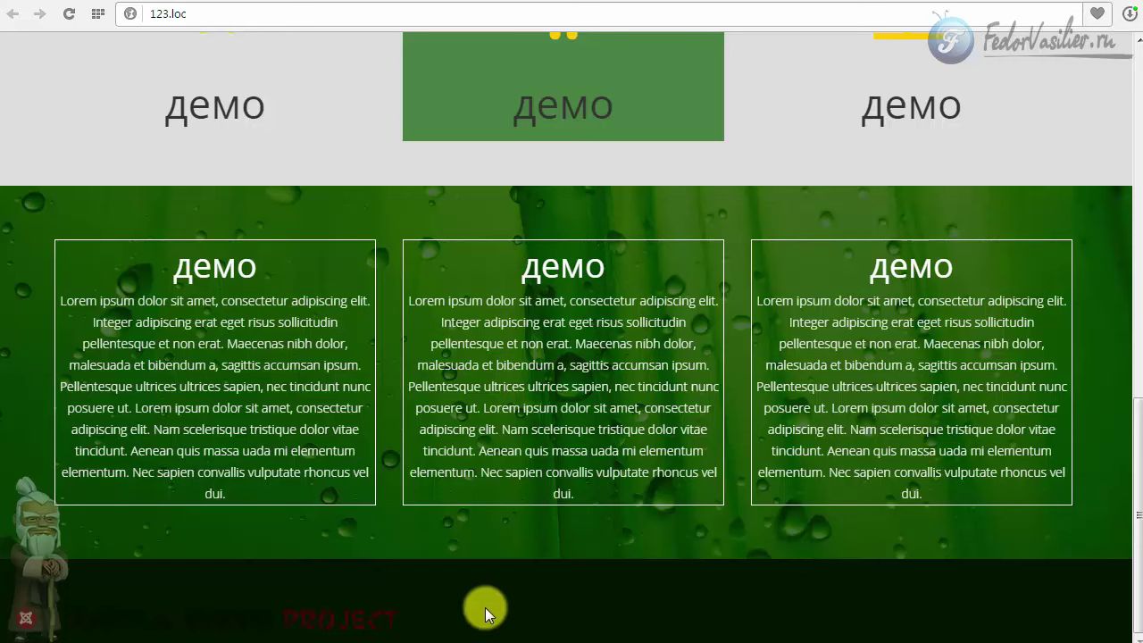
pyautogui.press('F5')
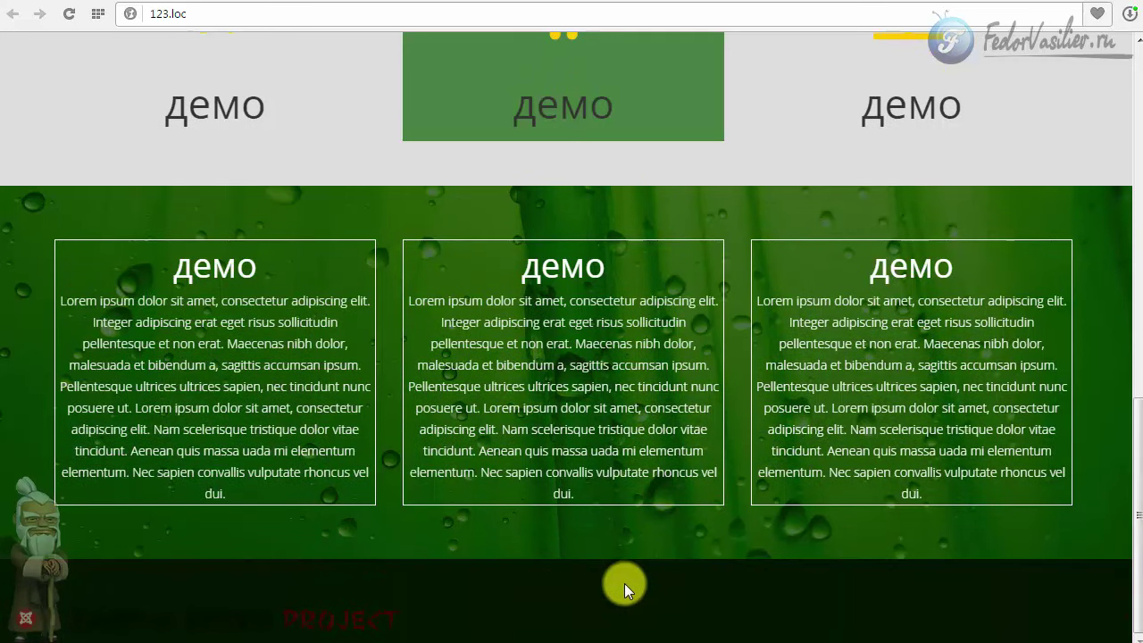
pyautogui.click(864, 3)
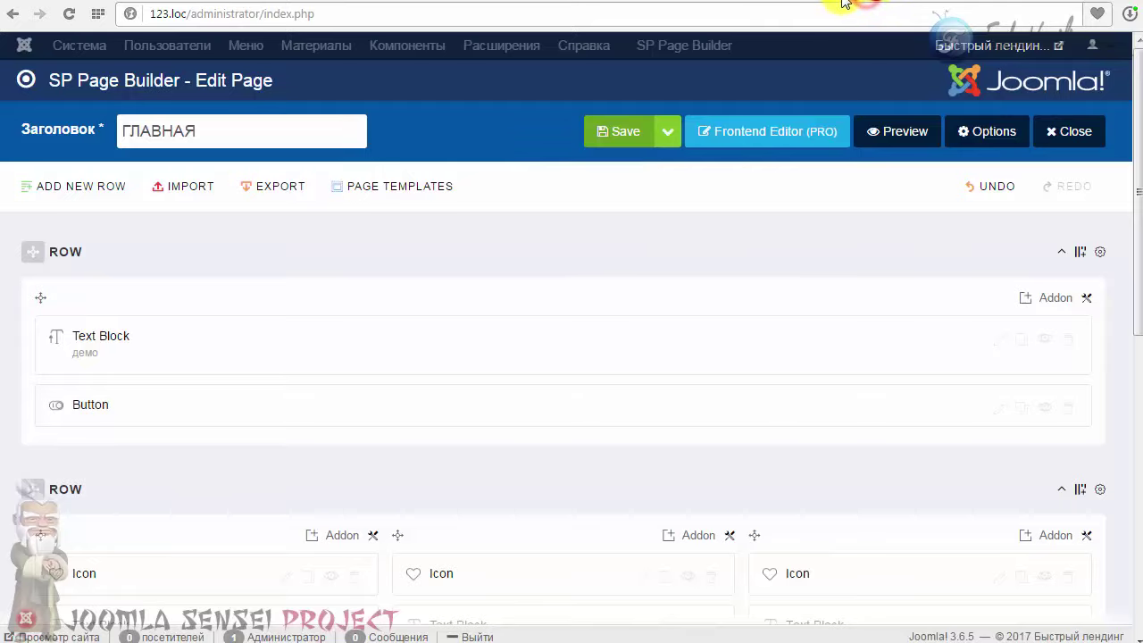
pyautogui.click(842, 3)
pyautogui.press('F5')
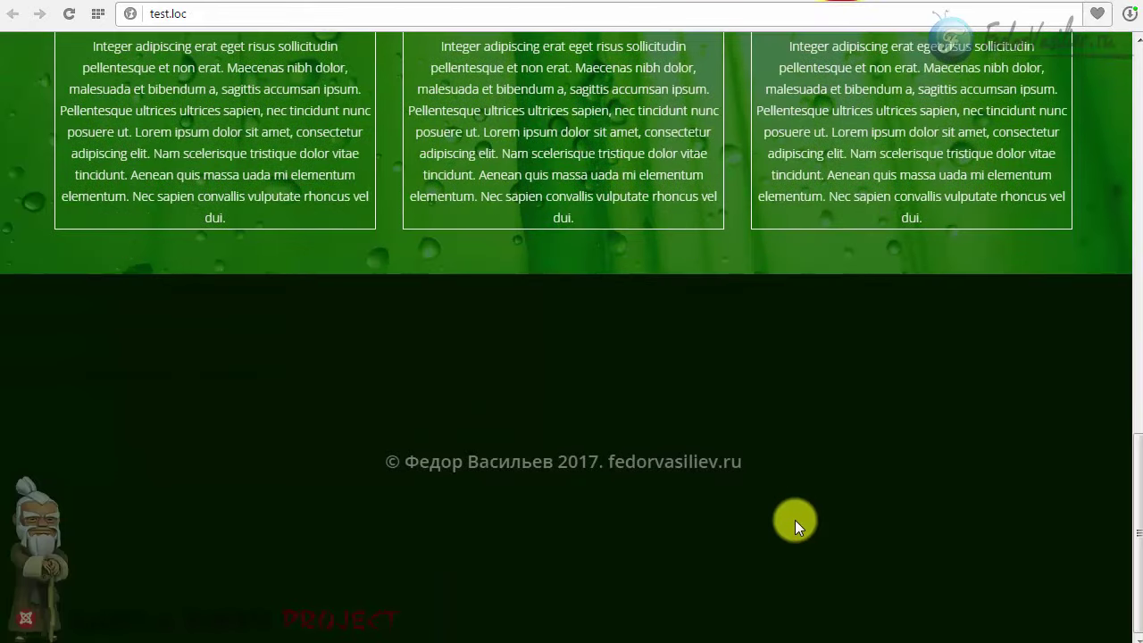
# Add a Text Block to the new empty row, titled with the copyright line: owner's name, 2017 and site address.
pyautogui.hotkey('ctrl', 'Tab')
pyautogui.scroll(-7, 545, 387)
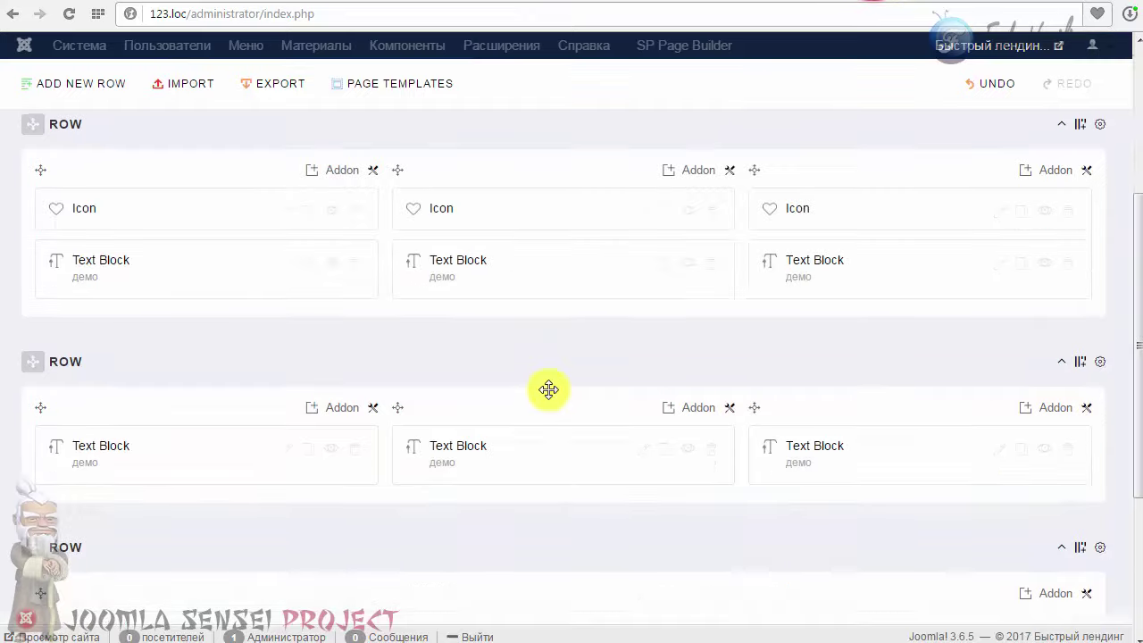
pyautogui.click(573, 407)
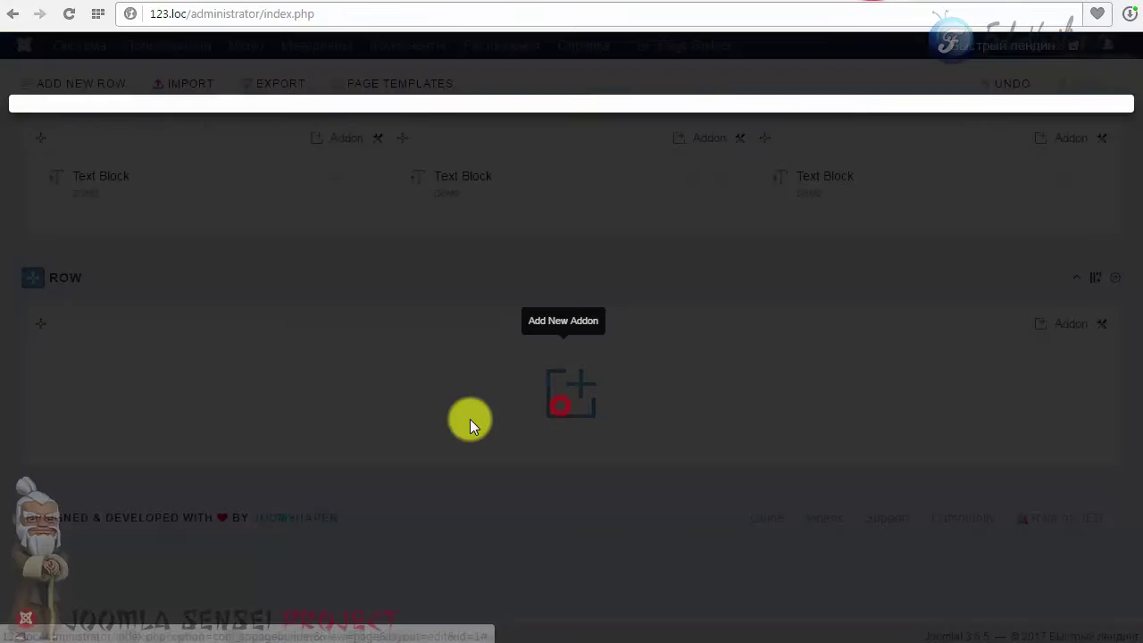
pyautogui.click(658, 342)
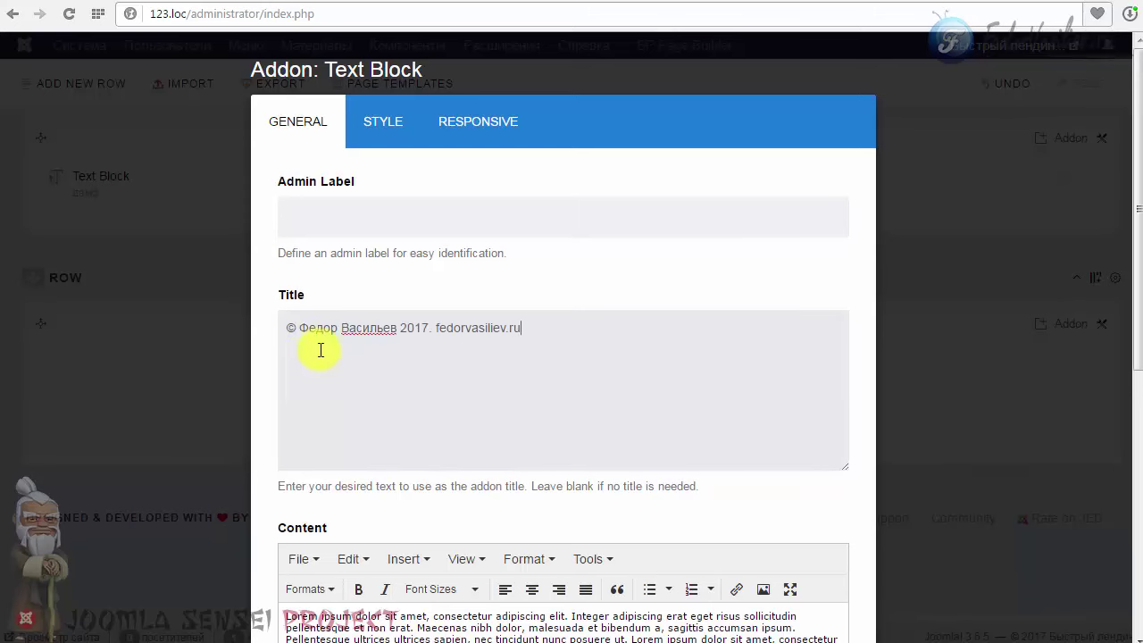
# Set the copyright title's font size to 20 and its top and bottom margins to 200.
pyautogui.scroll(-2, 551, 362)
pyautogui.click(378, 440)
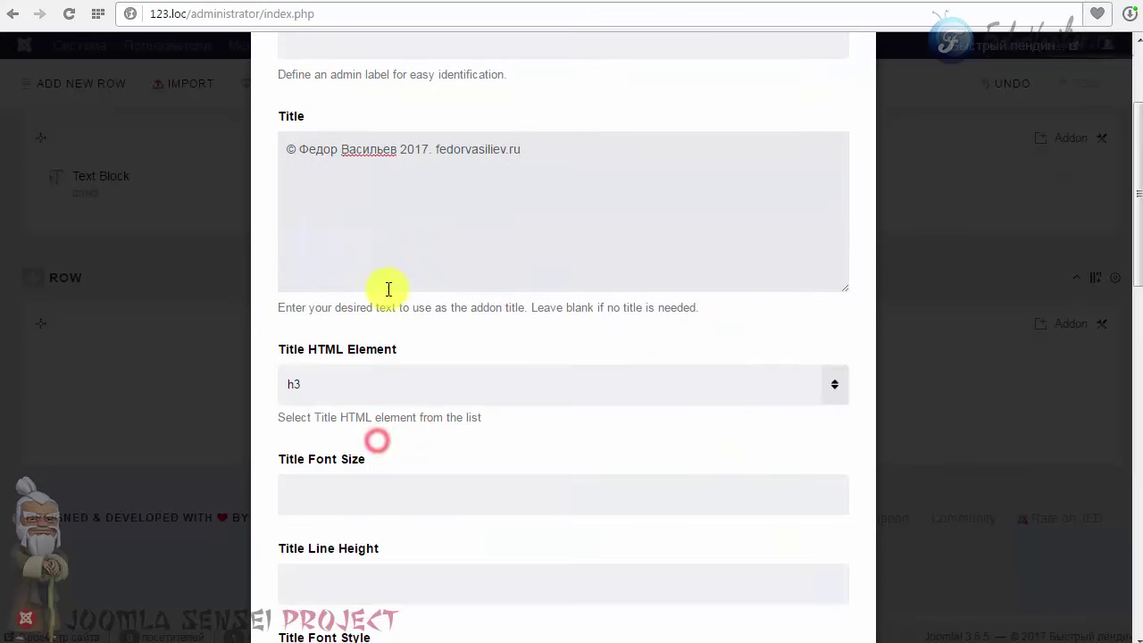
pyautogui.scroll(-2, 388, 289)
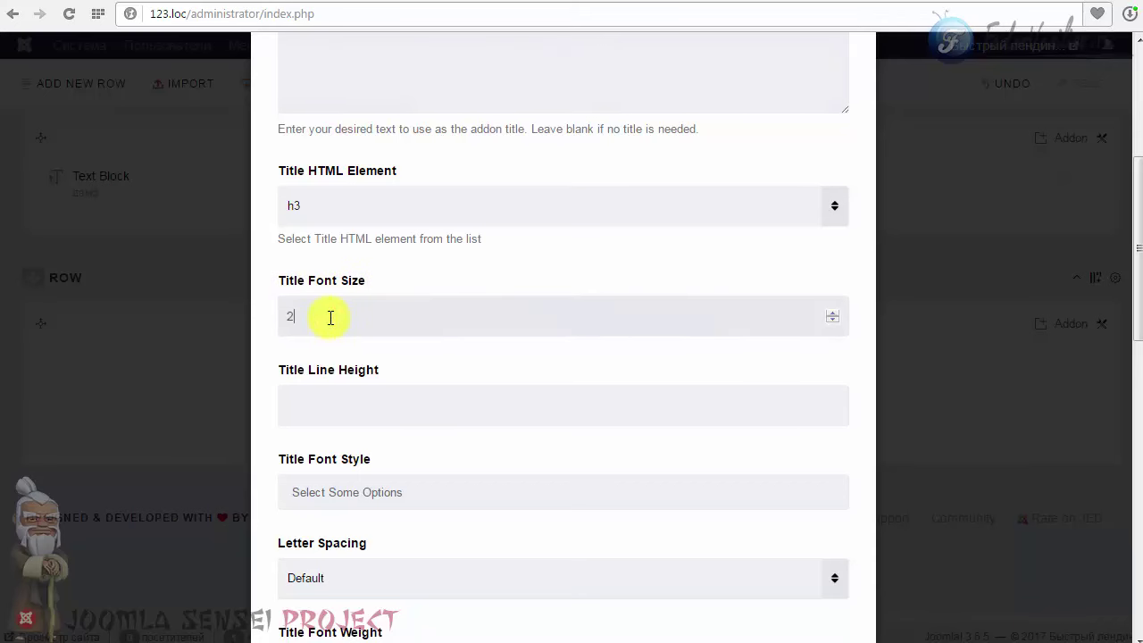
pyautogui.scroll(-4, 393, 362)
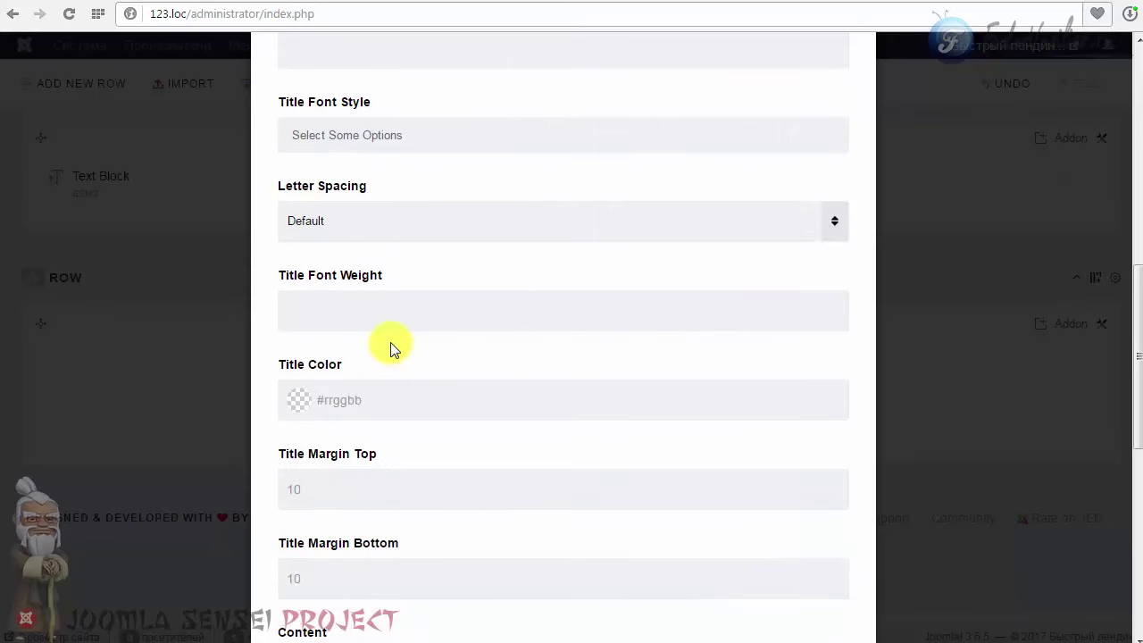
pyautogui.scroll(-1, 368, 307)
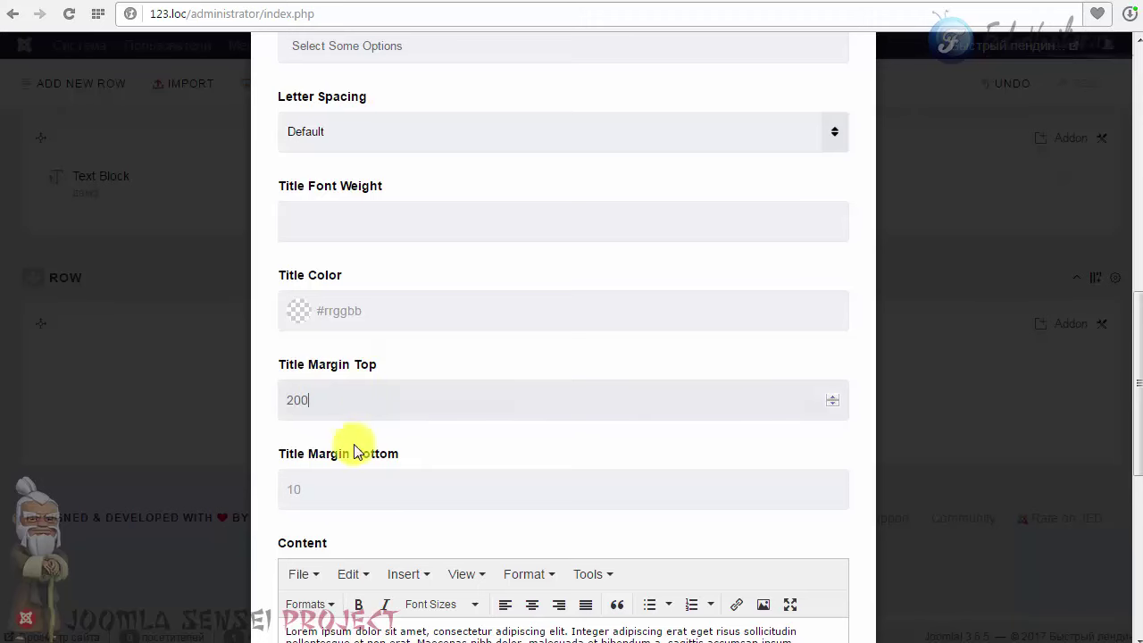
pyautogui.write('00')
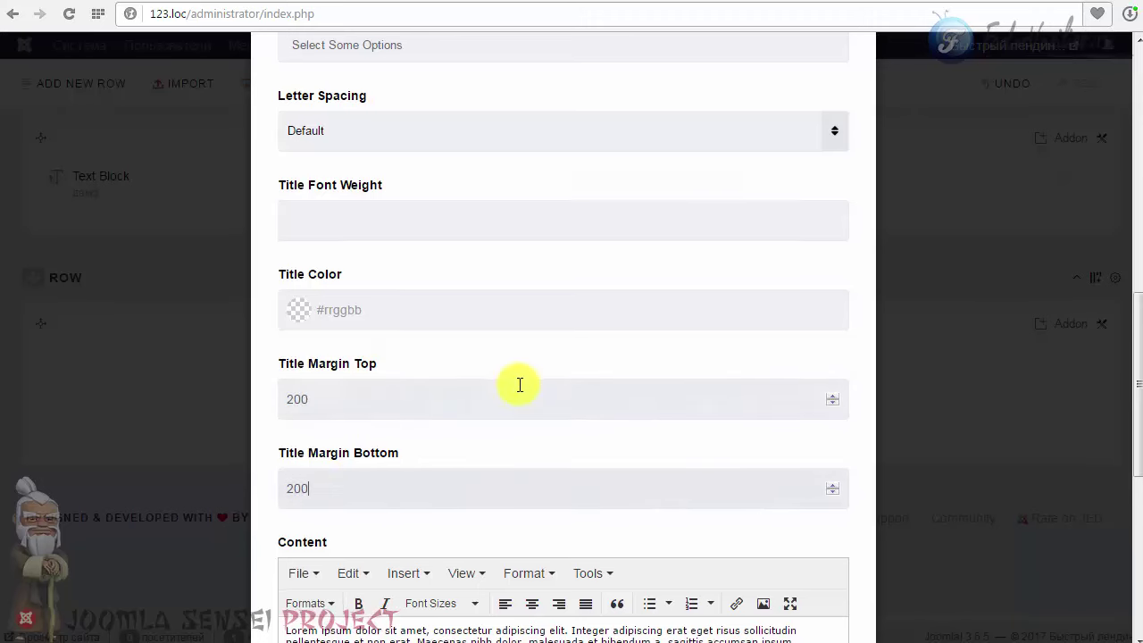
# Delete the Lorem ipsum placeholder from the text block's content and set the content alignment to Center.
pyautogui.scroll(-3, 492, 429)
pyautogui.click(487, 423)
pyautogui.moveTo(598, 409); pyautogui.dragTo(193, 313)
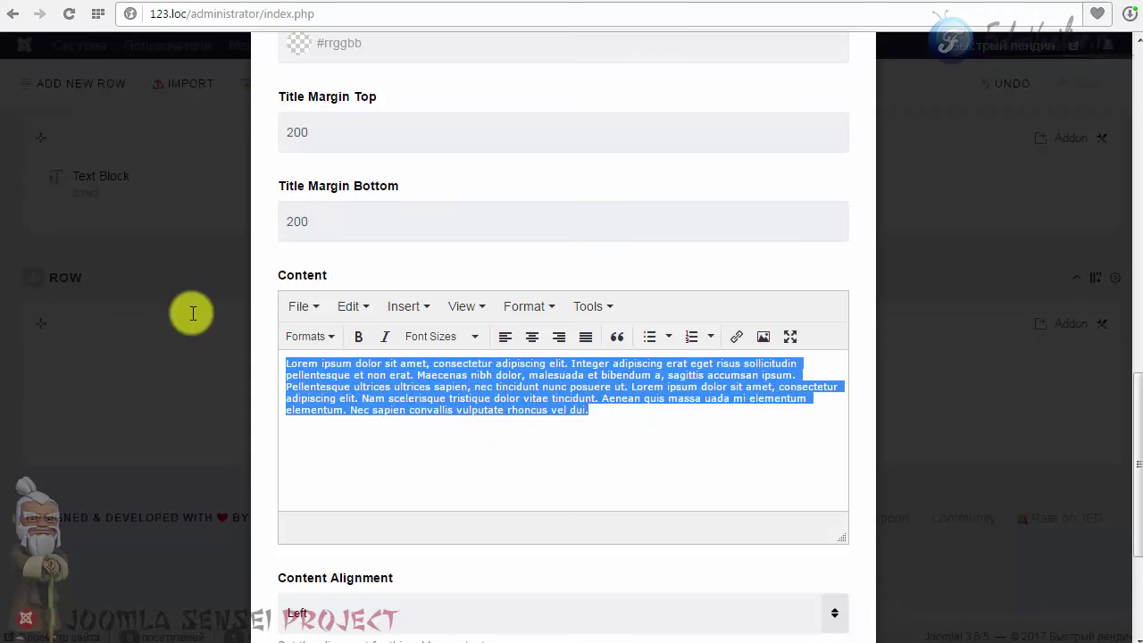
pyautogui.press('Delete')
pyautogui.scroll(-3, 459, 432)
pyautogui.click(399, 369)
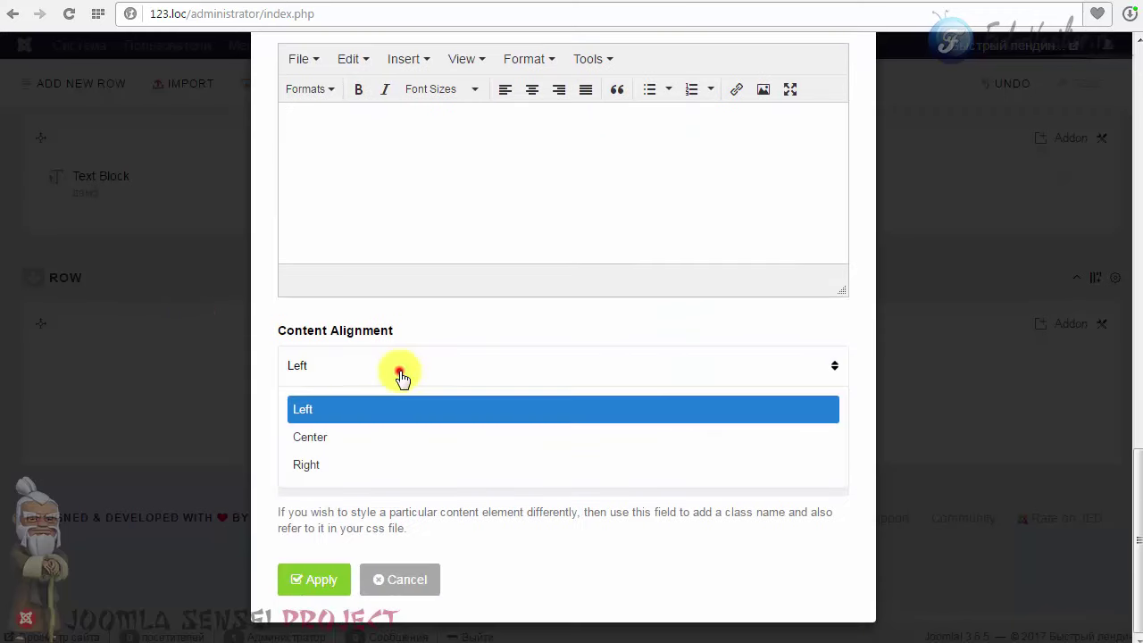
pyautogui.click(325, 445)
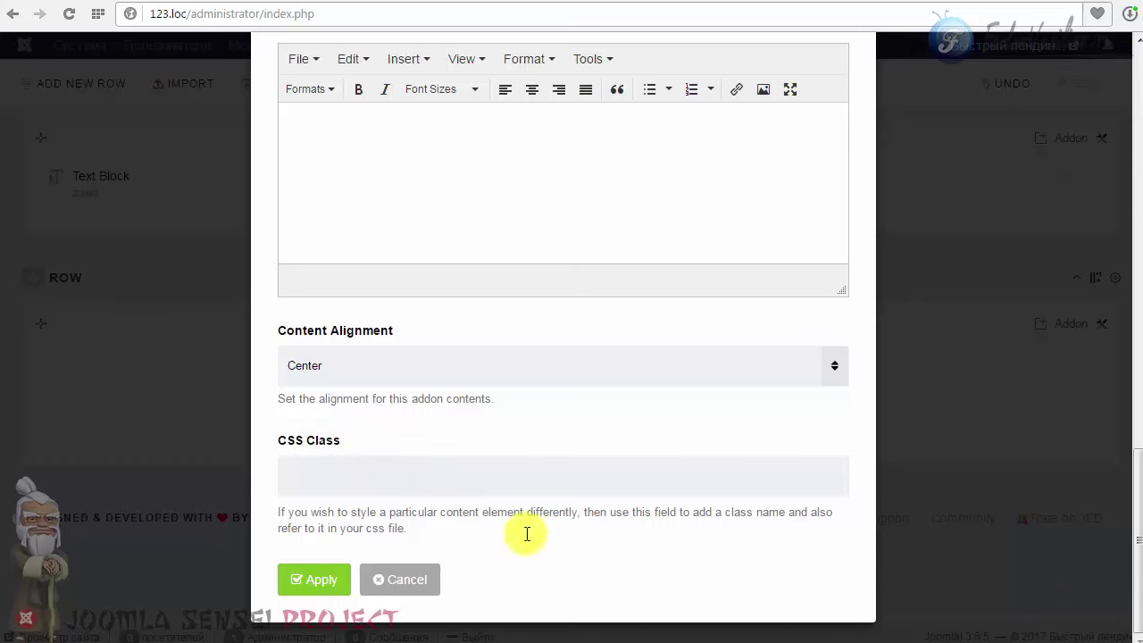
# Set the title color to rgba(122, 122, 122, 1) and apply the text block settings.
pyautogui.scroll(10, 429, 527)
pyautogui.click(335, 508)
pyautogui.rightClick(336, 509)
pyautogui.click(380, 607)
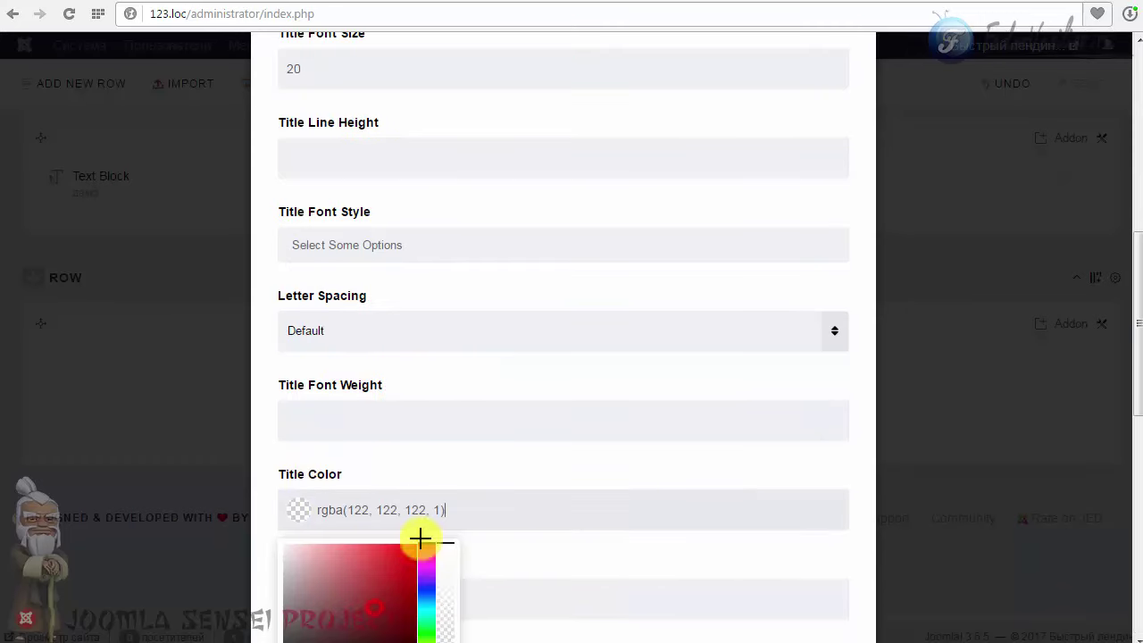
pyautogui.click(474, 560)
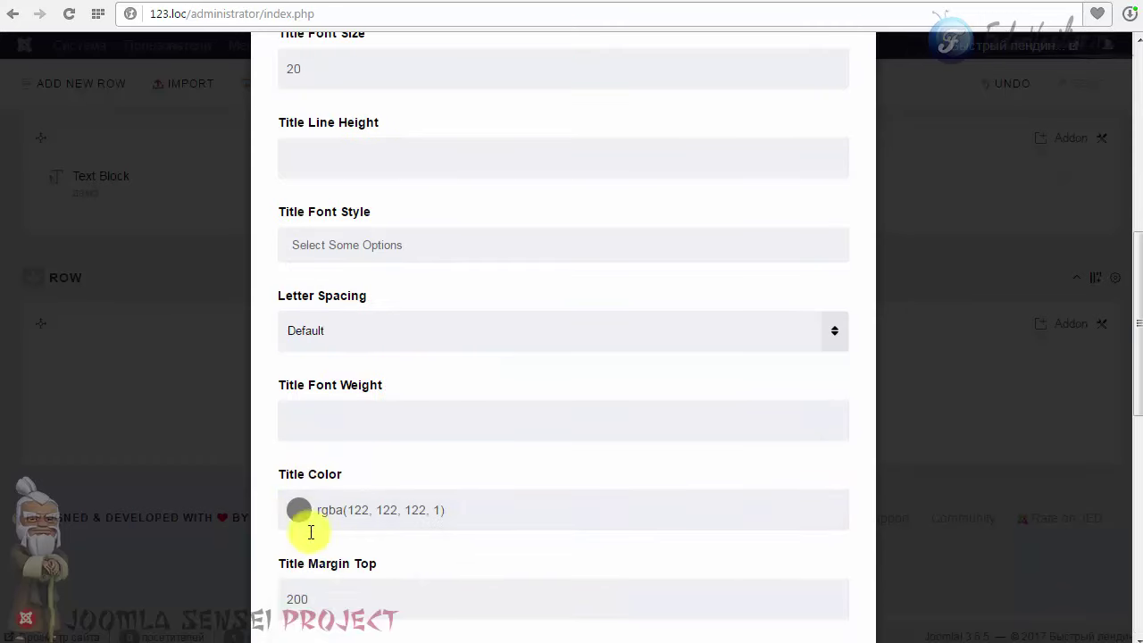
pyautogui.scroll(-2, 433, 532)
pyautogui.scroll(-4, 387, 436)
pyautogui.scroll(15, 387, 437)
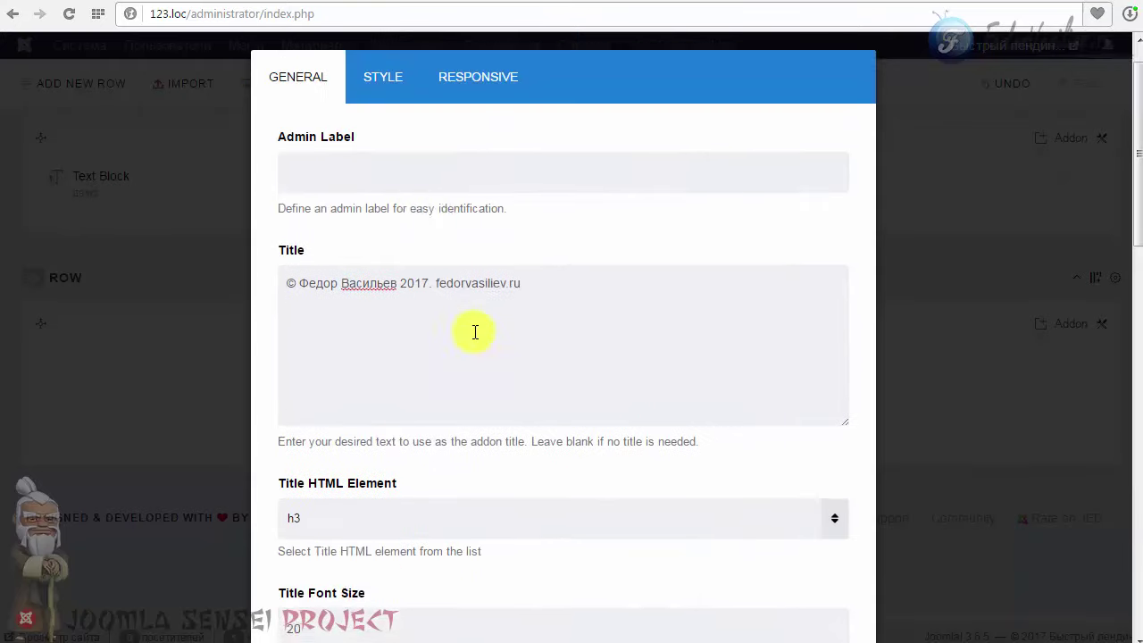
pyautogui.scroll(-10, 294, 561)
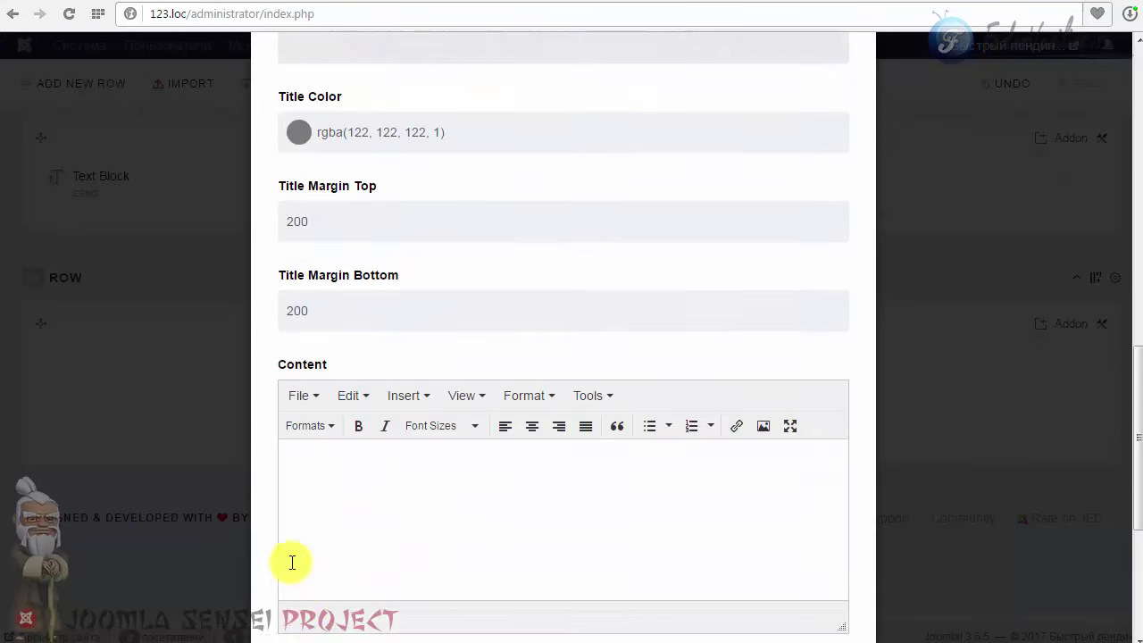
pyautogui.scroll(-3, 304, 598)
pyautogui.click(311, 582)
# Save the page and check the copyright line in the dark footer row on the reloaded 123.loc page.
pyautogui.scroll(10, 533, 467)
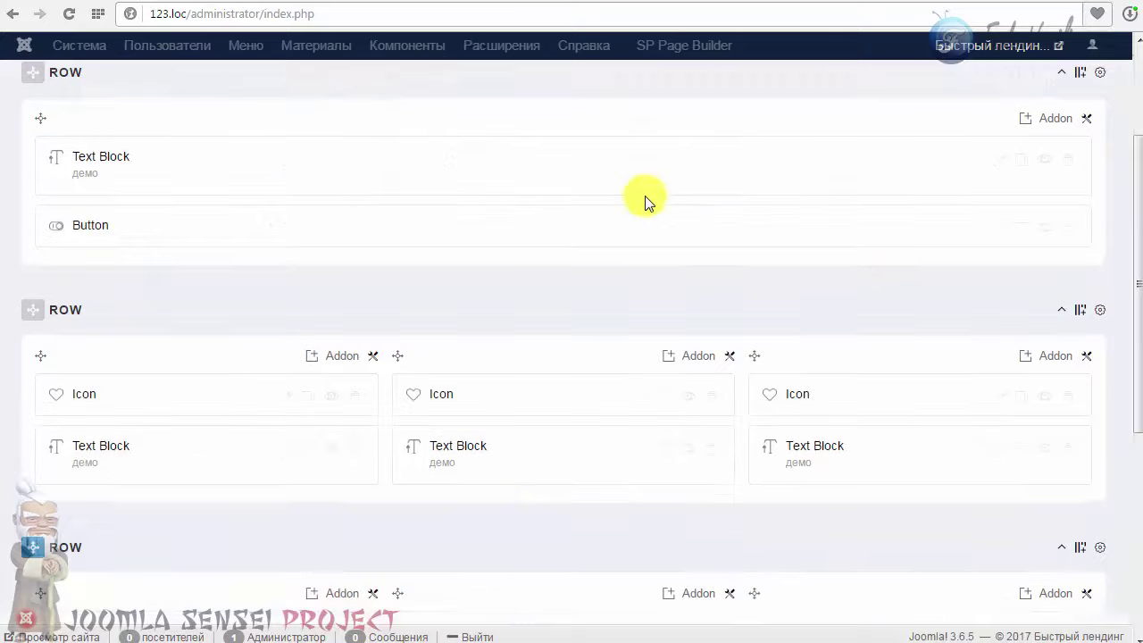
pyautogui.click(622, 131)
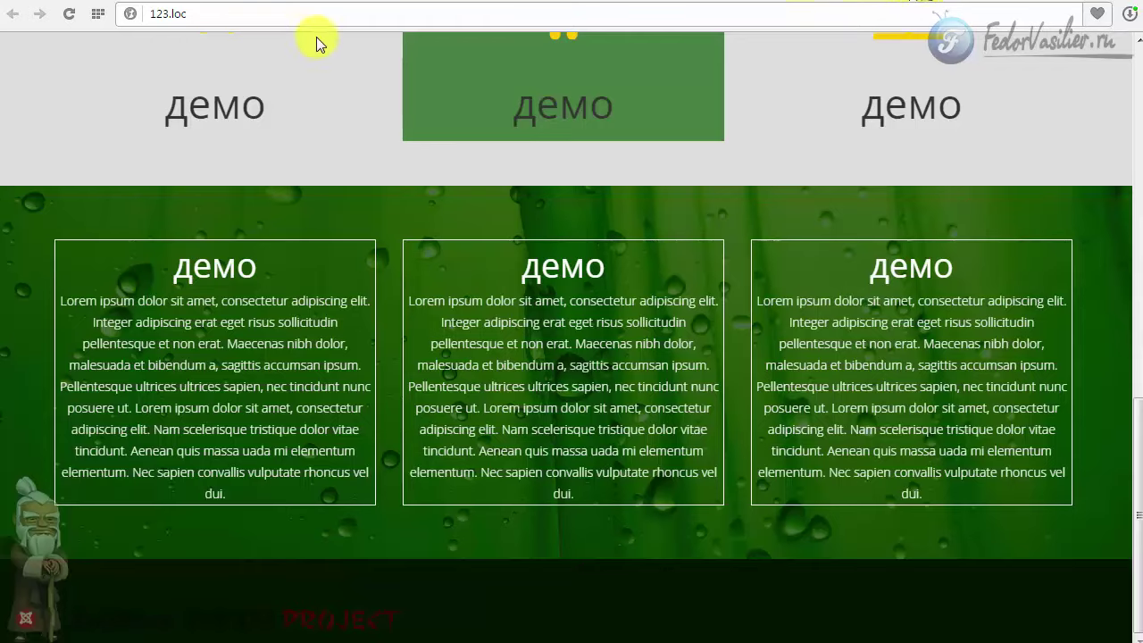
pyautogui.click(68, 16)
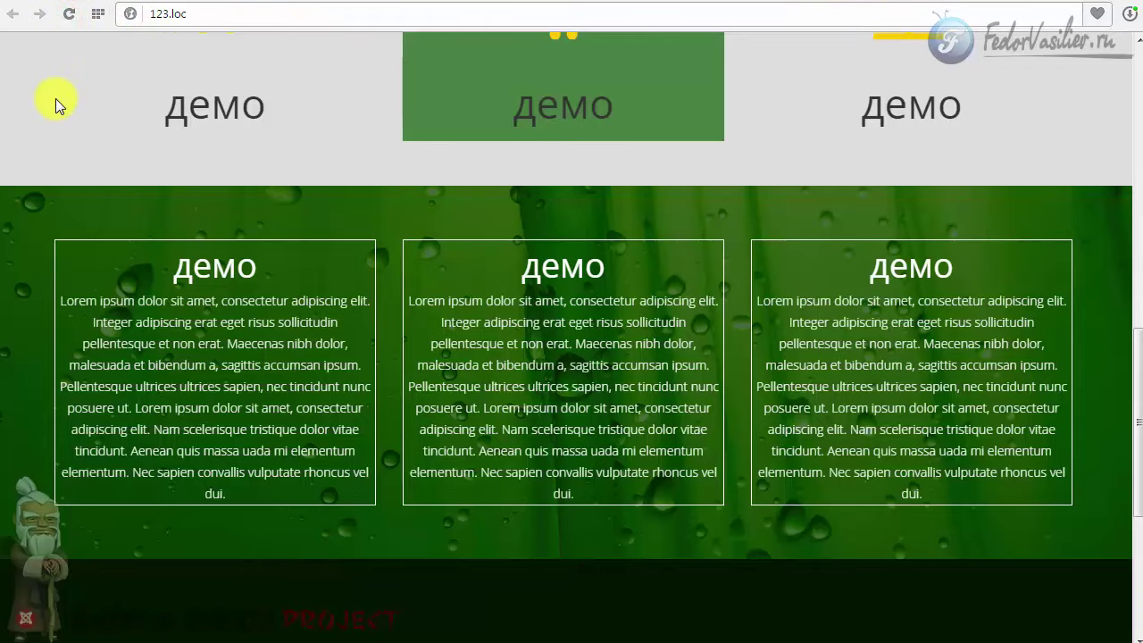
pyautogui.scroll(-4, 55, 98)
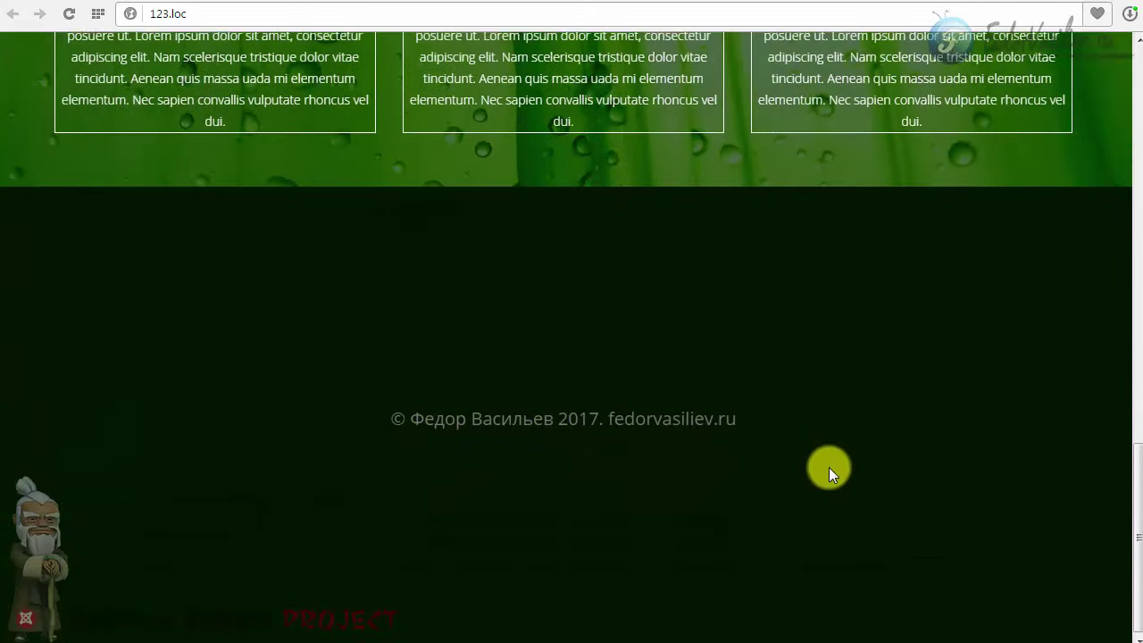
# Reload the 123.loc page and review its sections from the banner to the bordered text columns.
pyautogui.scroll(15, 829, 467)
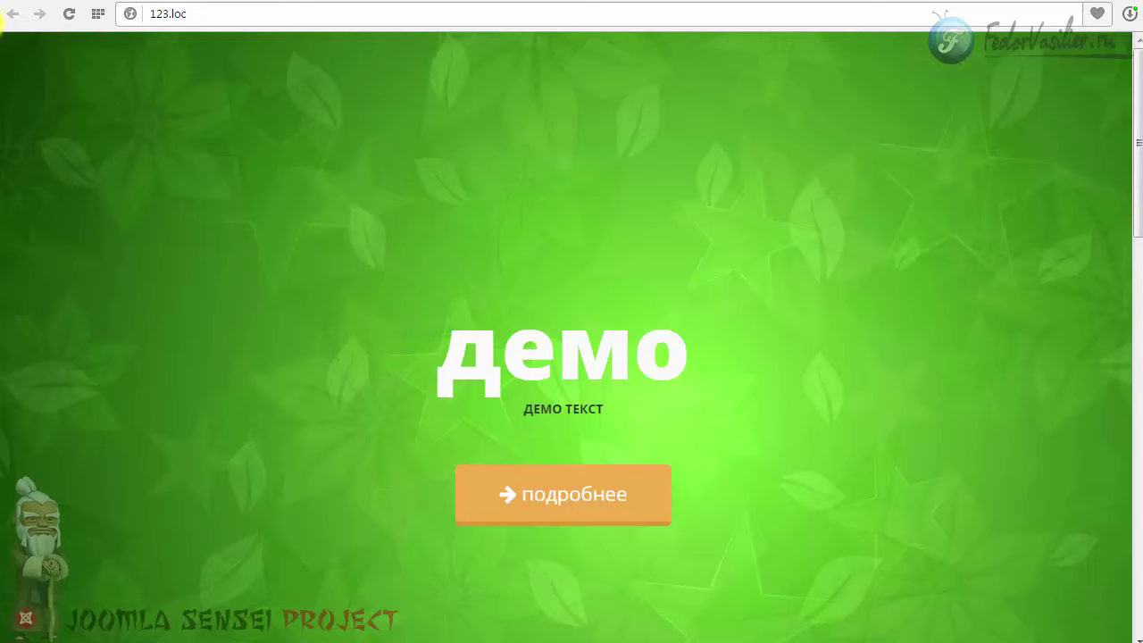
pyautogui.click(69, 15)
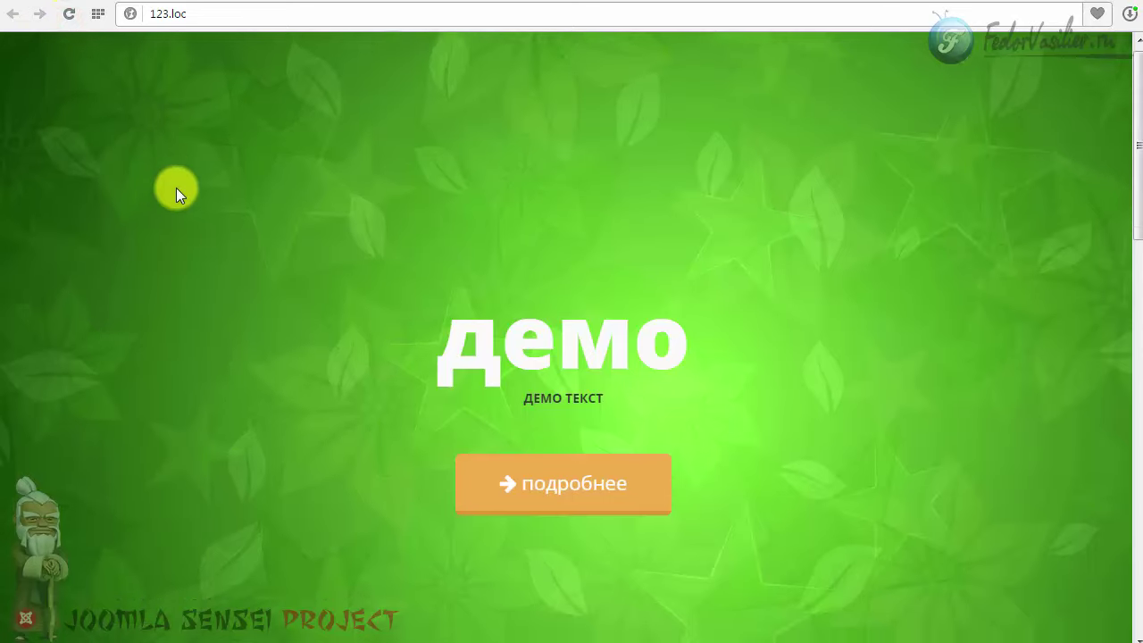
pyautogui.scroll(-3, 176, 187)
pyautogui.scroll(-8, 176, 188)
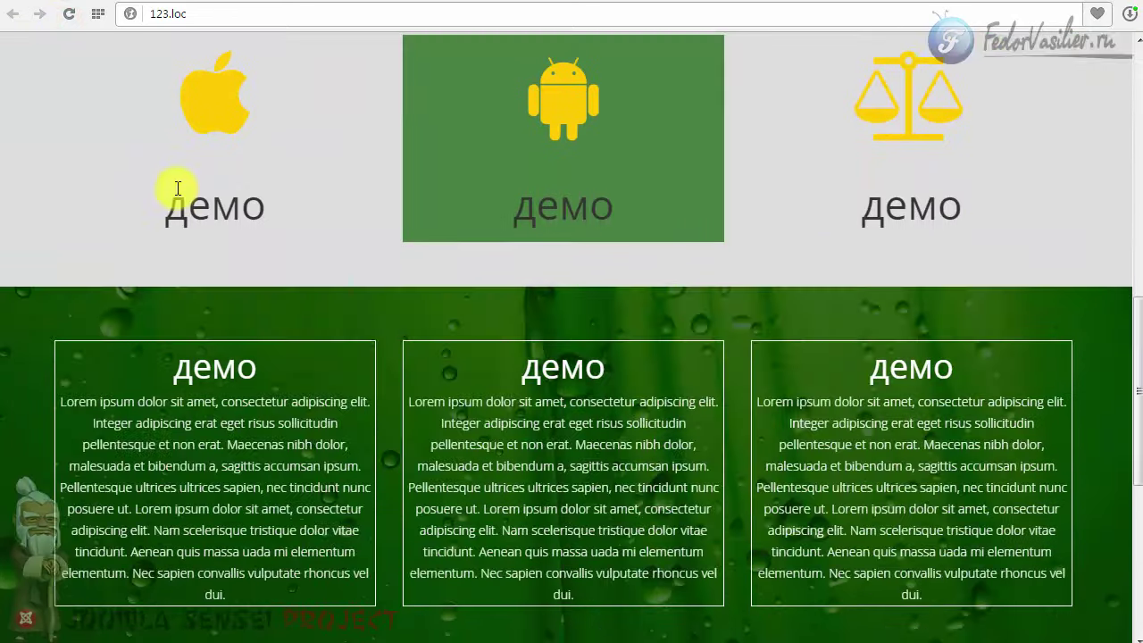
pyautogui.scroll(-3, 176, 187)
pyautogui.scroll(10, 175, 188)
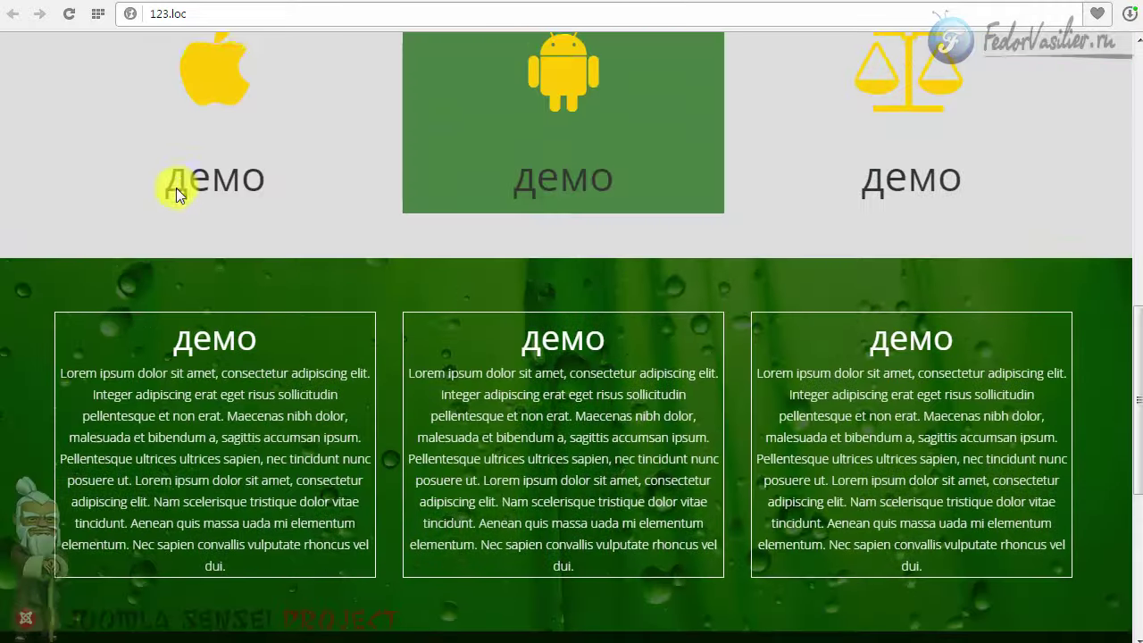
pyautogui.scroll(4, 177, 189)
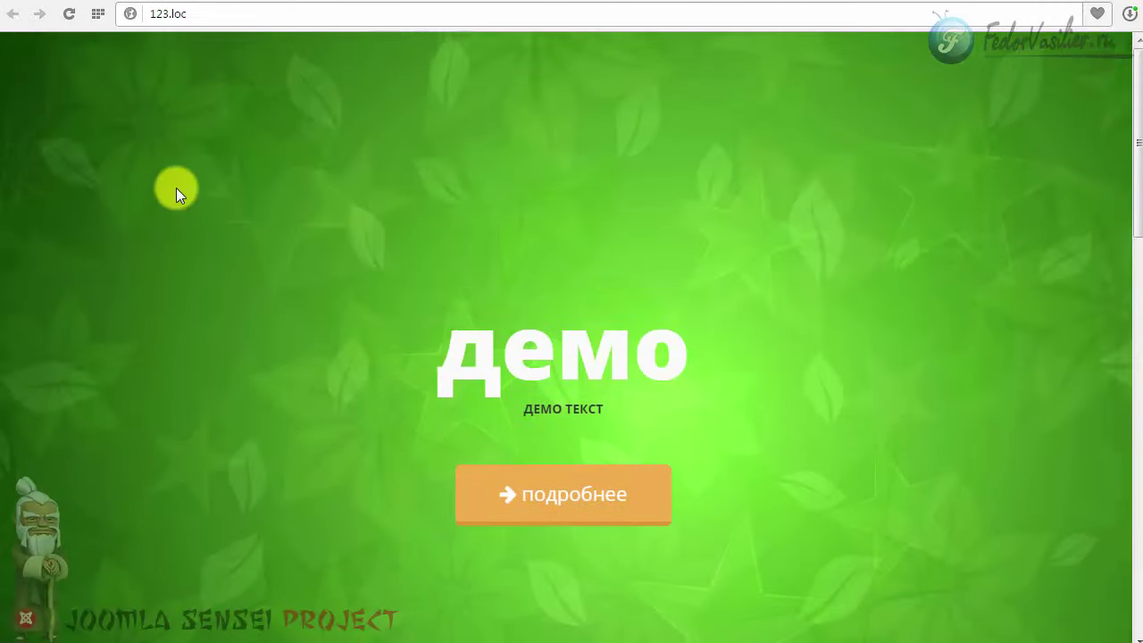
# Review the test.loc page from banner to footer for comparison, and return to the 123.loc page editor.
pyautogui.click(859, 4)
pyautogui.scroll(15, 53, 179)
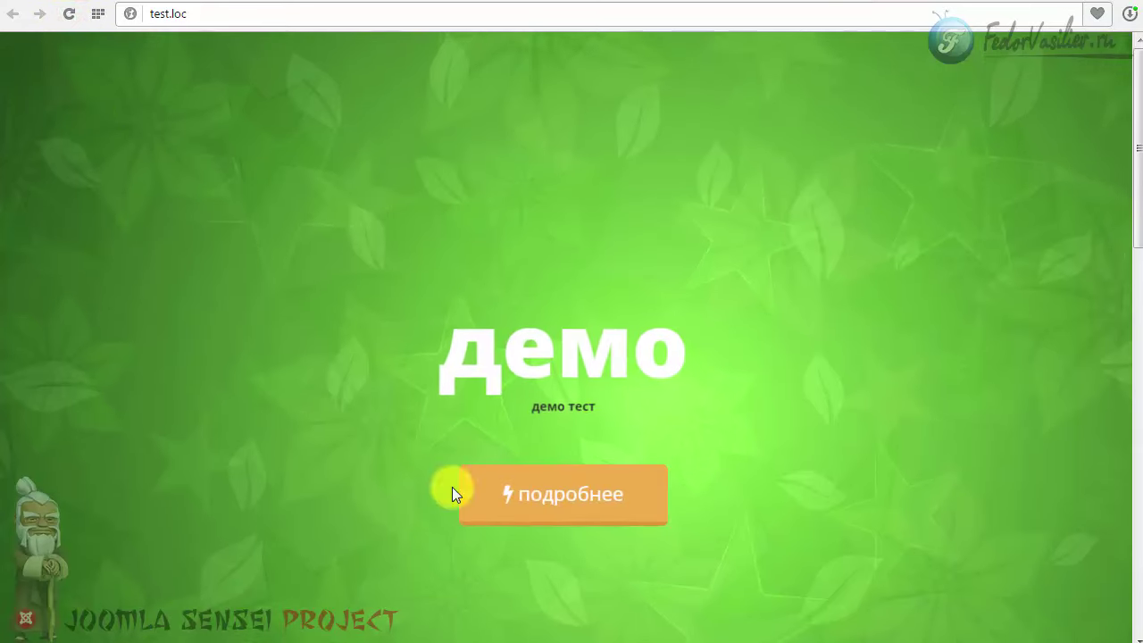
pyautogui.scroll(-2, 437, 365)
pyautogui.scroll(-4, 339, 279)
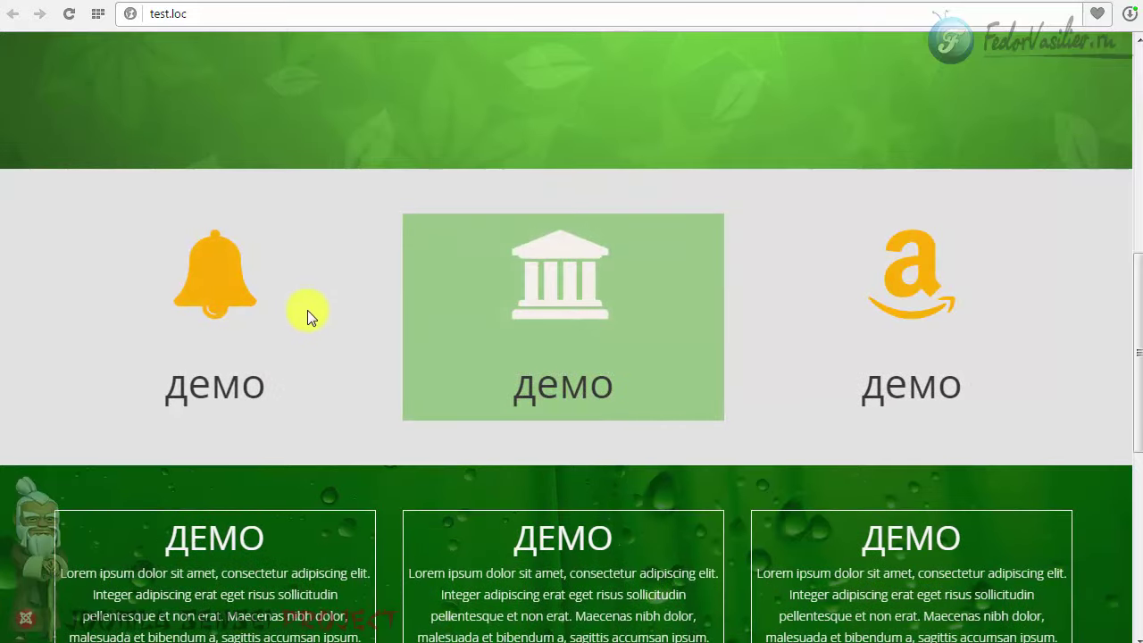
pyautogui.scroll(-2, 307, 310)
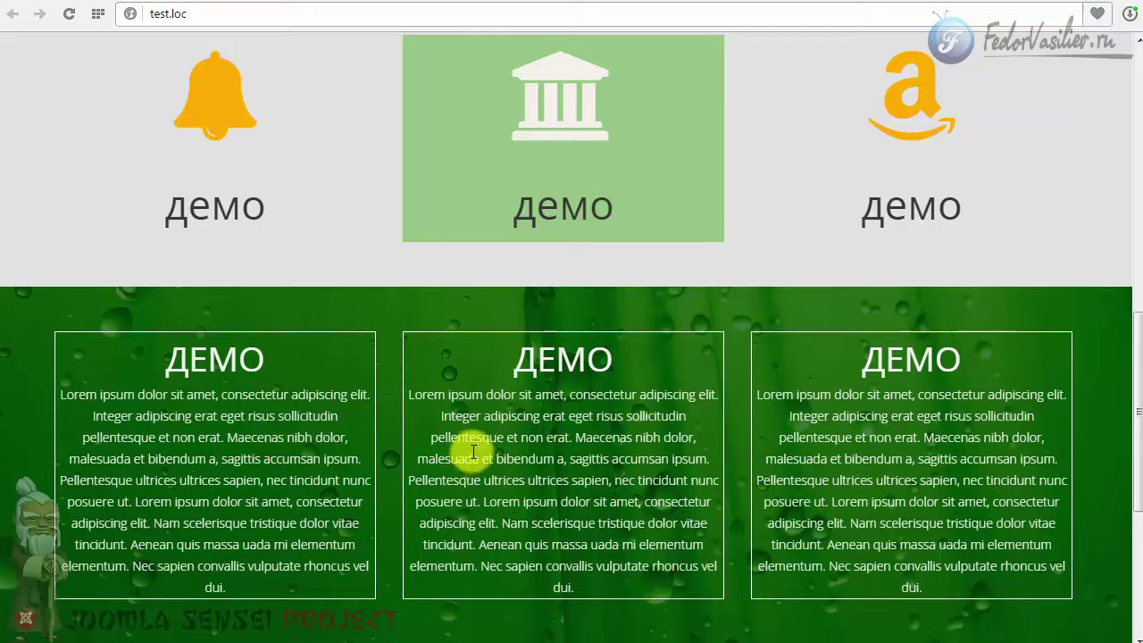
pyautogui.scroll(-4, 473, 450)
pyautogui.scroll(3, 295, 449)
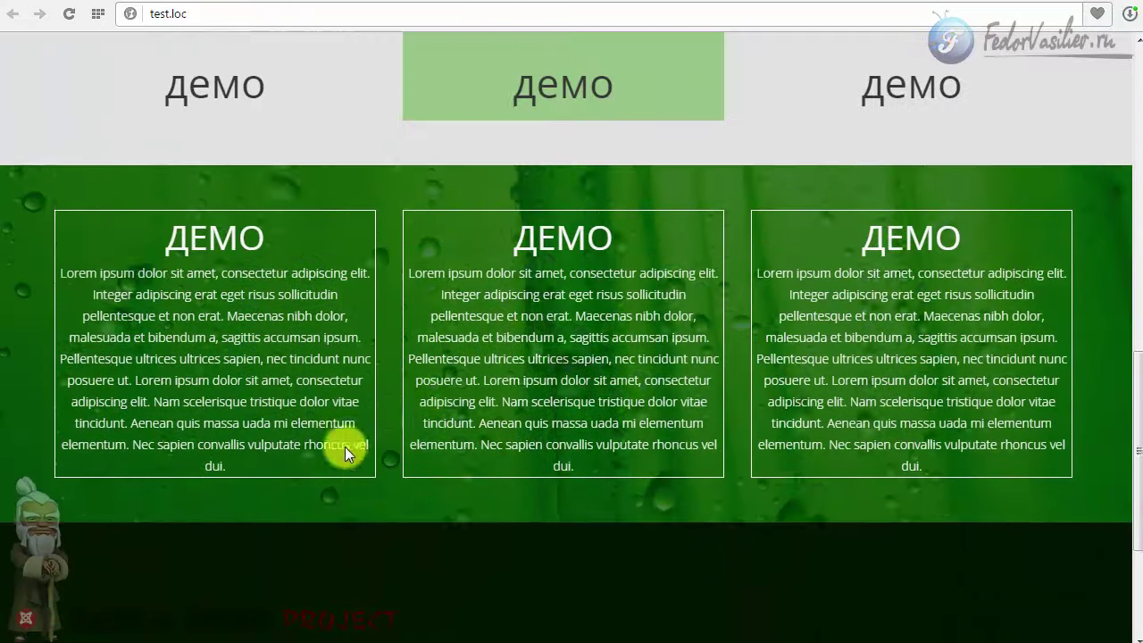
pyautogui.scroll(-3, 409, 466)
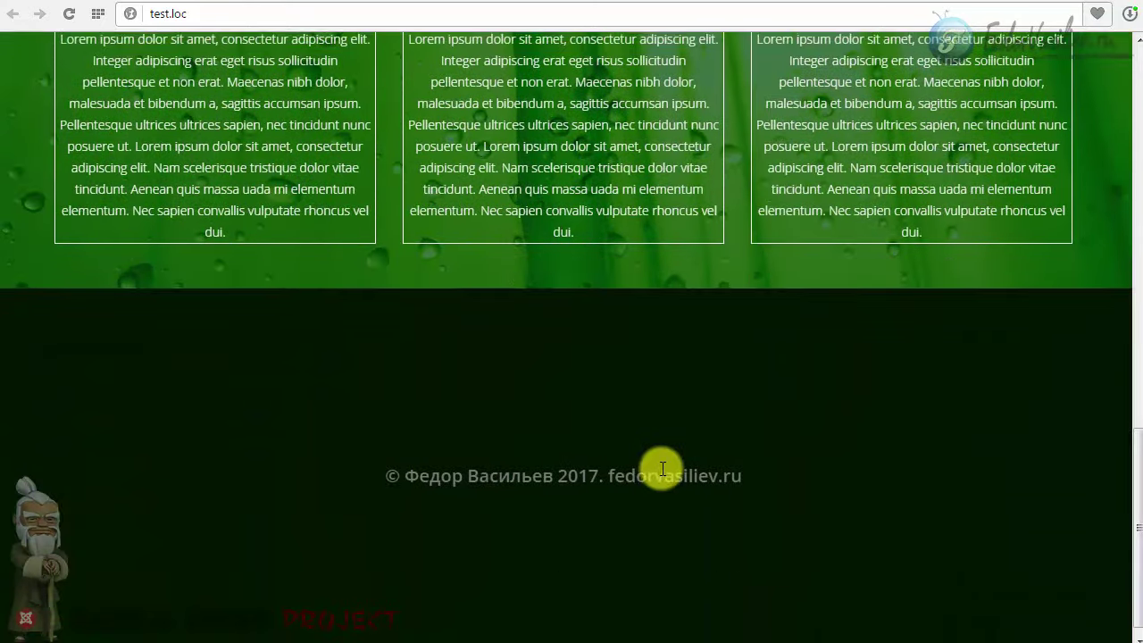
pyautogui.scroll(11, 660, 467)
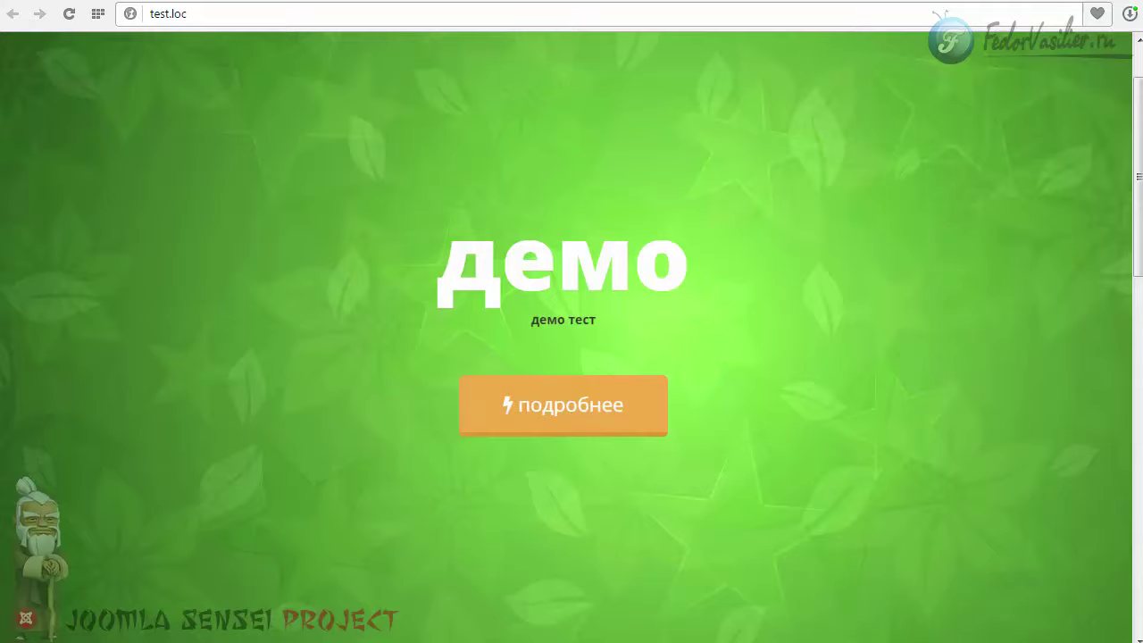
pyautogui.hotkey('ctrl', 'Tab')
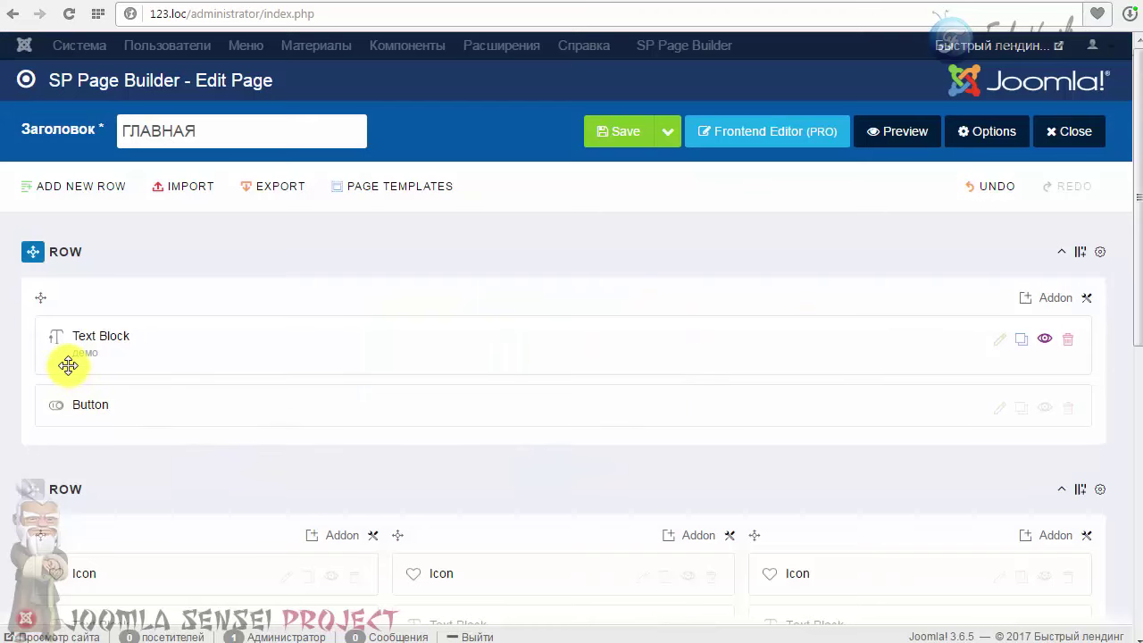
# Open the banner text block's style settings and enable its animation.
pyautogui.click(997, 339)
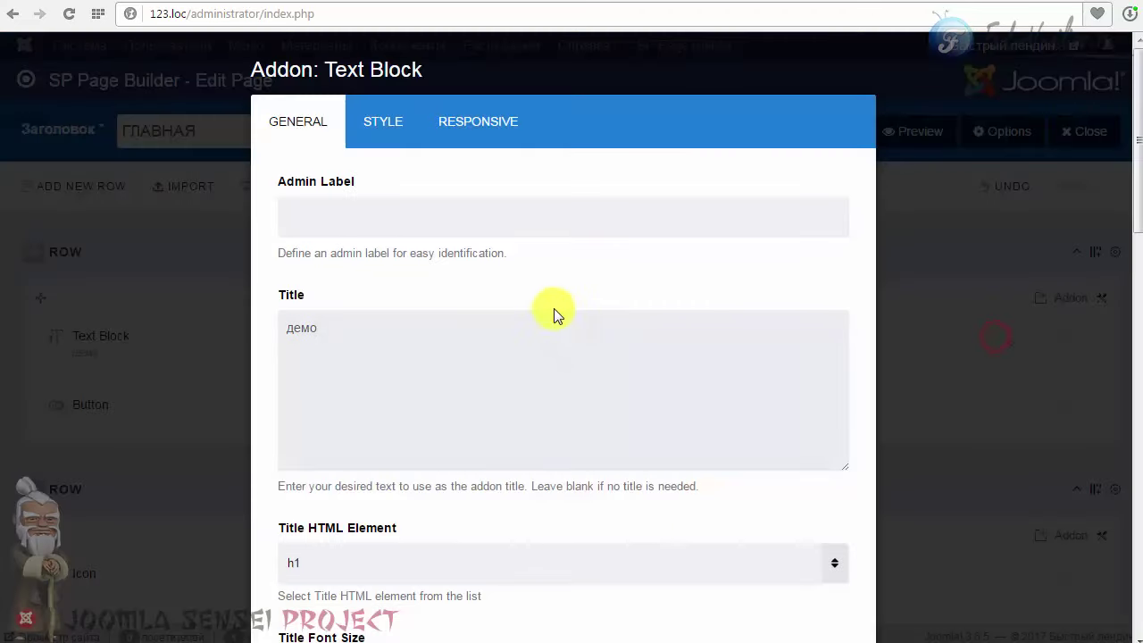
pyautogui.scroll(-15, 438, 246)
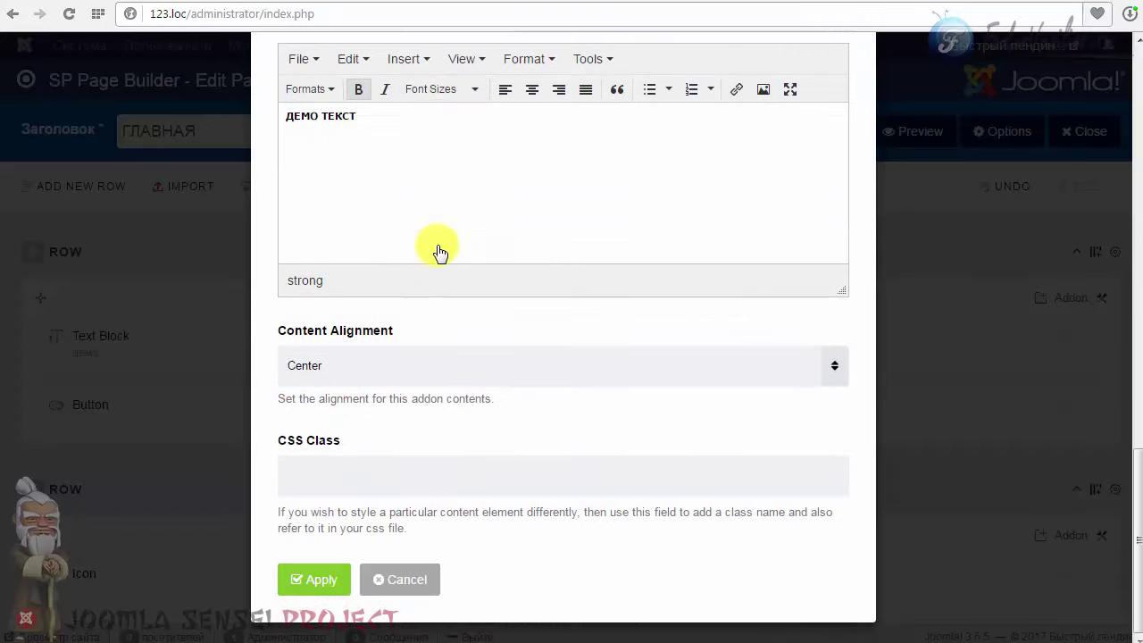
pyautogui.scroll(15, 438, 250)
pyautogui.click(367, 131)
pyautogui.scroll(-5, 572, 344)
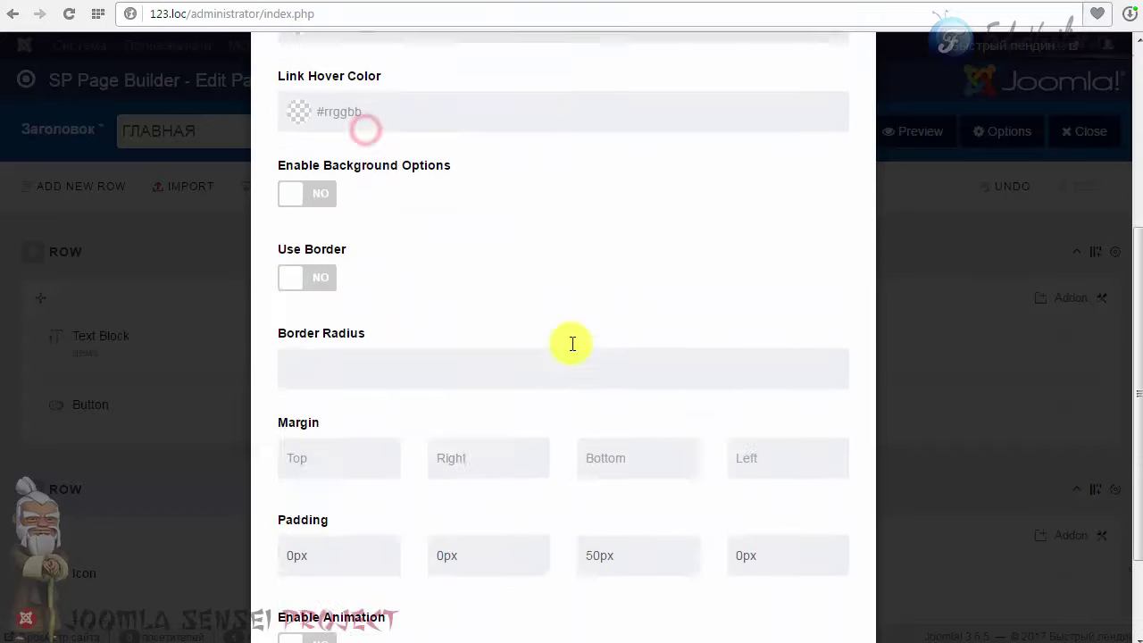
pyautogui.scroll(-3, 572, 344)
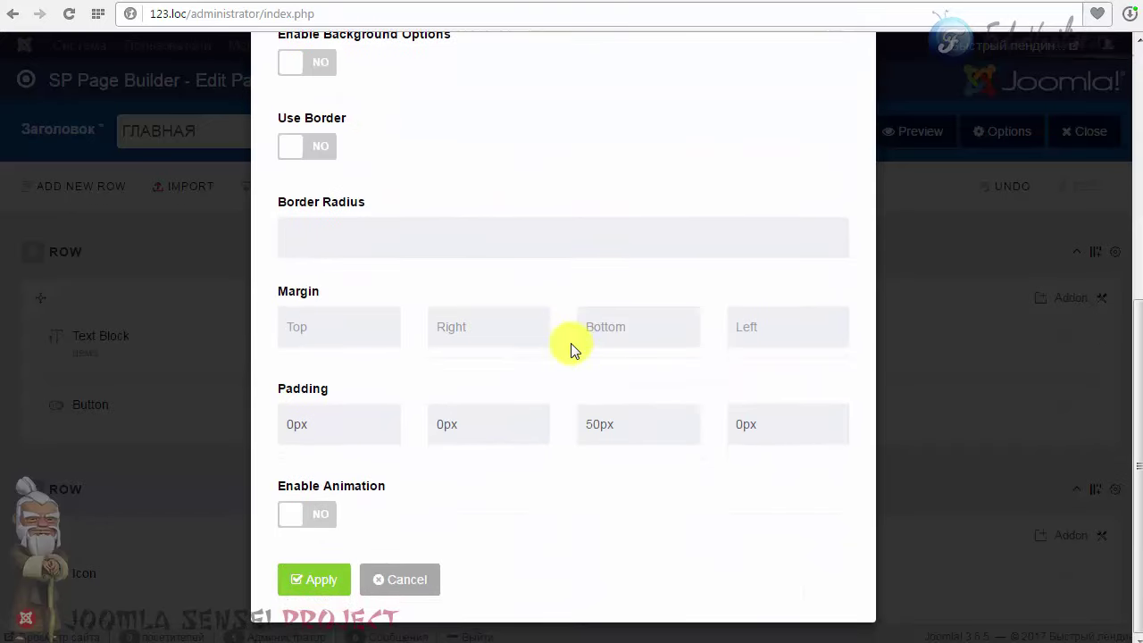
pyautogui.click(294, 522)
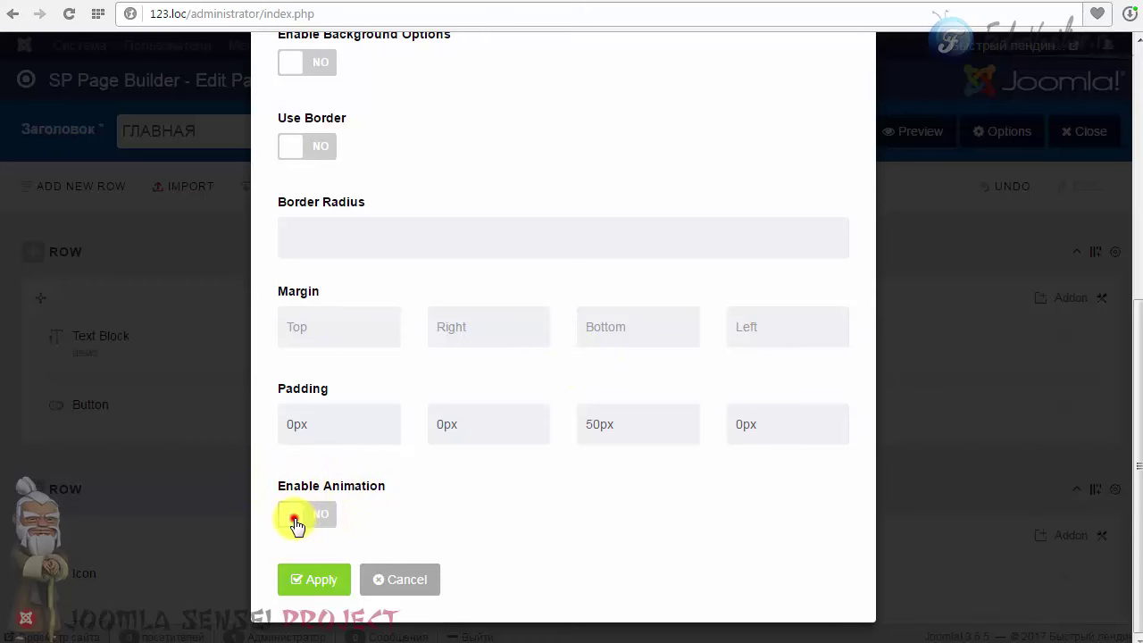
# Try the zoomIn animation for the banner text block, and replace it with zoomInUp.
pyautogui.scroll(-3, 420, 491)
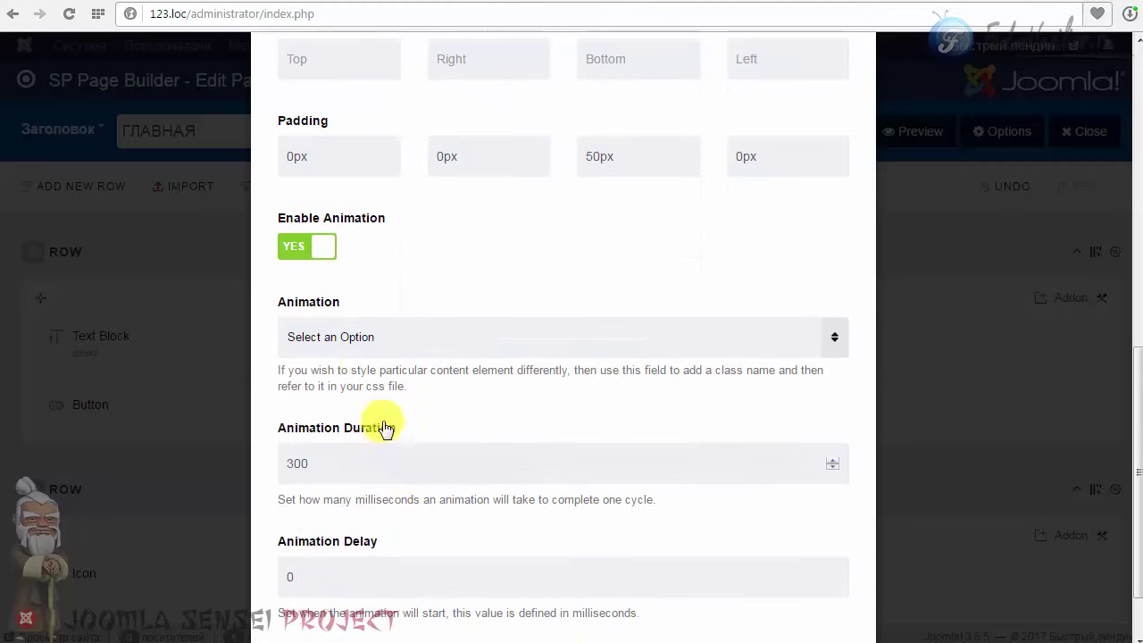
pyautogui.click(370, 340)
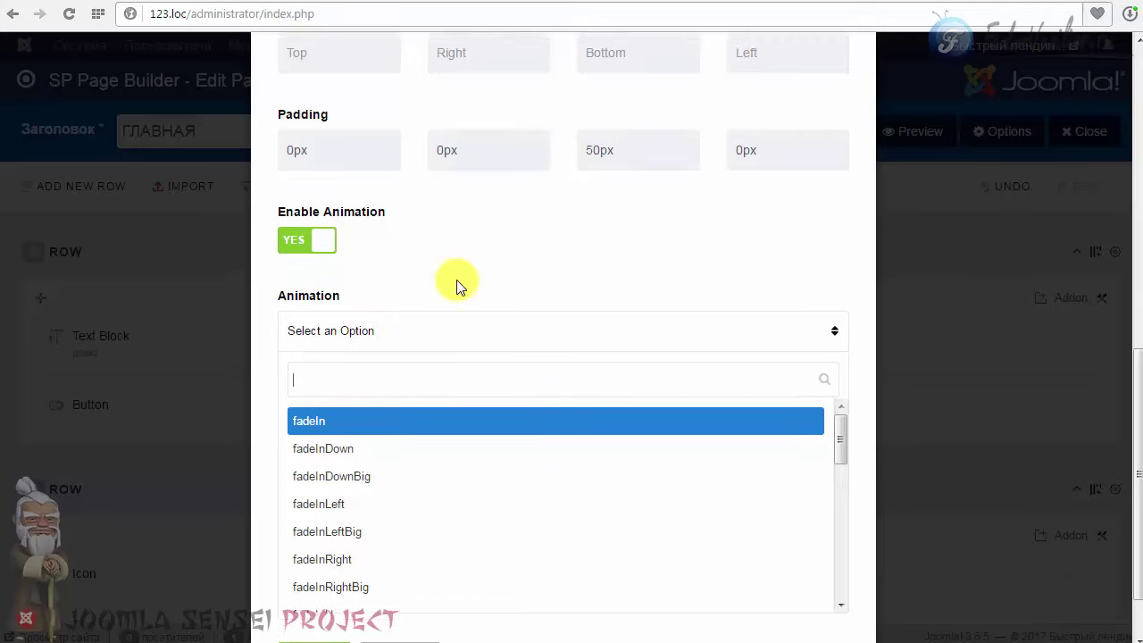
pyautogui.scroll(-1, 459, 285)
pyautogui.click(837, 368)
pyautogui.moveTo(837, 367); pyautogui.dragTo(844, 455)
pyautogui.click(357, 436)
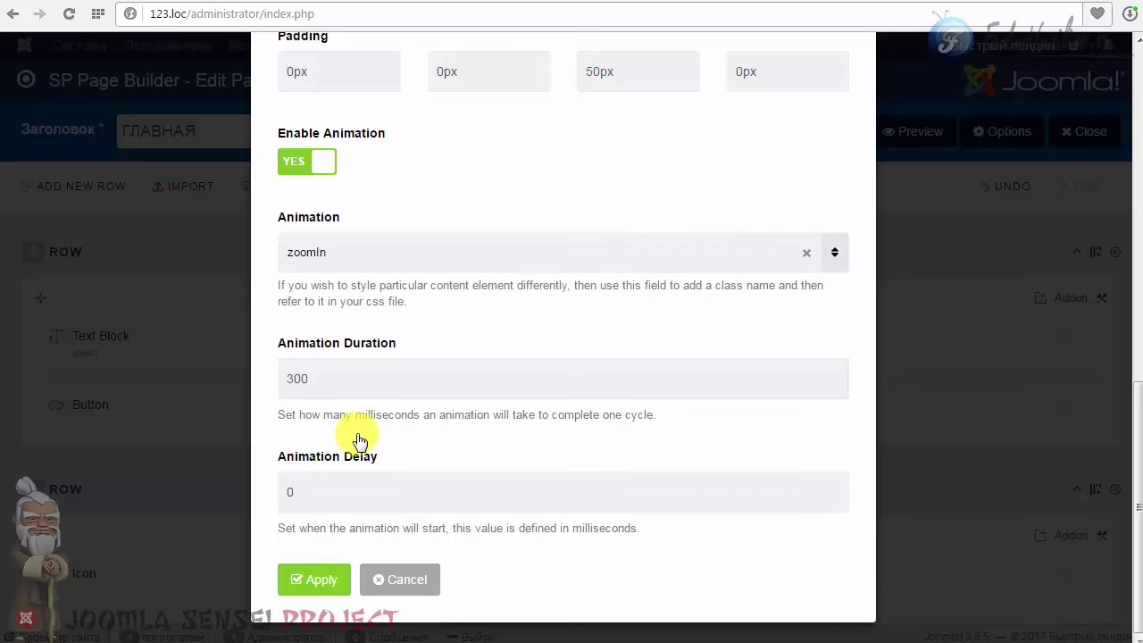
pyautogui.click(797, 260)
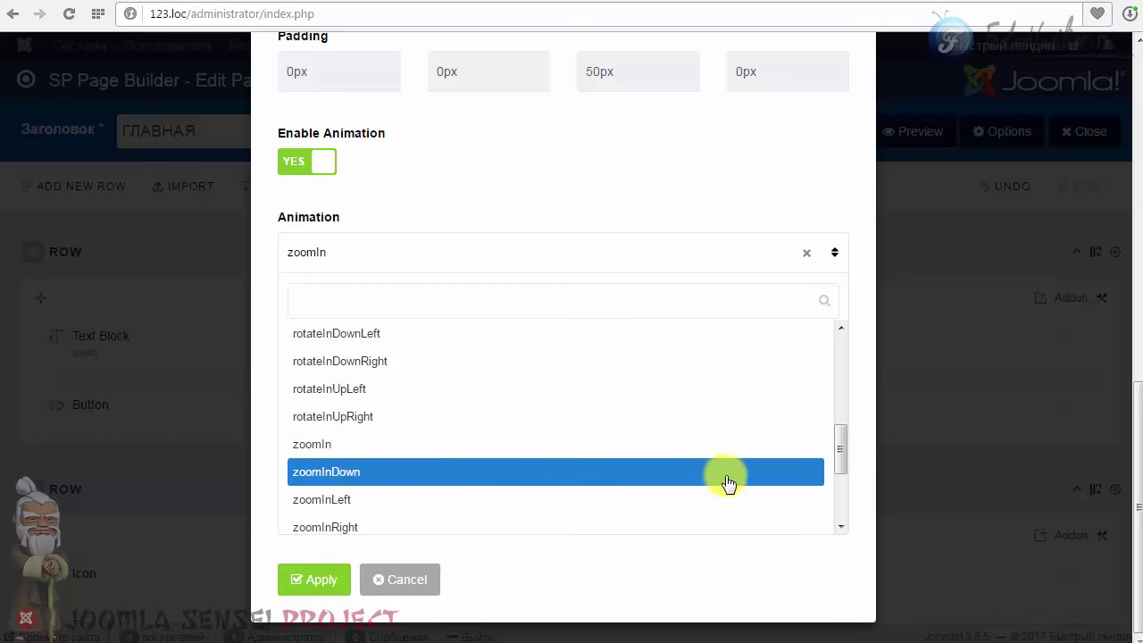
pyautogui.scroll(-1, 355, 444)
pyautogui.click(355, 436)
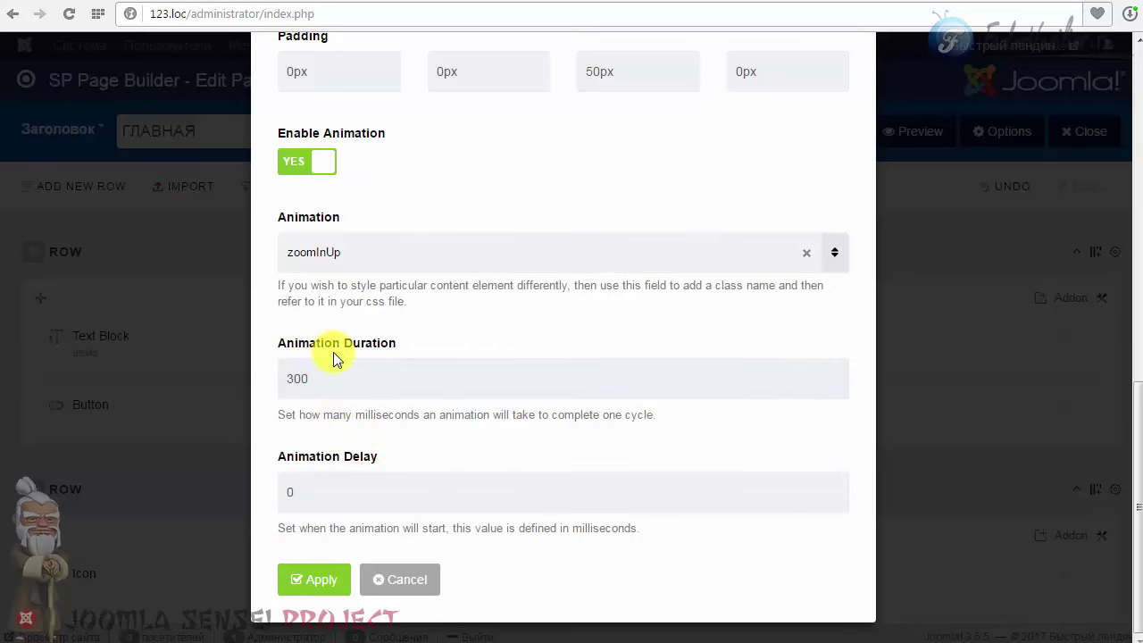
# Set the banner text block's animation duration to 1500 milliseconds with a delay of 0, and apply the settings.
pyautogui.doubleClick(324, 378)
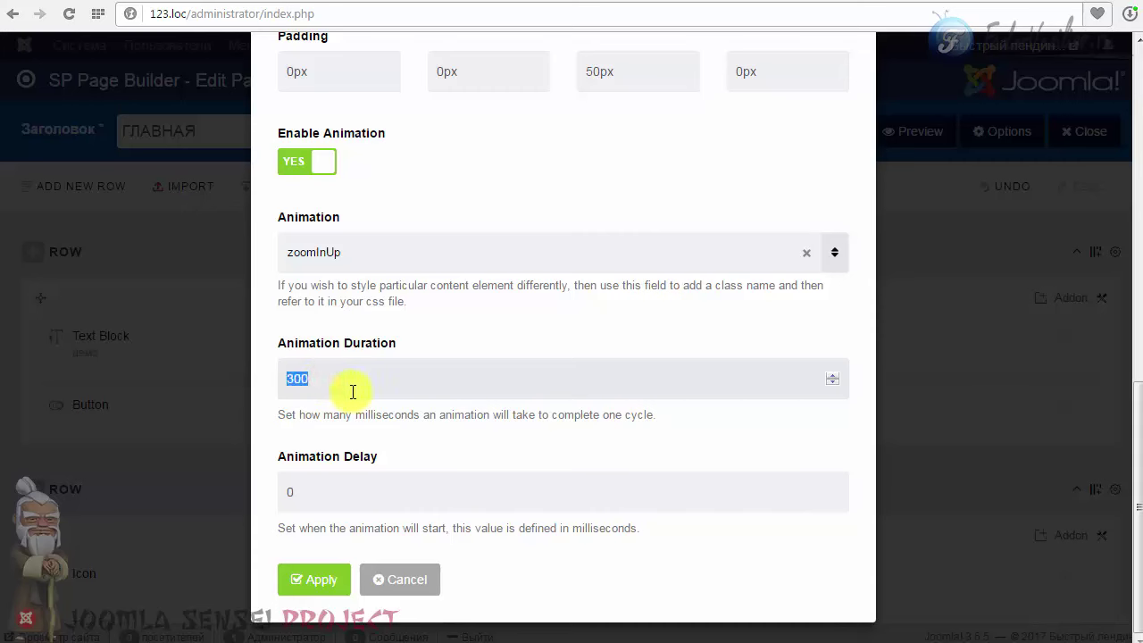
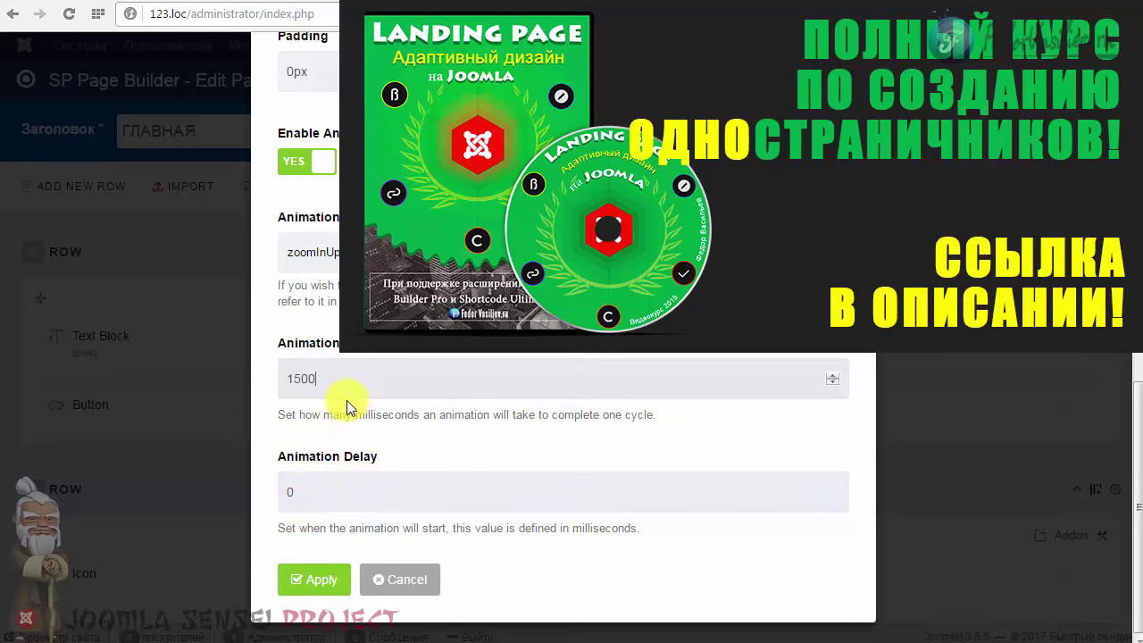
pyautogui.click(316, 495)
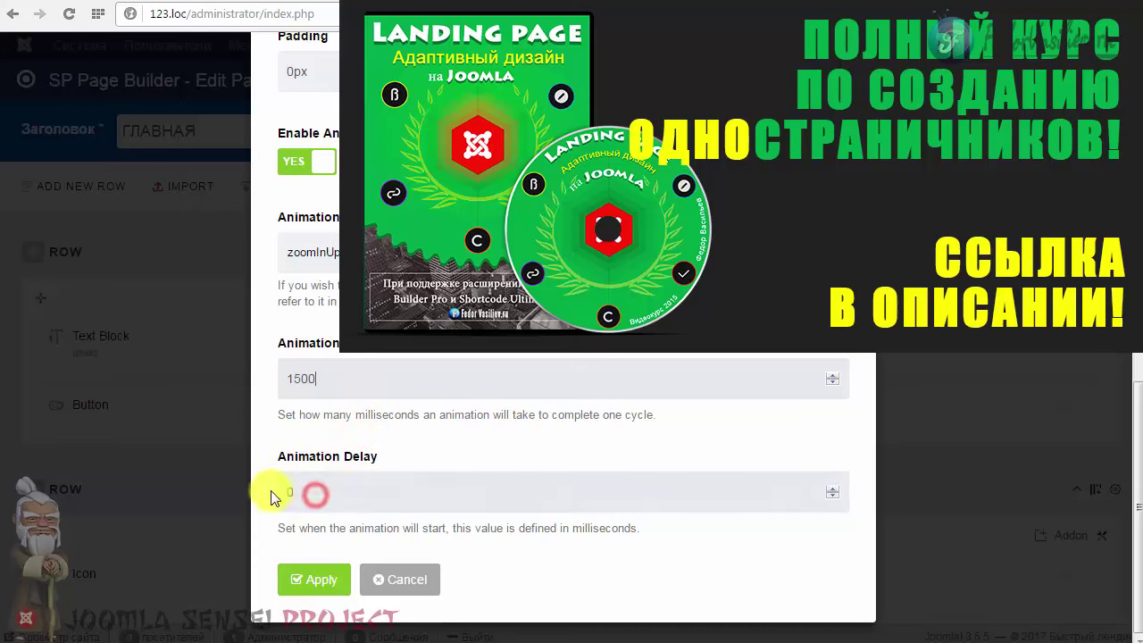
pyautogui.click(448, 450)
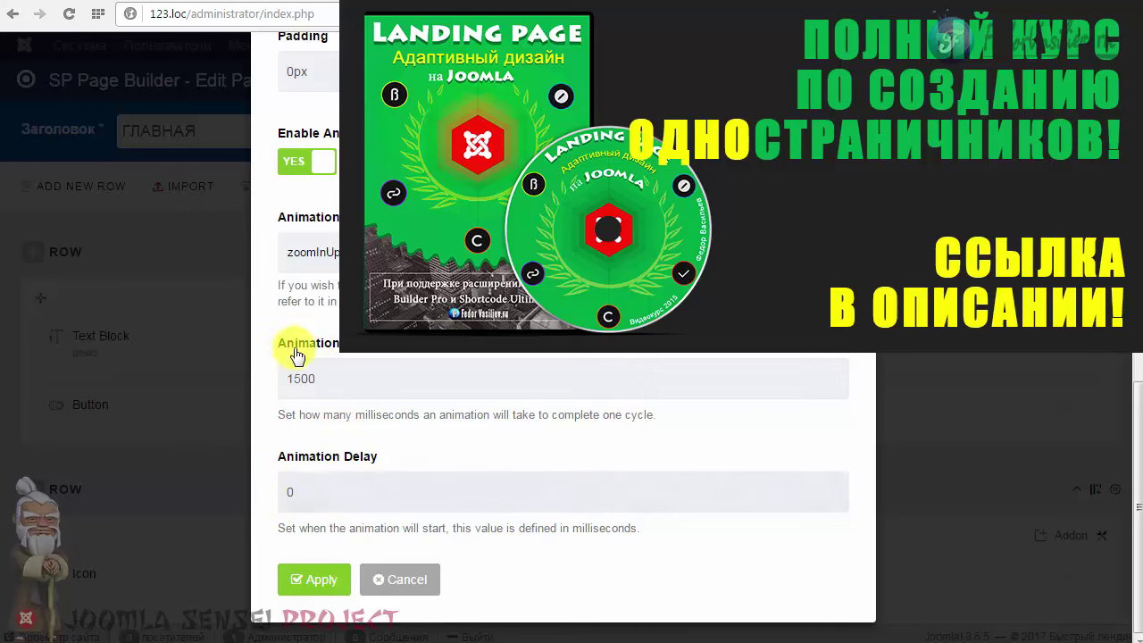
pyautogui.doubleClick(289, 488)
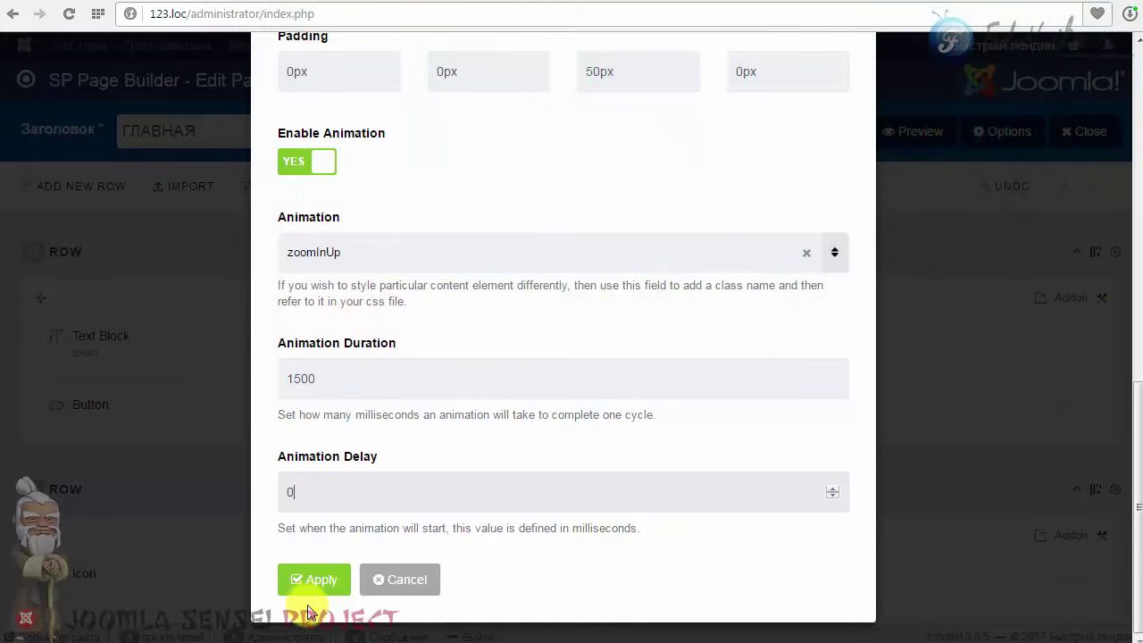
pyautogui.click(314, 585)
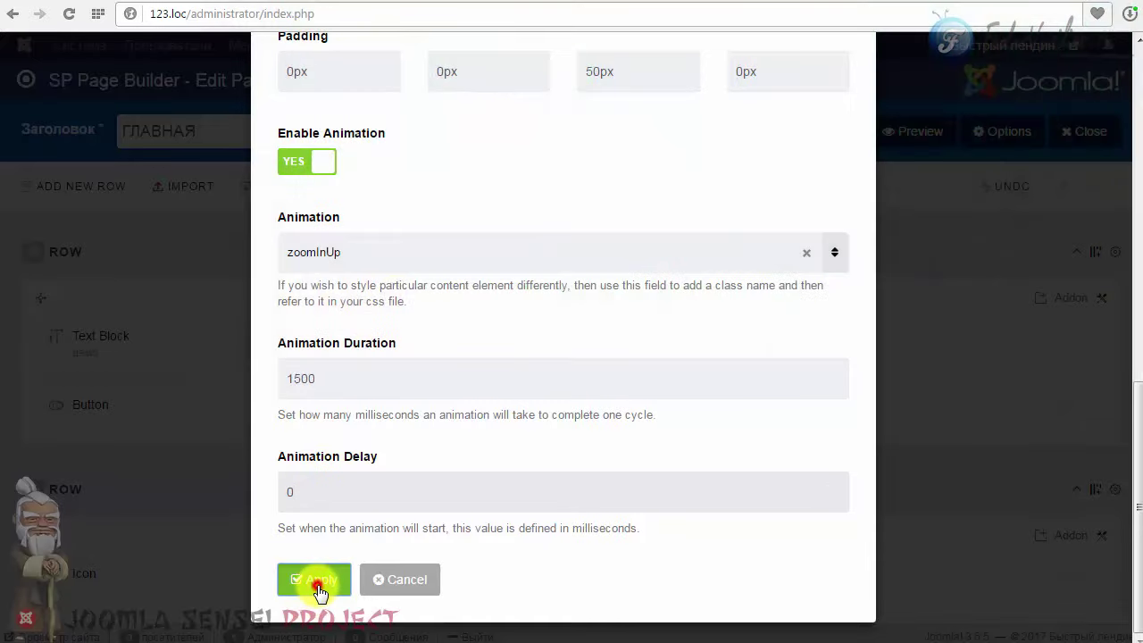
# Save the page, check the banner text's animation on the reloaded 123.loc page, and return to the page editor.
pyautogui.click(591, 138)
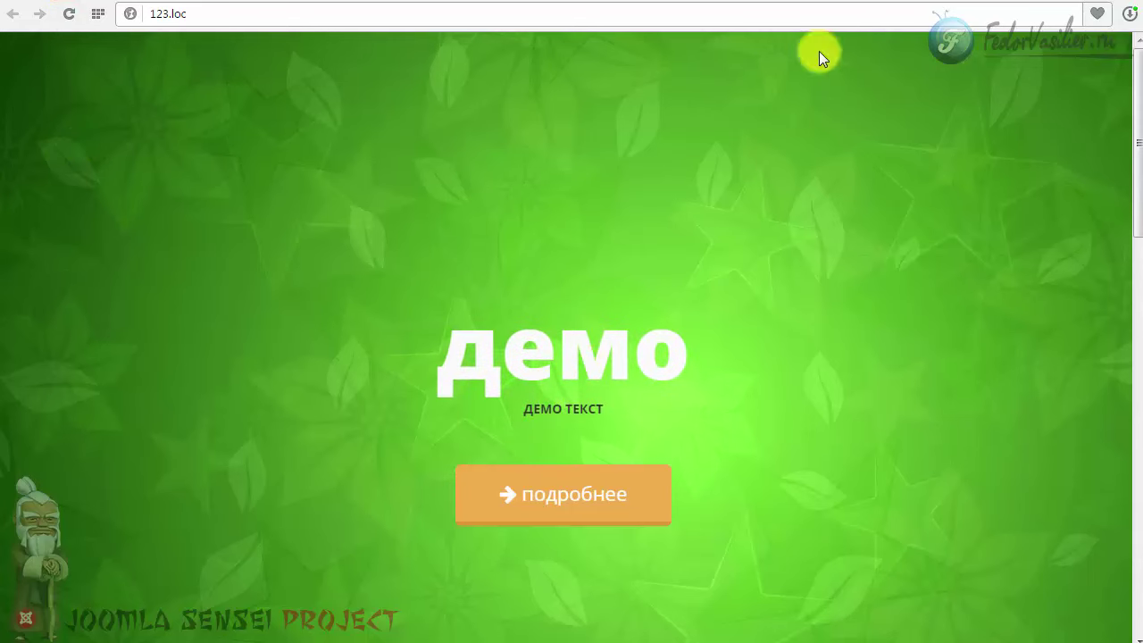
pyautogui.click(70, 14)
pyautogui.click(874, 2)
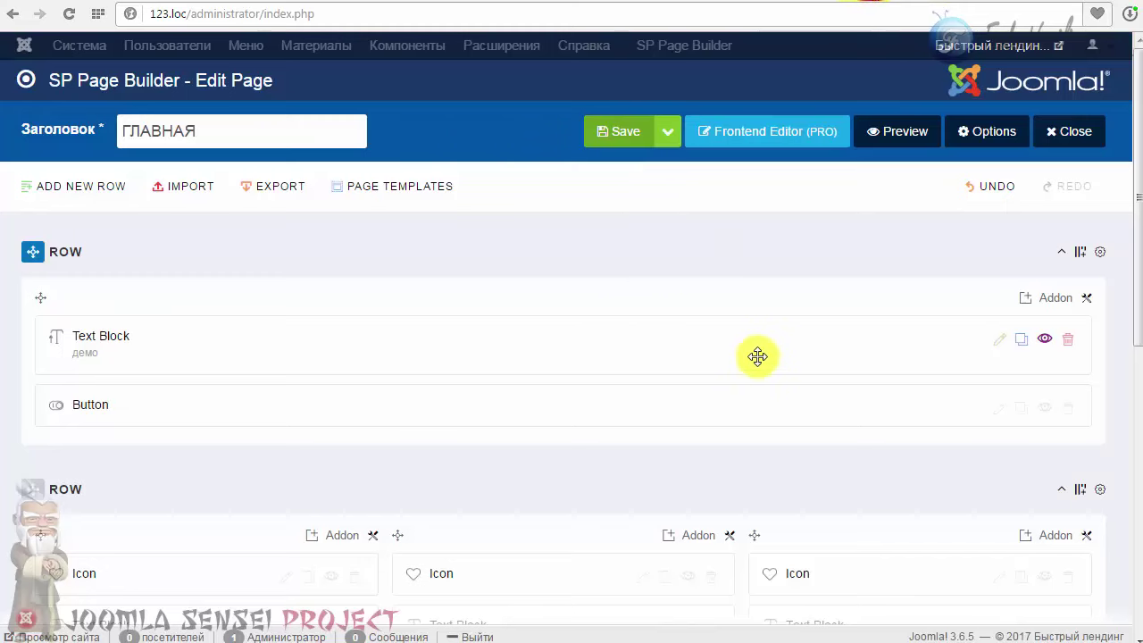
# Change the banner text block's animation to fadeInUp and apply the settings.
pyautogui.scroll(-4, 757, 357)
pyautogui.scroll(4, 757, 356)
pyautogui.click(487, 366)
pyautogui.scroll(-6, 488, 366)
pyautogui.scroll(6, 386, 268)
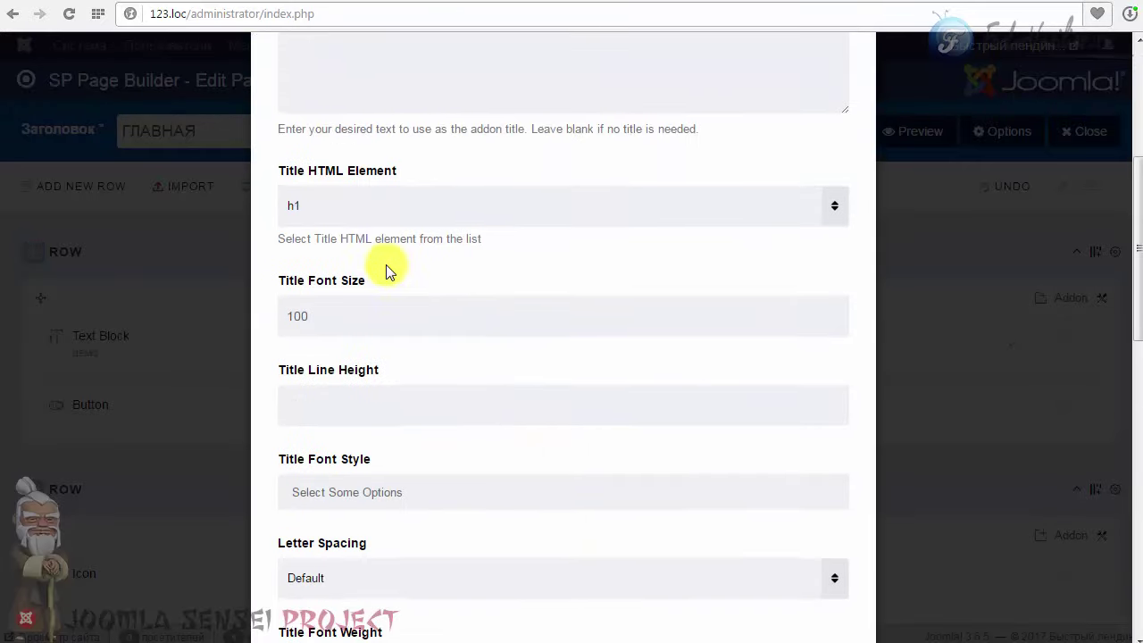
pyautogui.click(366, 193)
pyautogui.scroll(-12, 510, 319)
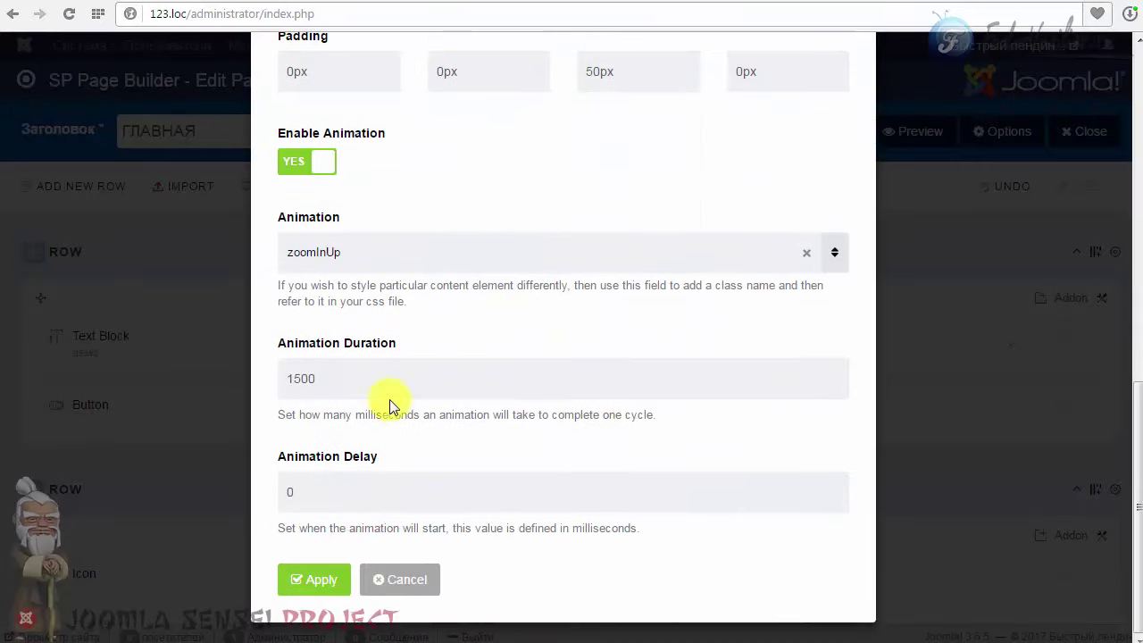
pyautogui.click(353, 261)
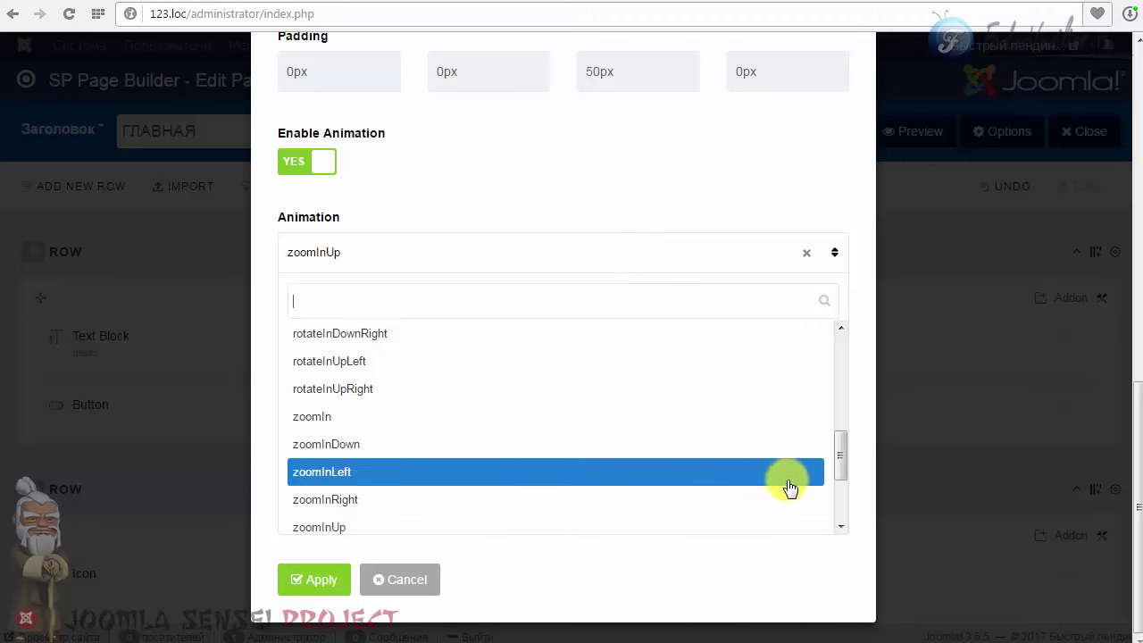
pyautogui.moveTo(837, 469); pyautogui.dragTo(830, 375)
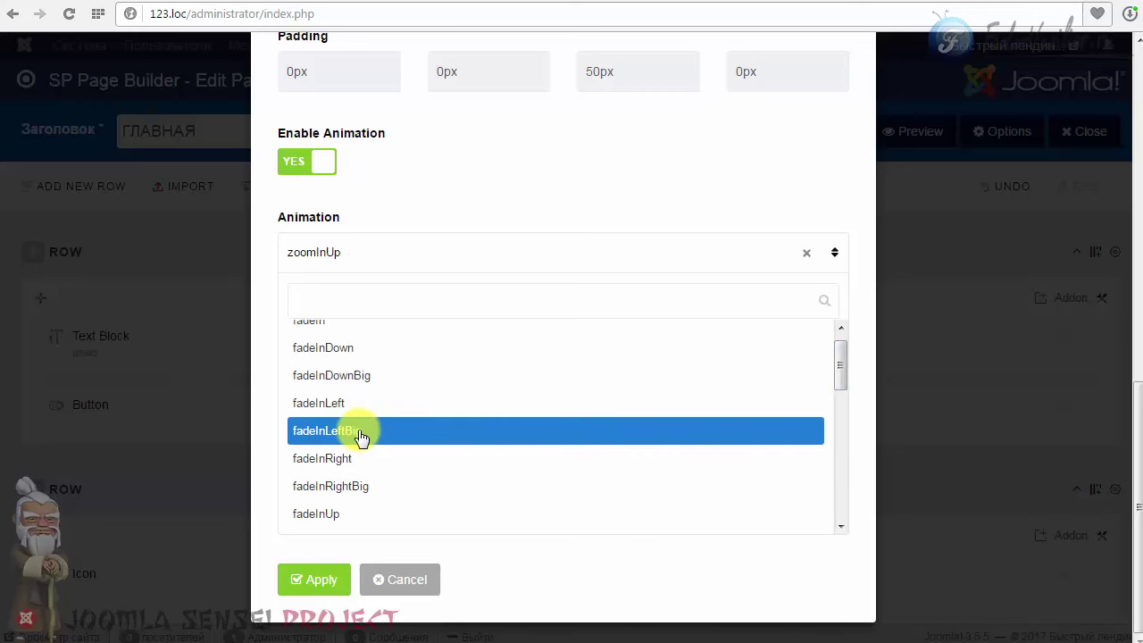
pyautogui.click(320, 523)
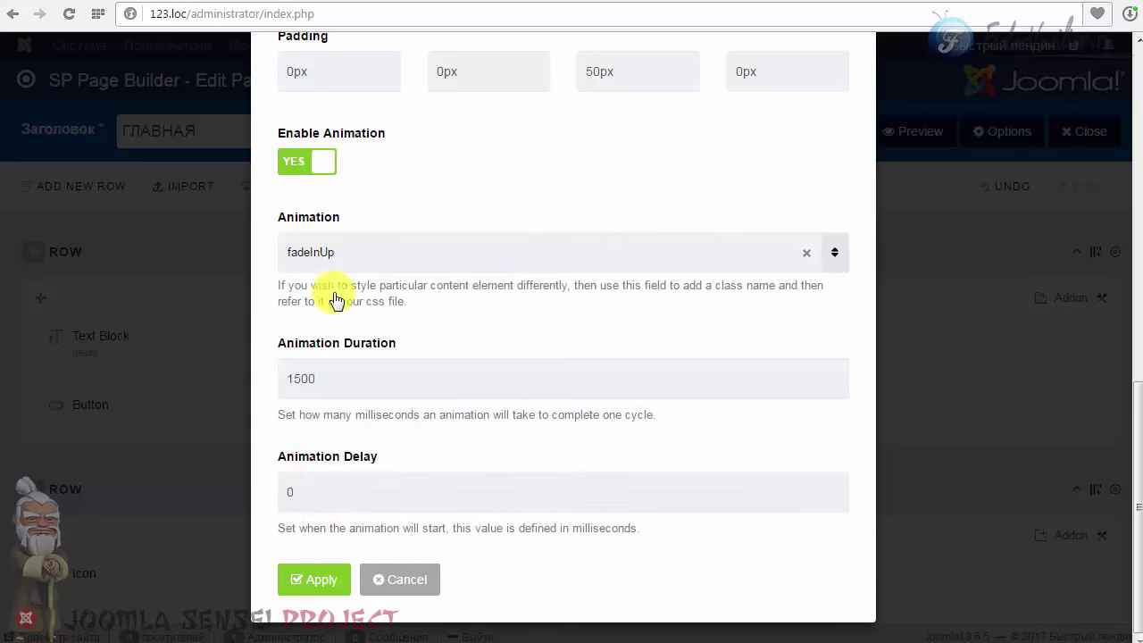
pyautogui.click(308, 579)
# Save the page, replay the banner text's entrance by reloading 123.loc, and return to the page editor.
pyautogui.click(627, 133)
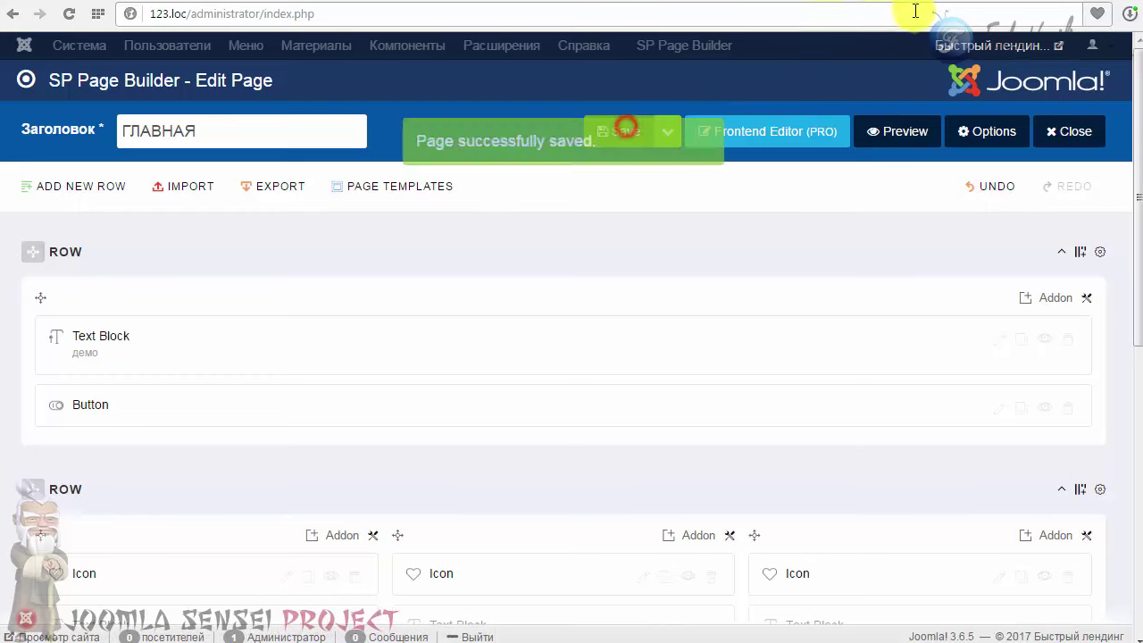
pyautogui.click(934, 3)
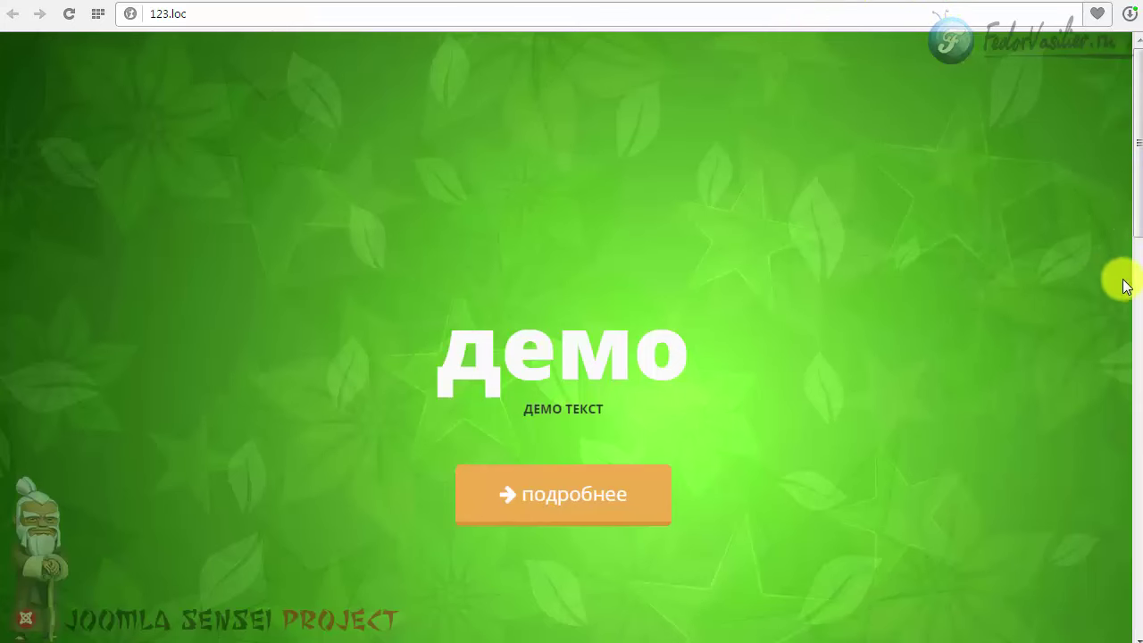
pyautogui.moveTo(1137, 209)
pyautogui.mouseDown()
pyautogui.moveTo(1133, 286)
pyautogui.moveTo(1133, 191)
pyautogui.mouseUp()
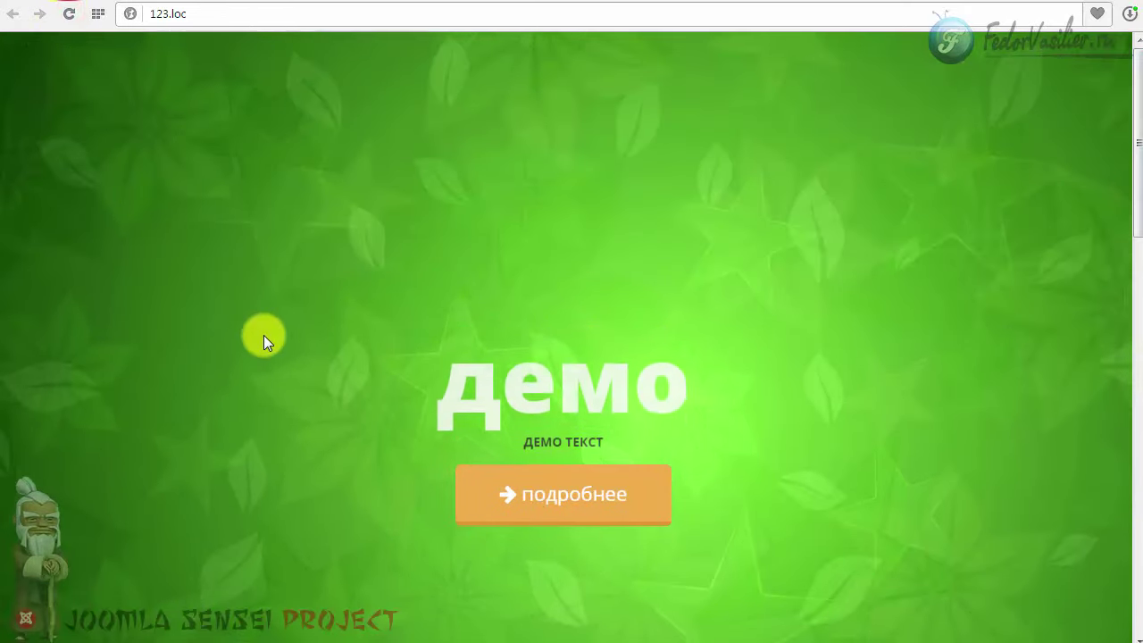
pyautogui.moveTo(1132, 215)
pyautogui.mouseDown()
pyautogui.moveTo(1122, 311)
pyautogui.moveTo(1132, 197)
pyautogui.mouseUp()
pyautogui.click(68, 15)
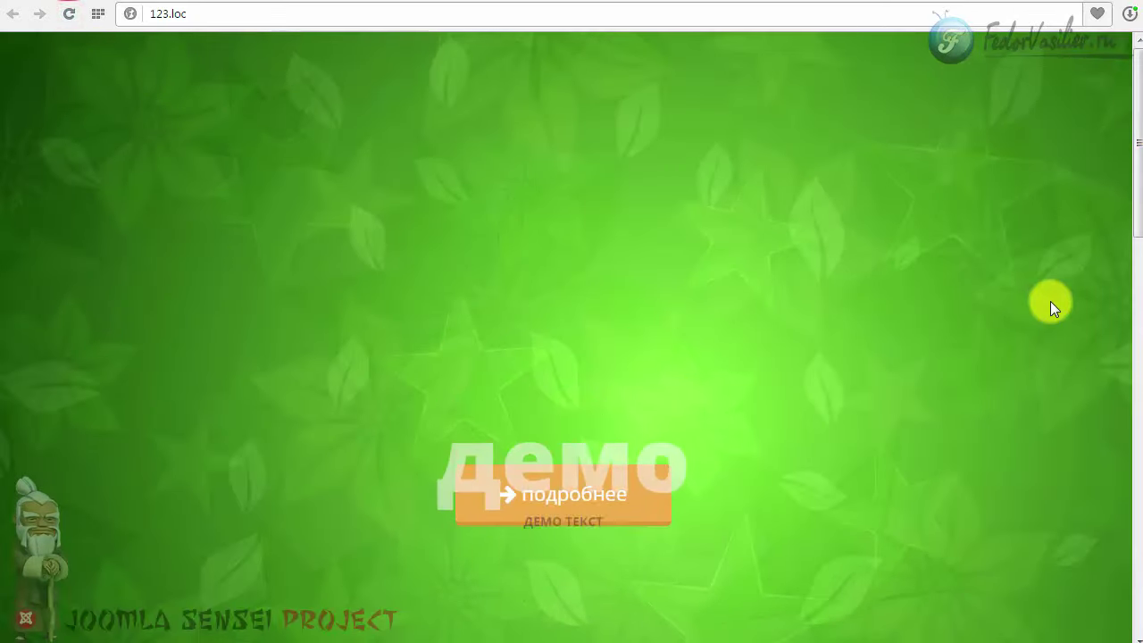
pyautogui.moveTo(1135, 193); pyautogui.dragTo(1124, 148)
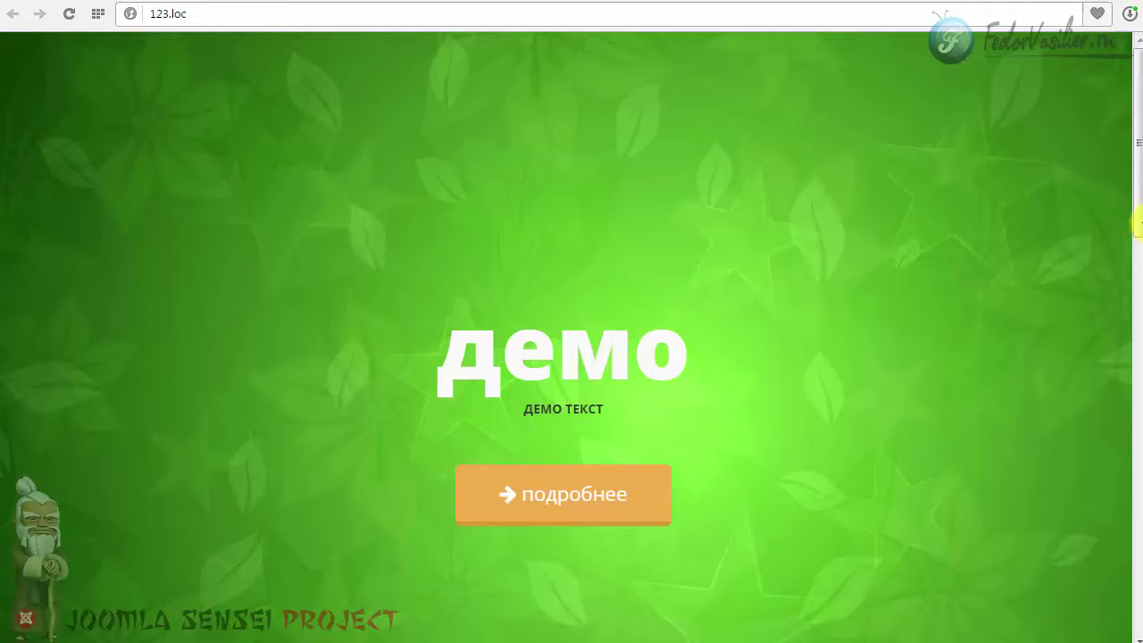
pyautogui.moveTo(1135, 218); pyautogui.dragTo(1107, 250)
pyautogui.moveTo(1097, 147); pyautogui.dragTo(152, 43)
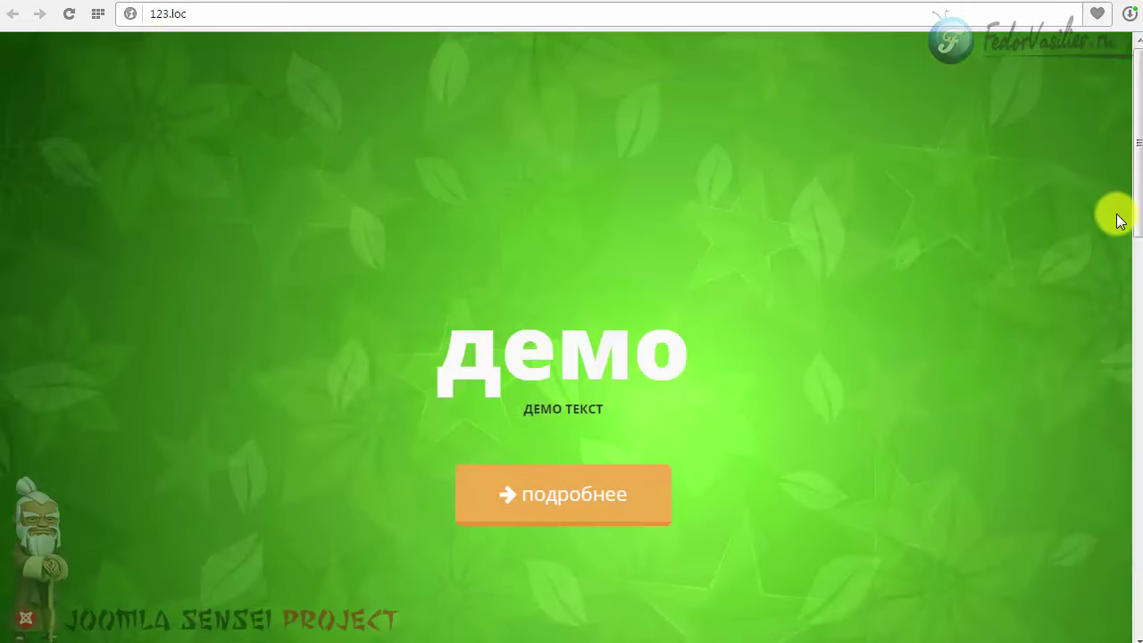
pyautogui.click(69, 14)
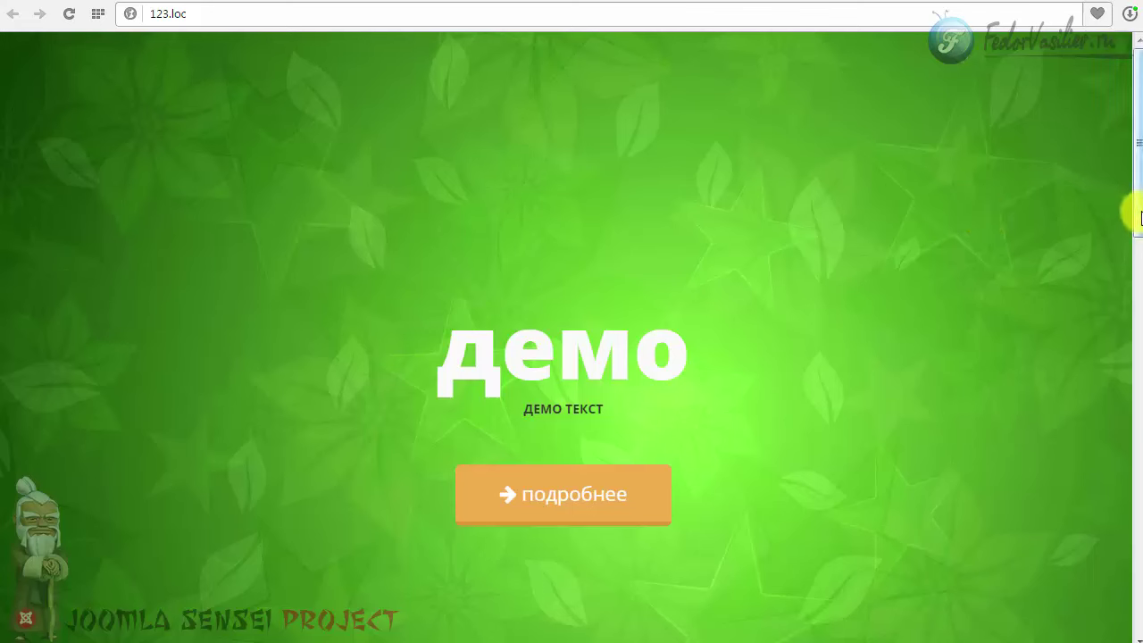
pyautogui.click(865, 3)
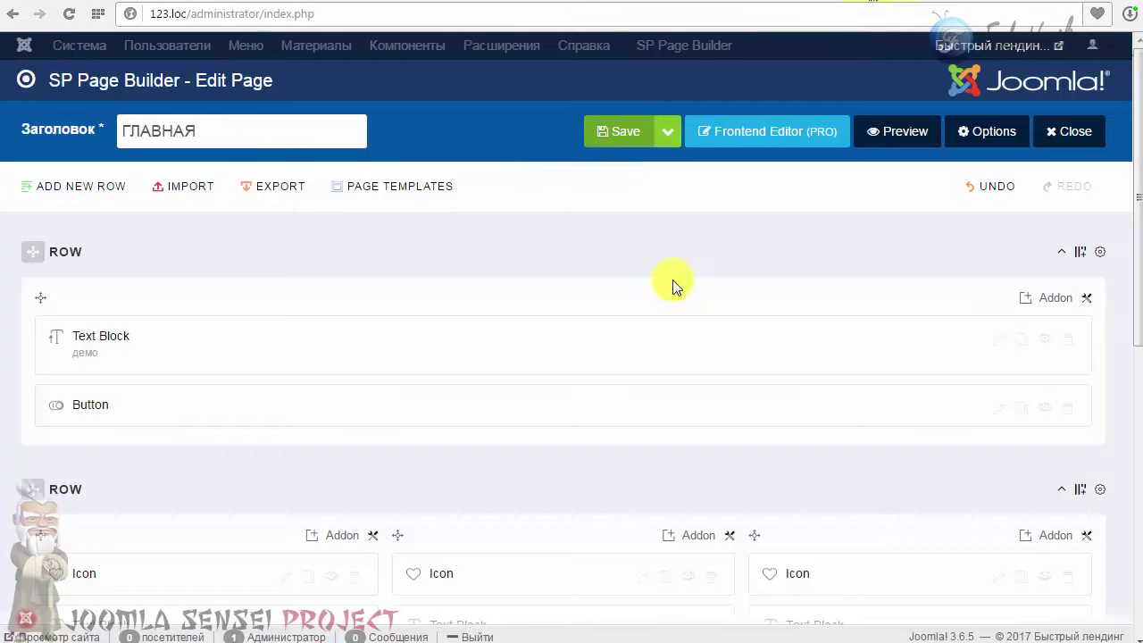
# Change the banner text block's entrance animation to zoomInRight and apply the settings.
pyautogui.scroll(-4, 473, 396)
pyautogui.scroll(4, 473, 397)
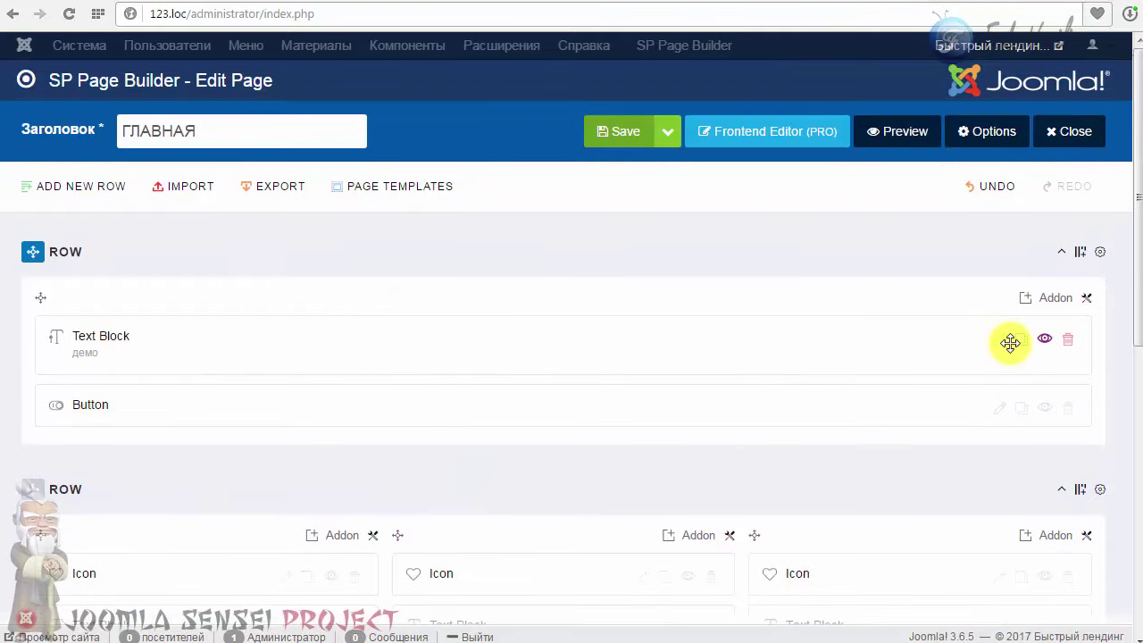
pyautogui.click(995, 339)
pyautogui.scroll(-9, 438, 449)
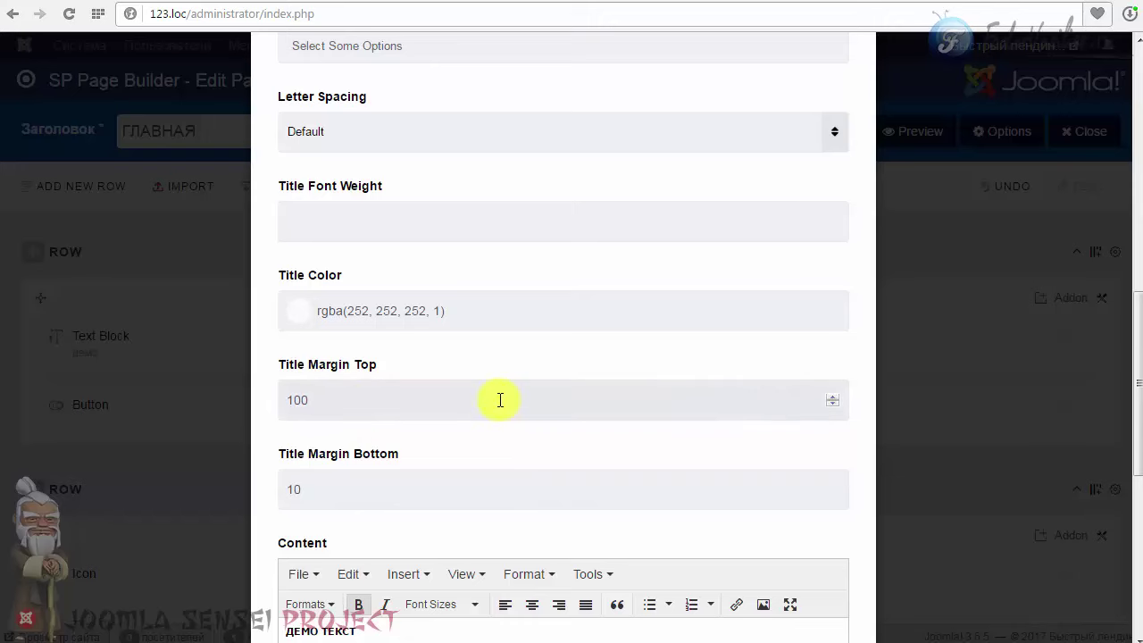
pyautogui.scroll(-3, 465, 393)
pyautogui.scroll(12, 366, 286)
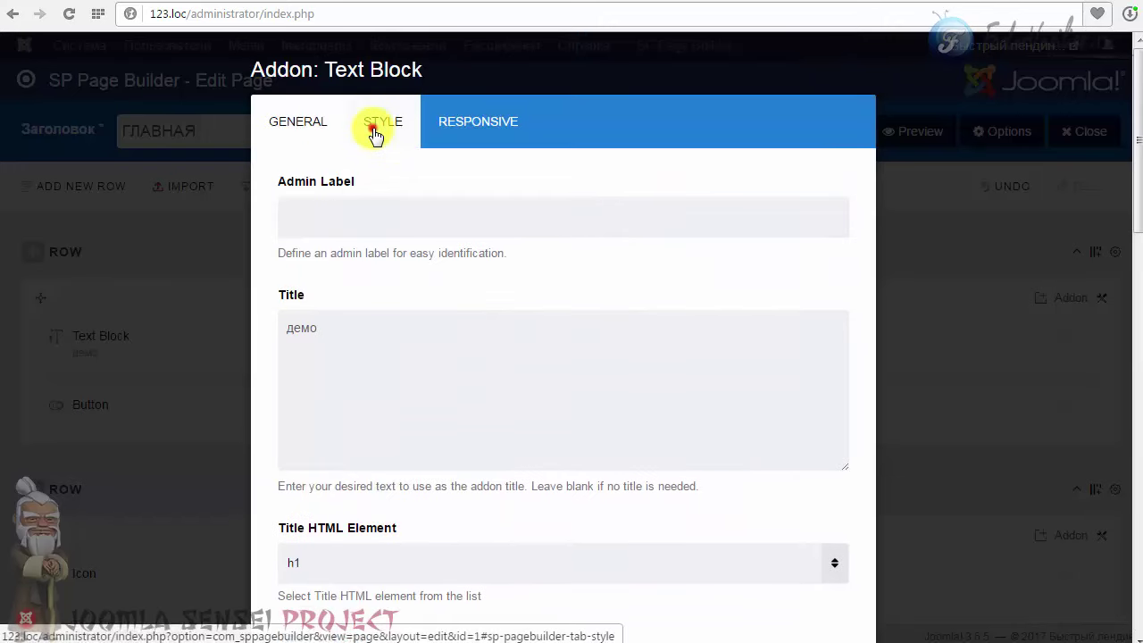
pyautogui.click(373, 134)
pyautogui.scroll(-10, 472, 318)
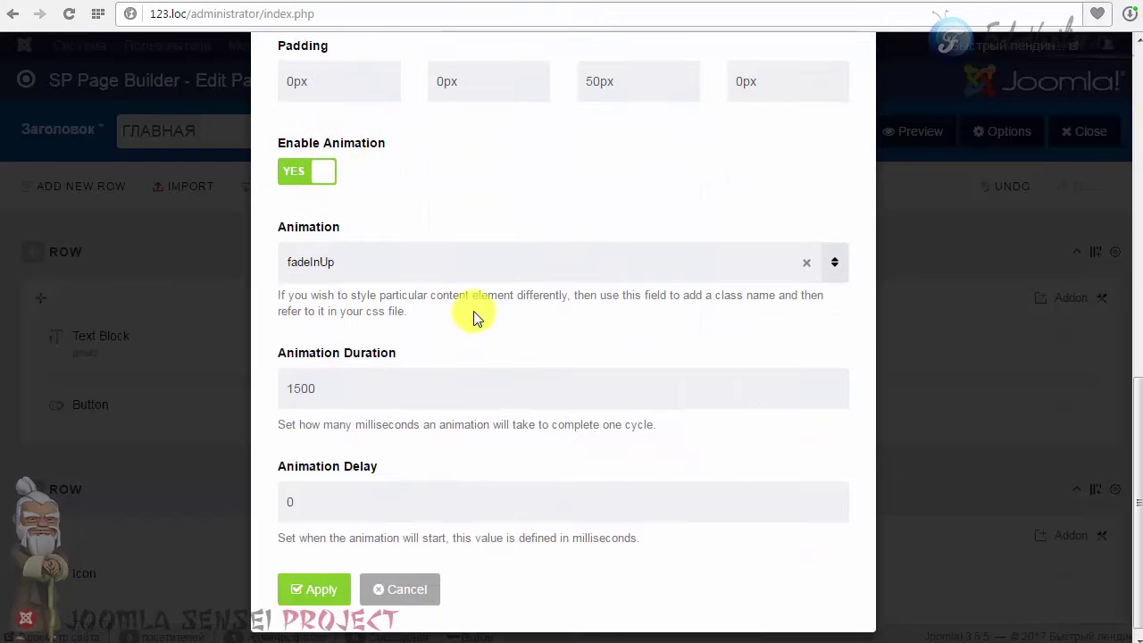
pyautogui.click(366, 266)
pyautogui.moveTo(839, 390); pyautogui.dragTo(844, 500)
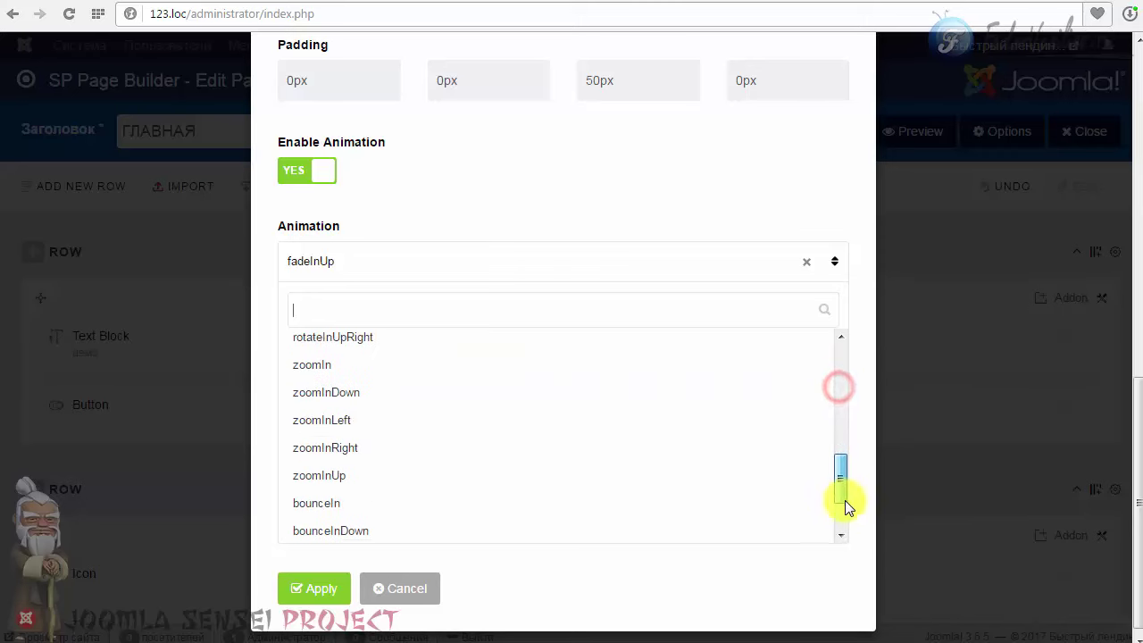
pyautogui.click(294, 449)
pyautogui.click(317, 589)
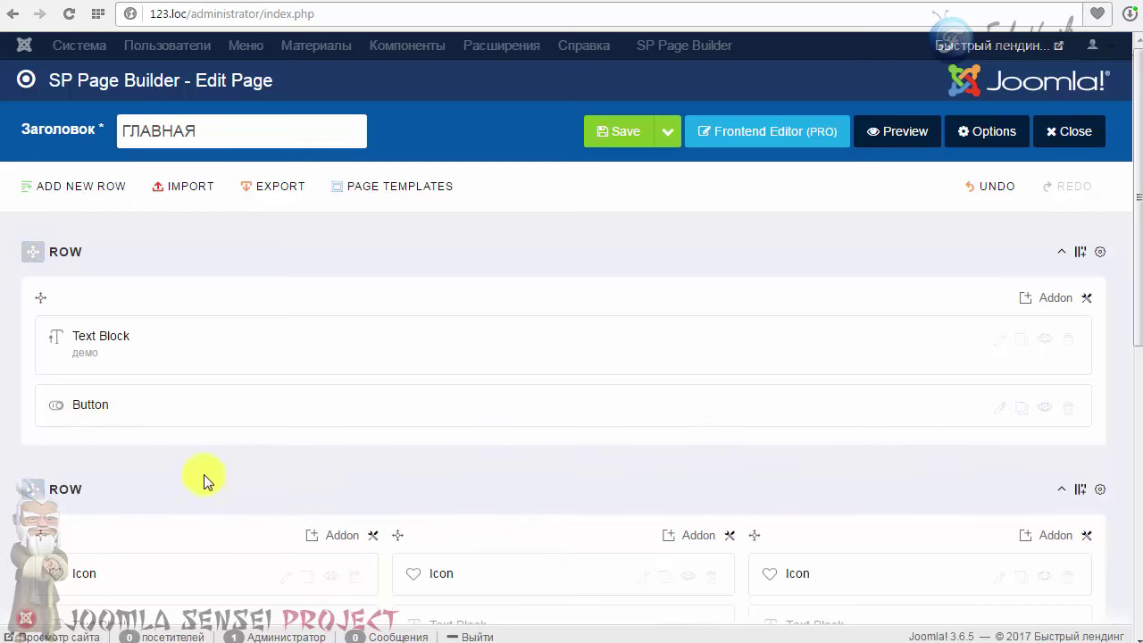
# Enable animation for the banner button in its style settings and choose the fadeInDown effect.
pyautogui.click(1000, 410)
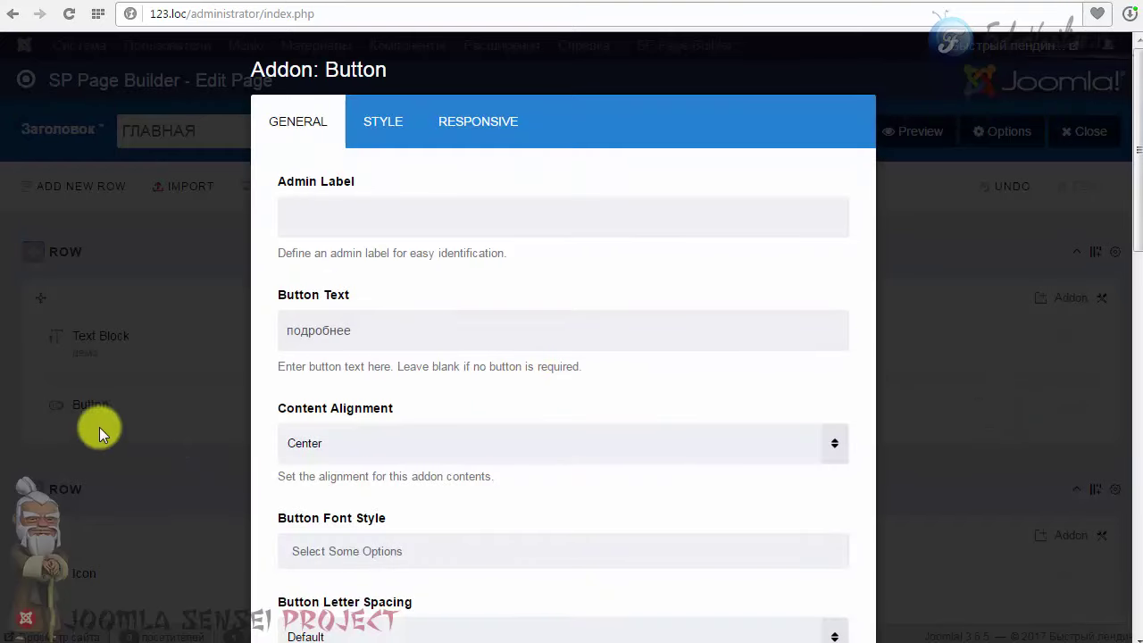
pyautogui.click(383, 125)
pyautogui.scroll(-5, 446, 224)
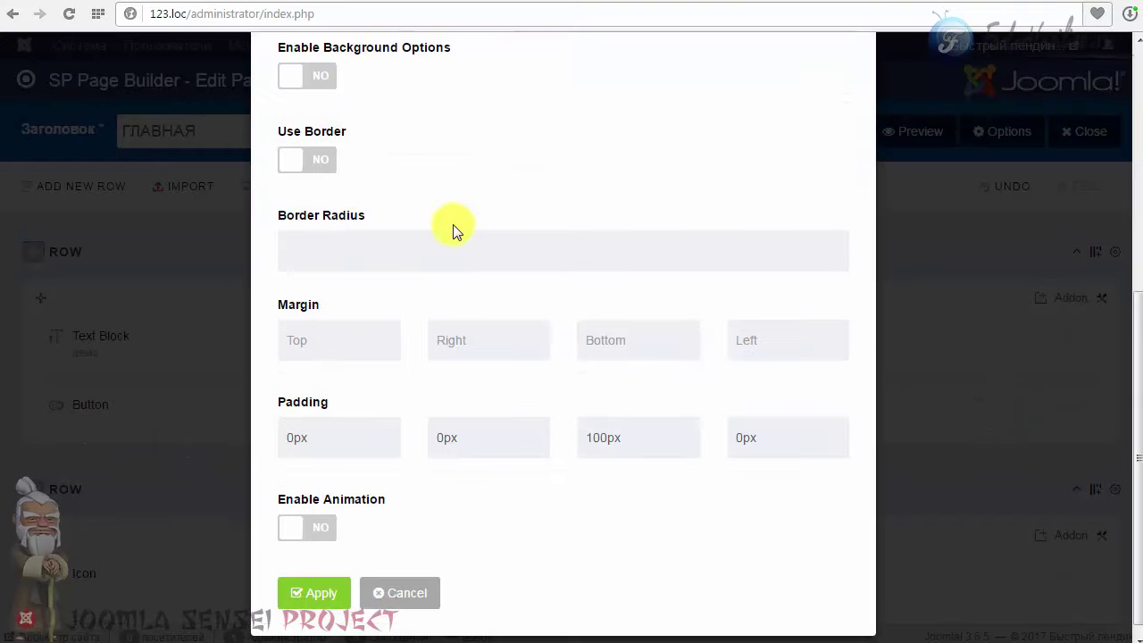
pyautogui.scroll(-1, 453, 231)
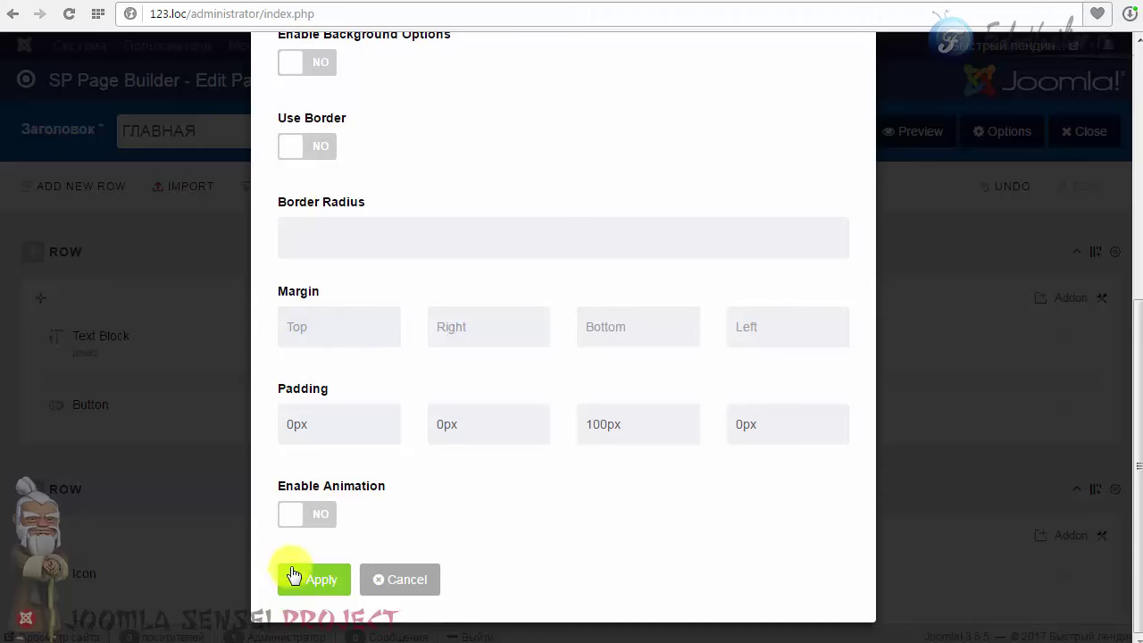
pyautogui.click(291, 514)
pyautogui.scroll(-2, 601, 432)
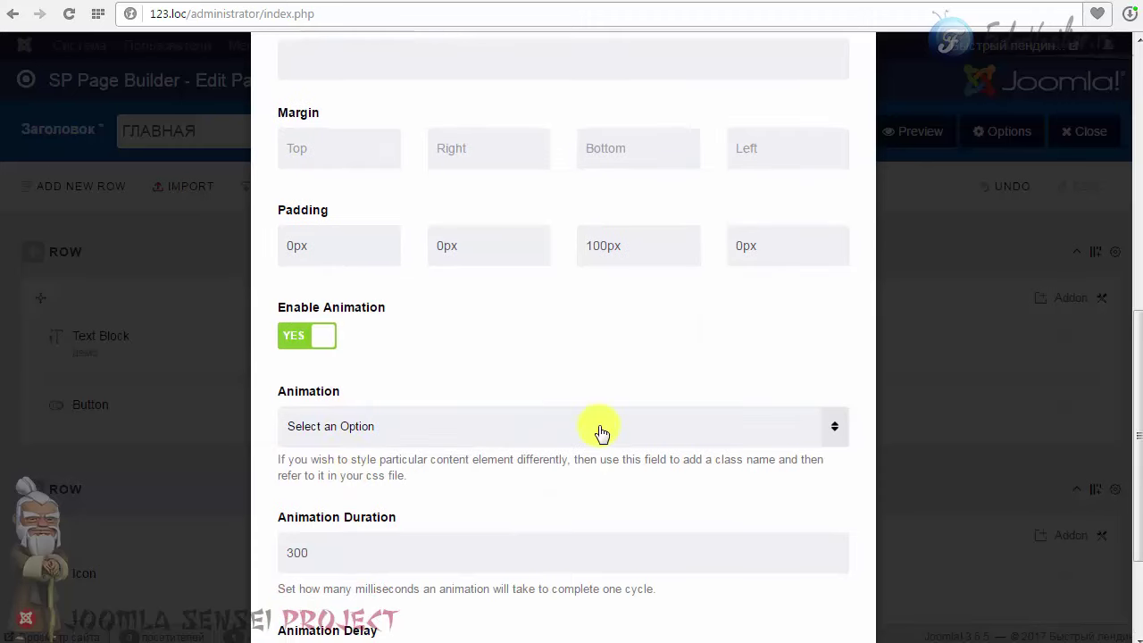
pyautogui.scroll(-2, 600, 432)
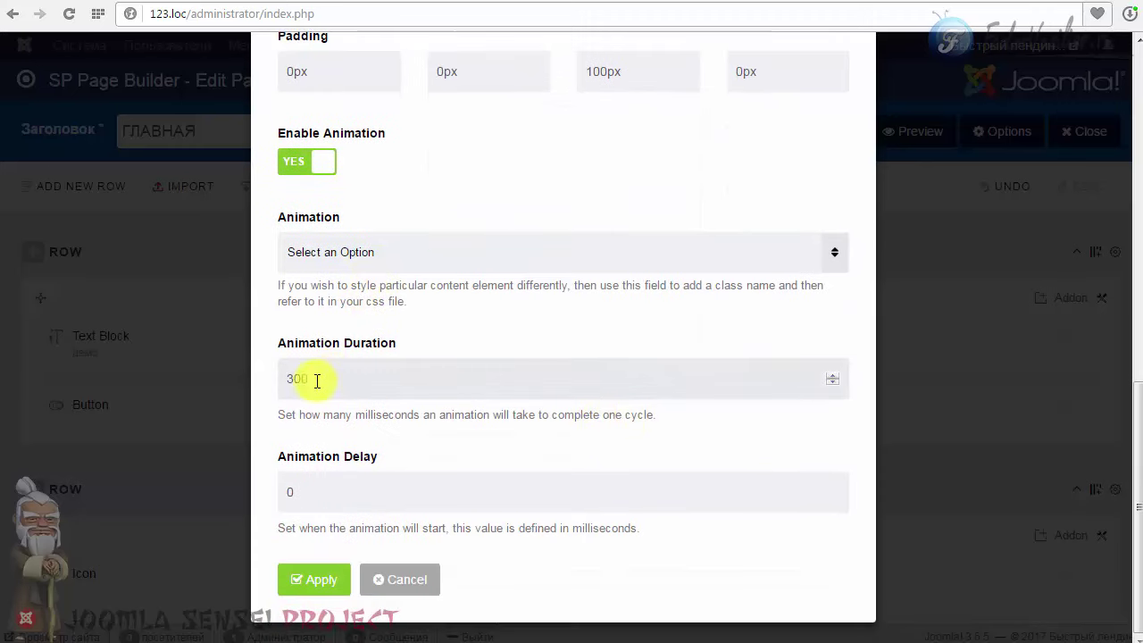
pyautogui.click(358, 259)
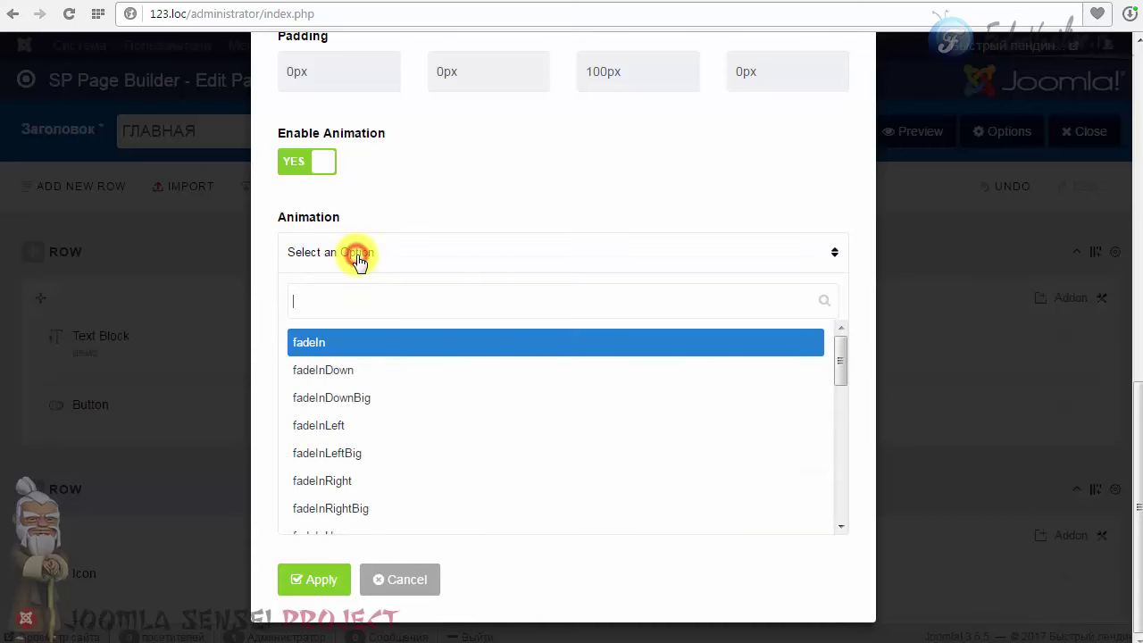
pyautogui.click(371, 378)
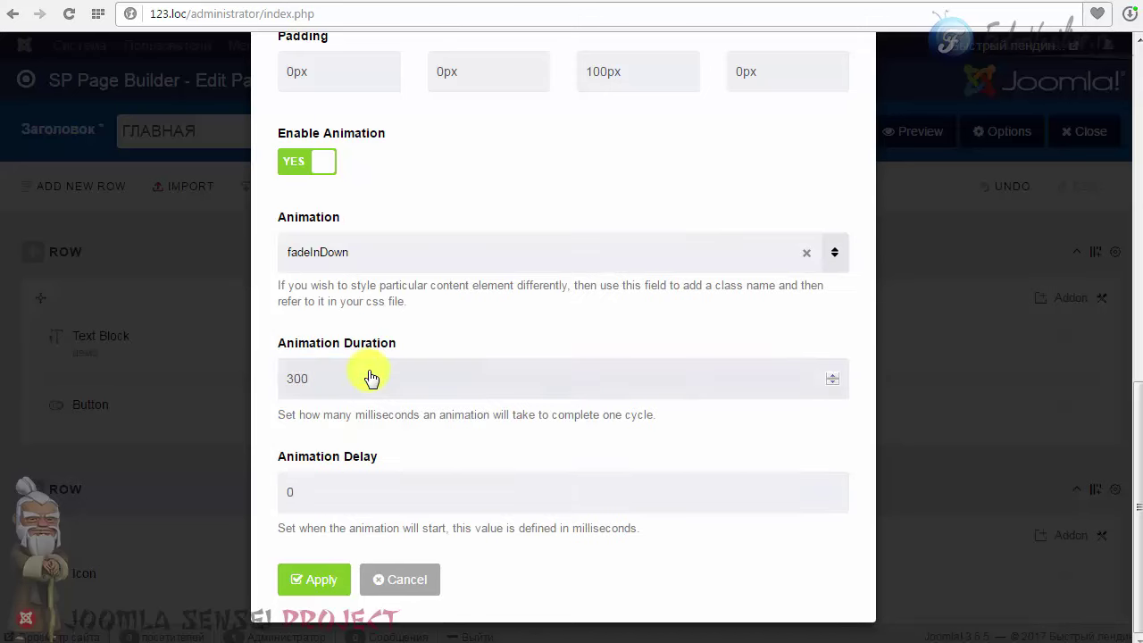
# Give the button's animation a delay of 500 and a duration of 1500 milliseconds, and apply the settings.
pyautogui.doubleClick(310, 492)
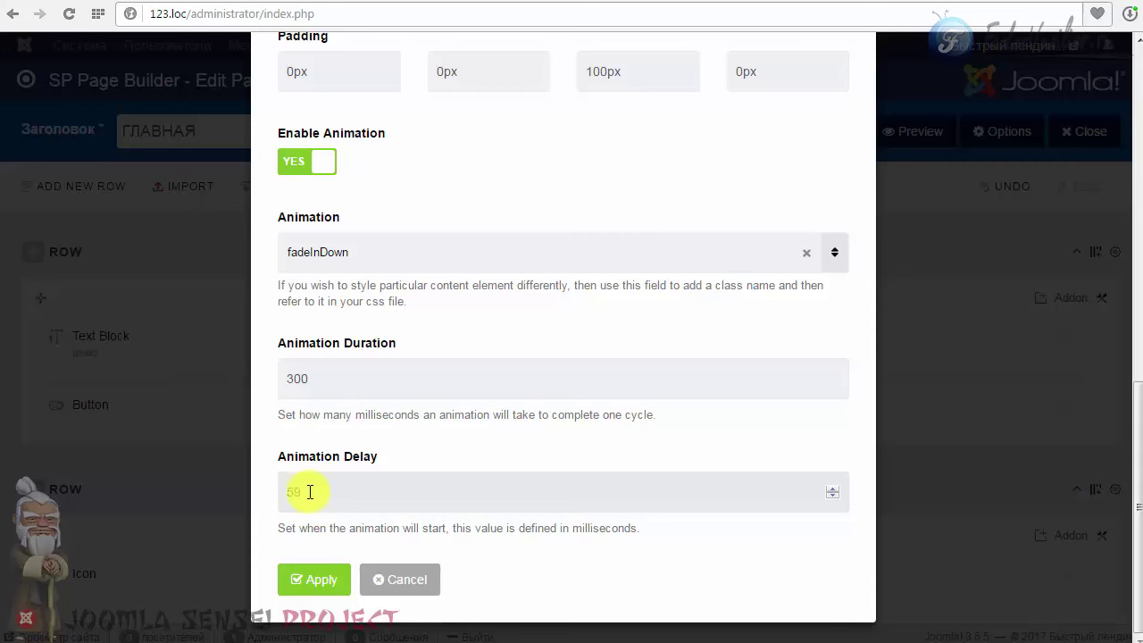
pyautogui.doubleClick(330, 379)
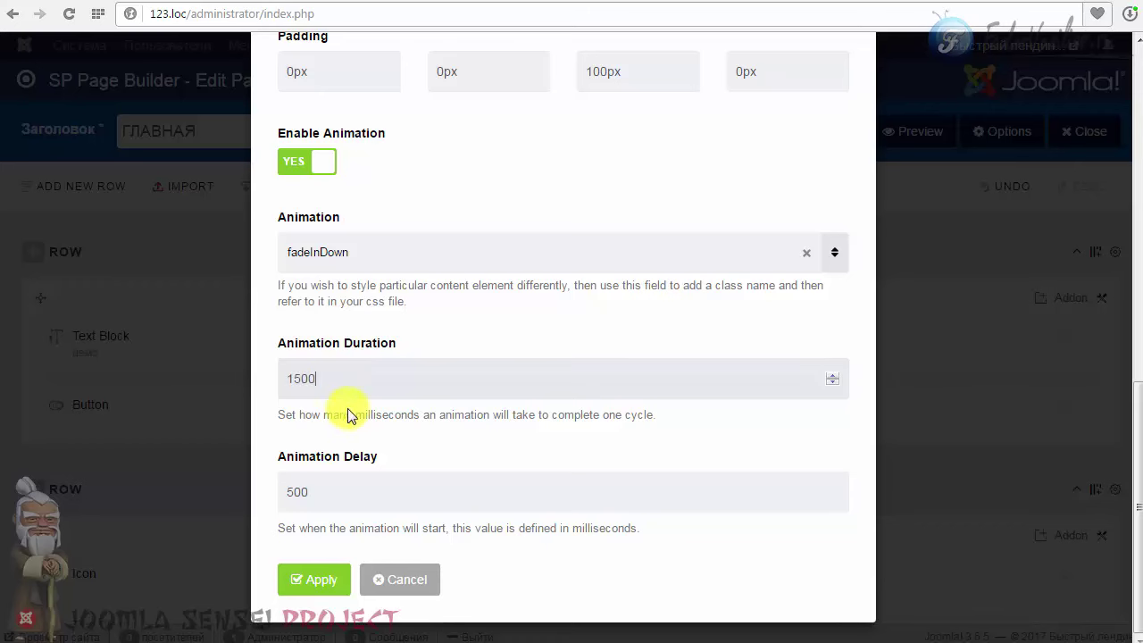
pyautogui.click(332, 581)
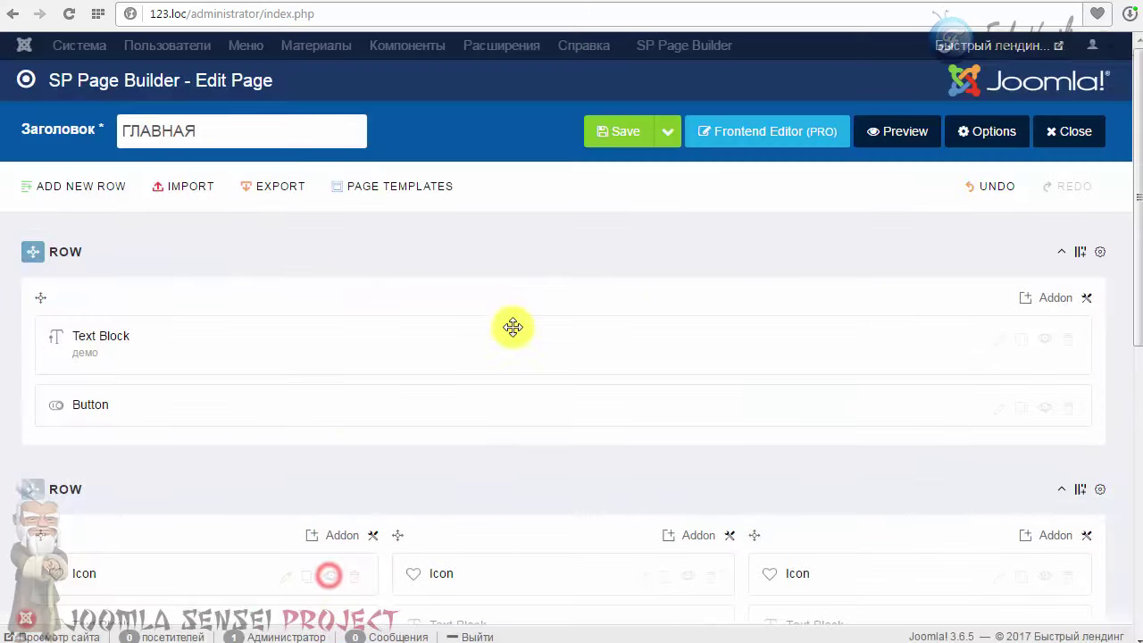
# Save the page and reload 123.loc to replay the entrance animations of the banner text and button.
pyautogui.click(628, 141)
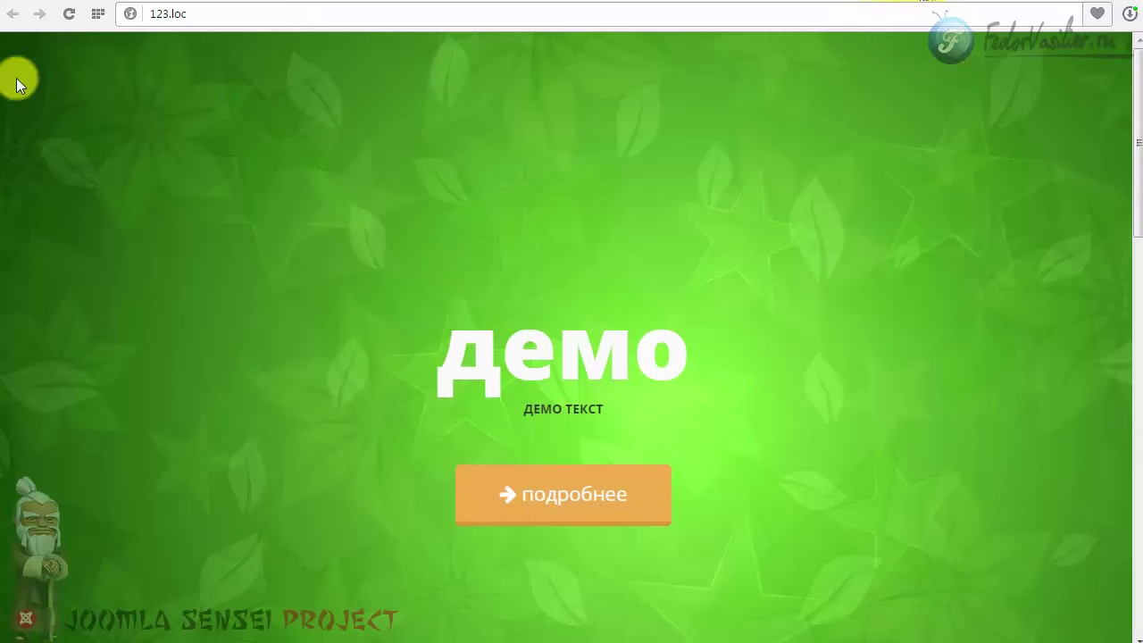
pyautogui.click(69, 14)
pyautogui.click(69, 14)
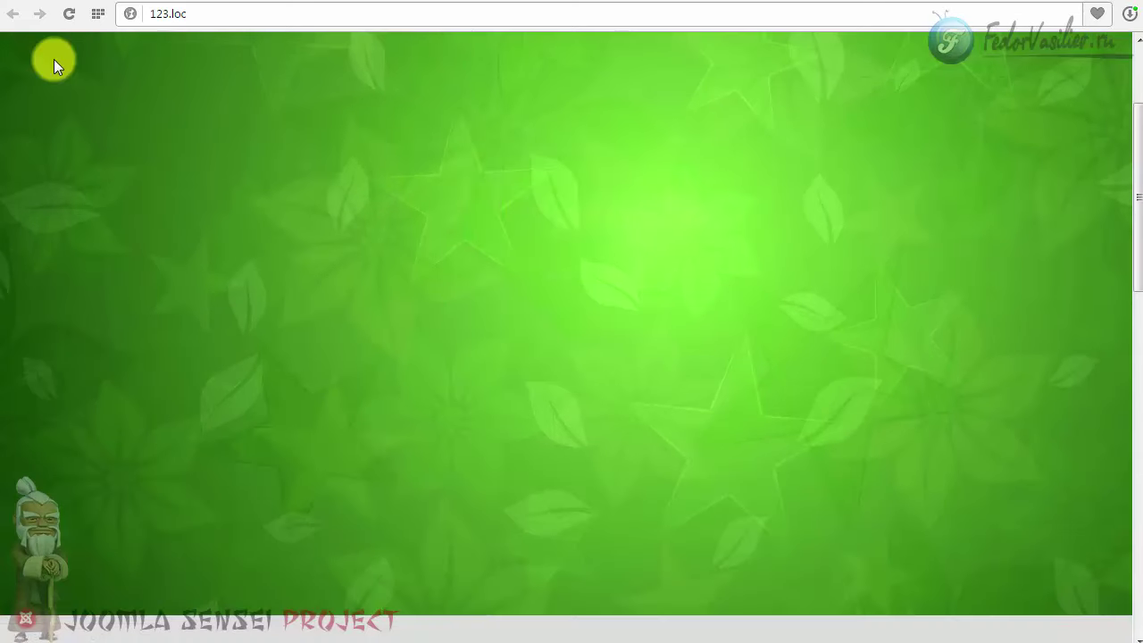
# Review the icon columns and the bordered text columns below the banner on 123.loc, and return to the page editor.
pyautogui.scroll(-4, 94, 151)
pyautogui.scroll(-3, 94, 146)
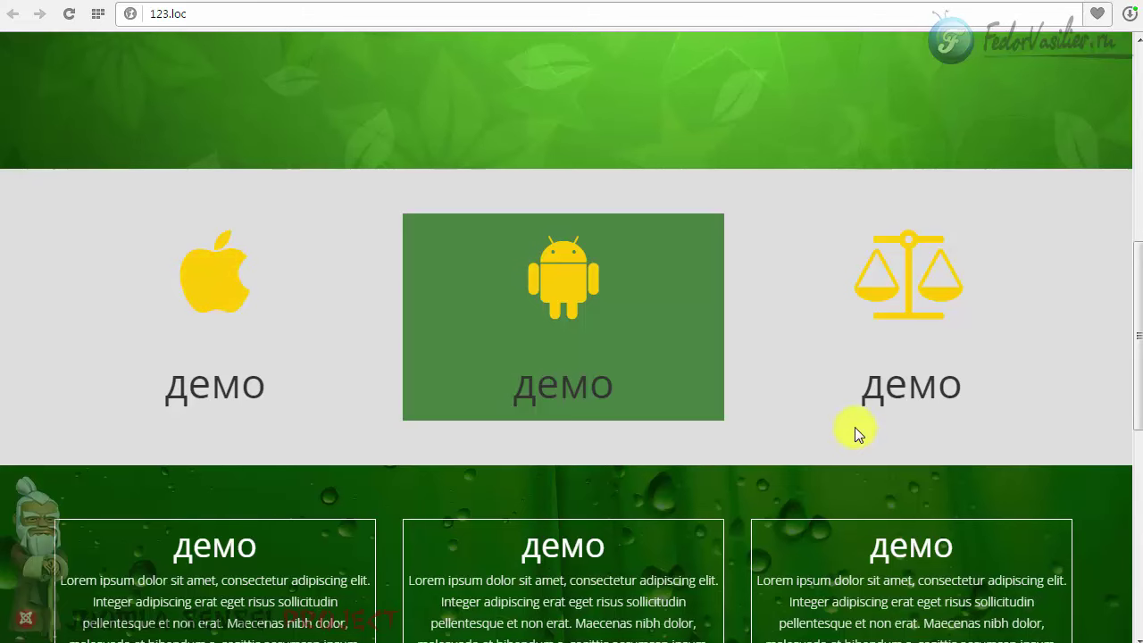
pyautogui.moveTo(1140, 403); pyautogui.dragTo(1140, 468)
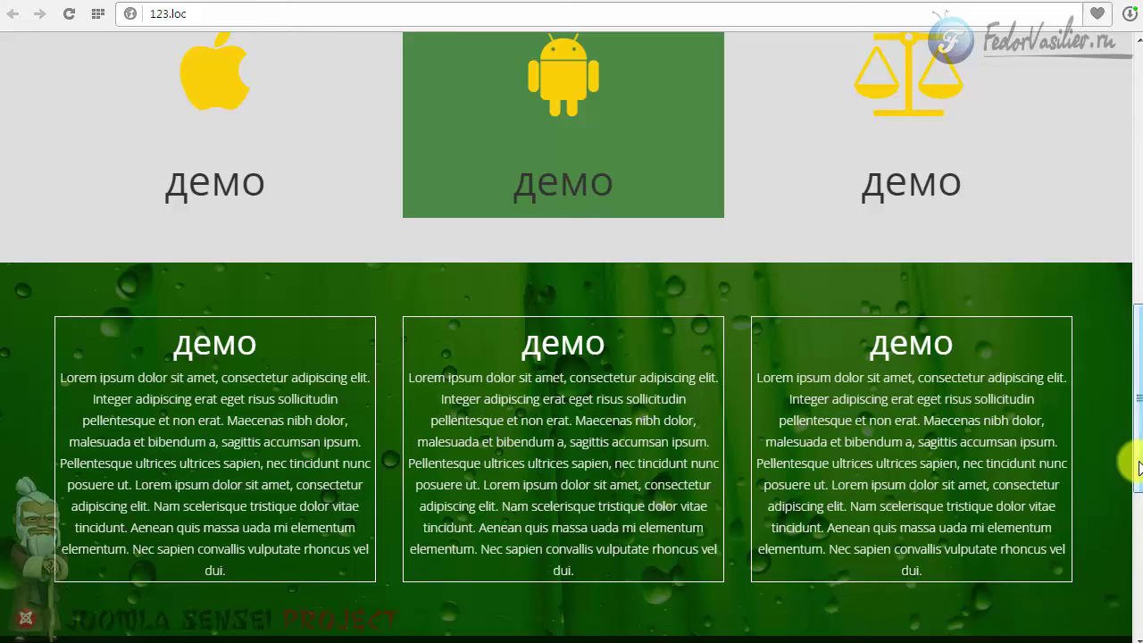
pyautogui.click(181, 338)
pyautogui.moveTo(198, 339); pyautogui.dragTo(263, 393)
pyautogui.moveTo(496, 342); pyautogui.dragTo(596, 413)
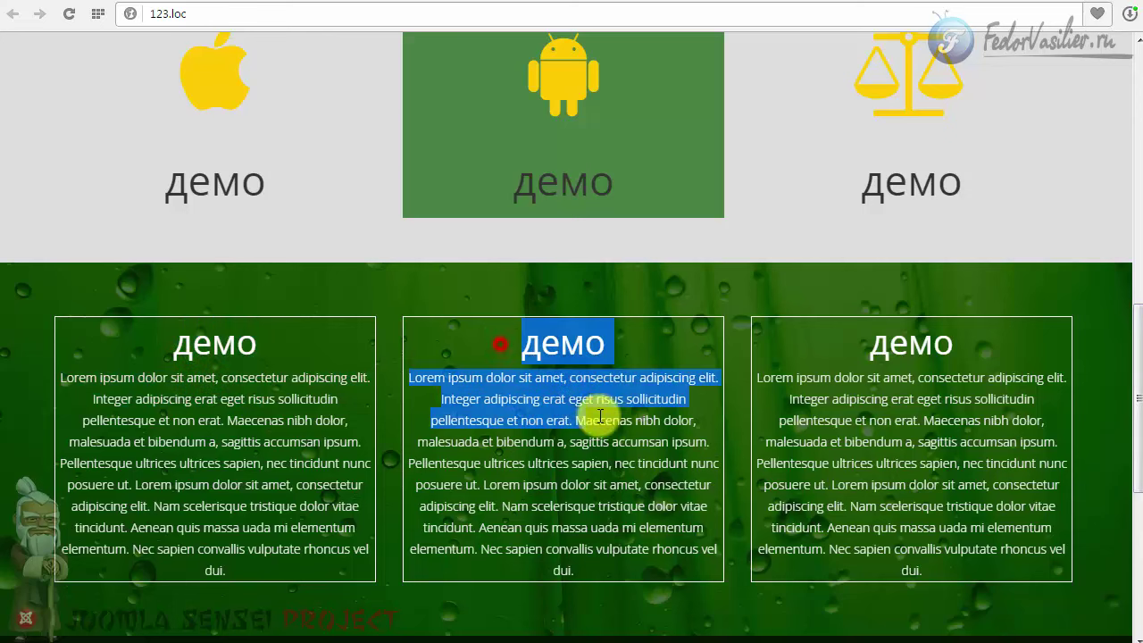
pyautogui.moveTo(847, 355); pyautogui.dragTo(905, 414)
pyautogui.click(911, 423)
pyautogui.scroll(-2, 910, 498)
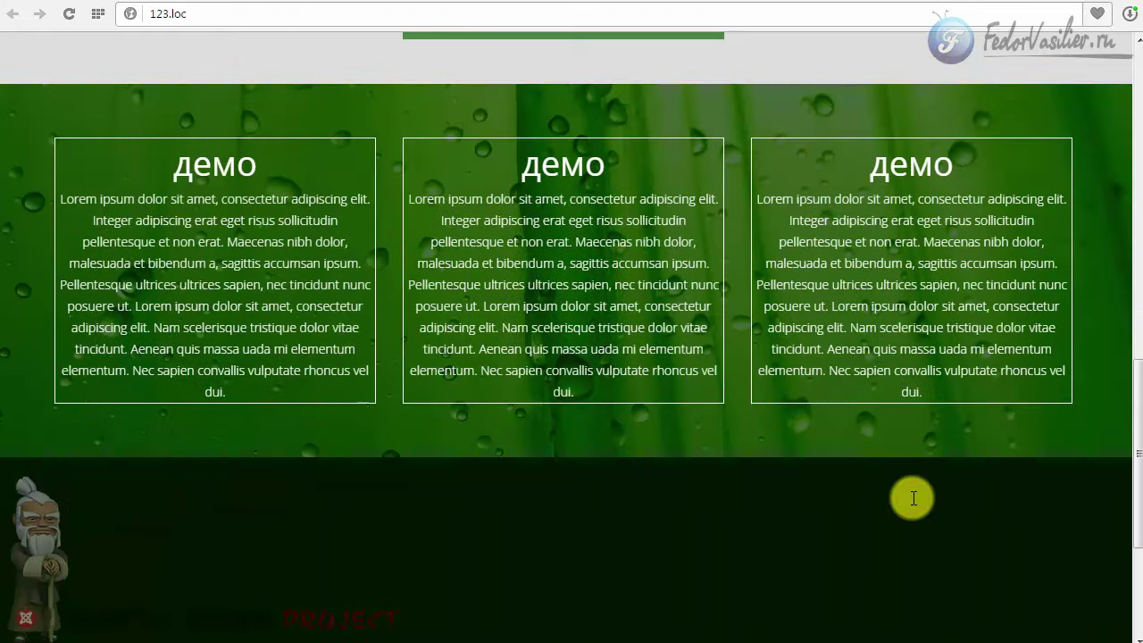
pyautogui.scroll(4, 811, 474)
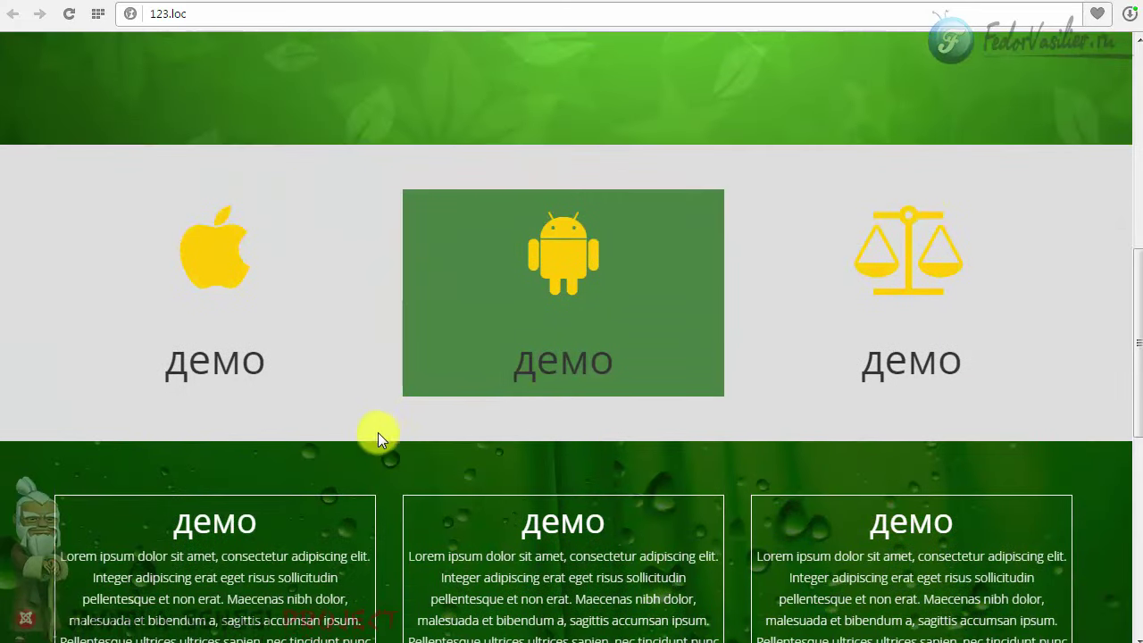
pyautogui.click(189, 220)
pyautogui.click(882, 1)
# Open the options of the first icon column in the second row and choose the fadeInLeft animation.
pyautogui.scroll(-4, 706, 296)
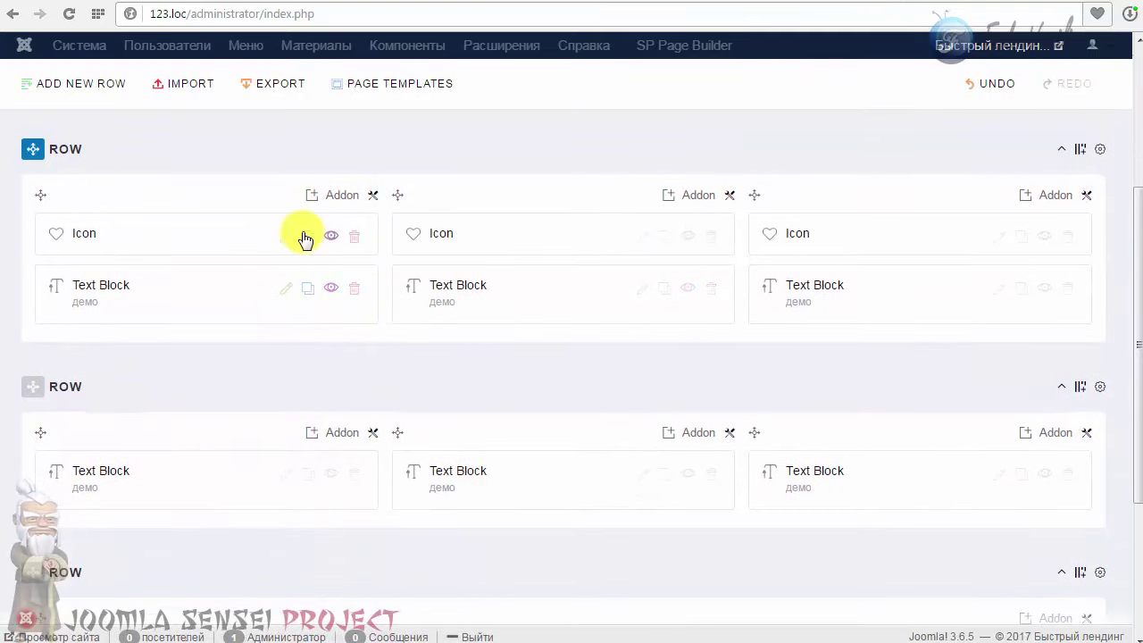
pyautogui.scroll(2, 273, 342)
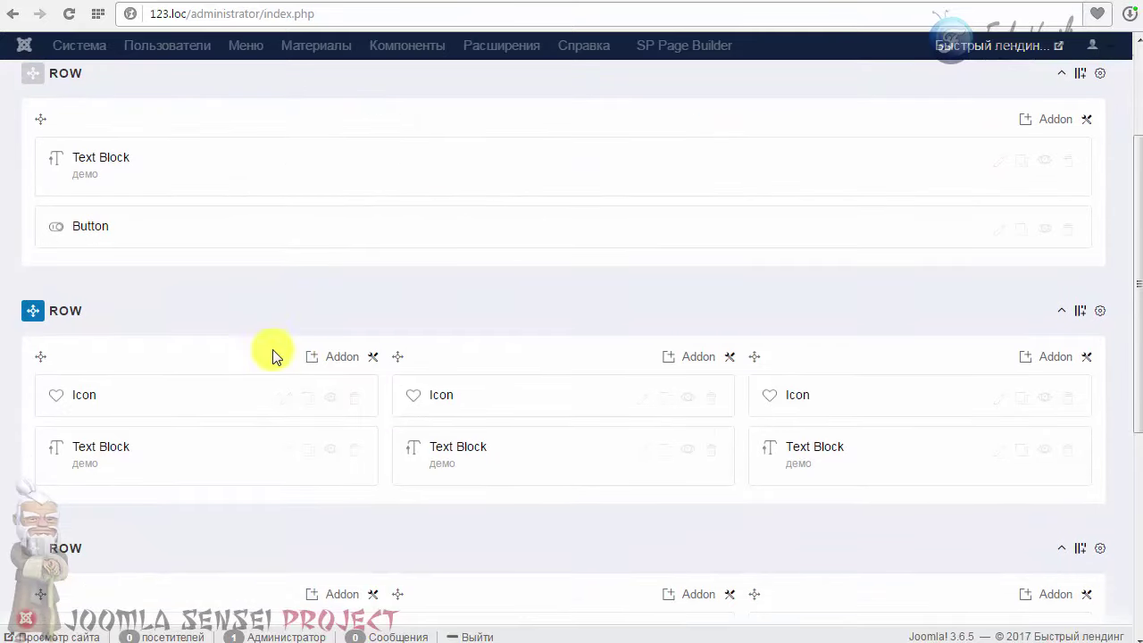
pyautogui.click(373, 358)
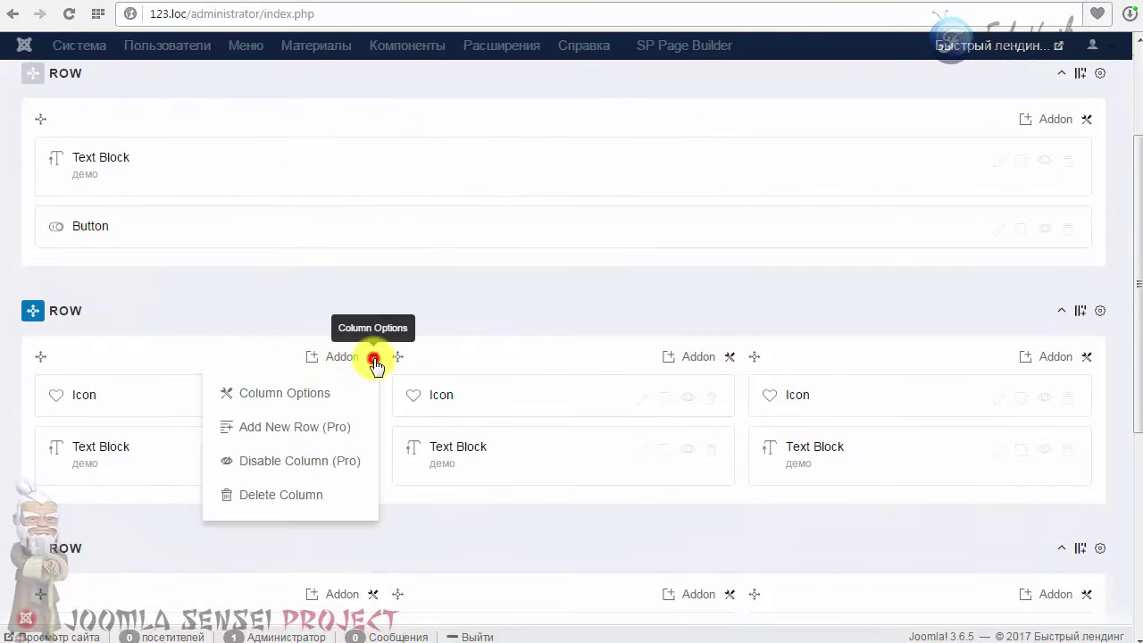
pyautogui.click(306, 401)
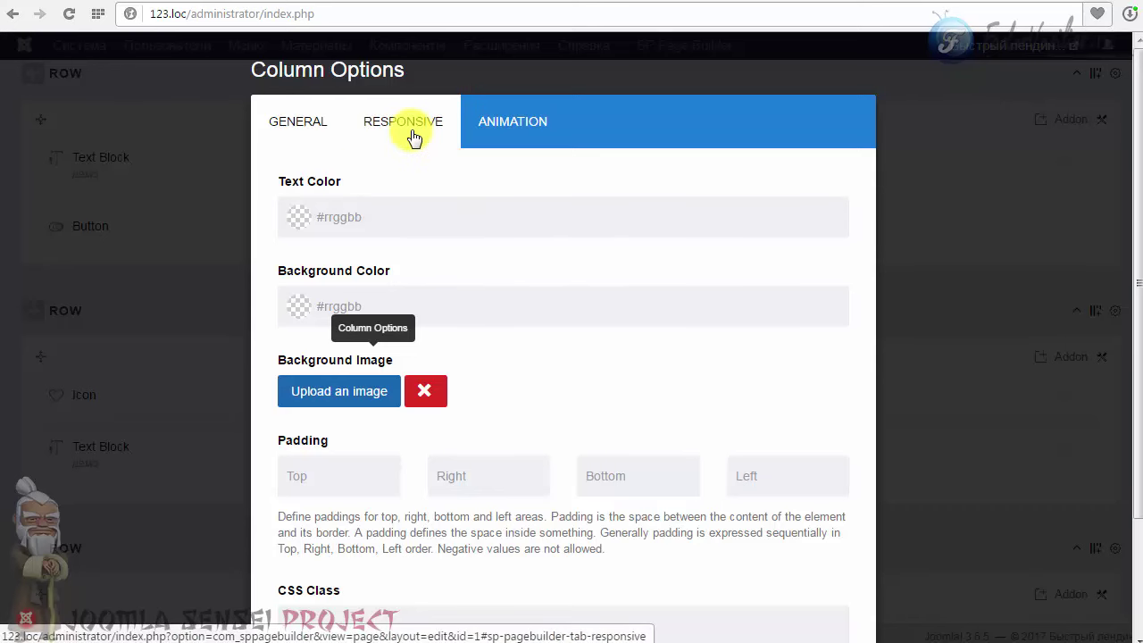
pyautogui.click(523, 119)
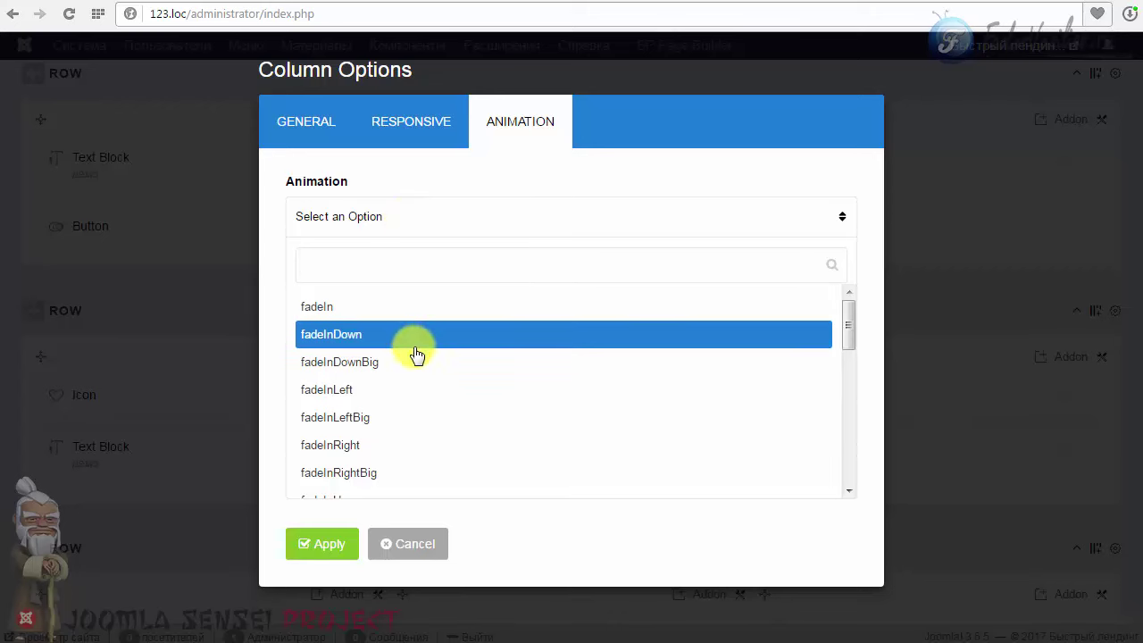
pyautogui.click(404, 392)
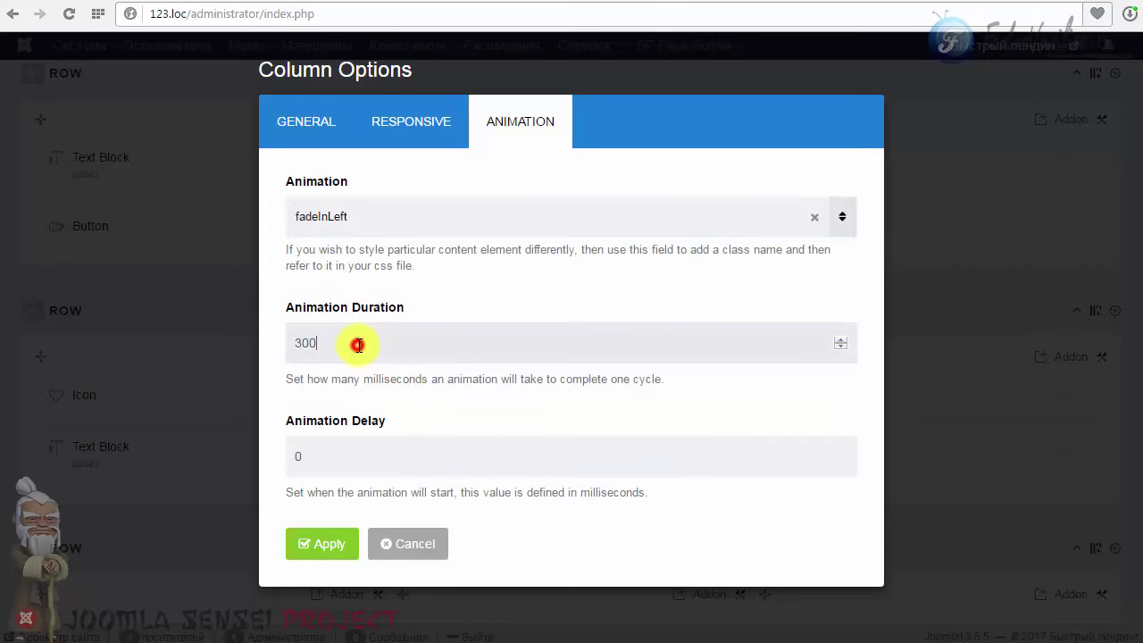
# Set the first icon column's animation duration to 1500 milliseconds and apply the column options.
pyautogui.moveTo(358, 344); pyautogui.dragTo(276, 348)
pyautogui.write('1500')
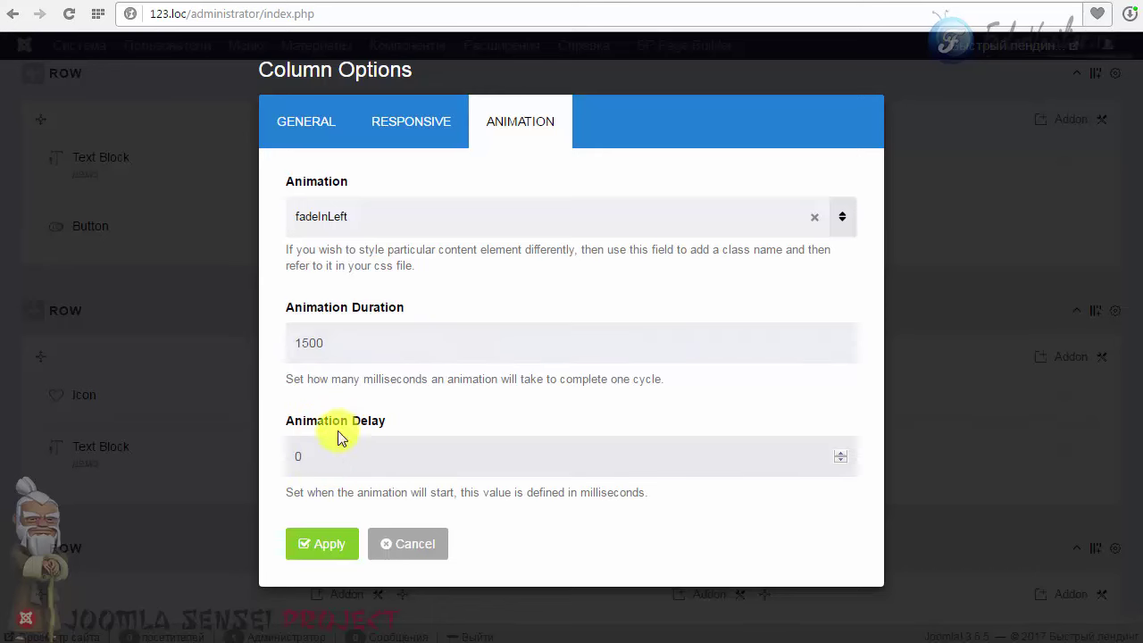
pyautogui.moveTo(364, 343); pyautogui.dragTo(273, 332)
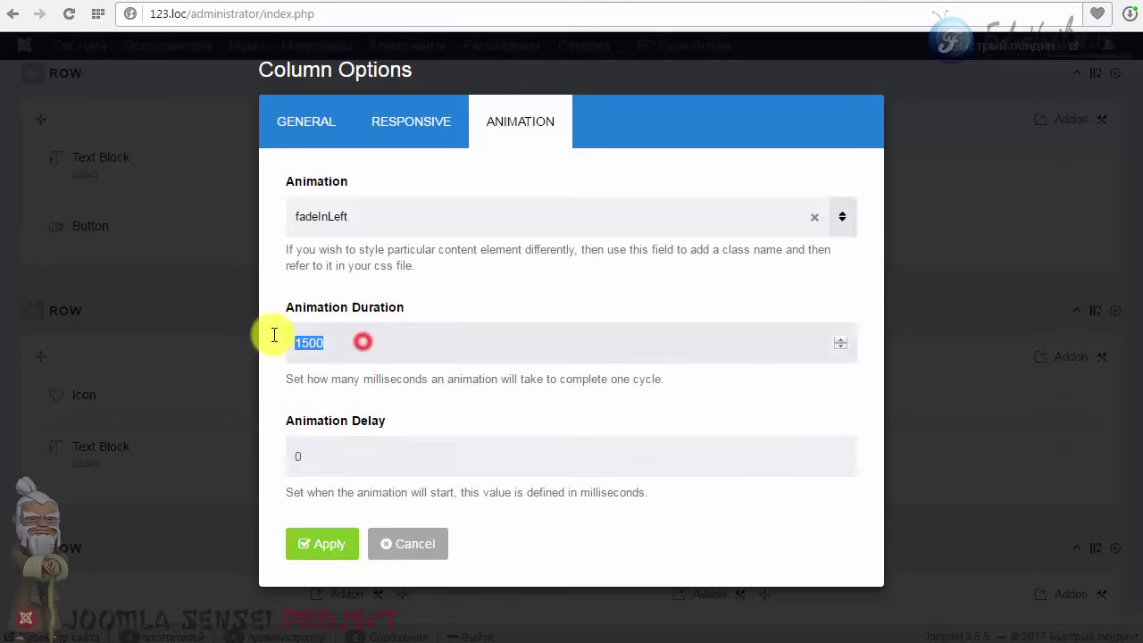
pyautogui.click(316, 393)
pyautogui.click(323, 542)
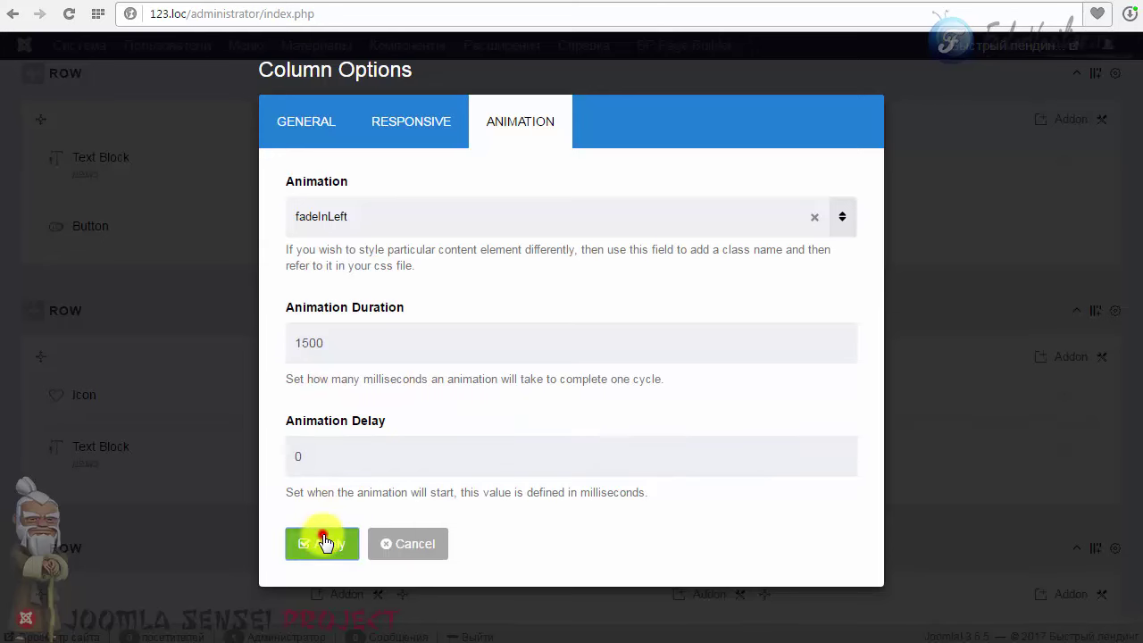
# Save the page and check the first icon column's animation on 123.loc, looking through the page from bottom to top.
pyautogui.scroll(5, 736, 110)
pyautogui.click(612, 132)
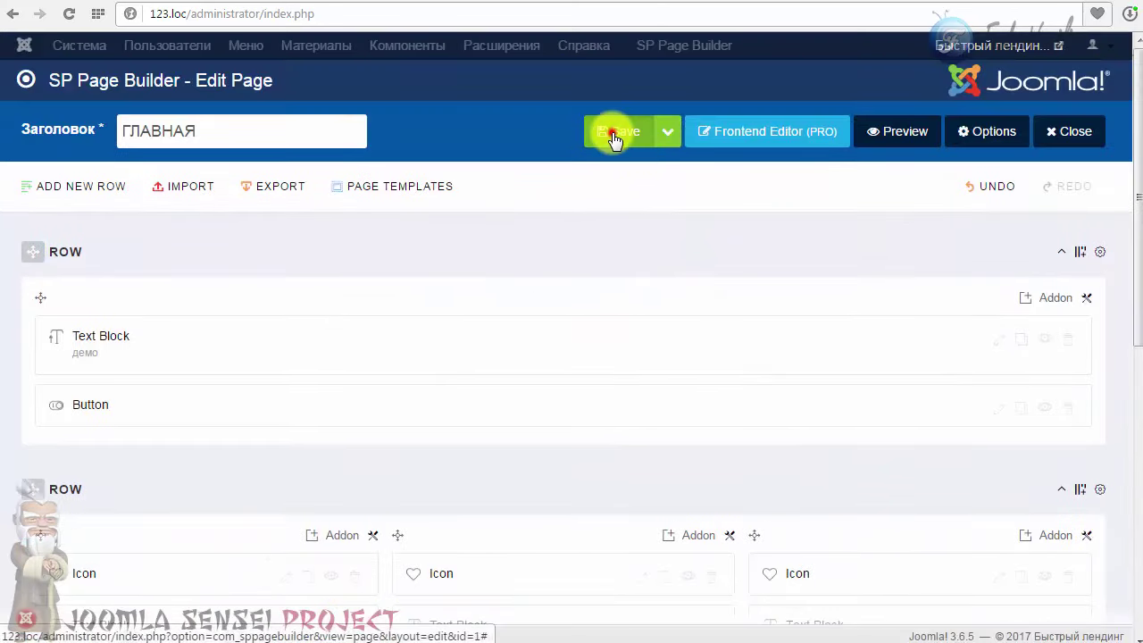
pyautogui.hotkey('ctrl', 'Tab')
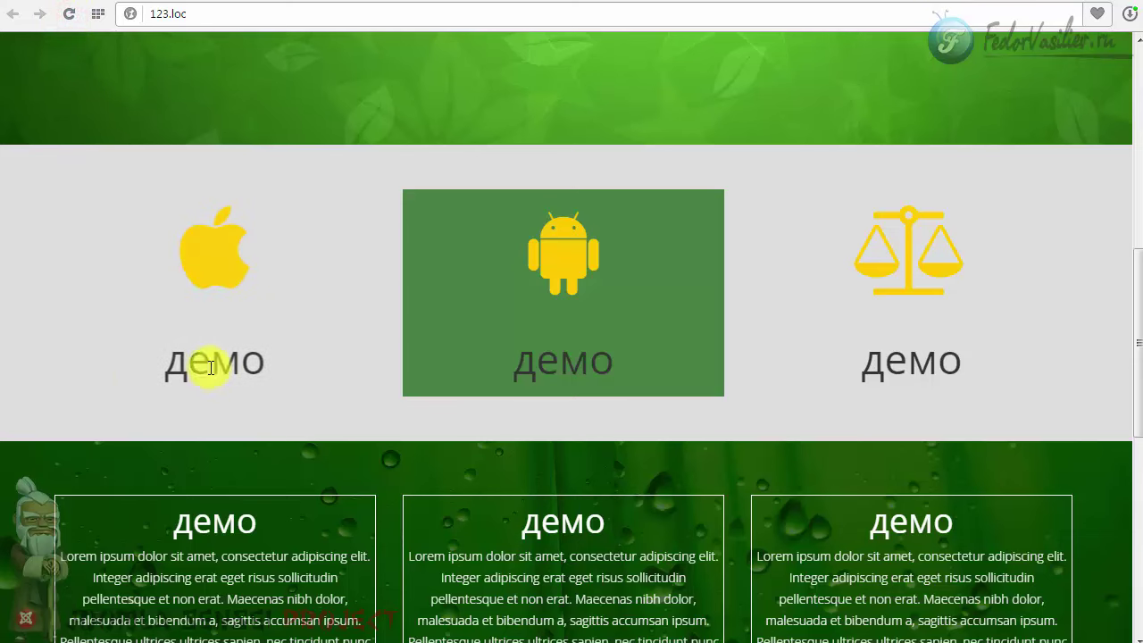
pyautogui.scroll(-8, 287, 402)
pyautogui.scroll(15, 287, 403)
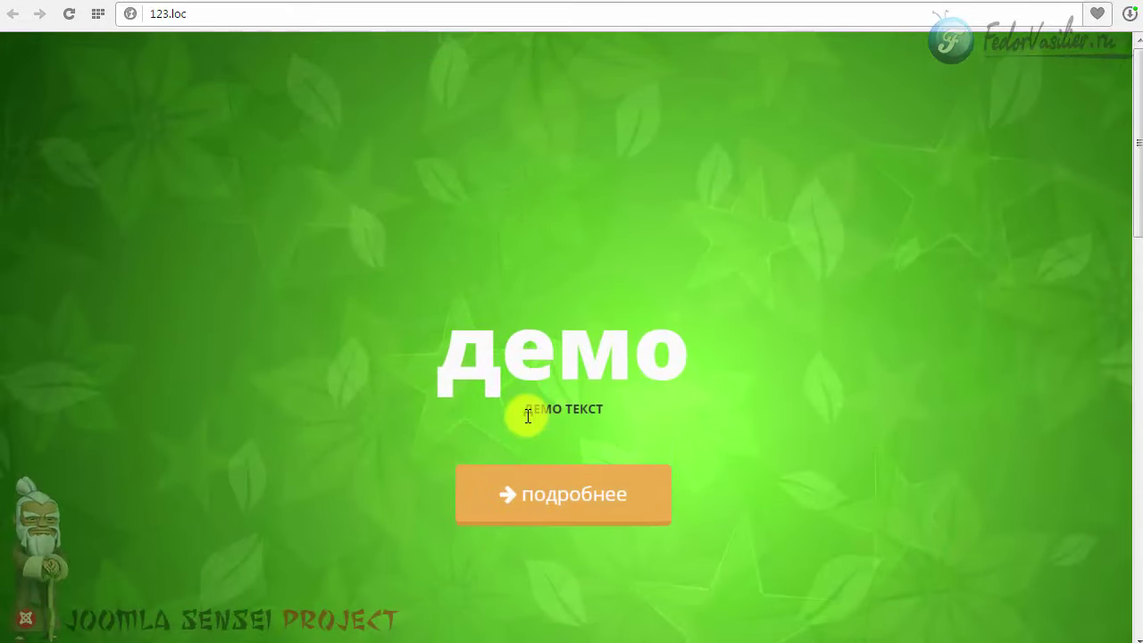
# Look over the banner and the icon columns on 123.loc.
pyautogui.scroll(-2, 511, 283)
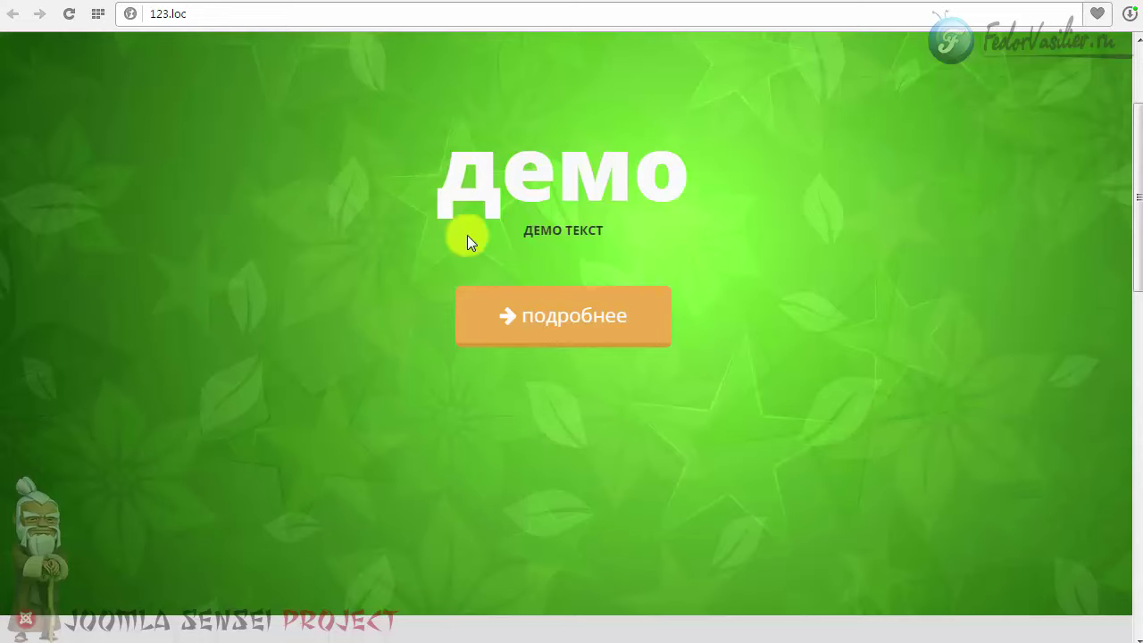
pyautogui.scroll(1, 376, 446)
pyautogui.scroll(-4, 664, 287)
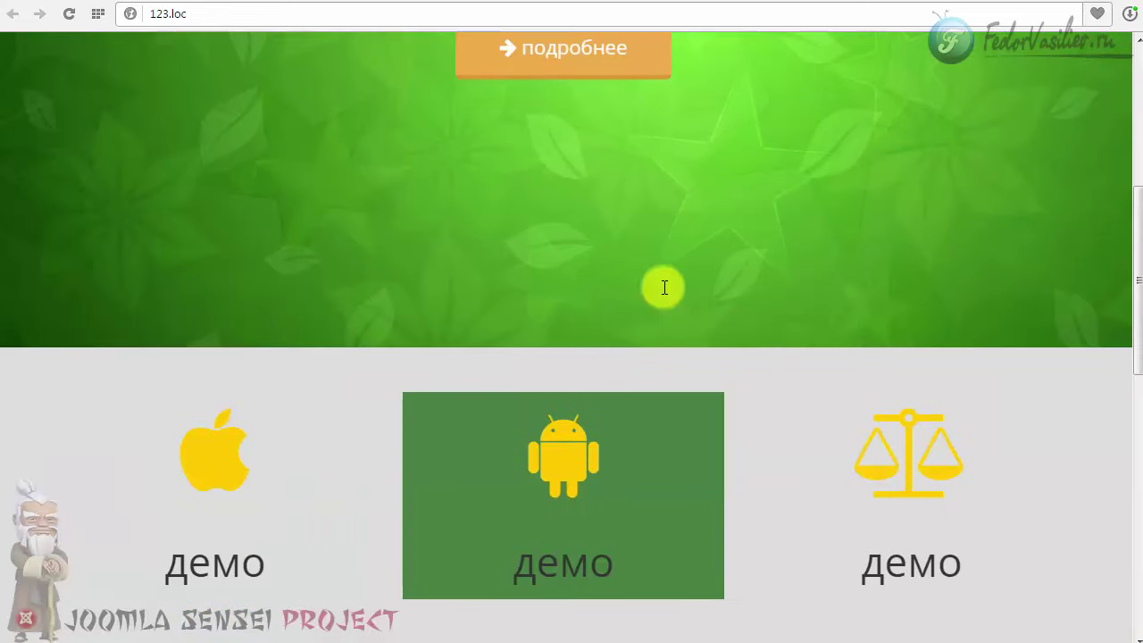
pyautogui.scroll(4, 474, 360)
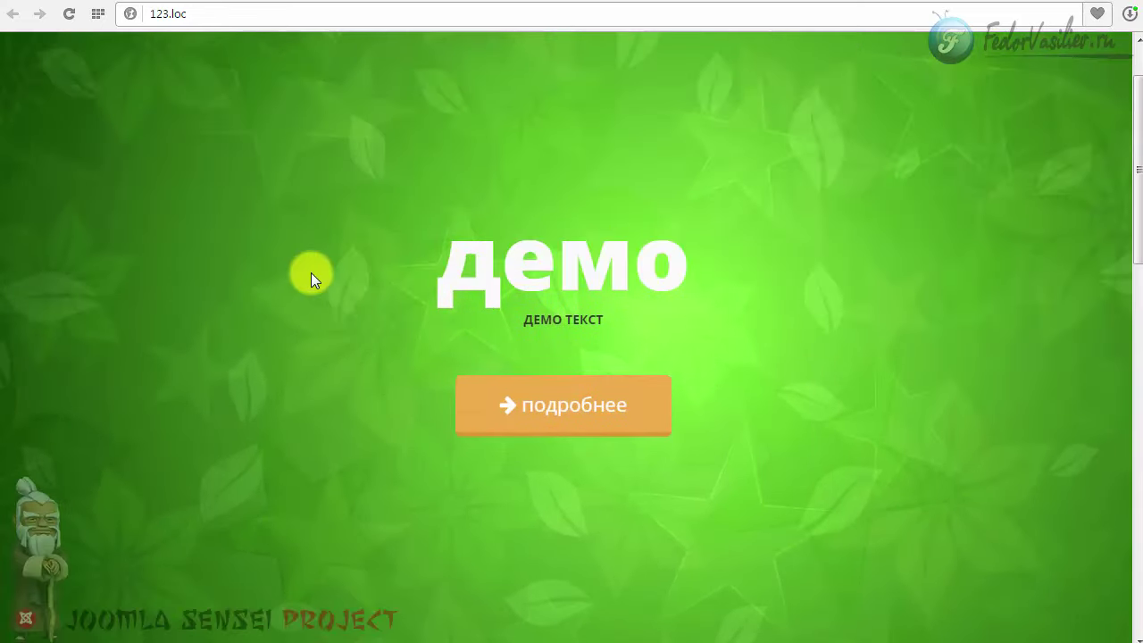
pyautogui.scroll(-6, 312, 273)
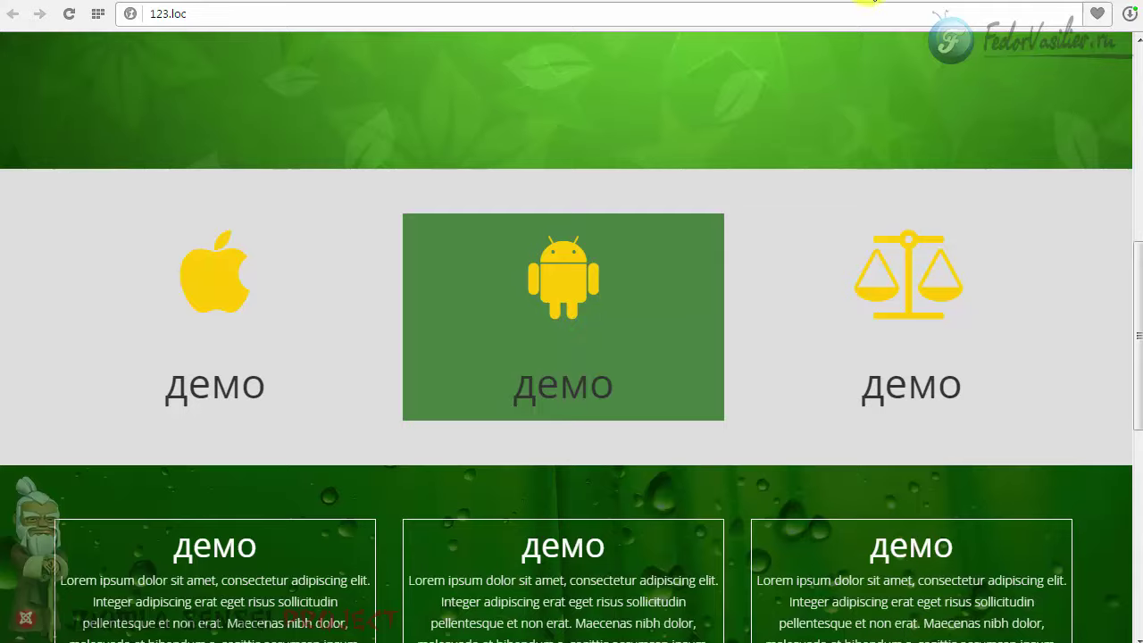
# Return to the page editor, open the options of the middle text column in the third row and choose the fadeInUp animation.
pyautogui.click(875, 2)
pyautogui.scroll(-5, 673, 294)
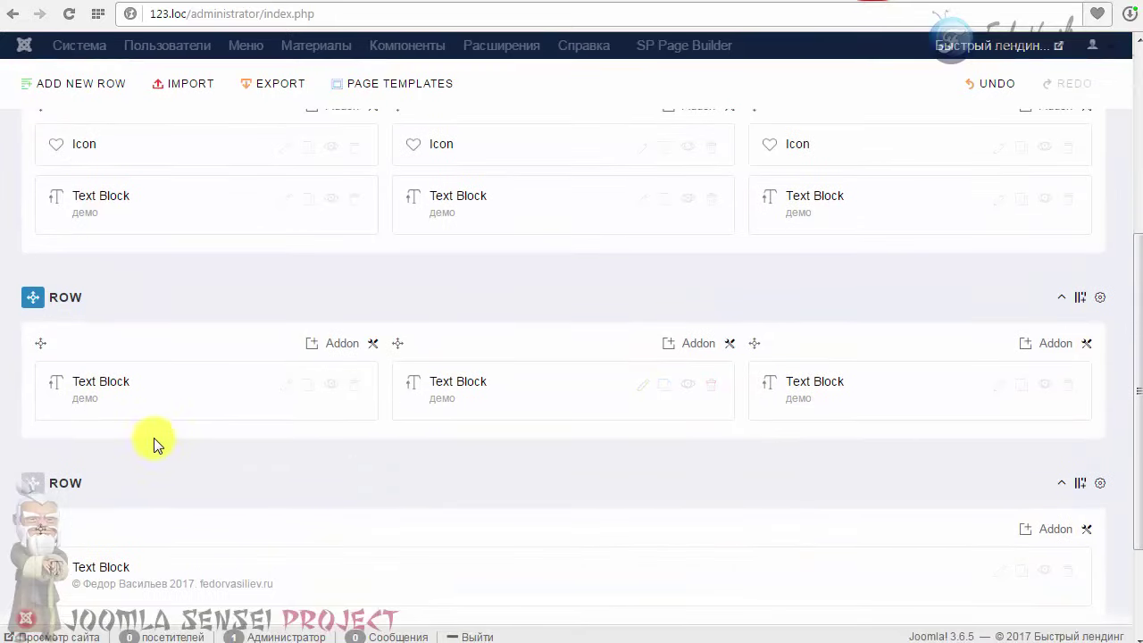
pyautogui.click(729, 343)
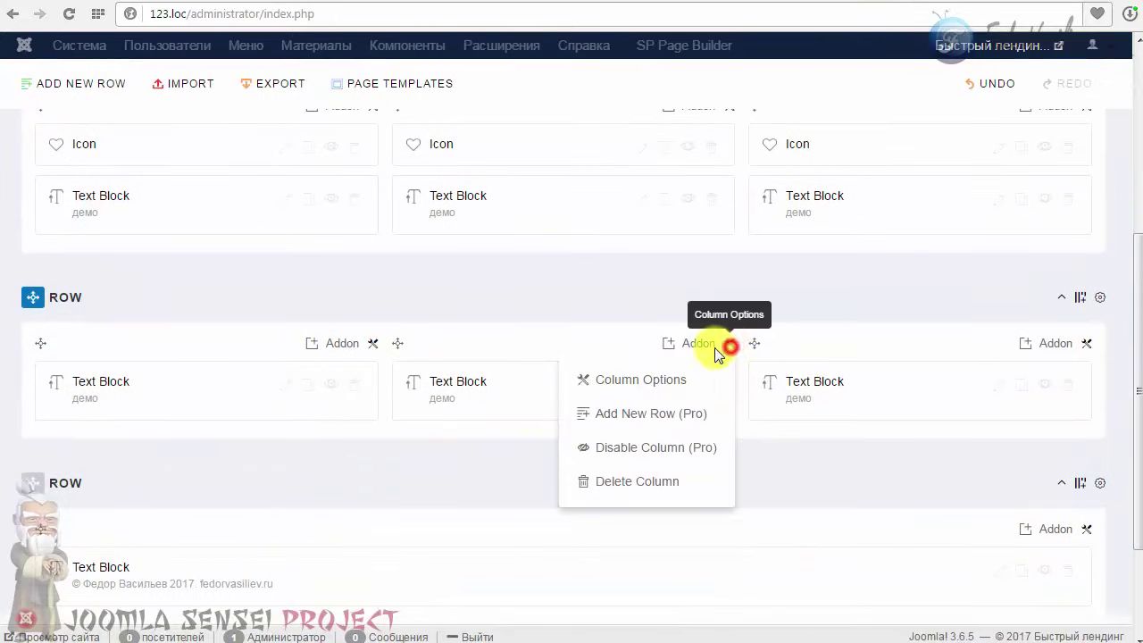
pyautogui.click(581, 384)
pyautogui.click(527, 141)
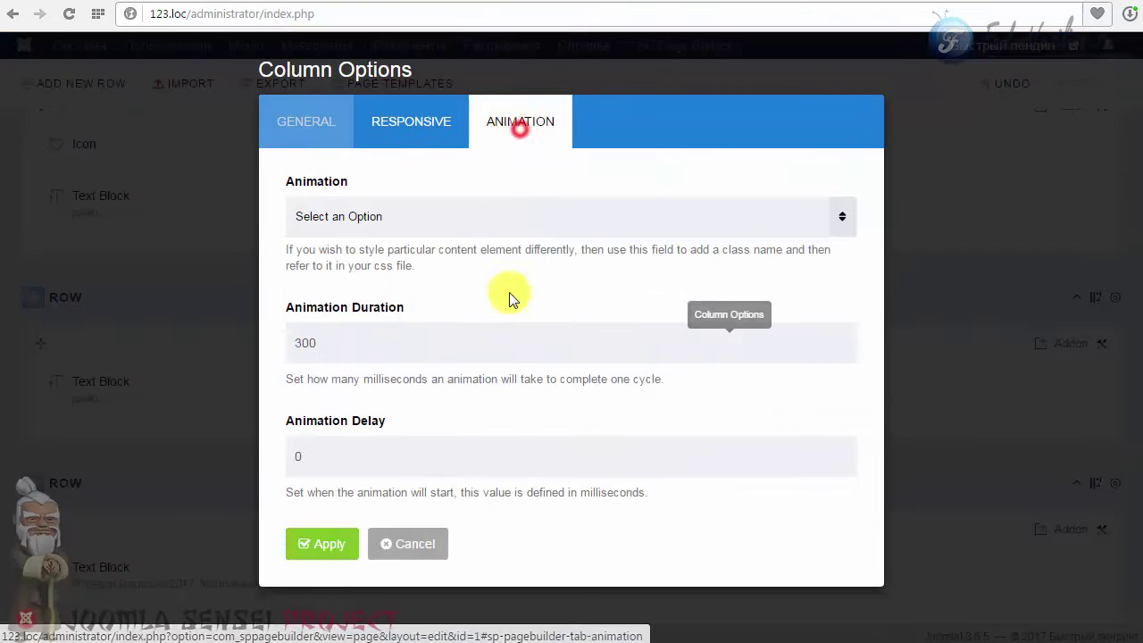
pyautogui.click(357, 223)
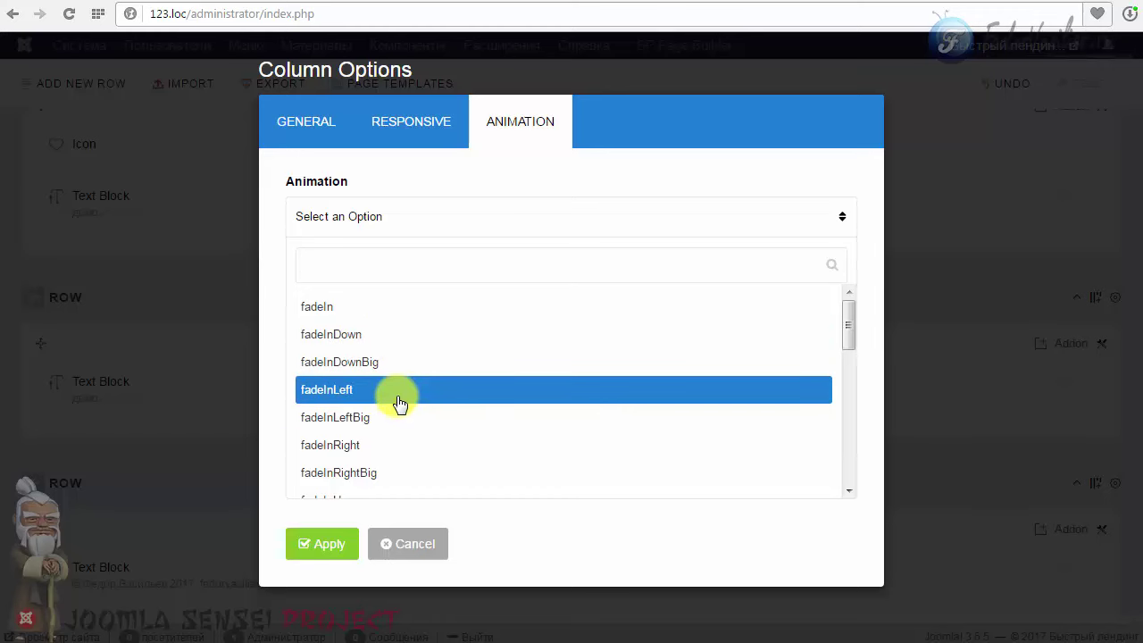
pyautogui.scroll(-1, 406, 392)
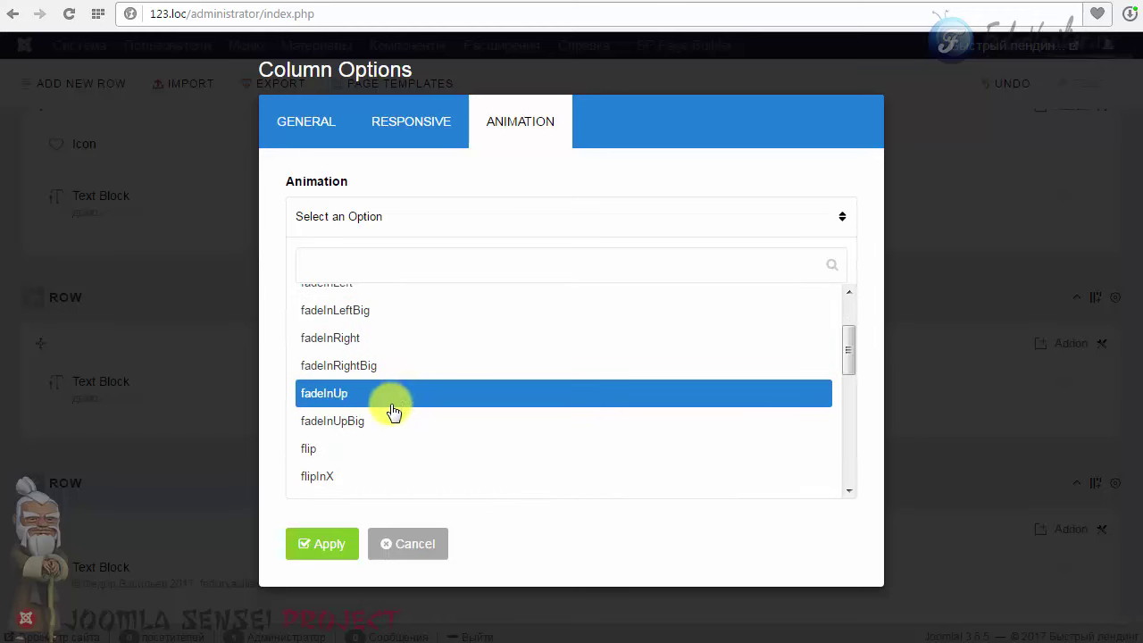
pyautogui.click(313, 394)
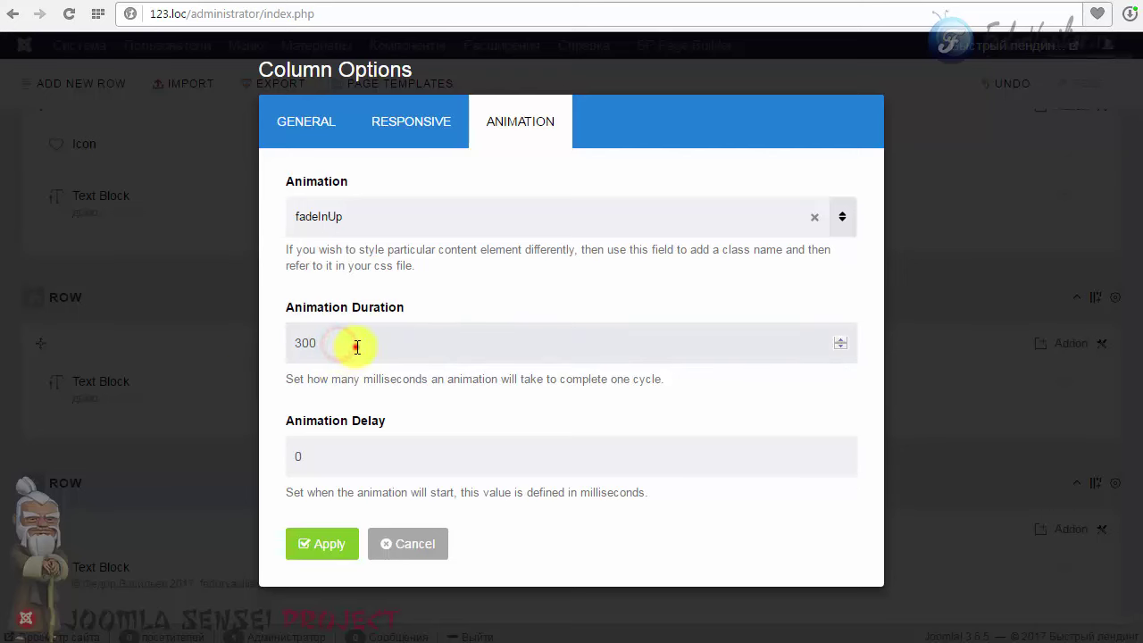
# Set the middle text column's animation duration to 1500 and delay to 500 milliseconds, and apply the column options.
pyautogui.moveTo(355, 345); pyautogui.dragTo(251, 347)
pyautogui.write('1500')
pyautogui.moveTo(332, 451); pyautogui.dragTo(273, 455)
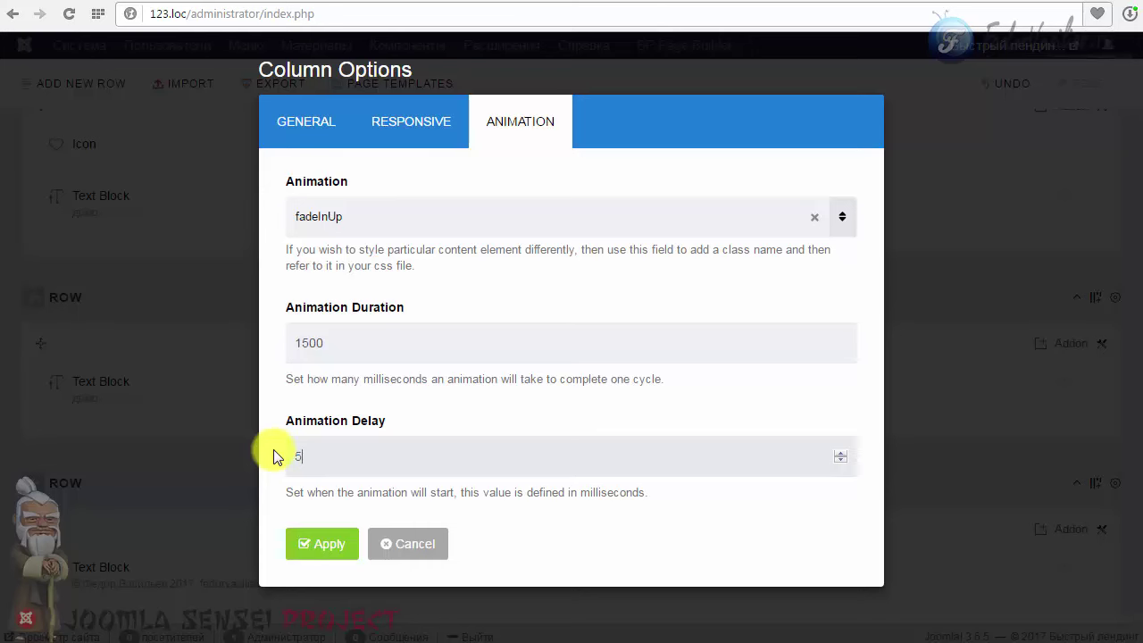
pyautogui.write('500')
pyautogui.click(327, 543)
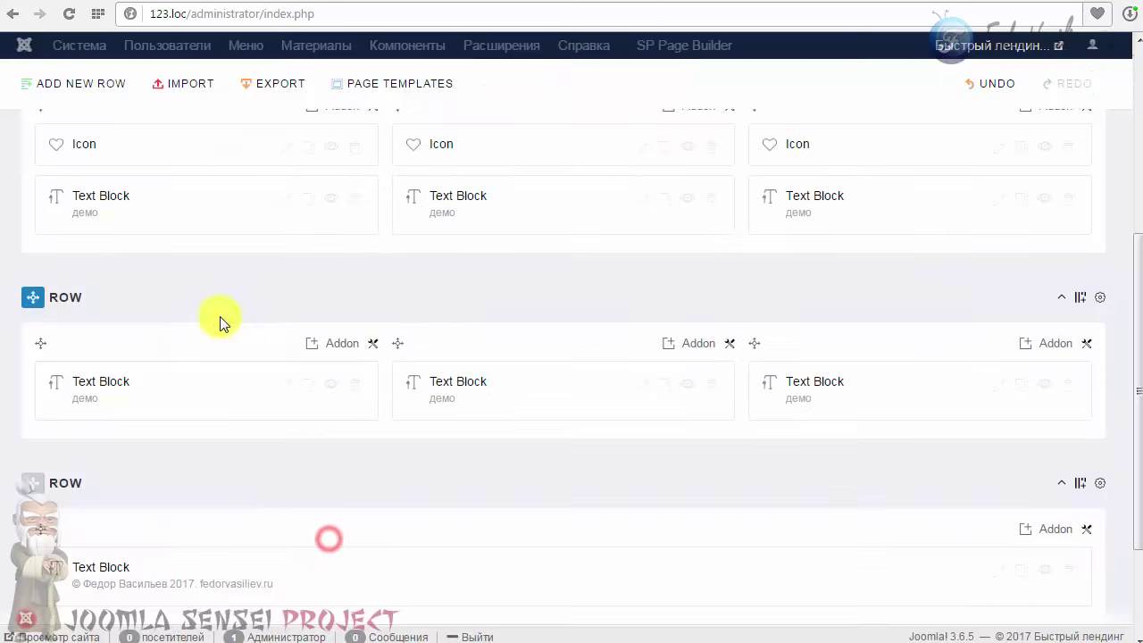
# Save the page and reload 123.loc to check the middle text column's animation.
pyautogui.scroll(5, 589, 278)
pyautogui.click(616, 134)
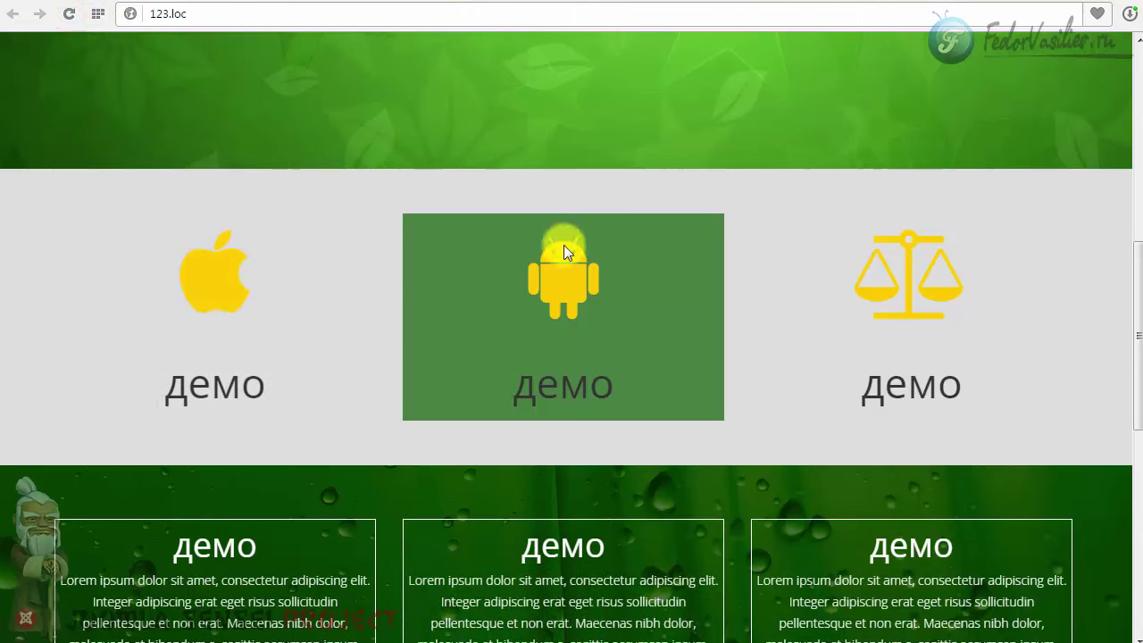
pyautogui.scroll(-2, 685, 276)
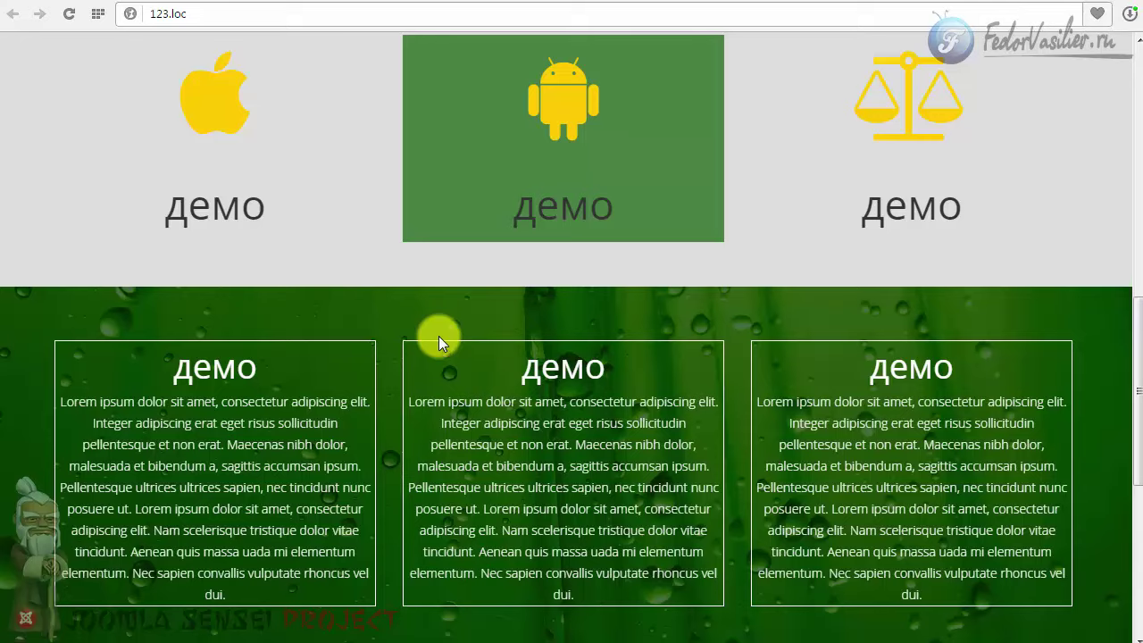
pyautogui.scroll(-2, 439, 336)
pyautogui.scroll(2, 474, 375)
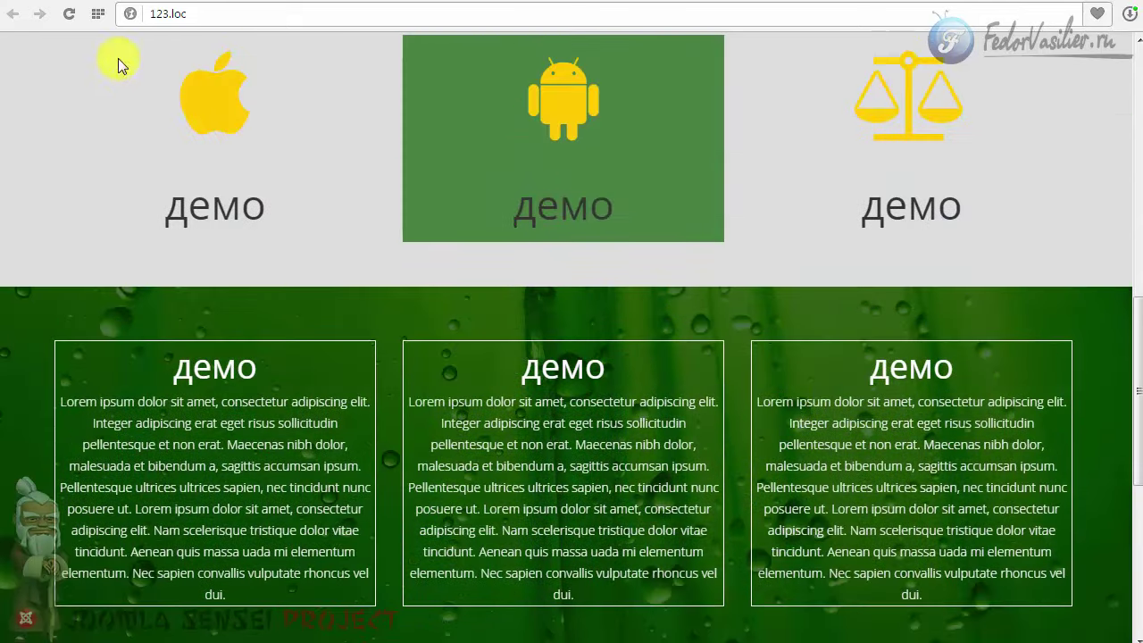
pyautogui.click(69, 18)
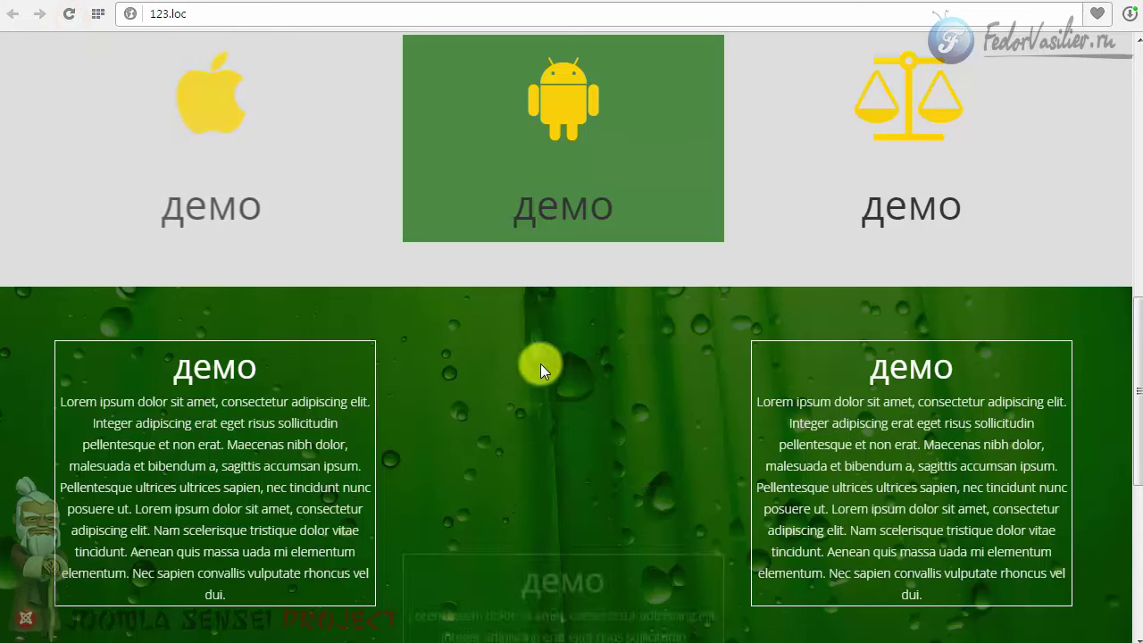
pyautogui.scroll(3, 519, 389)
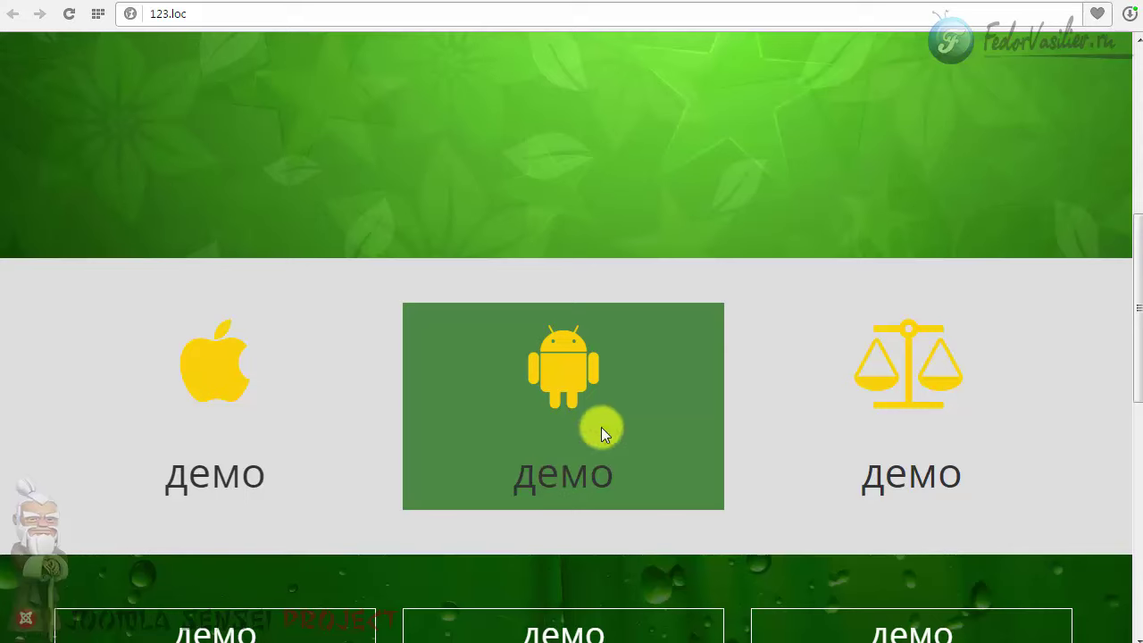
# Return to the page editor, open the options of the middle icon column in the second row and choose the fadeInUp animation.
pyautogui.click(873, 2)
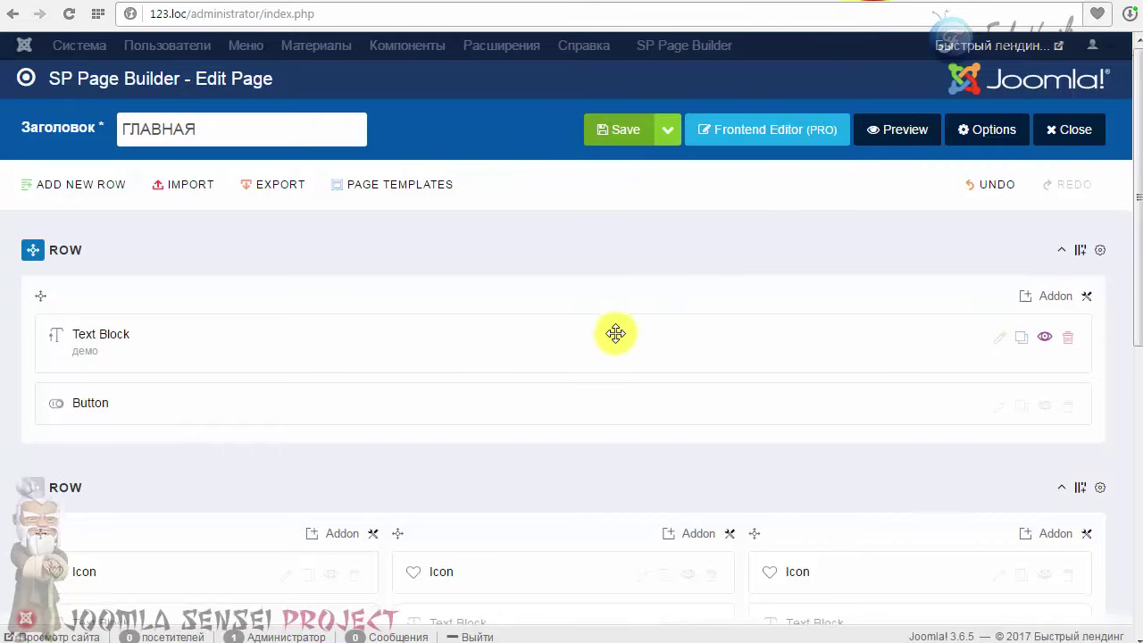
pyautogui.scroll(-6, 612, 335)
pyautogui.scroll(2, 533, 460)
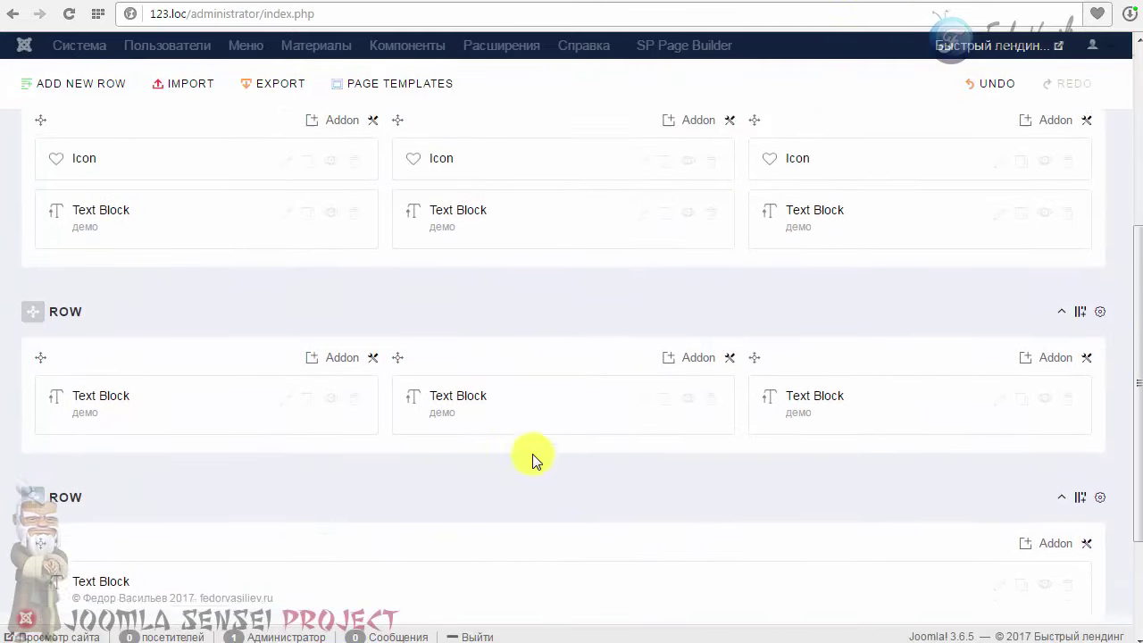
pyautogui.click(730, 194)
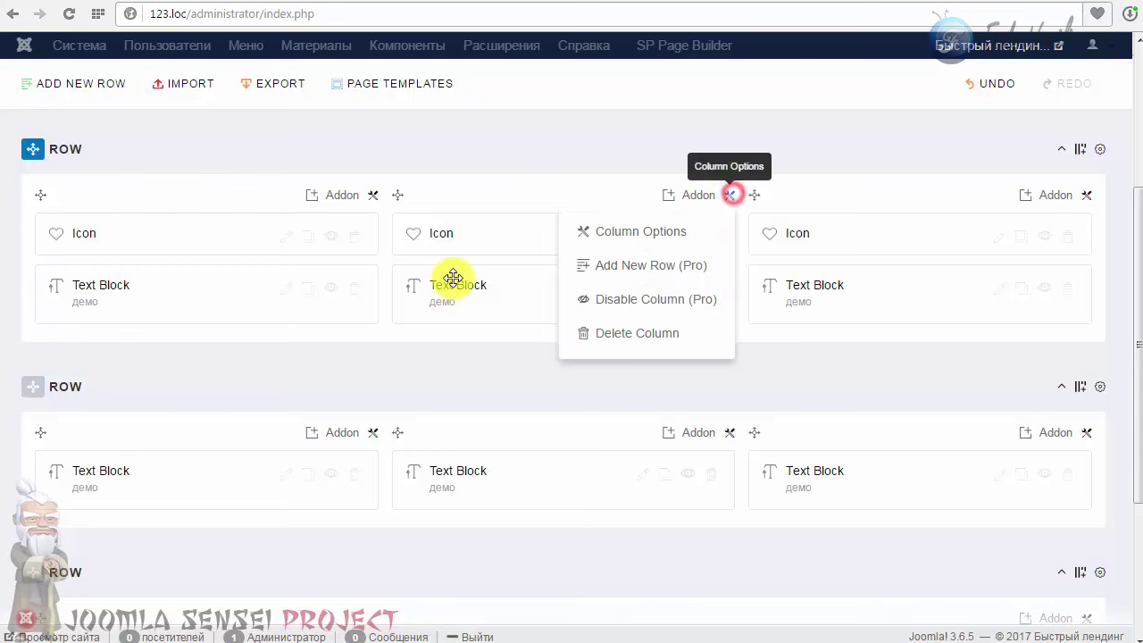
pyautogui.click(596, 234)
pyautogui.click(505, 143)
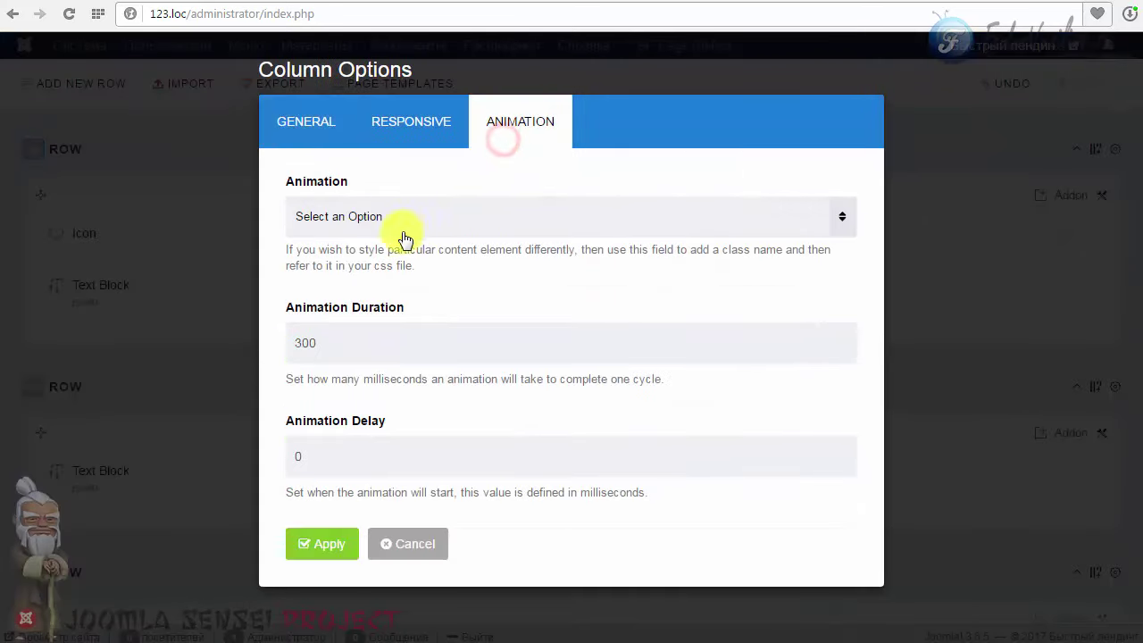
pyautogui.click(396, 217)
pyautogui.scroll(-1, 415, 384)
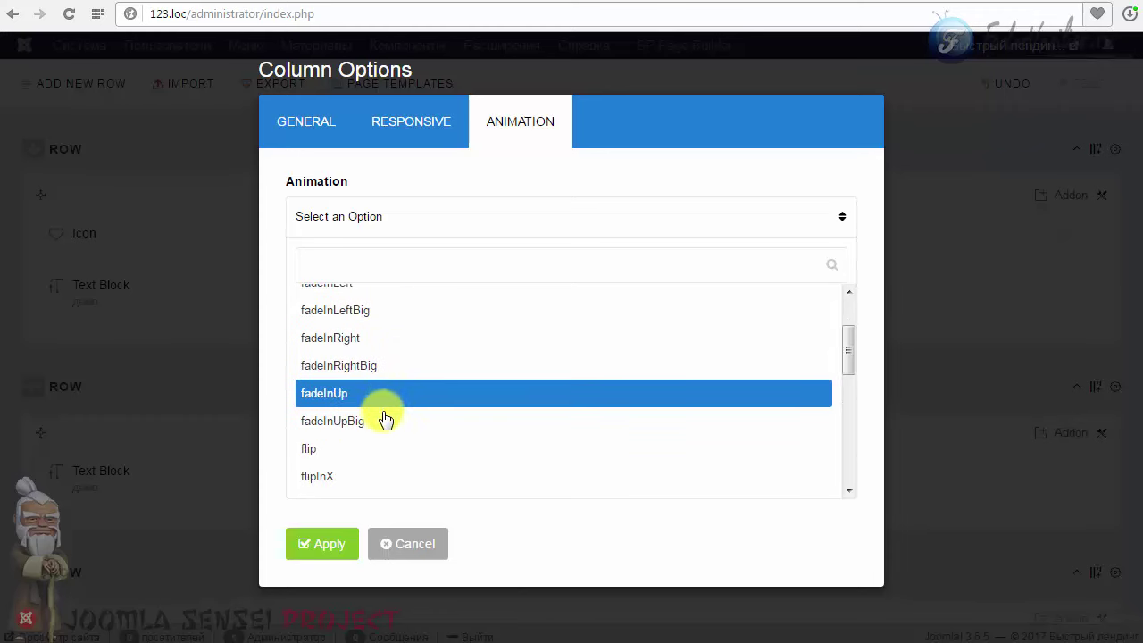
pyautogui.click(329, 397)
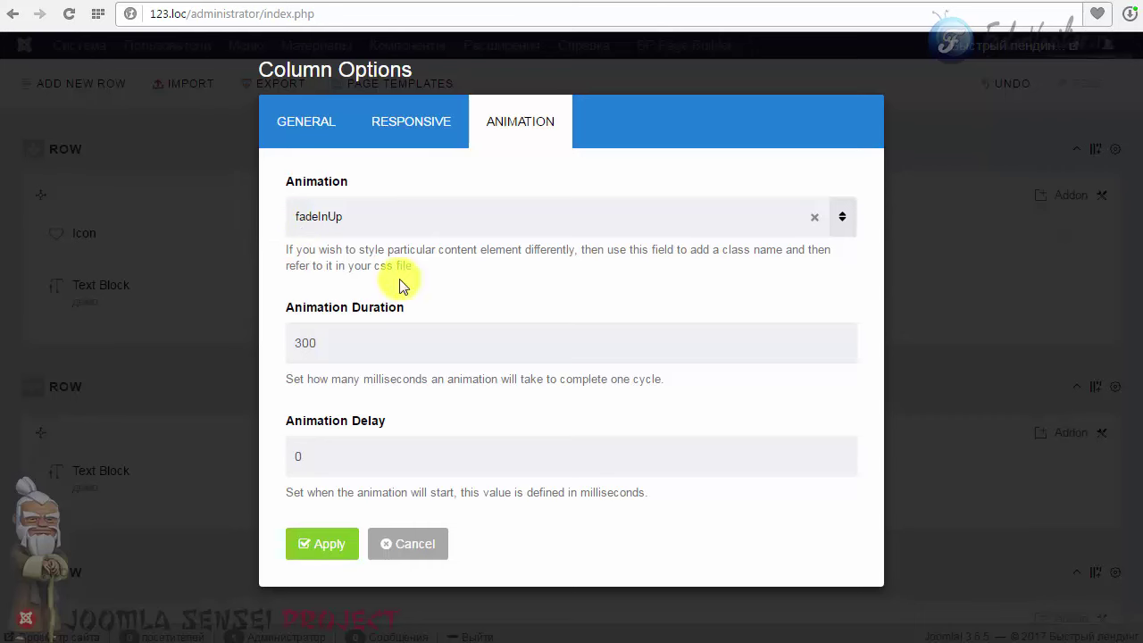
# Set the middle icon column's animation duration to 1500 and delay to 500 milliseconds, and apply the column options.
pyautogui.doubleClick(383, 345)
pyautogui.write('150')
pyautogui.doubleClick(315, 456)
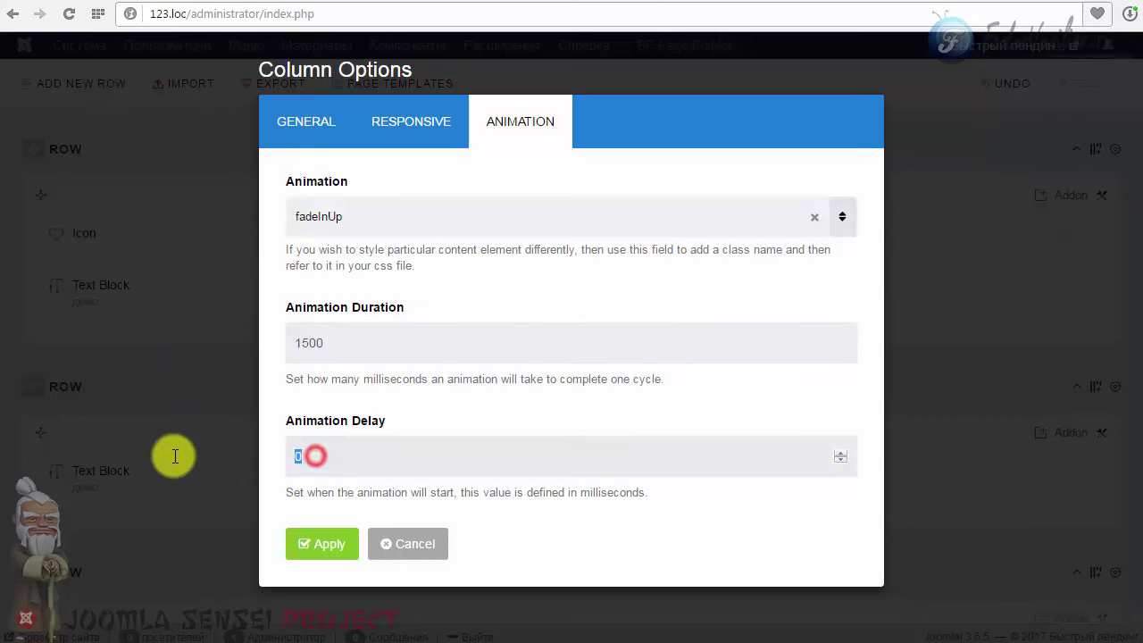
pyautogui.write('500')
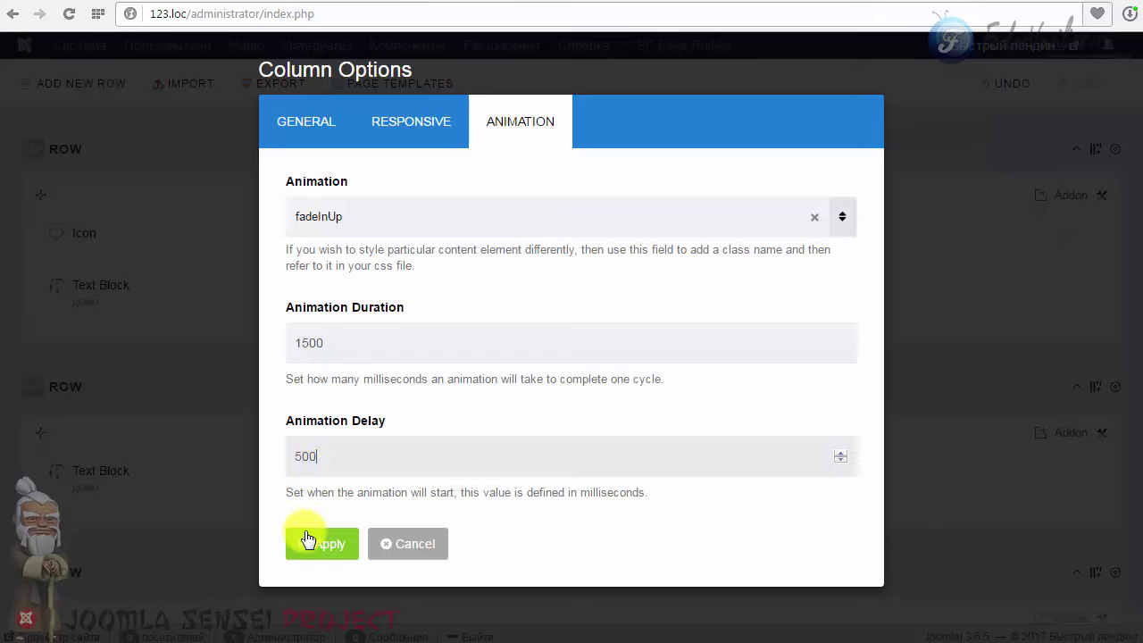
pyautogui.click(306, 542)
# Save the page and reload 123.loc to check the middle icon column's animation.
pyautogui.scroll(2, 523, 347)
pyautogui.click(625, 134)
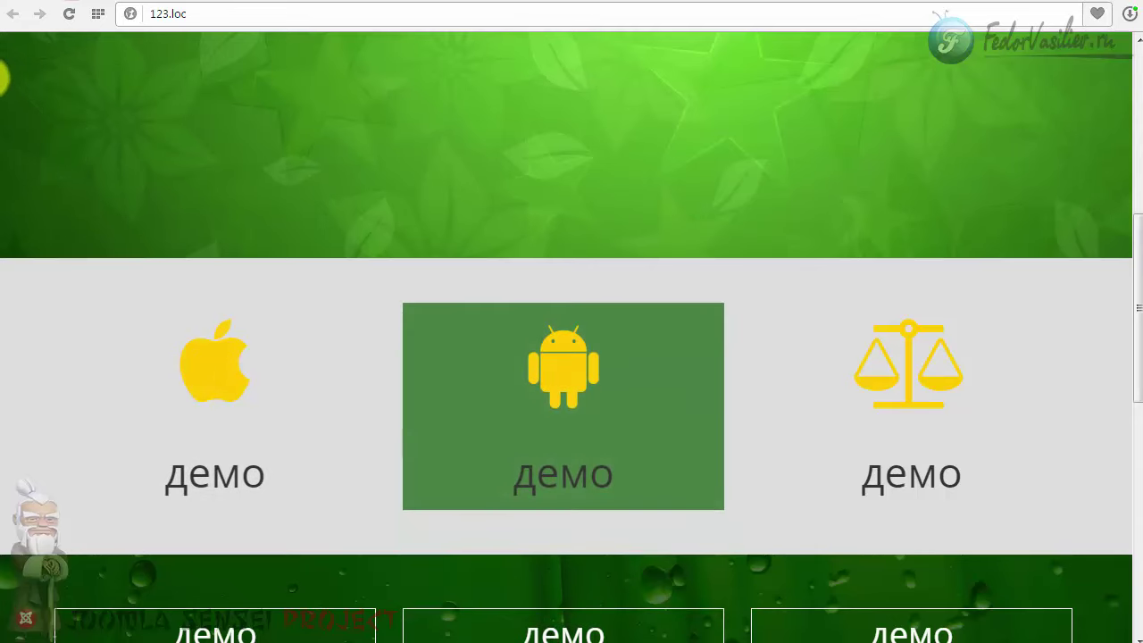
pyautogui.click(69, 14)
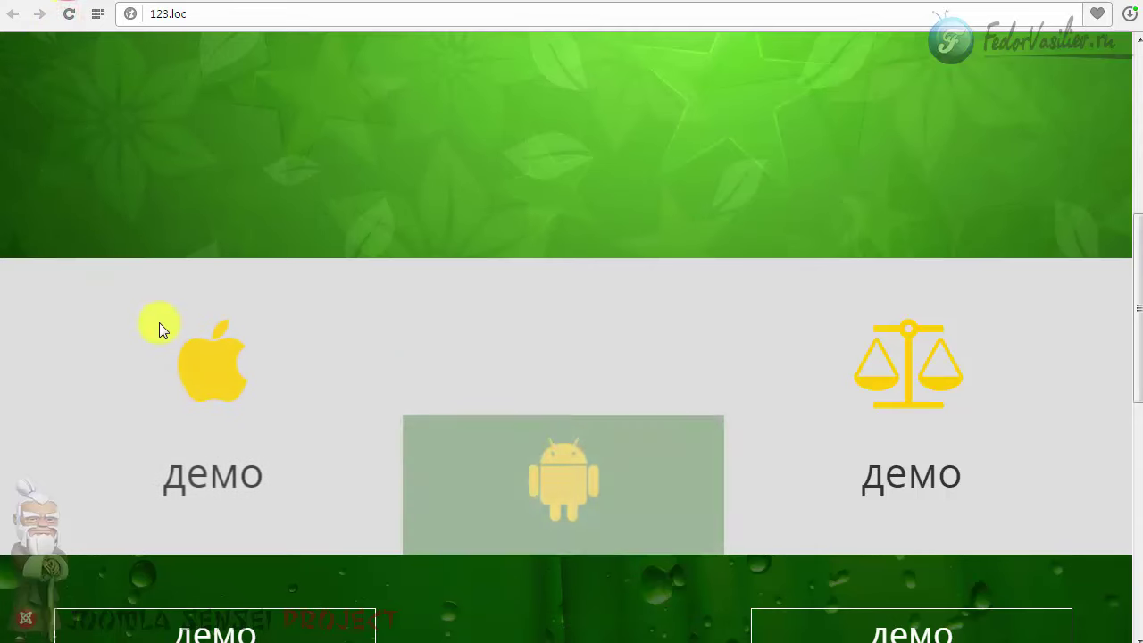
pyautogui.moveTo(1138, 369); pyautogui.dragTo(1136, 422)
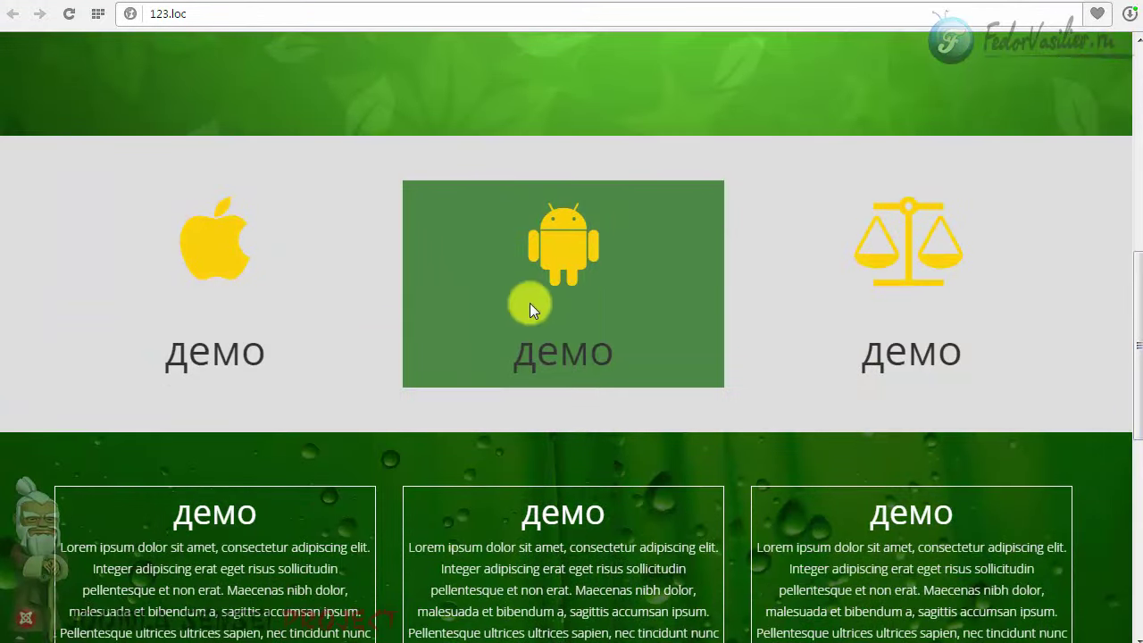
# Review the finished landing page on 123.loc, from the banner through the icon columns to the bordered text columns.
pyautogui.scroll(7, 529, 304)
pyautogui.scroll(-4, 540, 279)
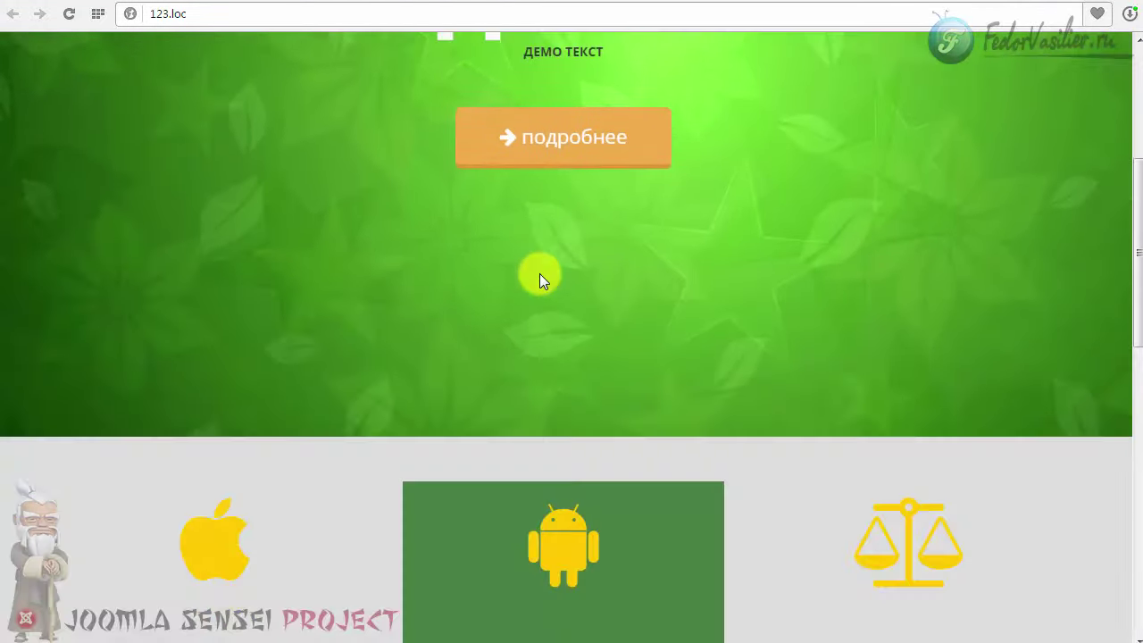
pyautogui.scroll(-6, 539, 279)
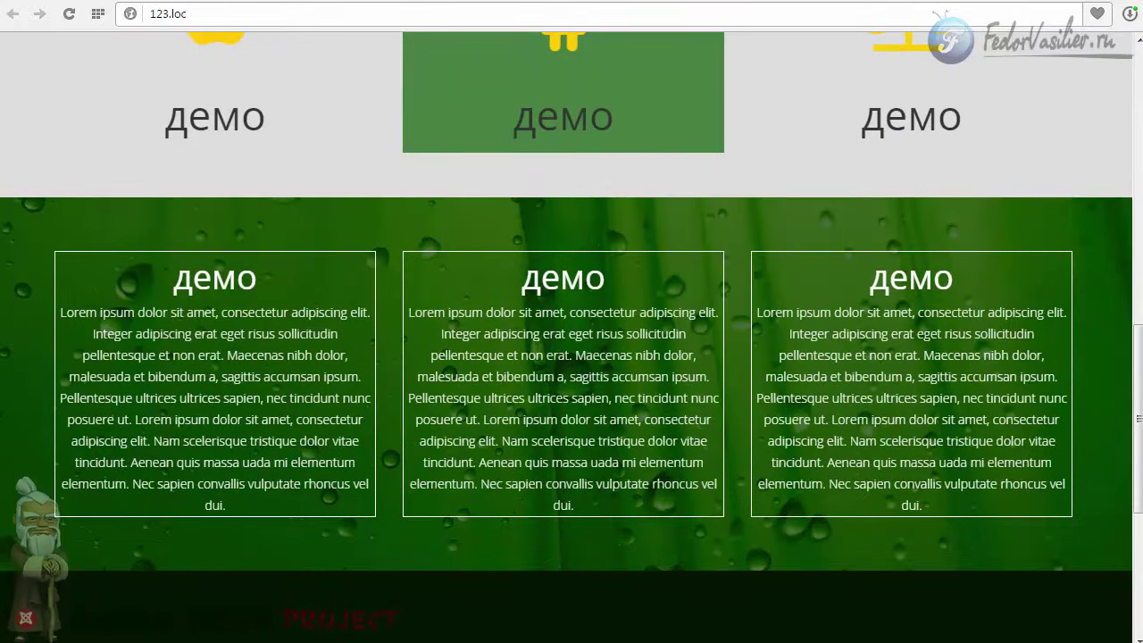
pyautogui.scroll(3, 571, 357)
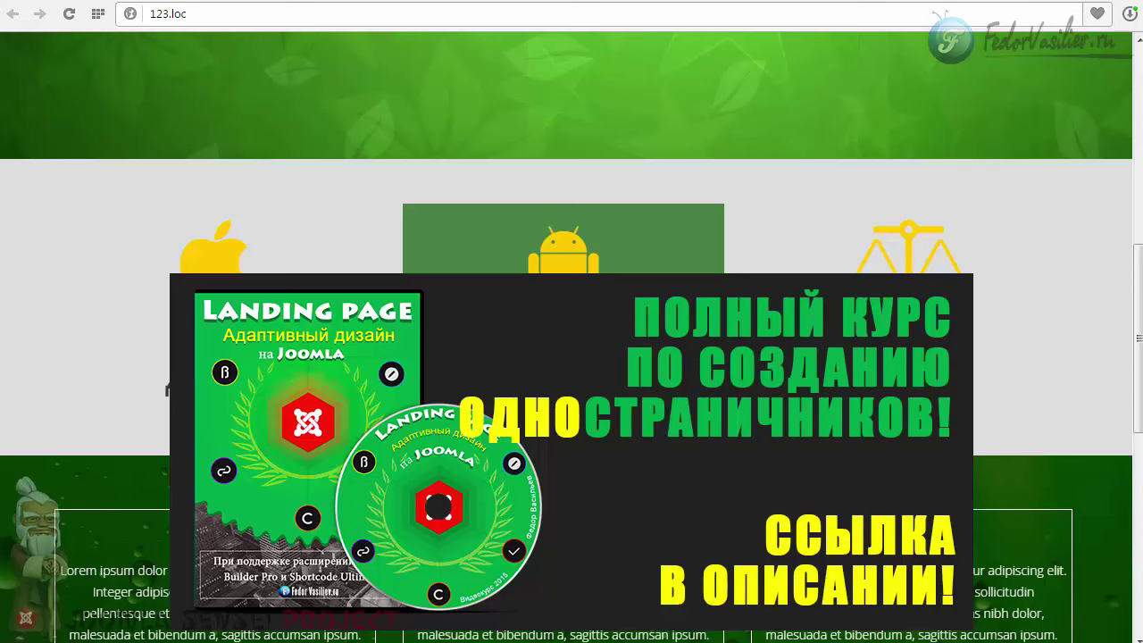
pyautogui.moveTo(1139, 399); pyautogui.dragTo(1096, 441)
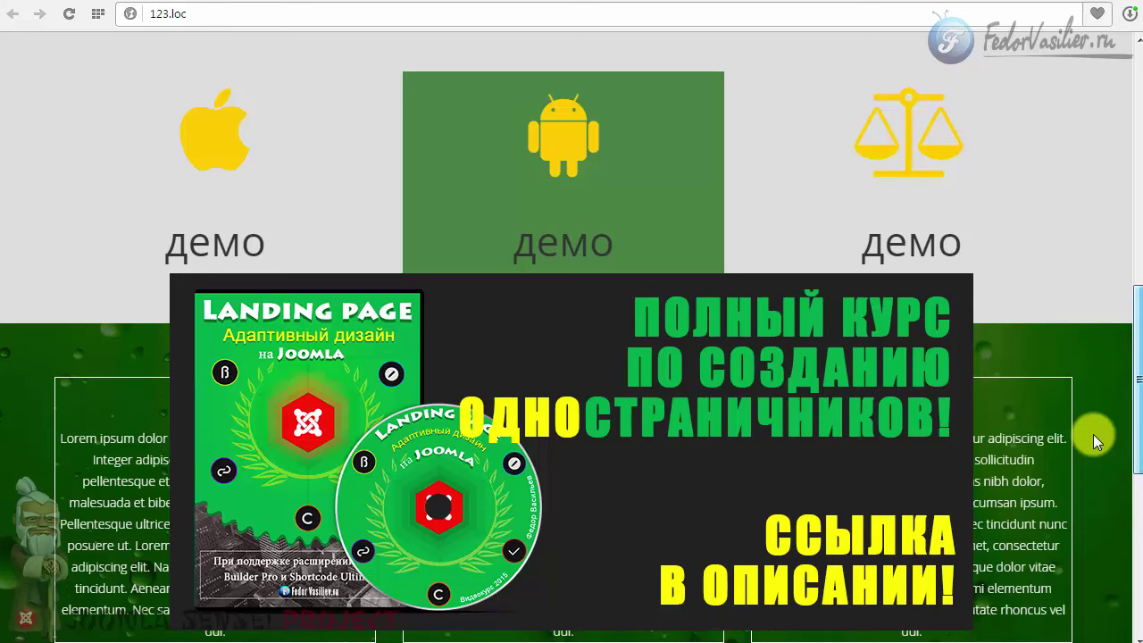
pyautogui.moveTo(1096, 441); pyautogui.dragTo(1086, 223)
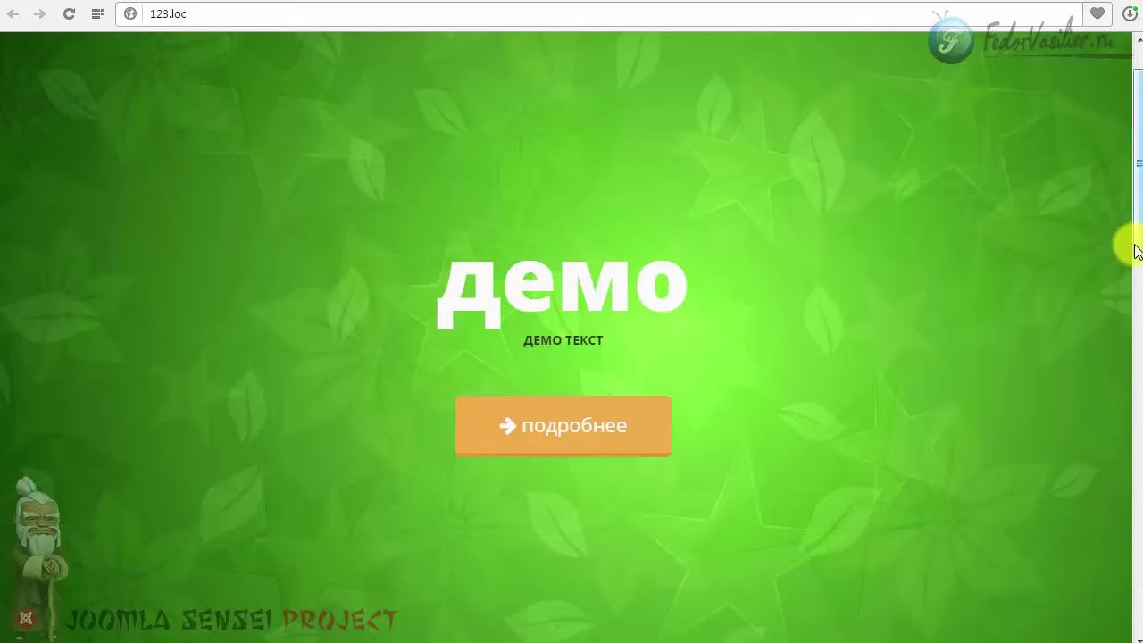
pyautogui.moveTo(1137, 248); pyautogui.dragTo(1137, 230)
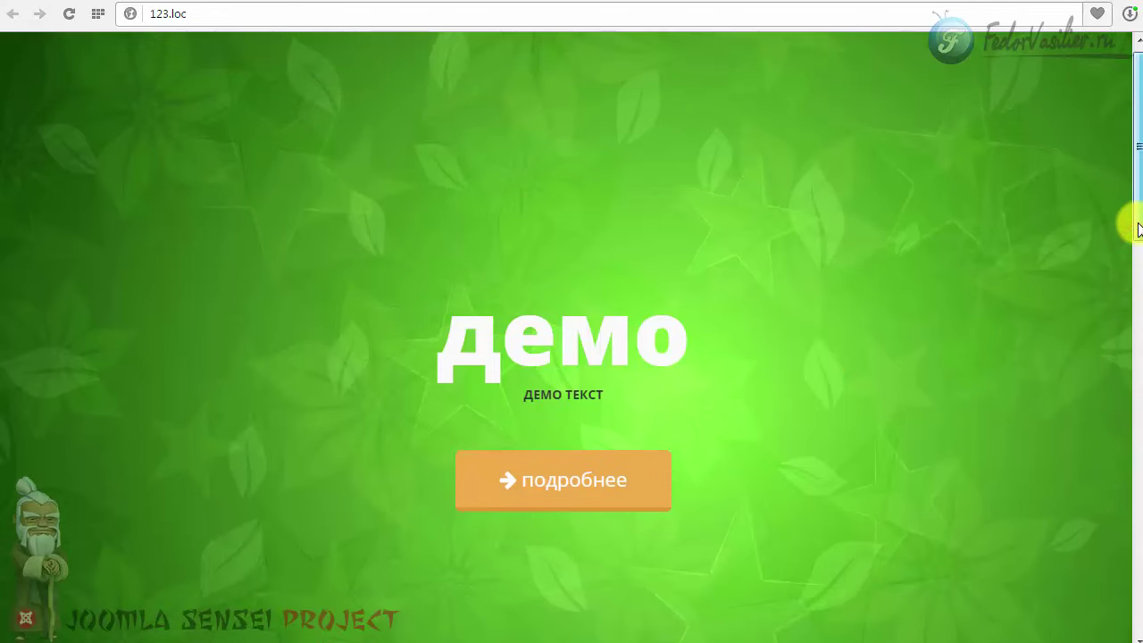
pyautogui.moveTo(1137, 231); pyautogui.dragTo(1083, 470)
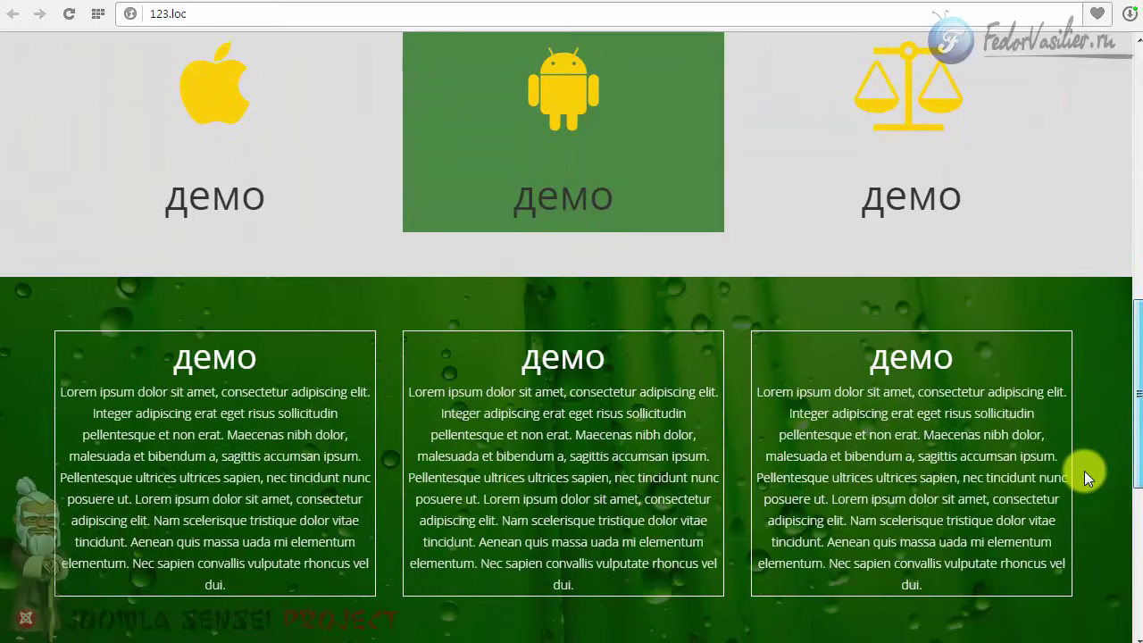
# Look over the 123.loc landing page once more, from the banner down to the text columns and back.
pyautogui.moveTo(1084, 471); pyautogui.dragTo(1045, 197)
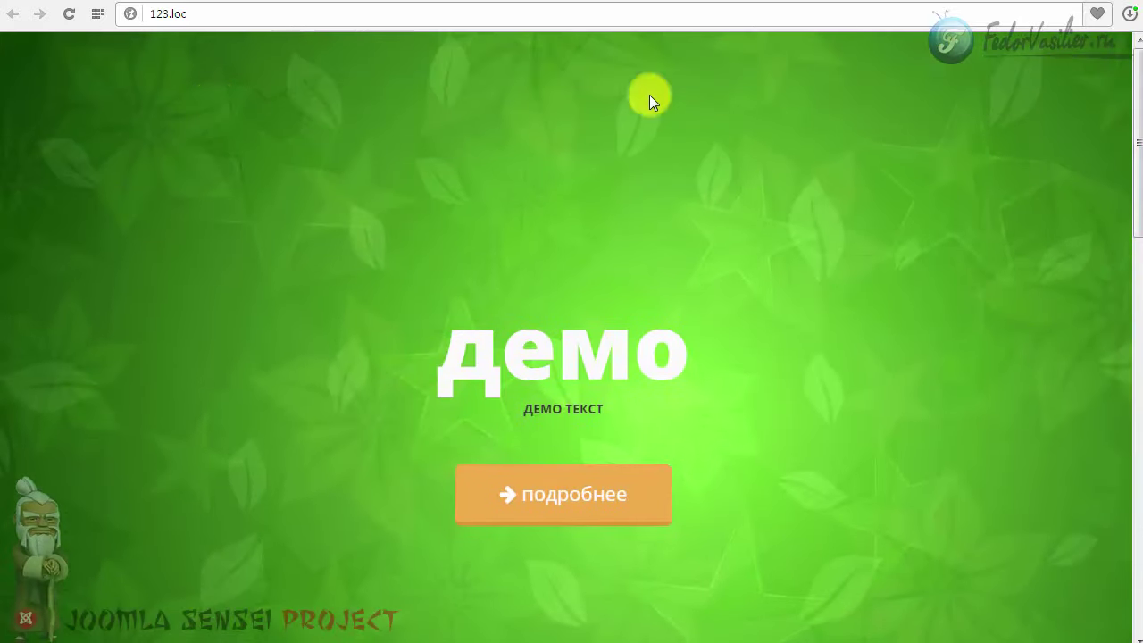
pyautogui.scroll(-8, 573, 103)
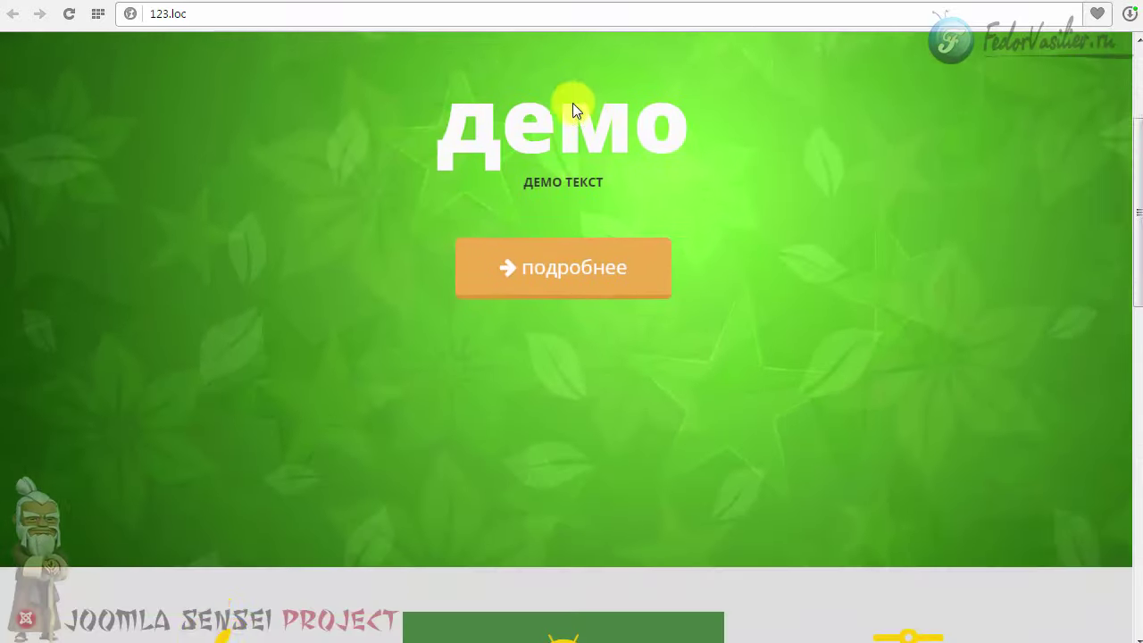
pyautogui.scroll(-5, 572, 103)
pyautogui.scroll(10, 580, 286)
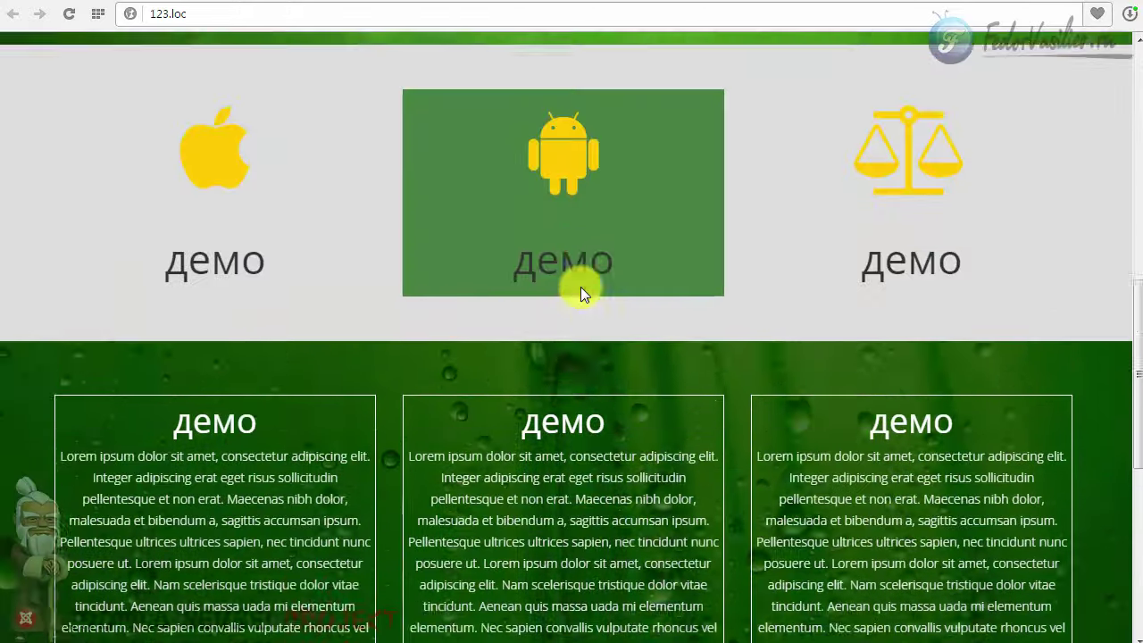
pyautogui.scroll(4, 312, 289)
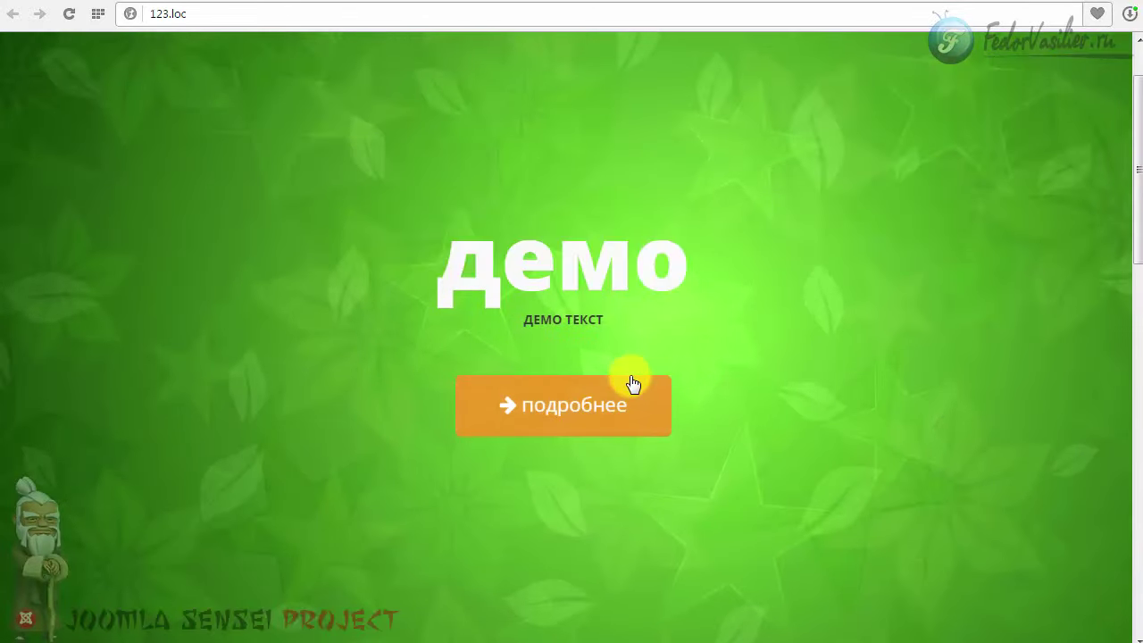
# Return to the page editor, view the list of available addons for the first row's column and close it.
pyautogui.click(878, 2)
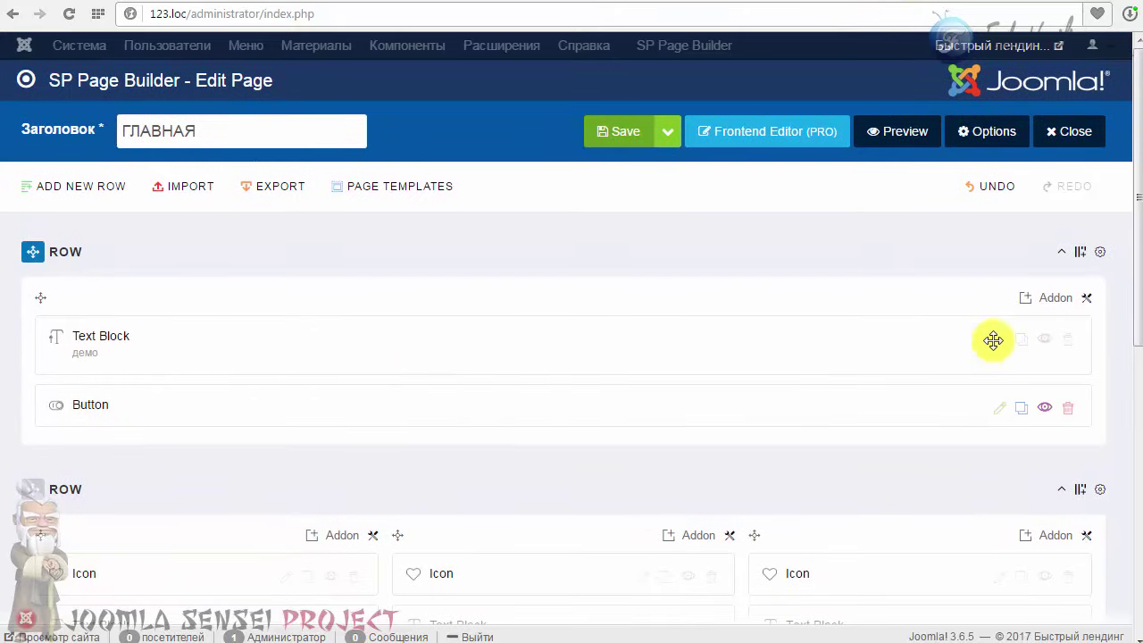
pyautogui.click(1029, 297)
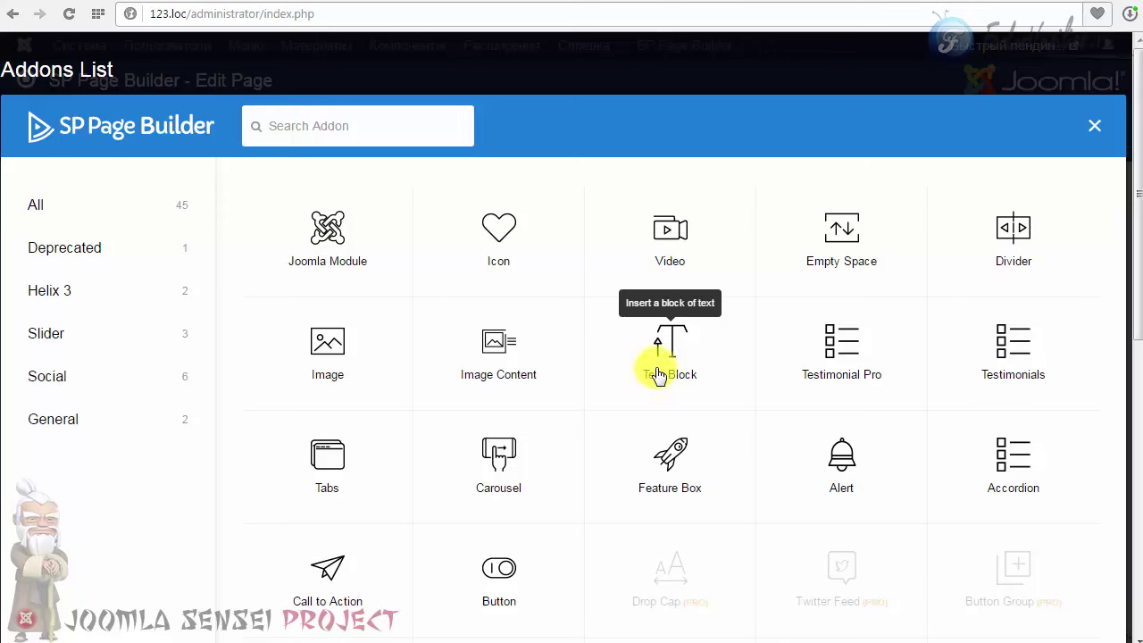
pyautogui.click(1094, 125)
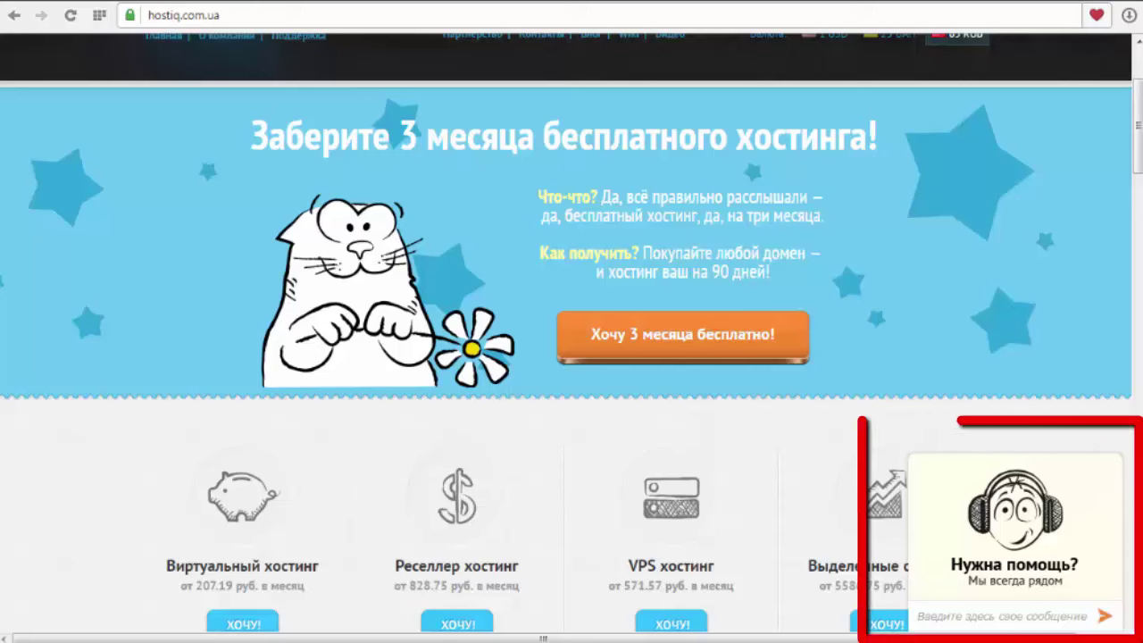
# Open the support chat form on hostiq.com.ua to view it and minimise it again.
pyautogui.click(1006, 567)
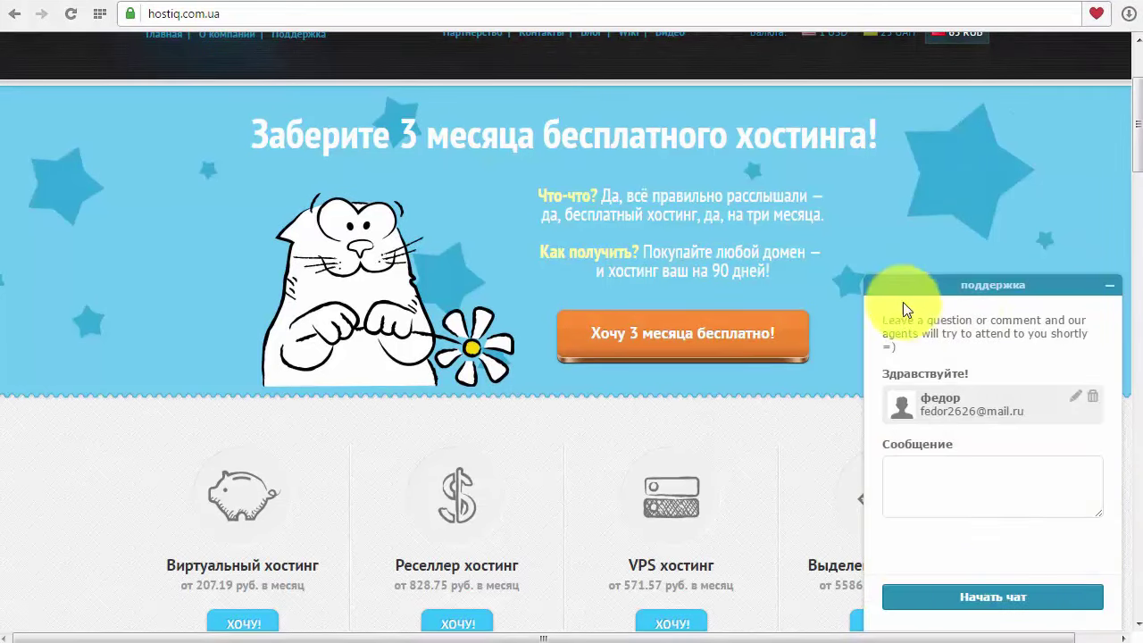
pyautogui.click(1108, 285)
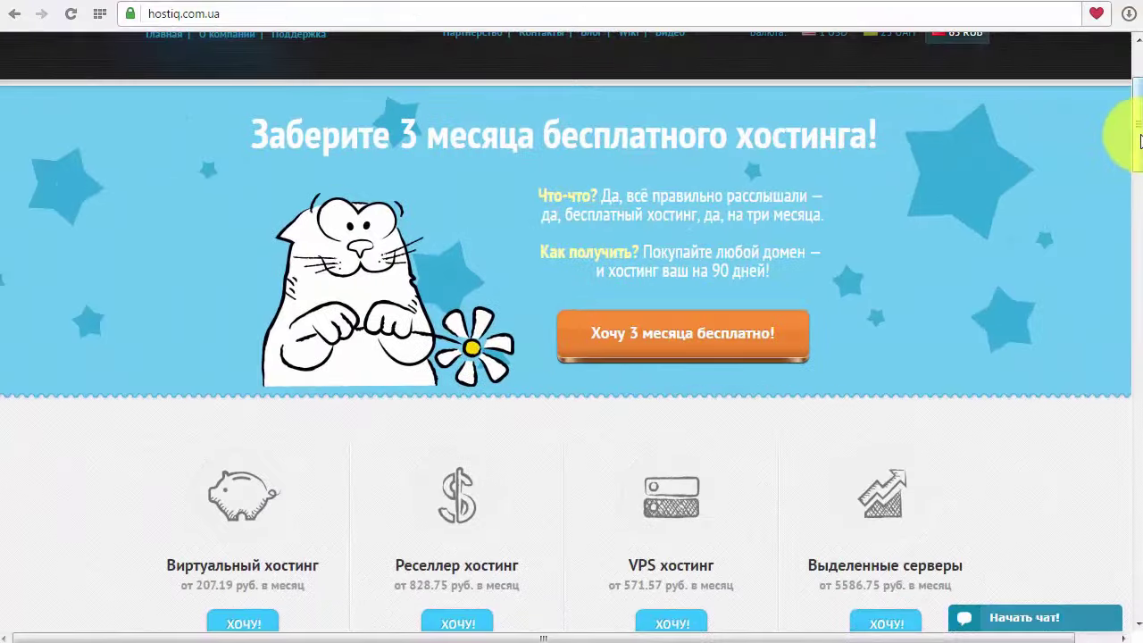
# Examine the virtual hosting page on hostiq.com.ua, including the S2, S3 and S4 plans and the hosting benefits.
pyautogui.moveTo(1138, 134)
pyautogui.mouseDown()
pyautogui.moveTo(1140, 186)
pyautogui.moveTo(1140, 140)
pyautogui.mouseUp()
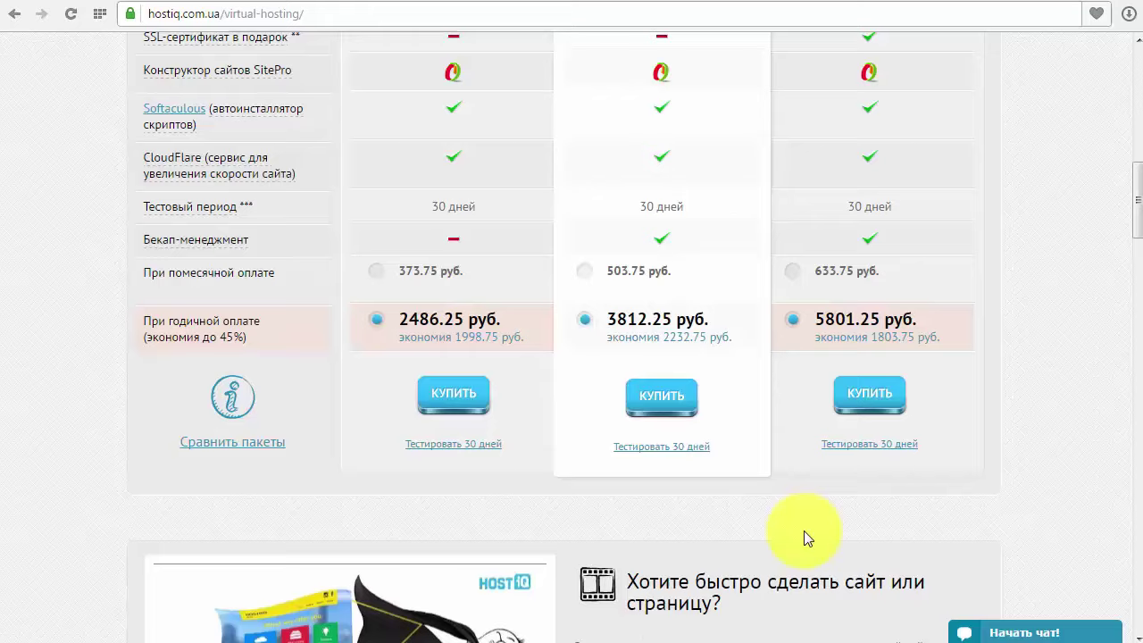
pyautogui.scroll(-10, 804, 544)
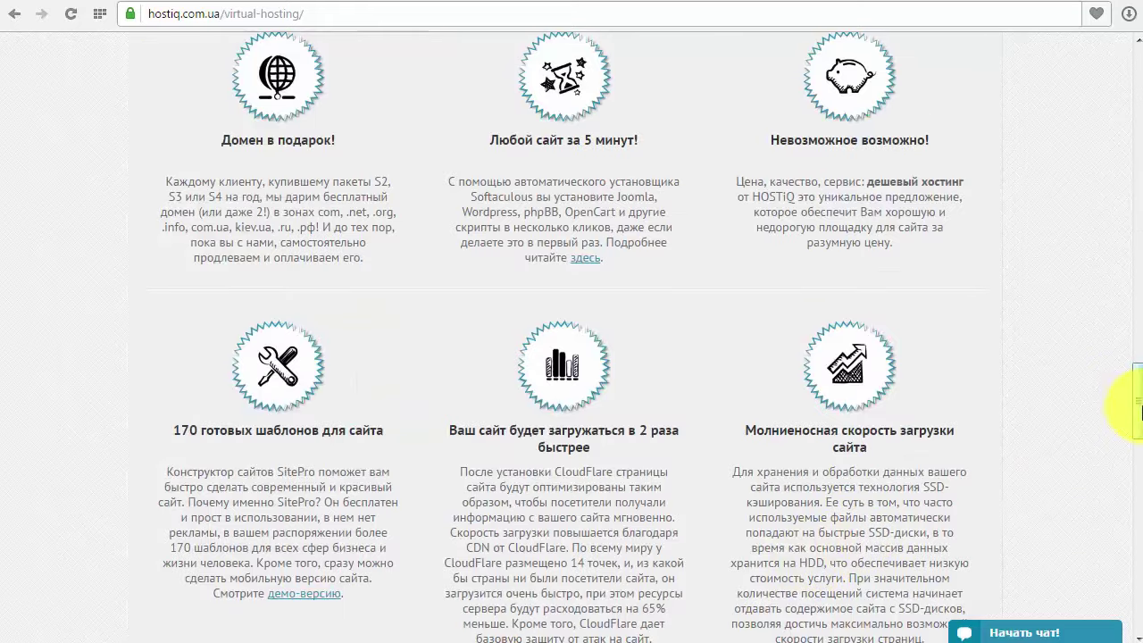
pyautogui.moveTo(1132, 403); pyautogui.dragTo(1122, 607)
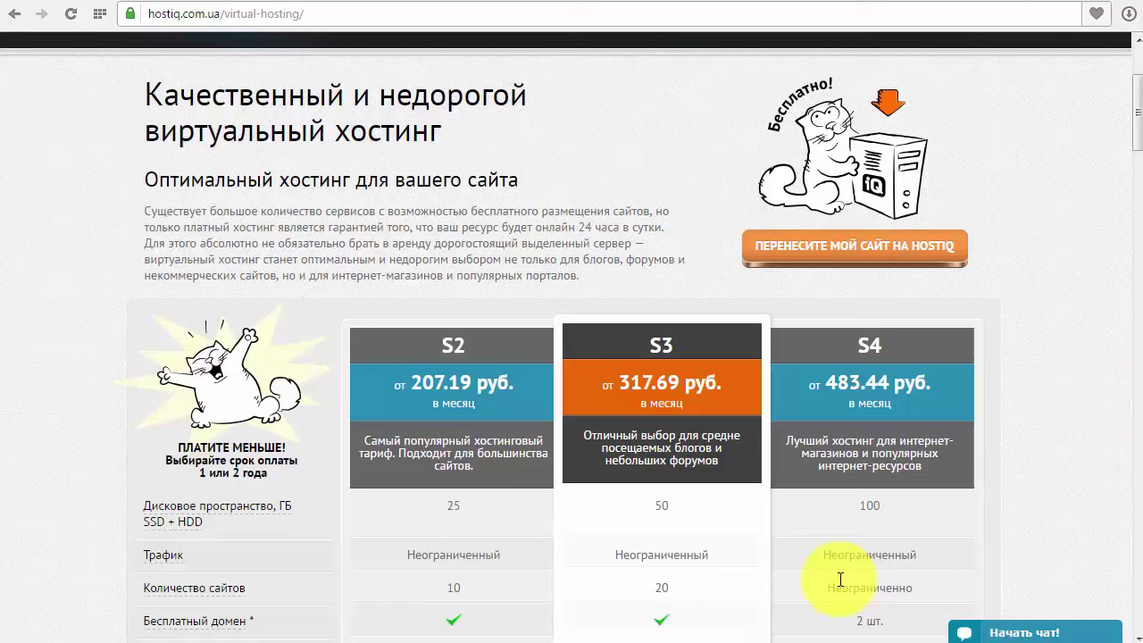